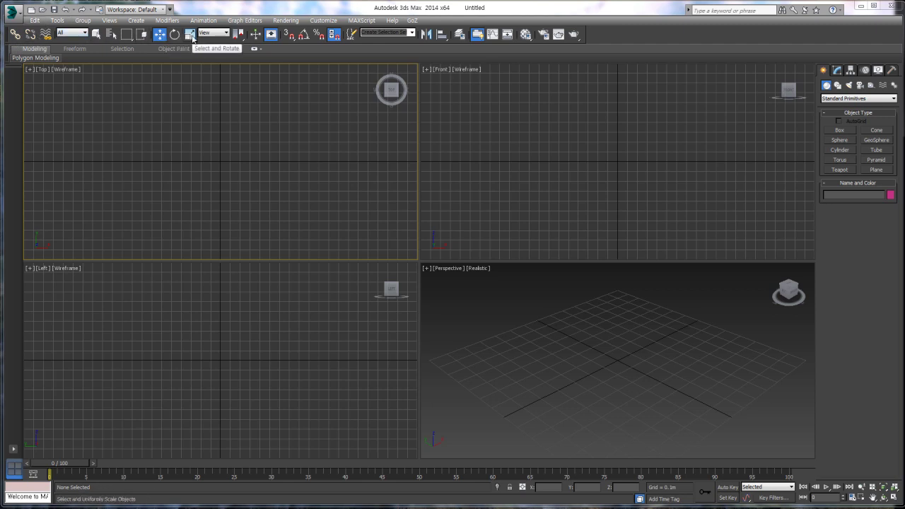
left_click(35, 20)
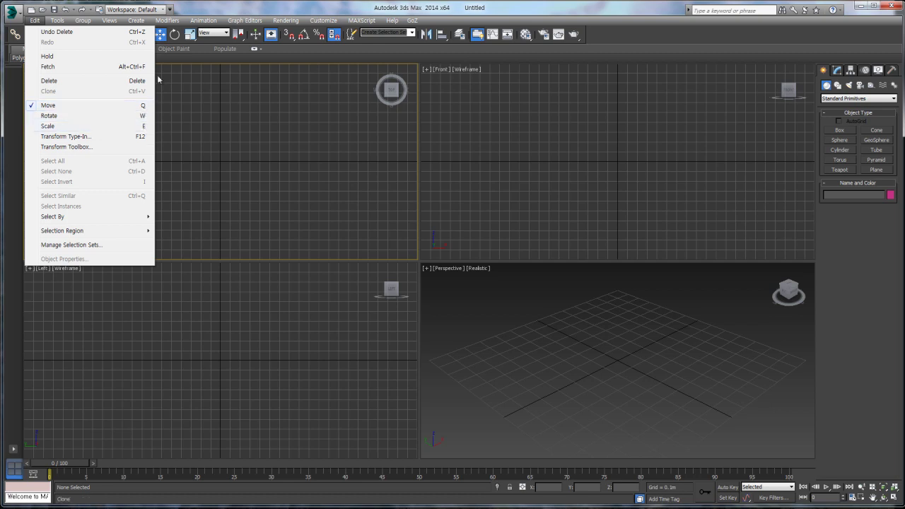
left_click(192, 8)
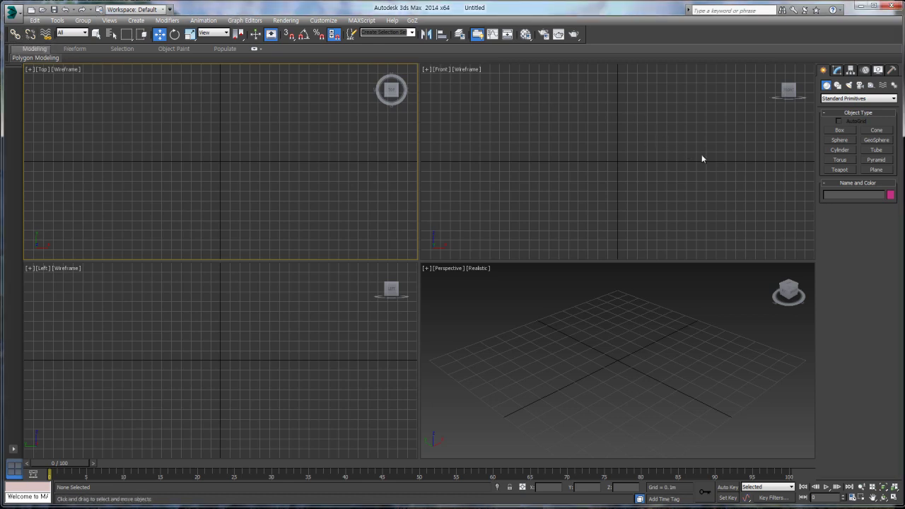
Maximize the Perspective viewport and create a box primitive near X 0.26 m, Y -0.10 m on the grid
left_click(584, 341)
key("alt+w")
left_click(839, 131)
left_click_drag(479, 248, 549, 250)
left_click(557, 174)
right_click(606, 171)
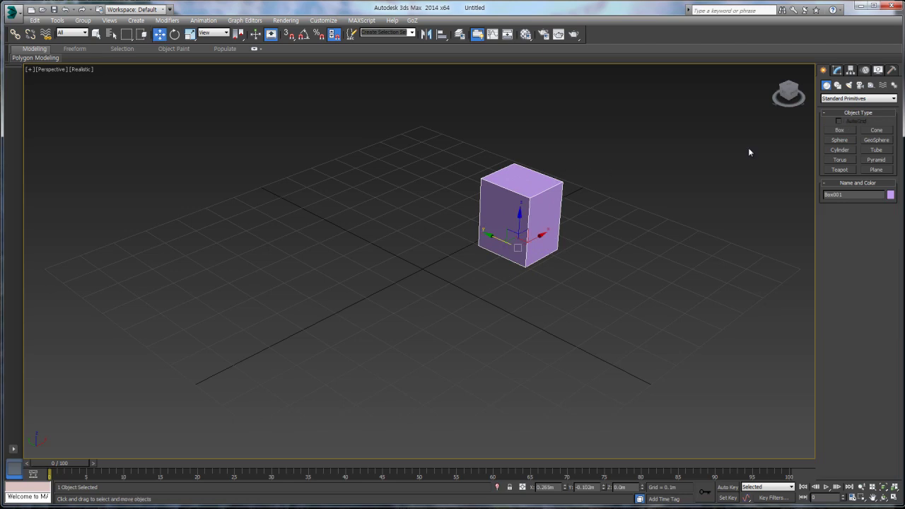
Create a sphere primitive, larger than the box, at about X -0.2 m, Y 0.17 m
left_click(840, 140)
left_click_drag(315, 278, 351, 298)
right_click(351, 299)
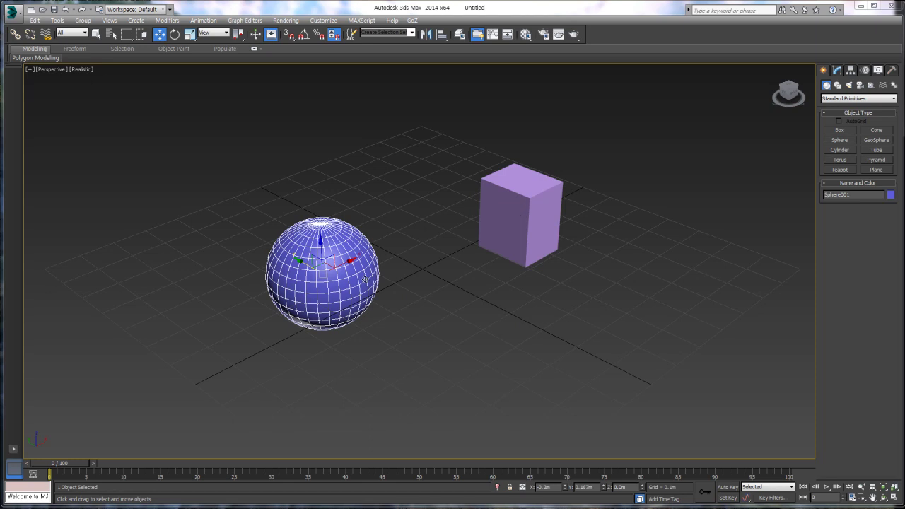
Link the sphere to the box with Select and Link so the box is its parent
left_click(15, 34)
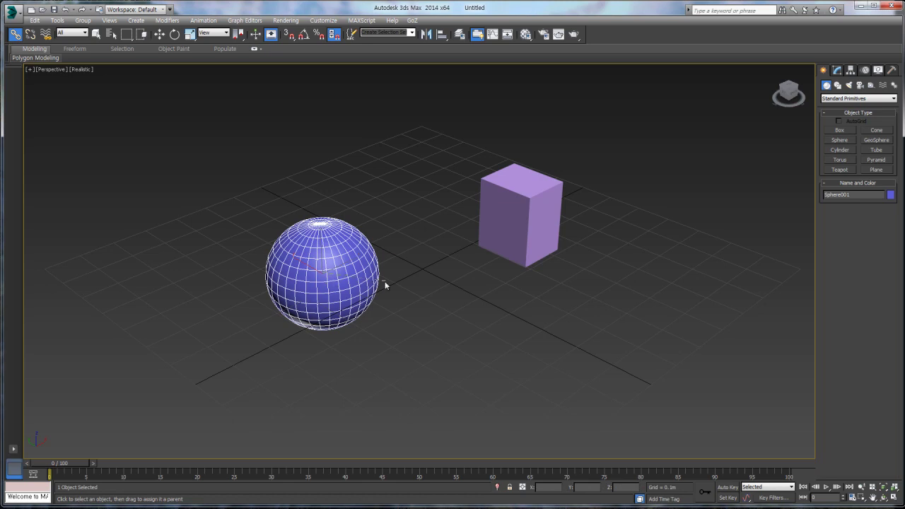
left_click_drag(463, 266, 529, 207)
Move the sphere along X and the box along Y to test the parent-child link
left_click(160, 34)
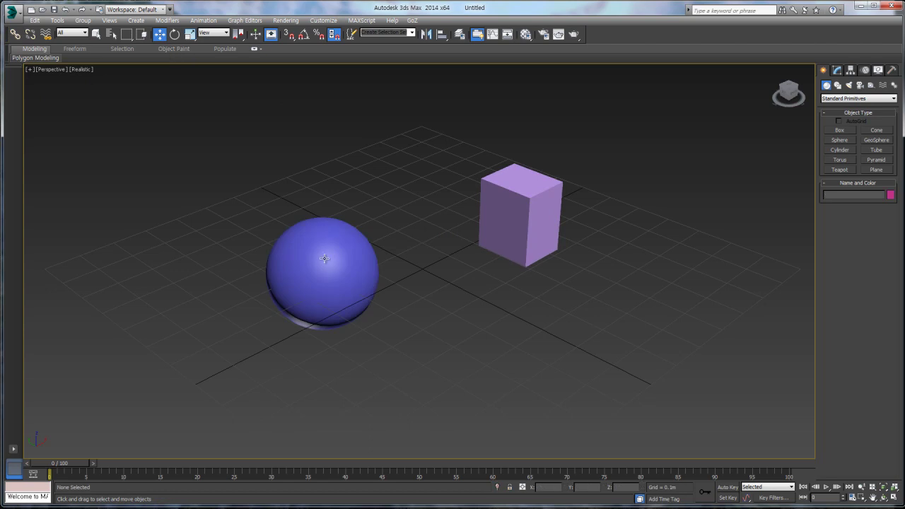
left_click_drag(295, 258, 418, 265)
left_click(517, 214)
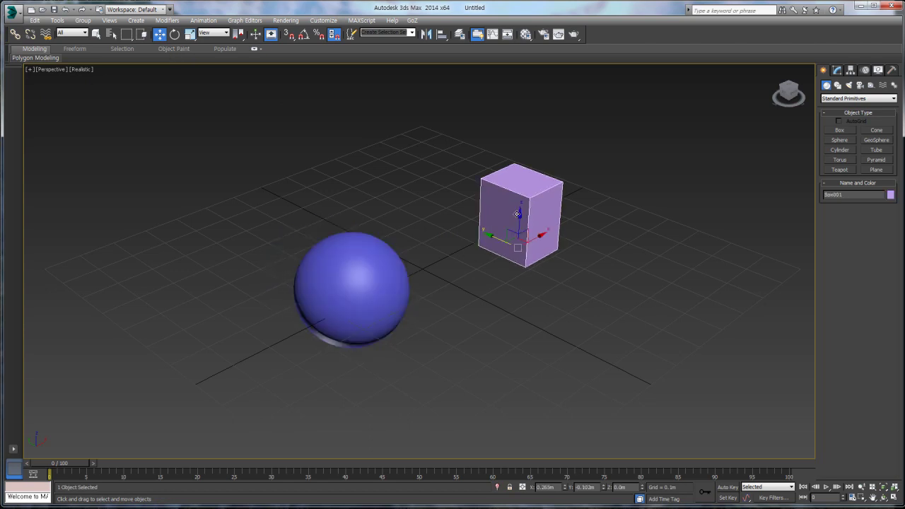
left_click_drag(494, 235, 442, 212)
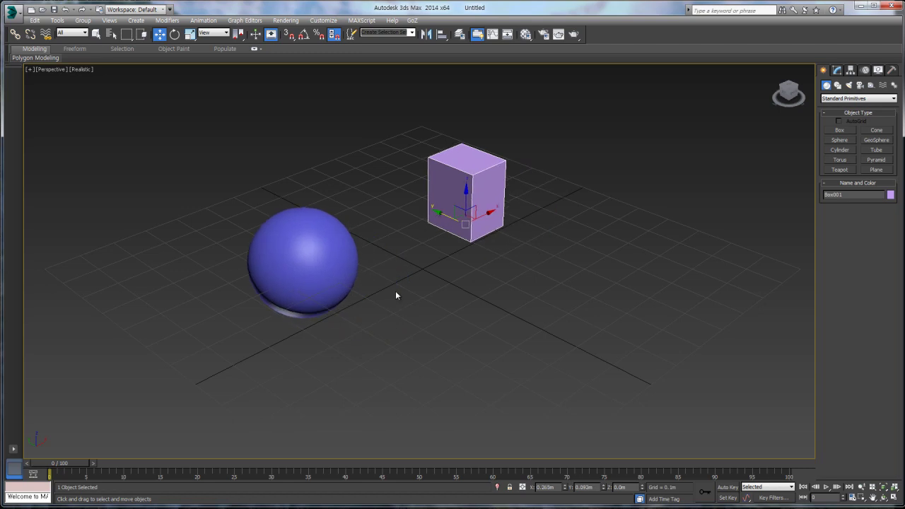
left_click(582, 228)
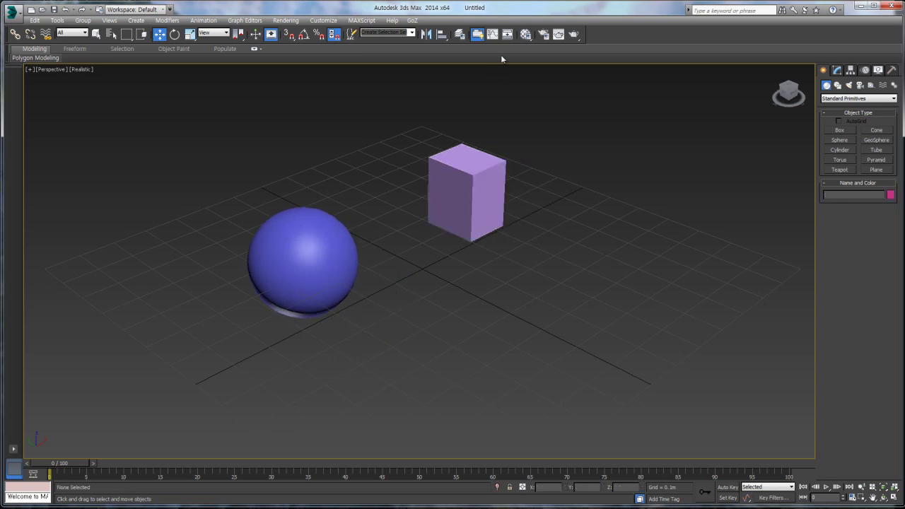
Examine the box and sphere hierarchy in Schematic View, selecting each object's node in turn, and close the window
left_click(507, 34)
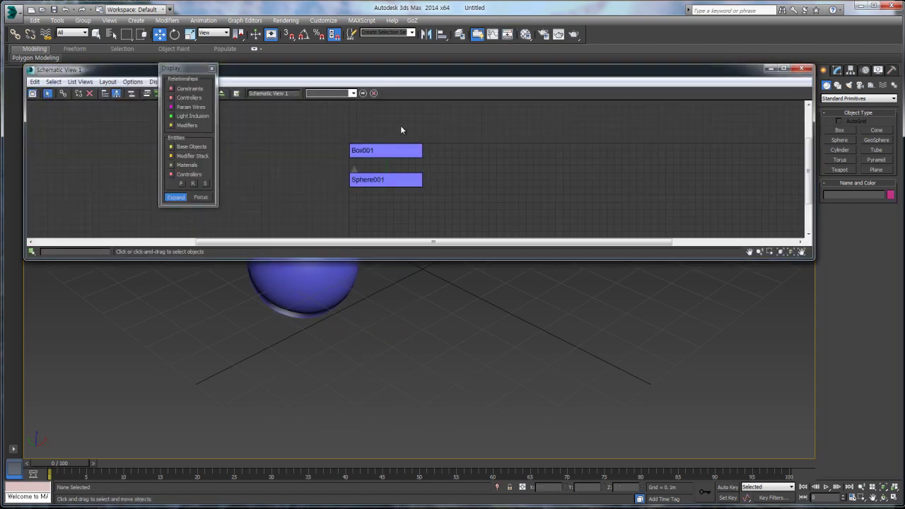
left_click_drag(369, 72, 423, 233)
left_click(460, 182)
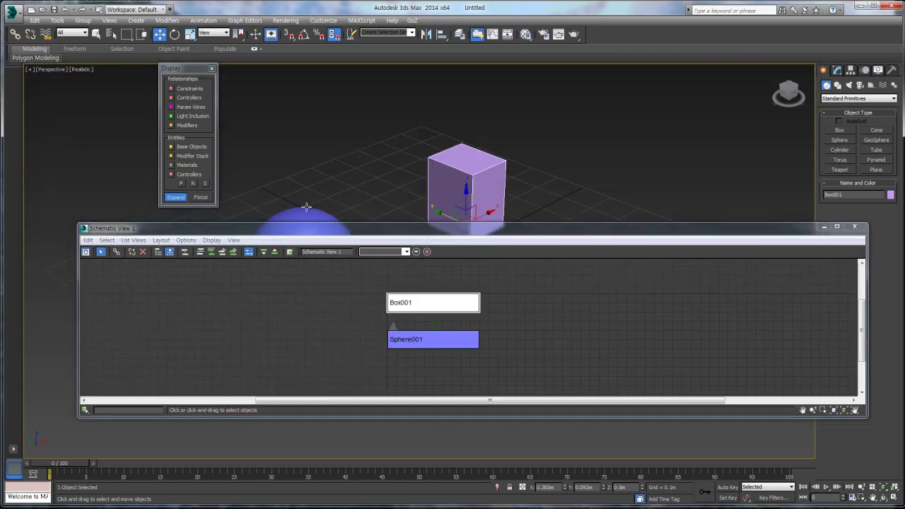
left_click(302, 215)
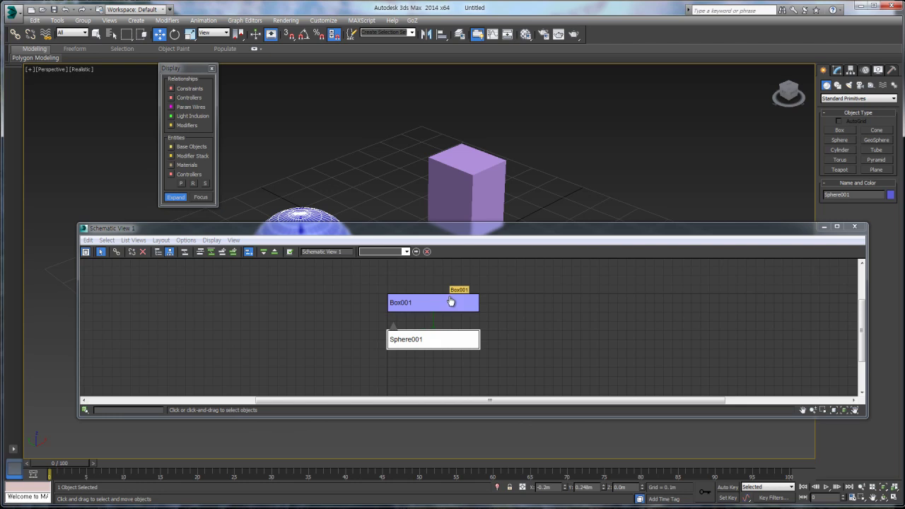
left_click(451, 301)
left_click(446, 340)
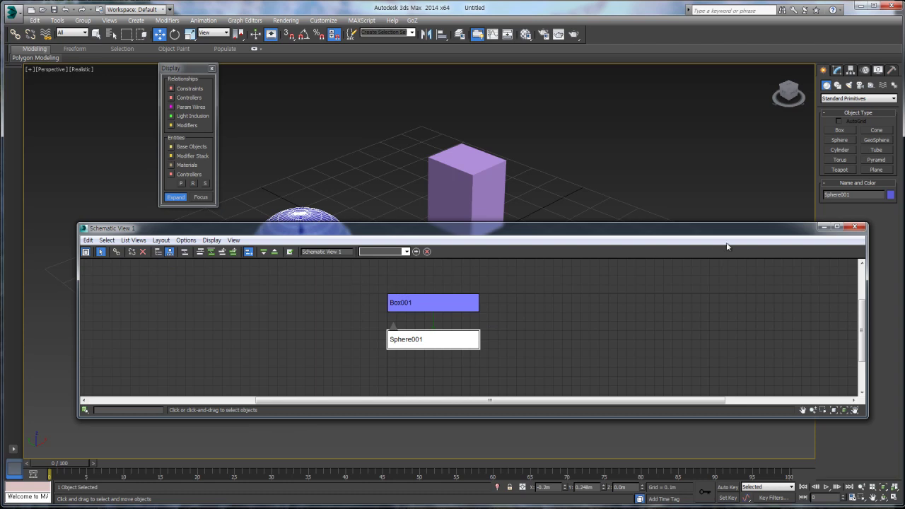
left_click(857, 227)
Create a teapot primitive on the grid in front of the sphere and box
left_click(458, 318)
left_click(312, 278)
middle_click_drag(330, 308, 368, 273)
scroll(368, 272, "up", 3)
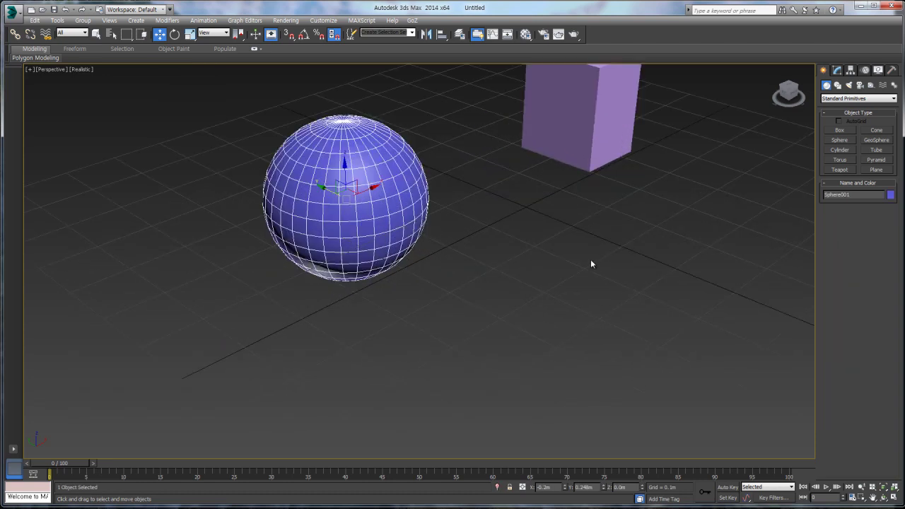
scroll(598, 262, "down", 3)
left_click(839, 170)
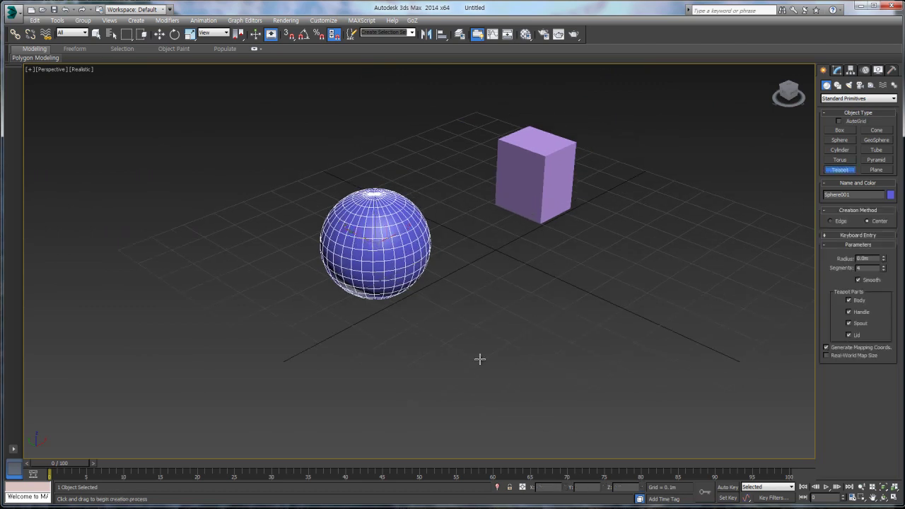
left_click_drag(483, 358, 505, 369)
right_click(585, 330)
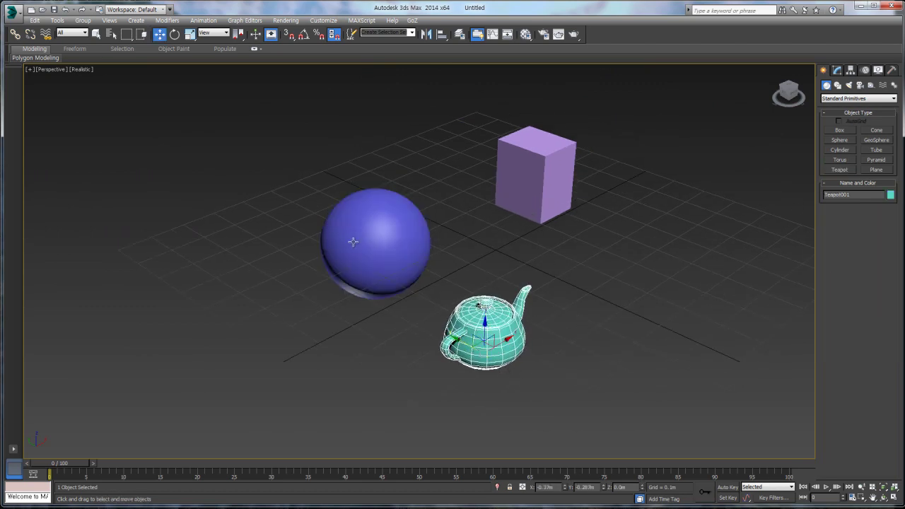
Link the teapot to the sphere so the sphere is its parent
left_click(15, 34)
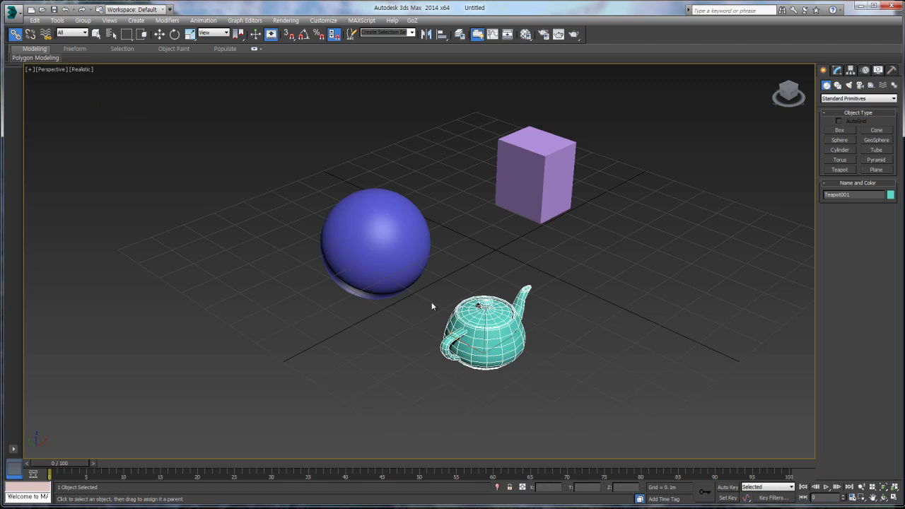
left_click_drag(464, 323, 410, 266)
left_click(321, 315)
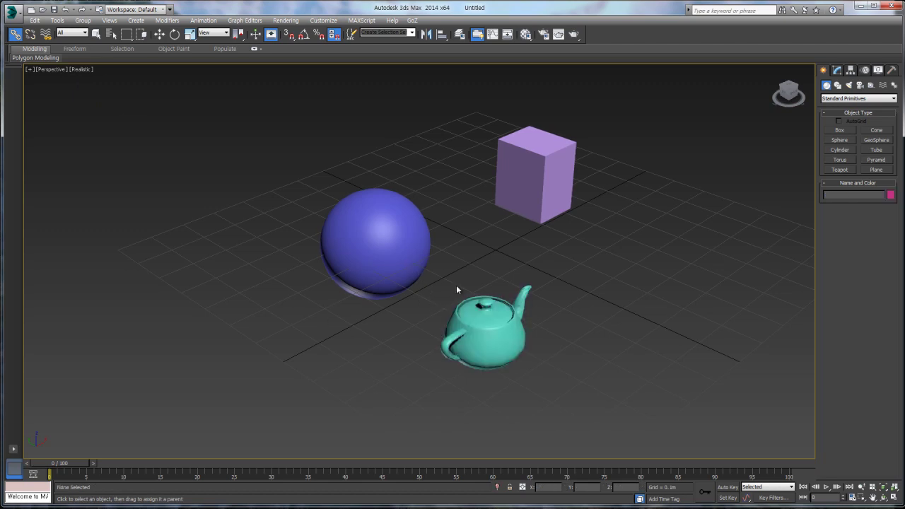
Select the sphere, teapot and box in turn to review the three-level parent-child chain
left_click(393, 244)
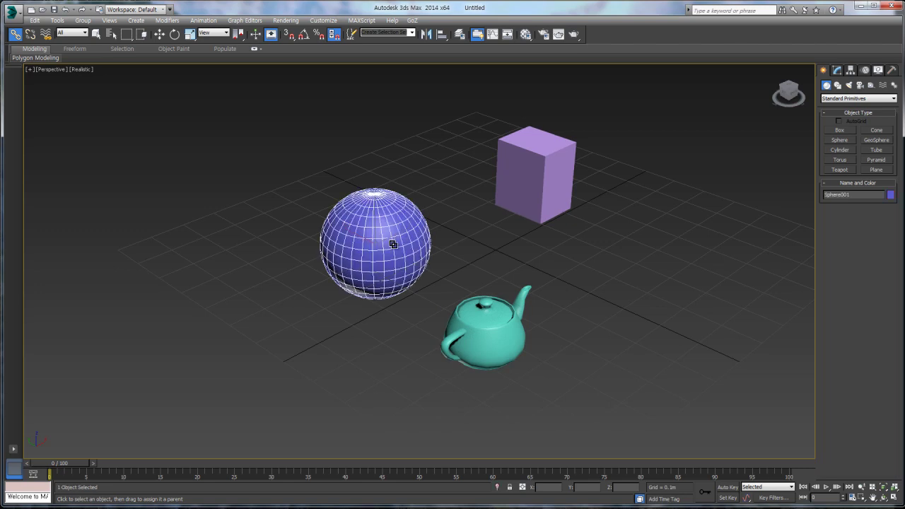
left_click(497, 323)
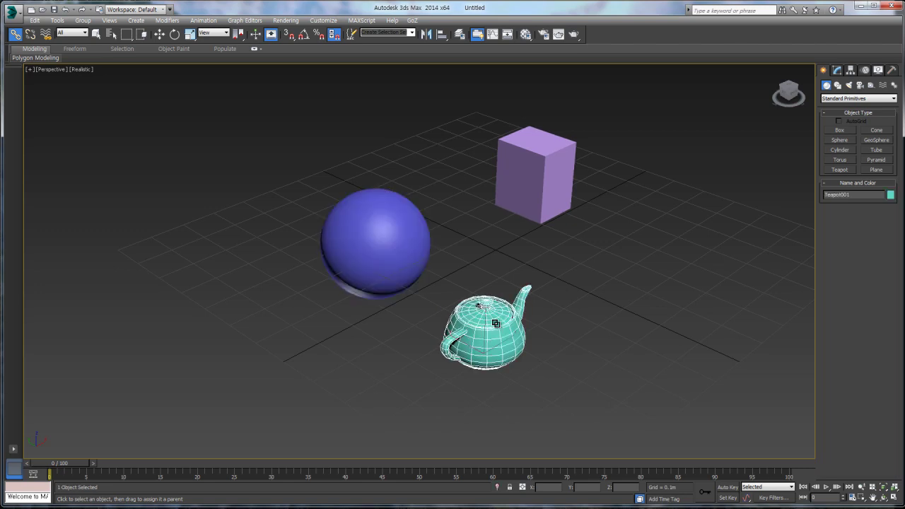
left_click(531, 184)
left_click(377, 234)
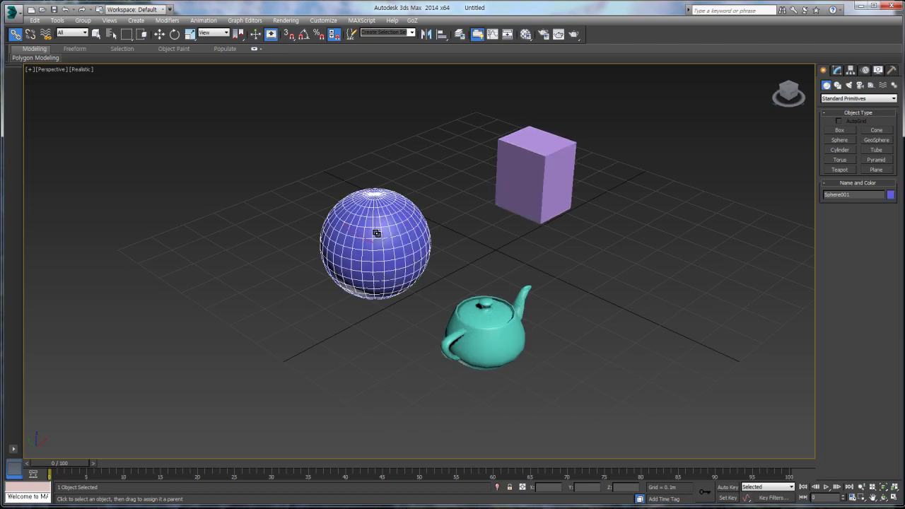
left_click(519, 175)
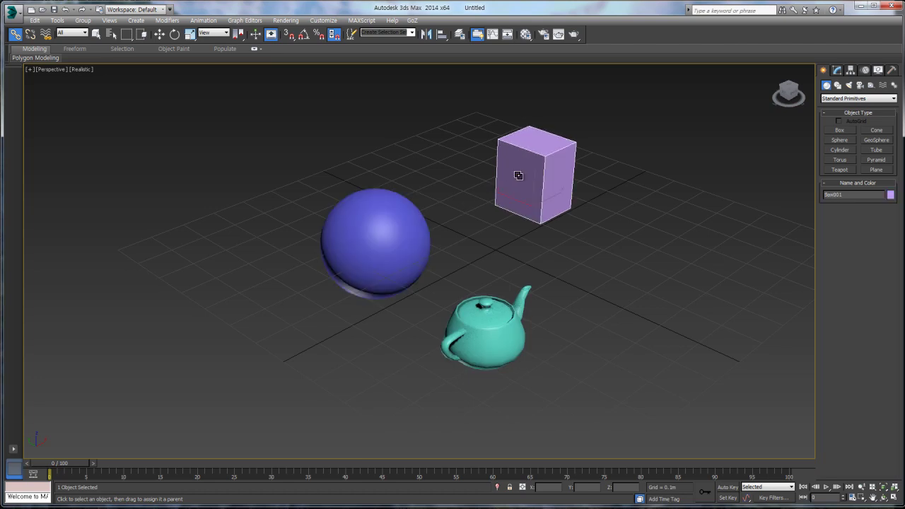
left_click(496, 323)
left_click(530, 180)
Move the teapot, the sphere and the box one after another to test the linked hierarchy
left_click(159, 34)
left_click(388, 256)
left_click(481, 305)
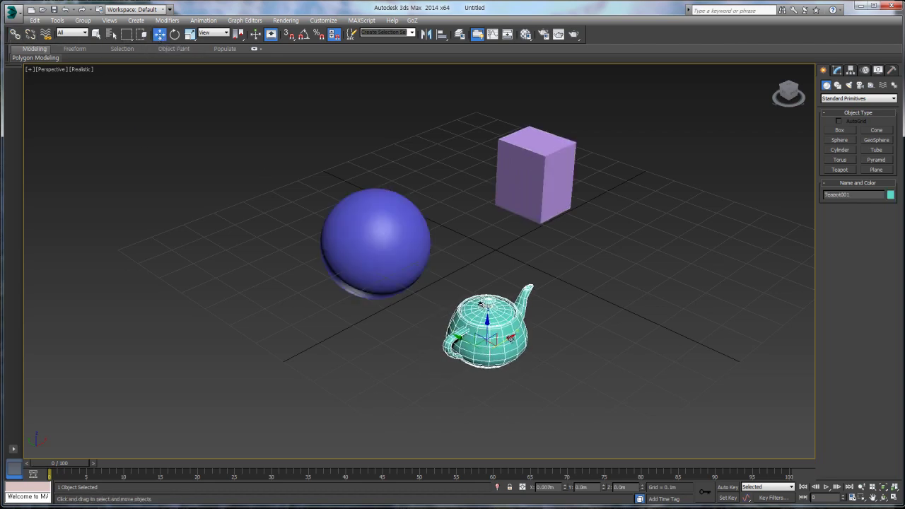
left_click(387, 255)
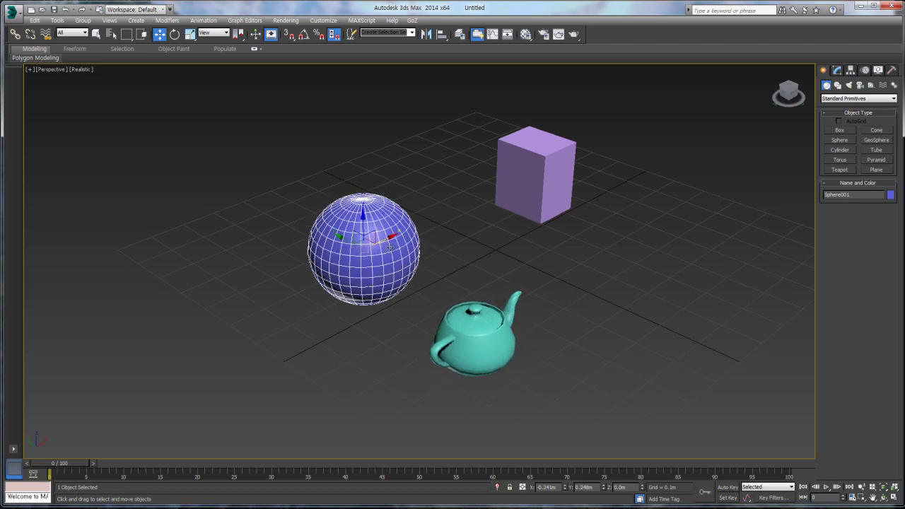
left_click(531, 187)
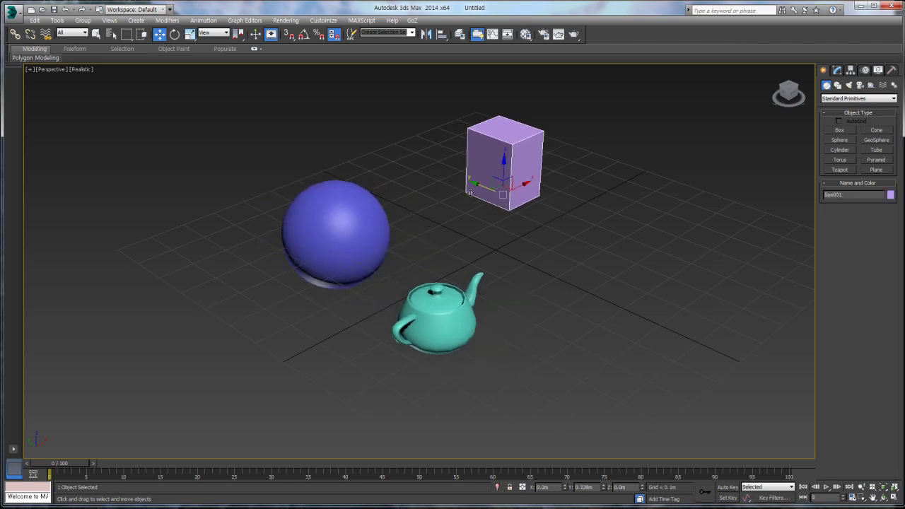
left_click(419, 161)
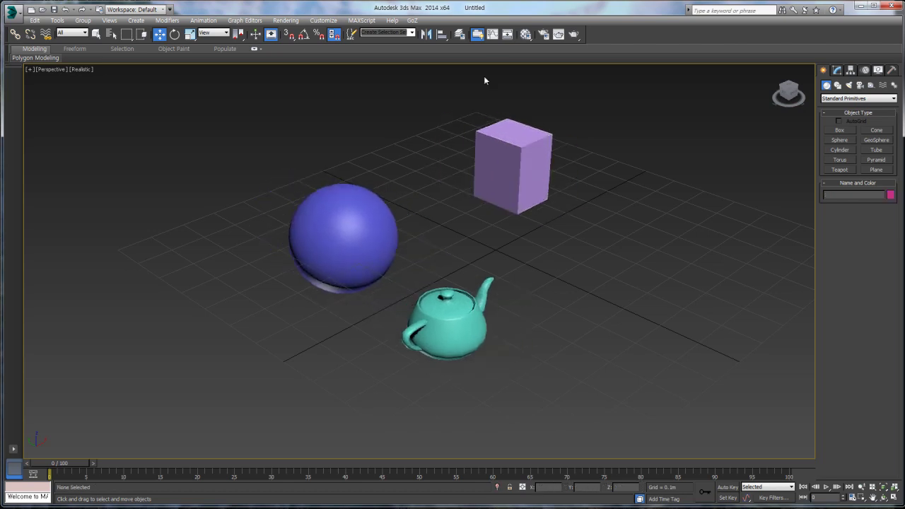
Examine the parent-child order of the box, sphere and teapot in Schematic View and close the window
left_click(510, 37)
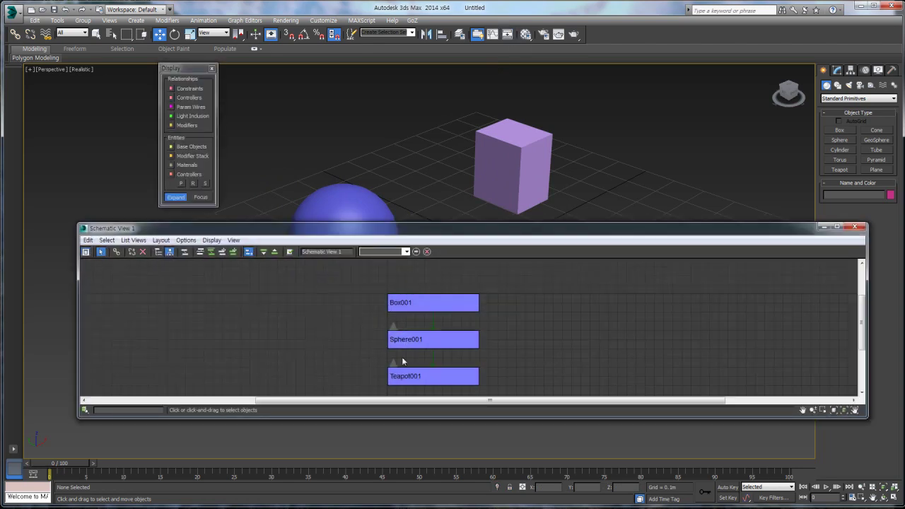
scroll(364, 323, "up", 2)
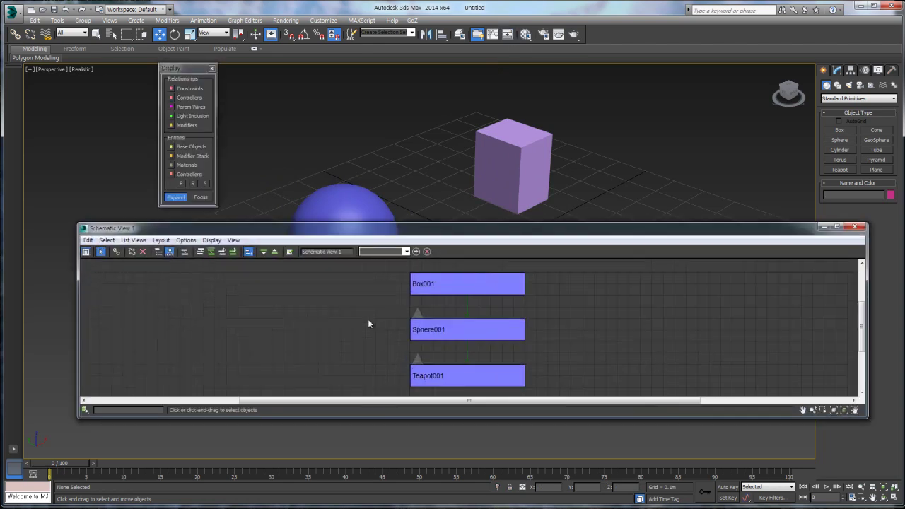
left_click(857, 226)
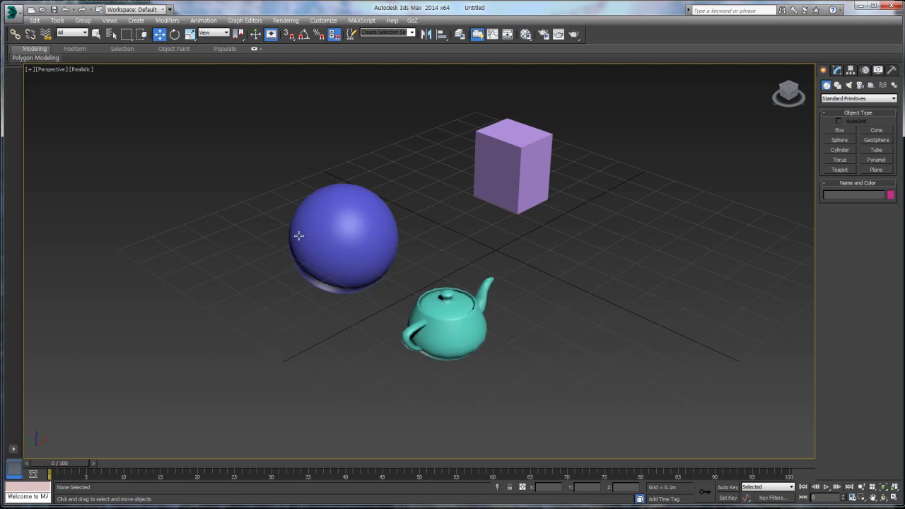
Create a tube primitive with an outer radius of about 0.1 m on the far side of the sphere from the box
left_click(298, 235)
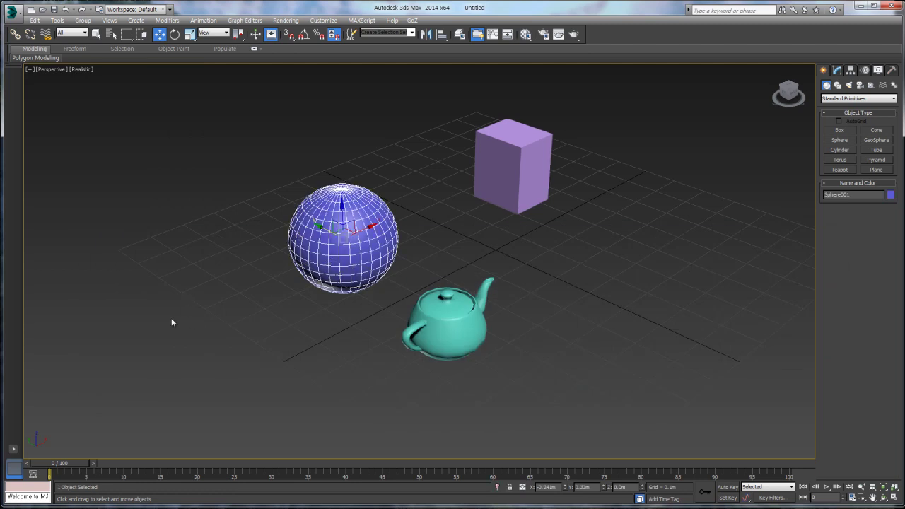
left_click(877, 153)
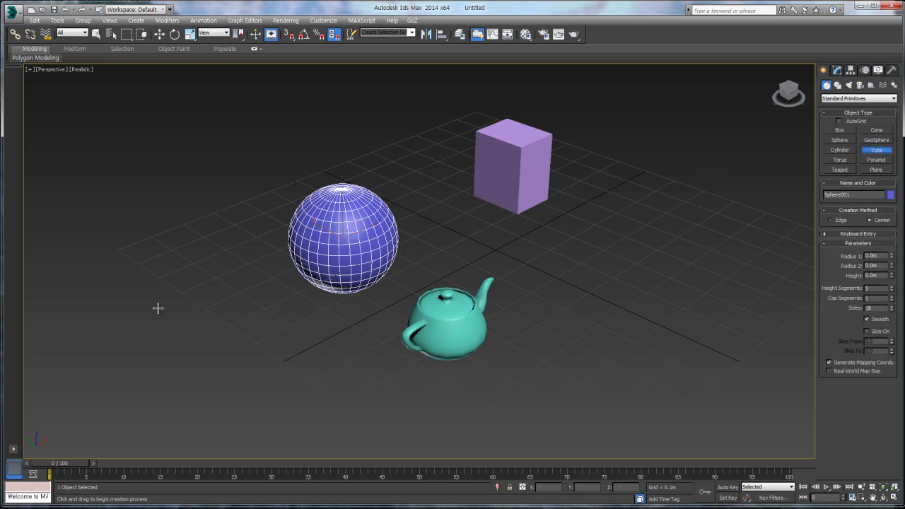
left_click_drag(162, 305, 191, 318)
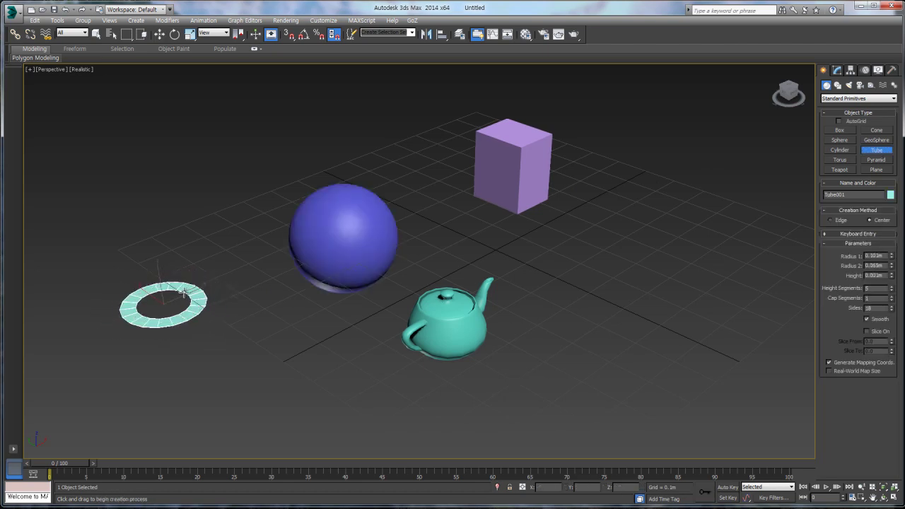
left_click(184, 292)
left_click(202, 238)
key("w")
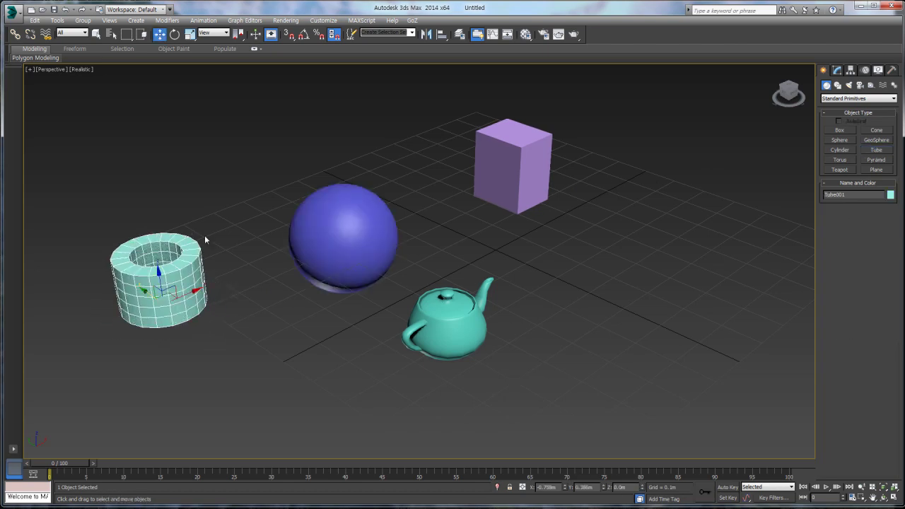
Link the tube to the sphere as a second child and clear the selection
left_click(15, 34)
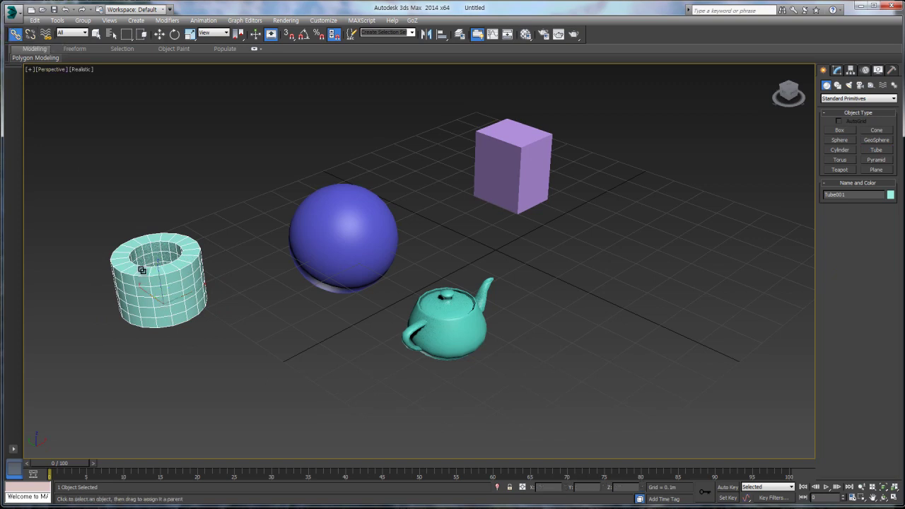
left_click_drag(152, 284, 340, 253)
left_click(302, 330)
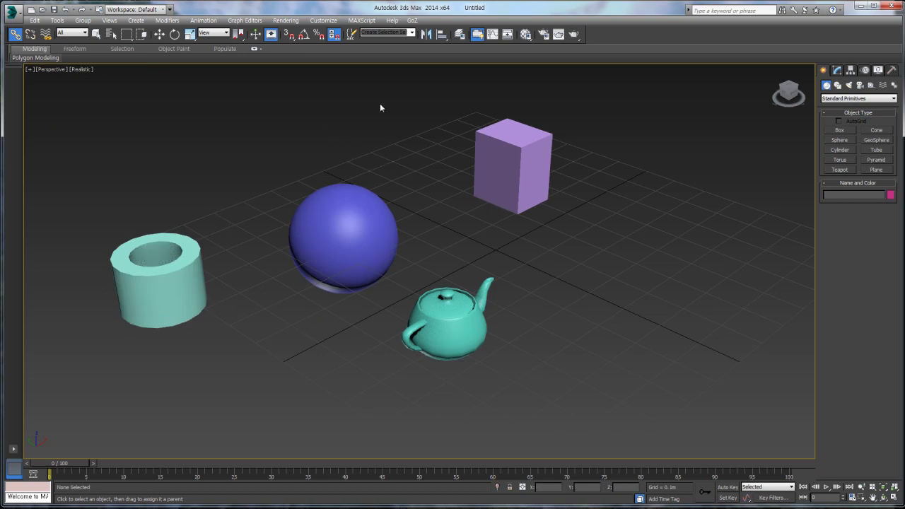
Check the tube's link in Schematic View, and move the sphere, tube and box in turn to test the hierarchy
left_click(508, 34)
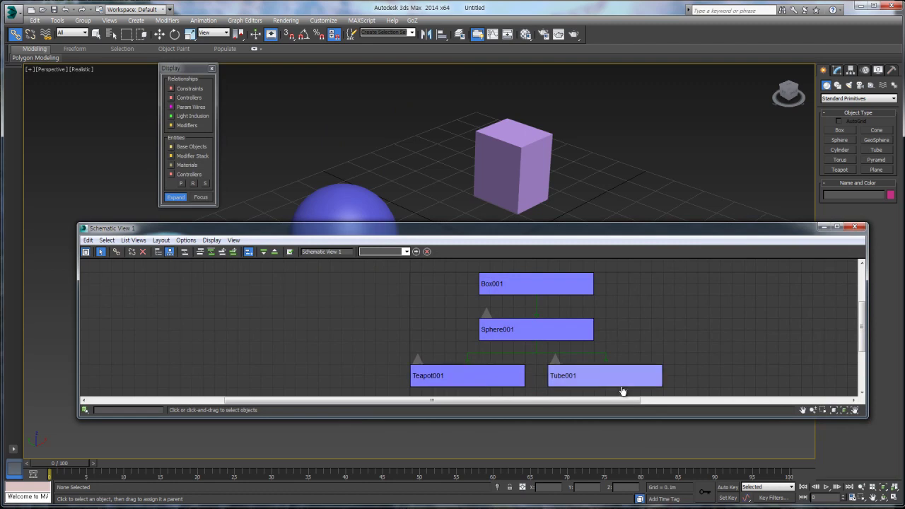
left_click(858, 227)
left_click(318, 240)
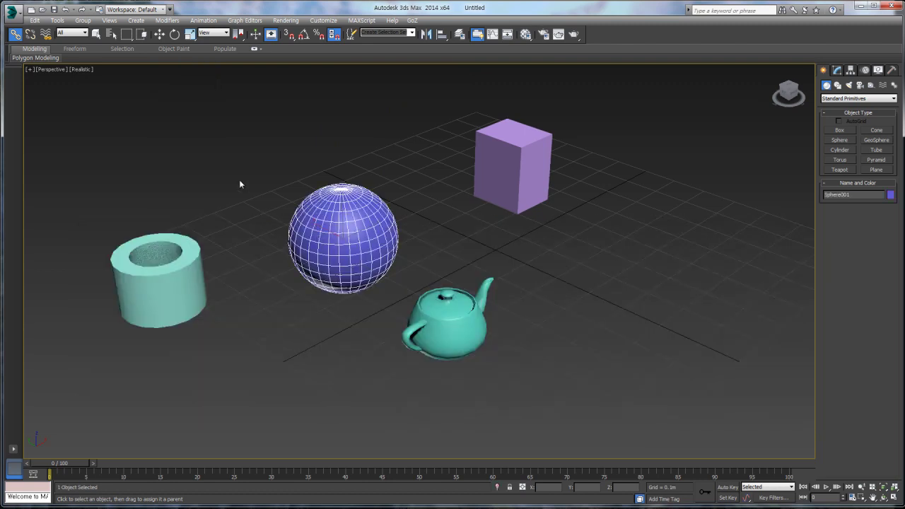
key("w")
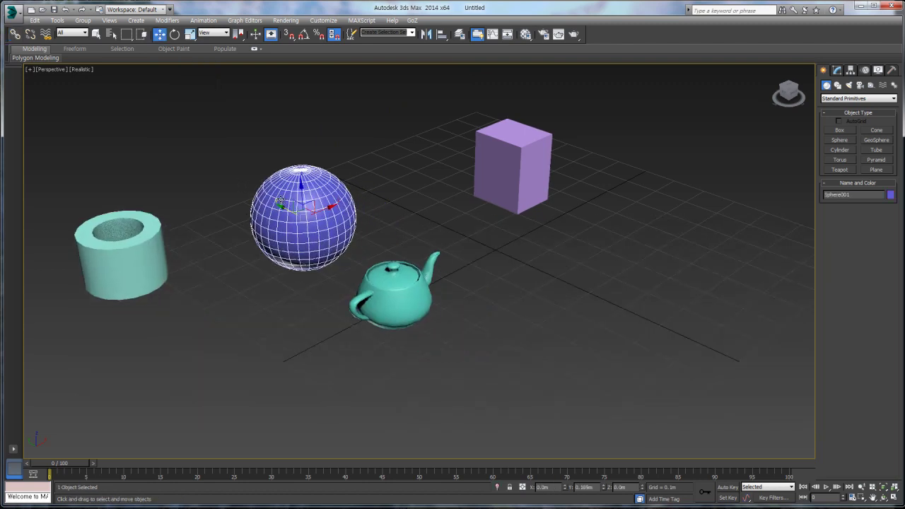
left_click(171, 269)
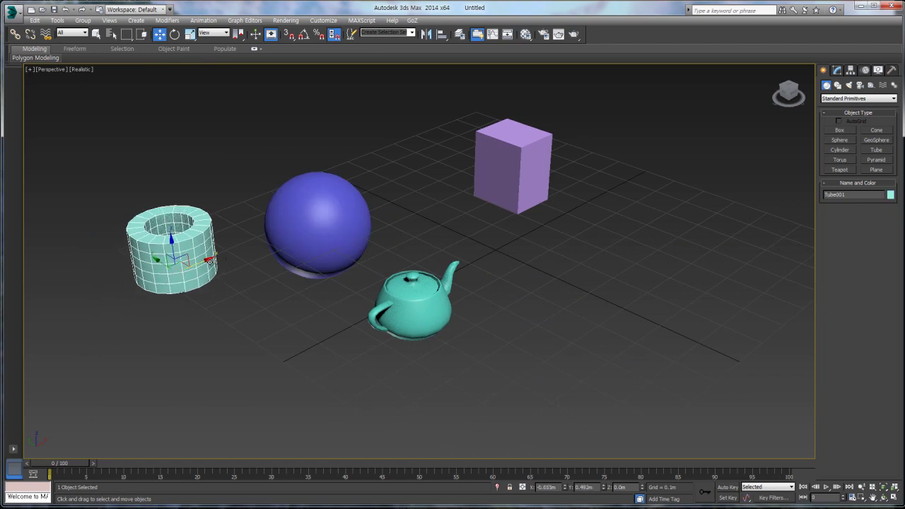
left_click(491, 175)
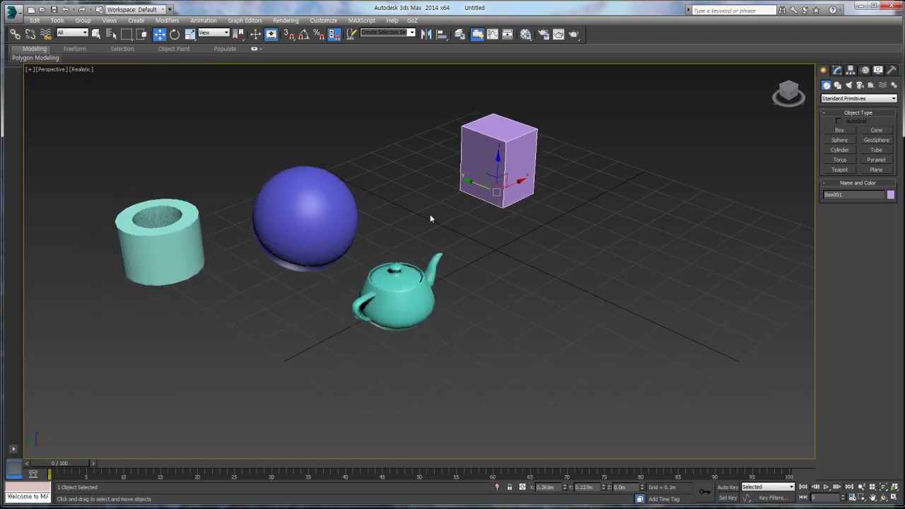
left_click(376, 220)
left_click(275, 240)
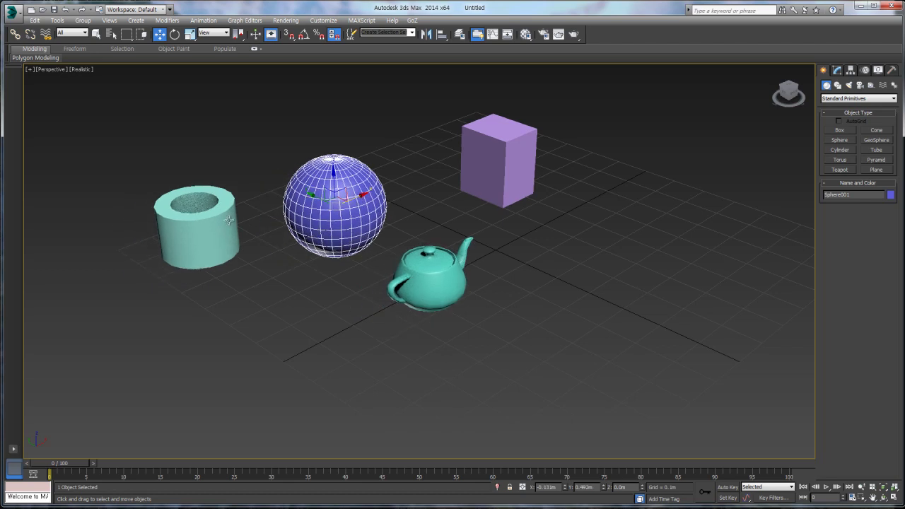
left_click(196, 233)
left_click(302, 208)
left_click(495, 162)
left_click(531, 282)
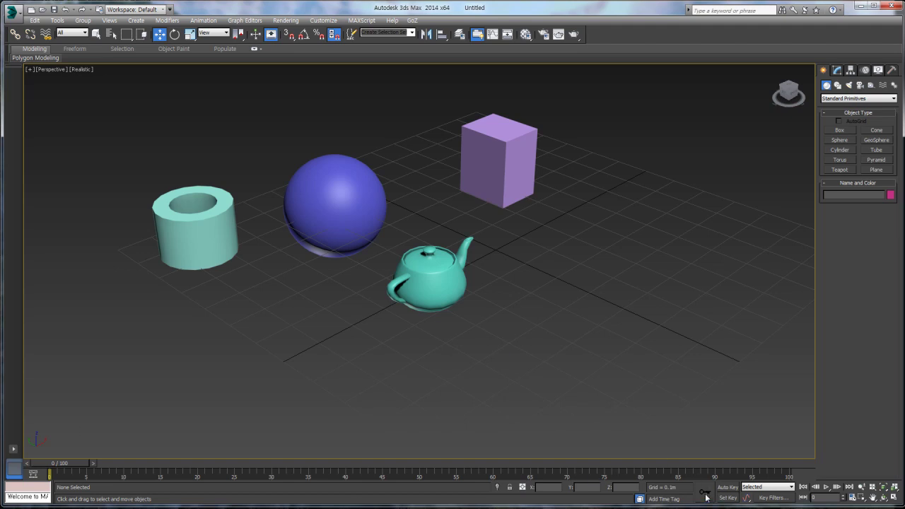
Animate the box, sphere and tube with Auto Key by moving each to a new position at frame 100
key("n")
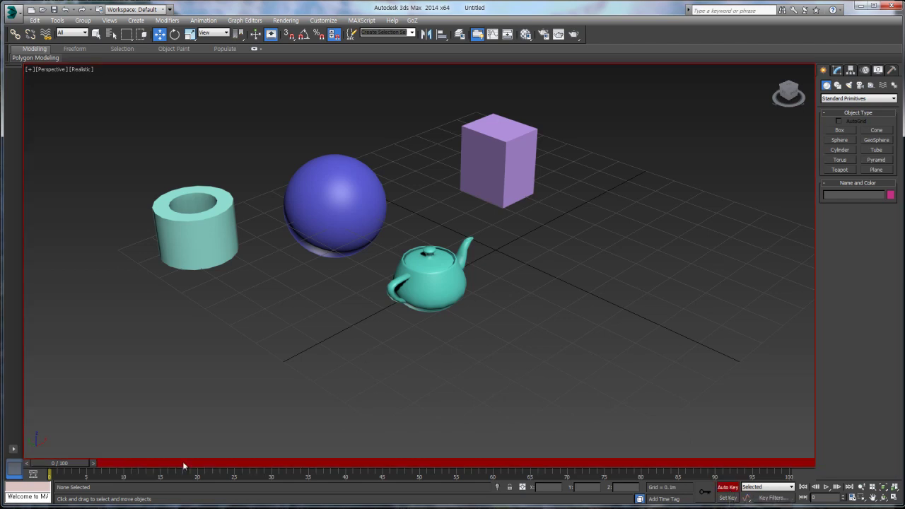
left_click_drag(59, 463, 785, 463)
left_click(501, 173)
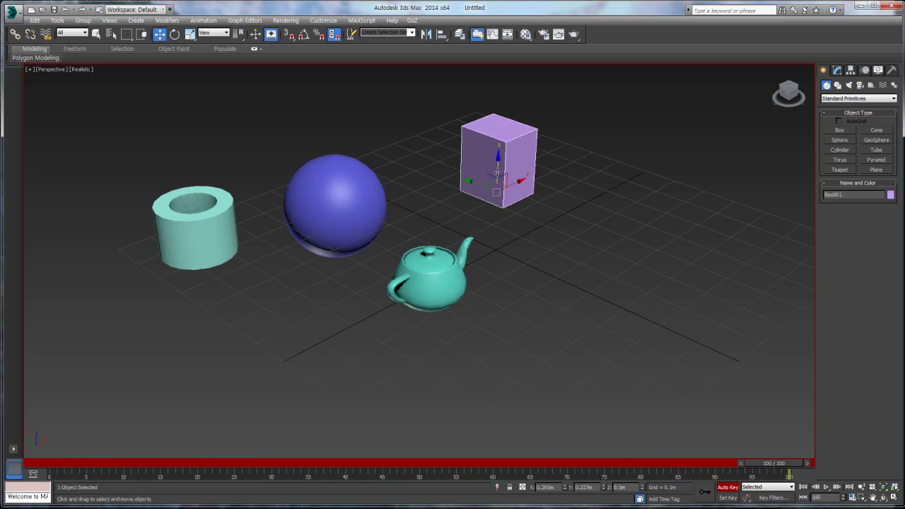
left_click(413, 240)
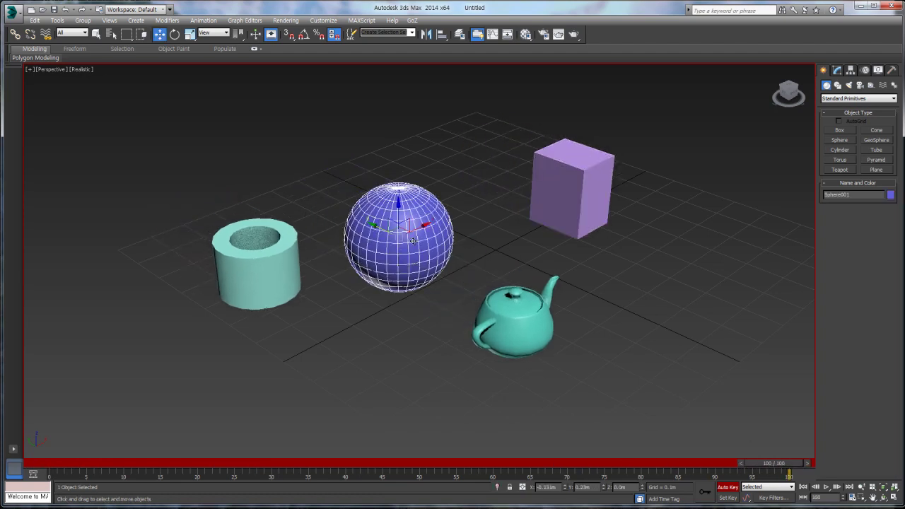
left_click(242, 257)
left_click_drag(219, 249, 147, 282)
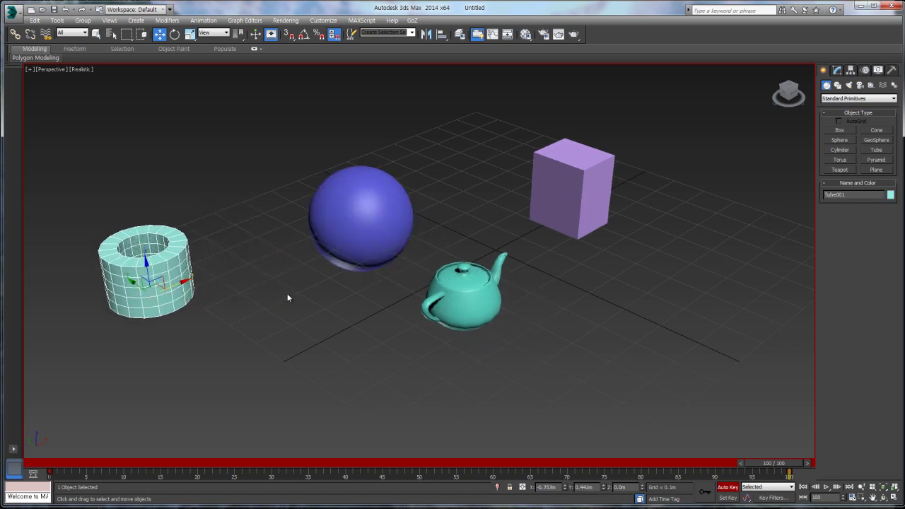
left_click(734, 487)
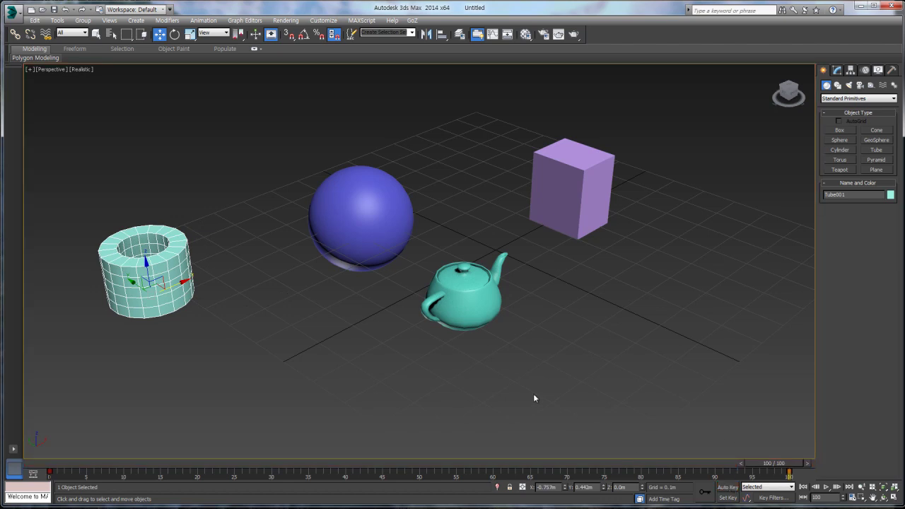
Play back the animation, stop it at frame 37 and clear the selection
key("/")
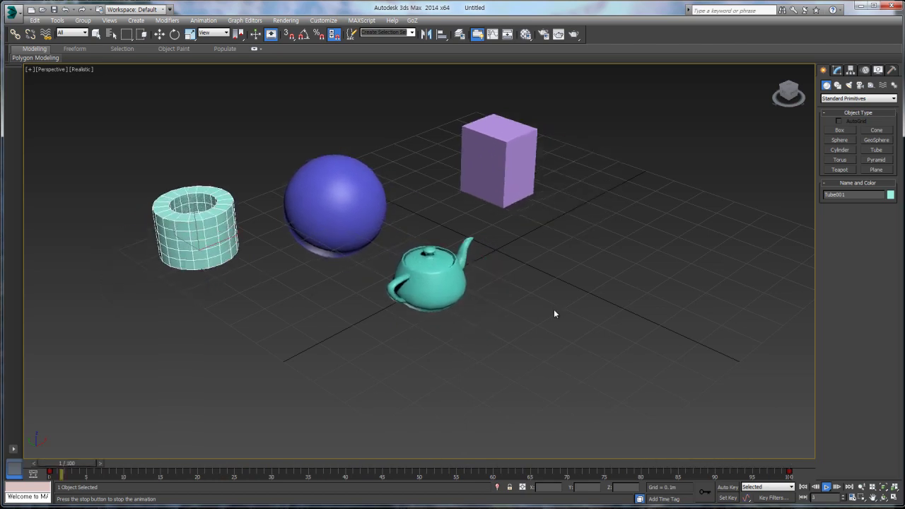
key("w")
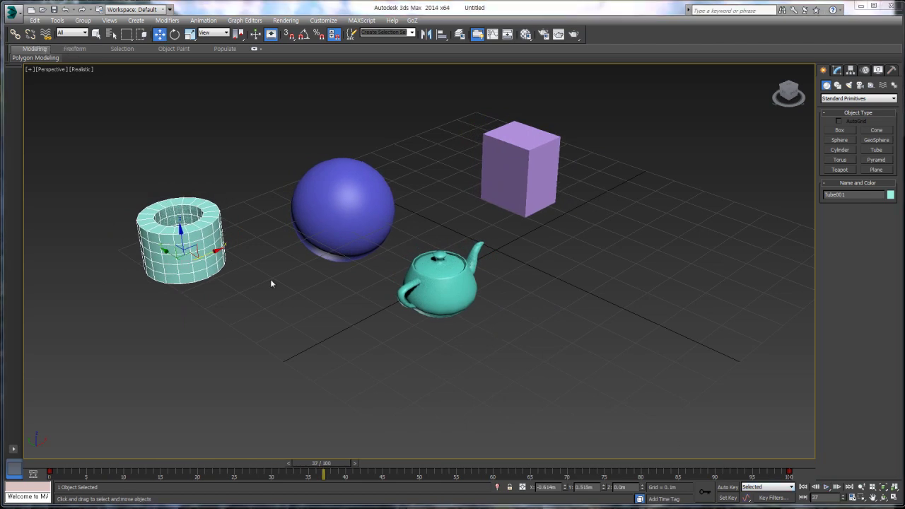
left_click(399, 127)
Reopen Schematic View beside the objects and select the tube, sphere and box to match them to their nodes
left_click(493, 34)
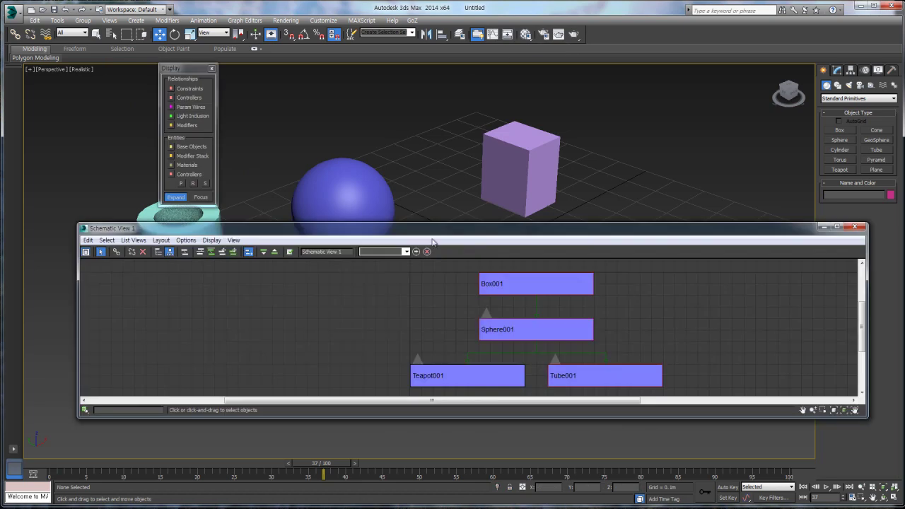
left_click_drag(78, 328, 352, 329)
middle_click_drag(676, 315, 575, 321)
left_click(178, 258)
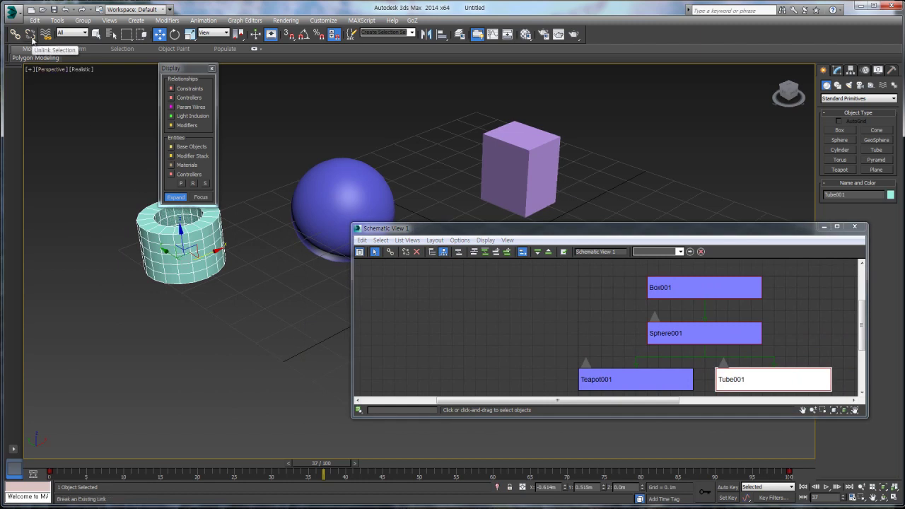
left_click_drag(597, 228, 626, 242)
left_click(353, 206)
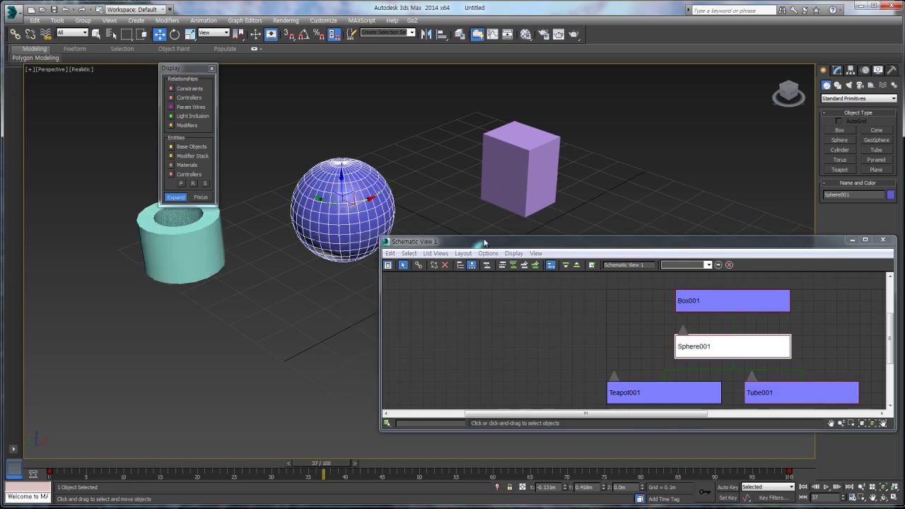
left_click(525, 186)
Unlink the teapot from the sphere and pull its node away from the chain in Schematic View
left_click(635, 391)
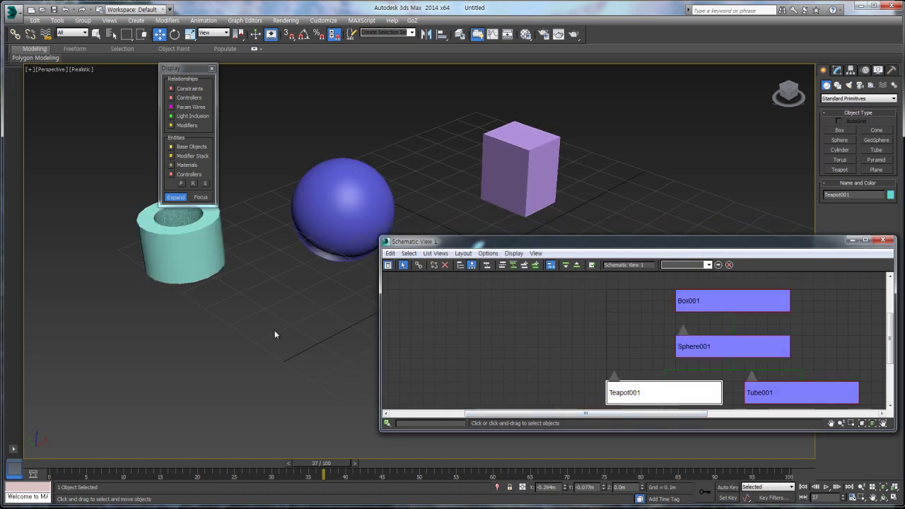
left_click(31, 35)
left_click_drag(776, 308, 812, 356)
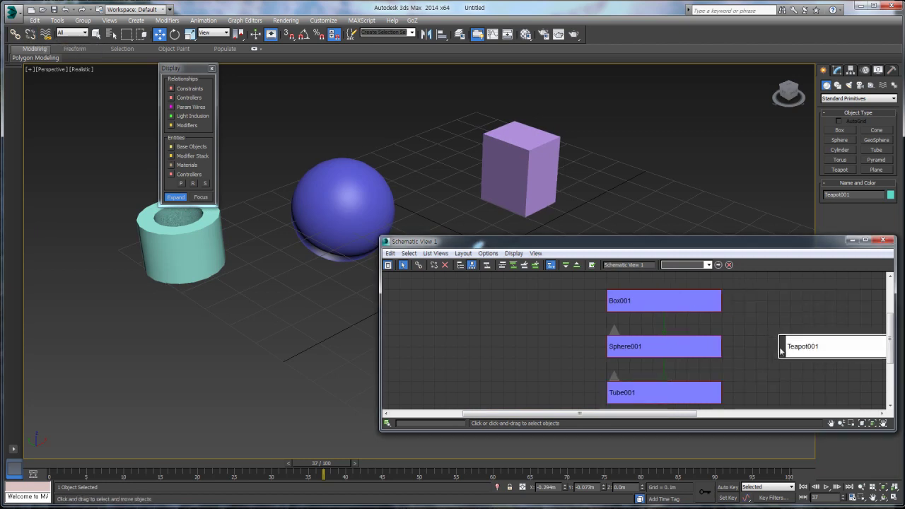
Select the sphere through its Schematic View node and move it to test the hierarchy without the teapot
left_click_drag(459, 241, 310, 295)
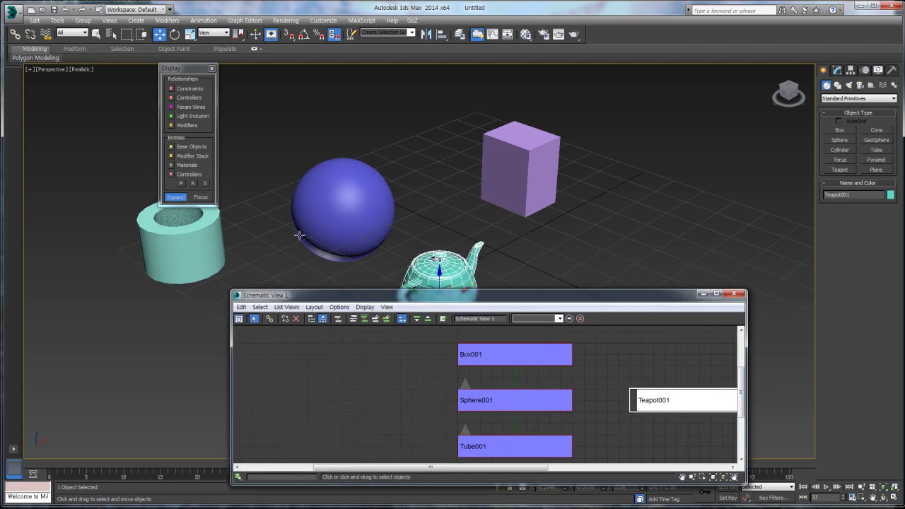
left_click(495, 401)
left_click_drag(327, 200, 304, 201)
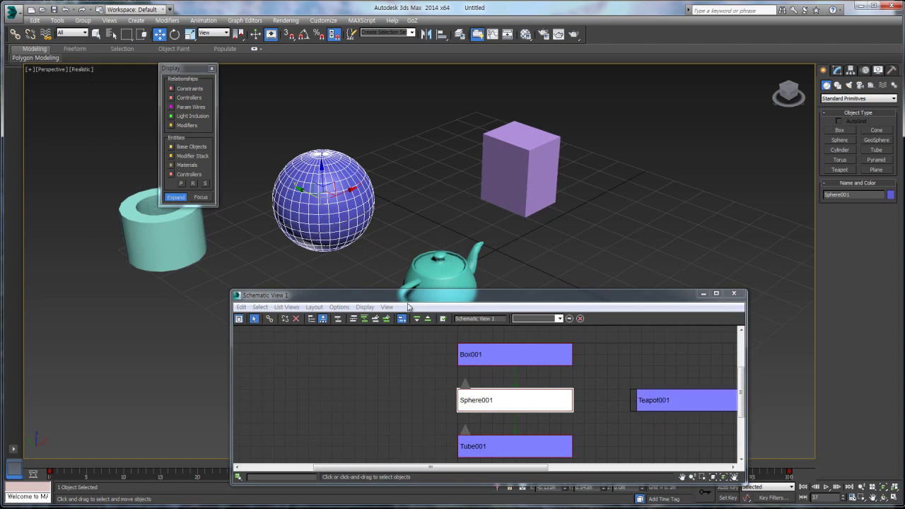
Unlink the sphere from the box, keeping the tube as the sphere's child
left_click(45, 36)
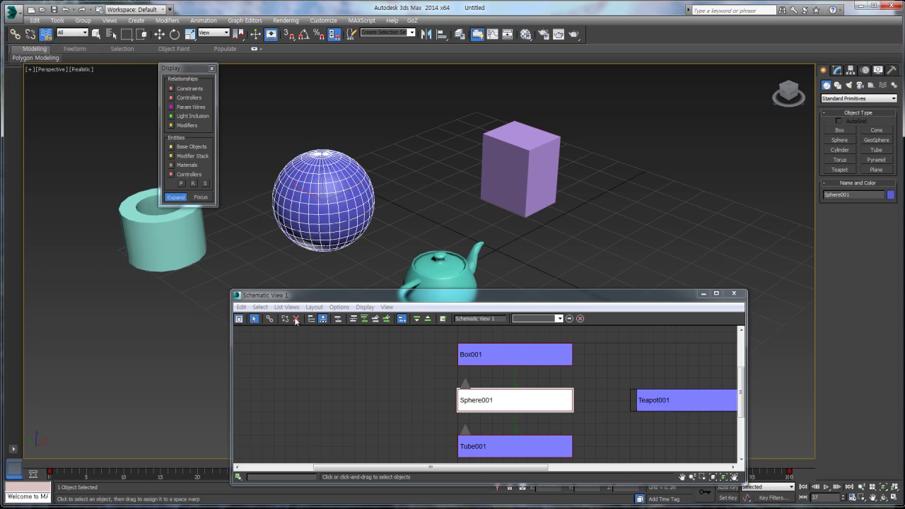
middle_click_drag(449, 384, 401, 378)
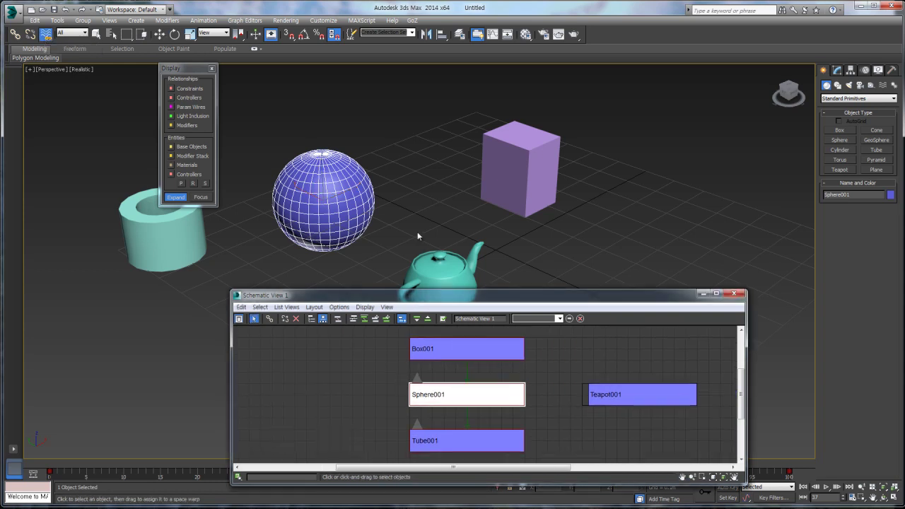
left_click(30, 35)
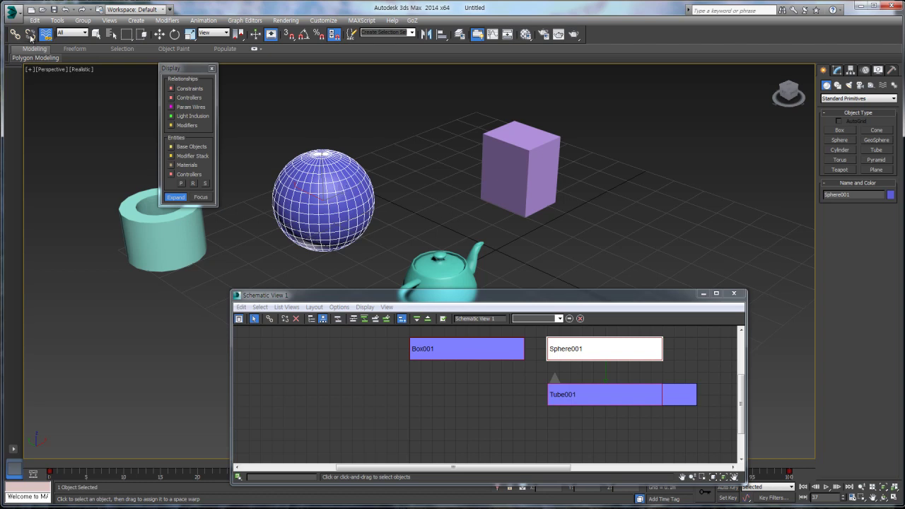
Move the sphere slightly to test its remaining link to the tube, and close Schematic View
left_click(160, 34)
mouse_move(292, 187)
left_mouse_down()
mouse_move(262, 190)
mouse_move(298, 191)
left_mouse_up()
middle_click_drag(575, 368, 490, 366)
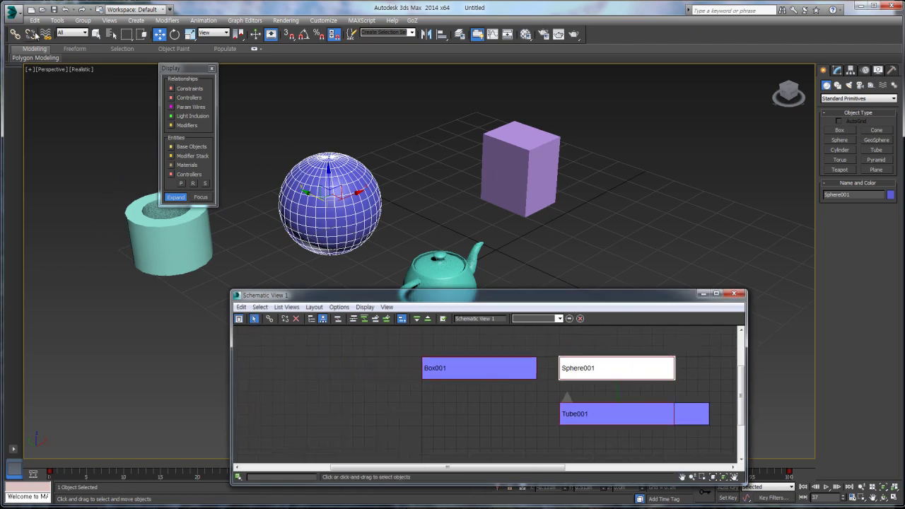
left_click_drag(642, 306, 620, 228)
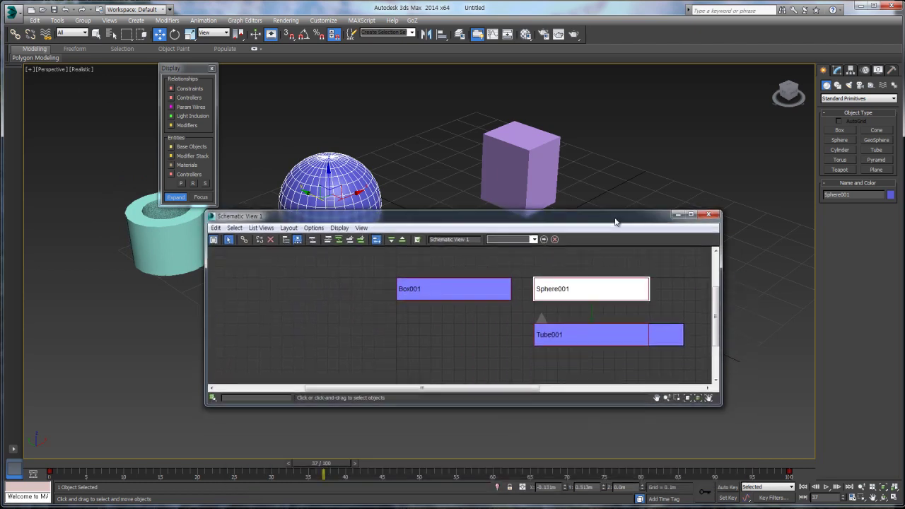
left_click(712, 215)
Delete the box, sphere, teapot and tube to empty the scene
left_click(444, 284)
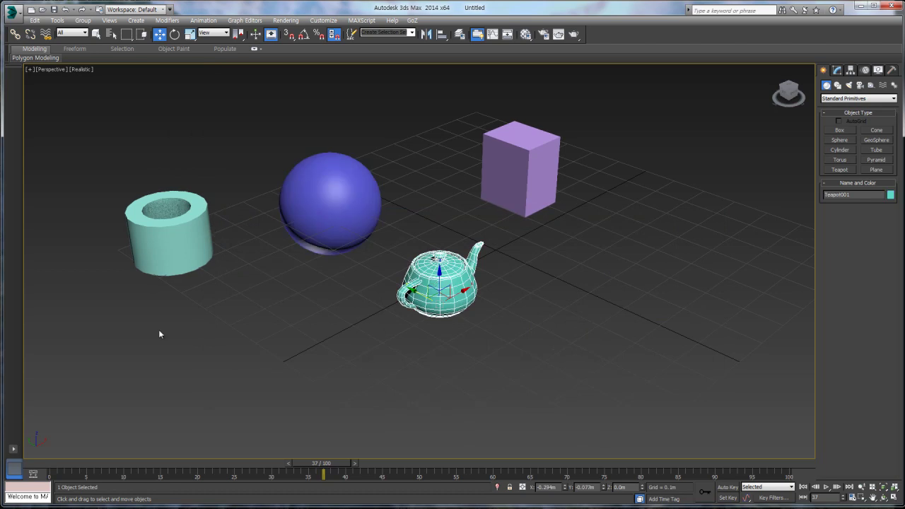
left_click_drag(579, 284, 586, 159)
key("Delete")
middle_click_drag(472, 257, 464, 253)
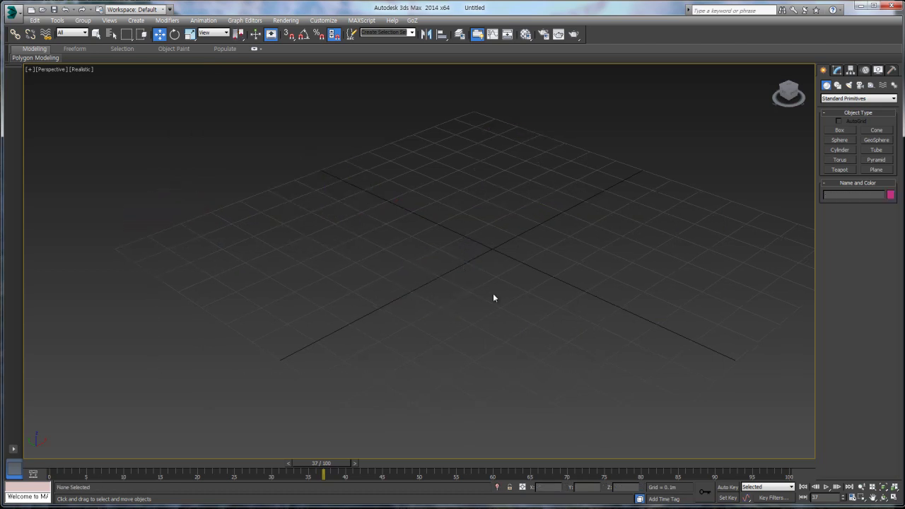
key("1")
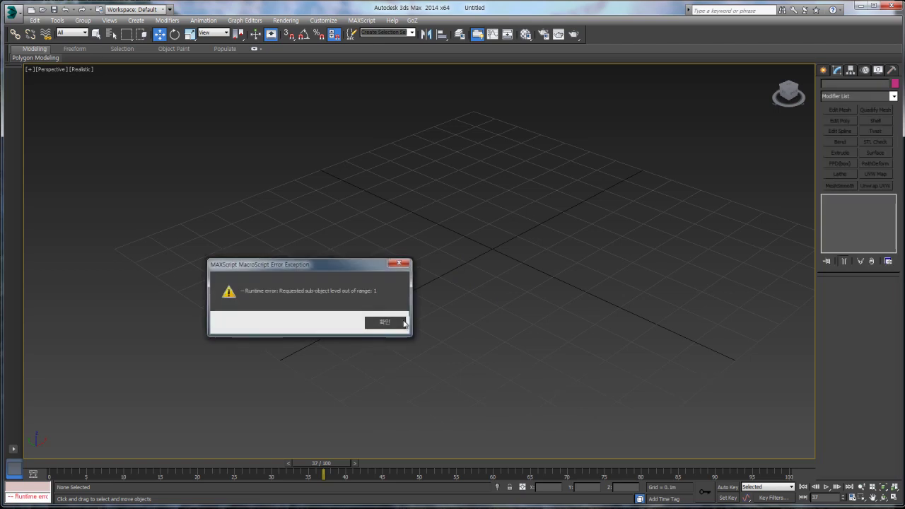
left_click(385, 322)
key("alt+w")
key("z")
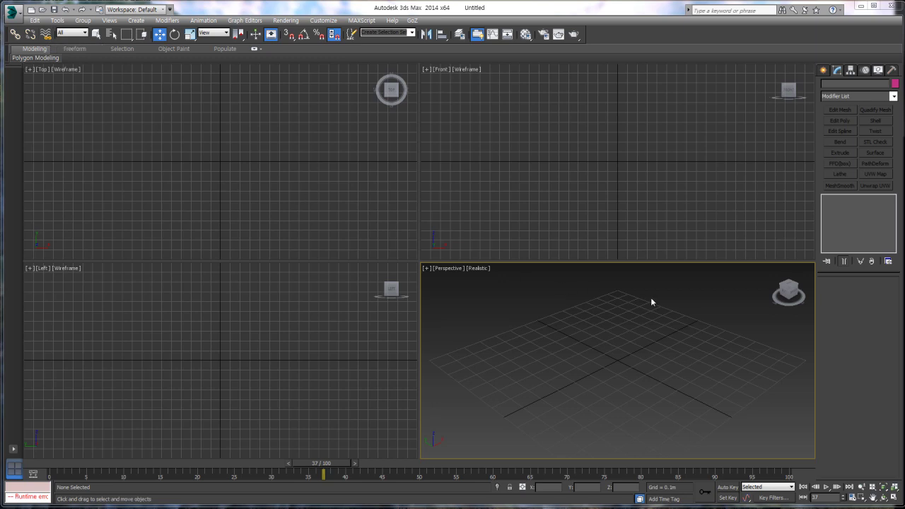
Create a flat box about 0.45 m long, 0.40 m wide and 0.03 m high in the Perspective view and open its parameters
left_click(824, 72)
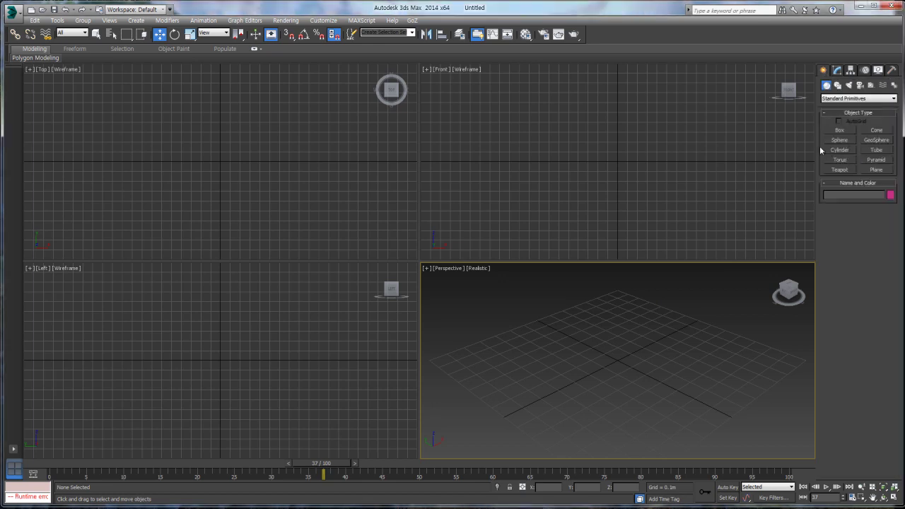
key("alt+w")
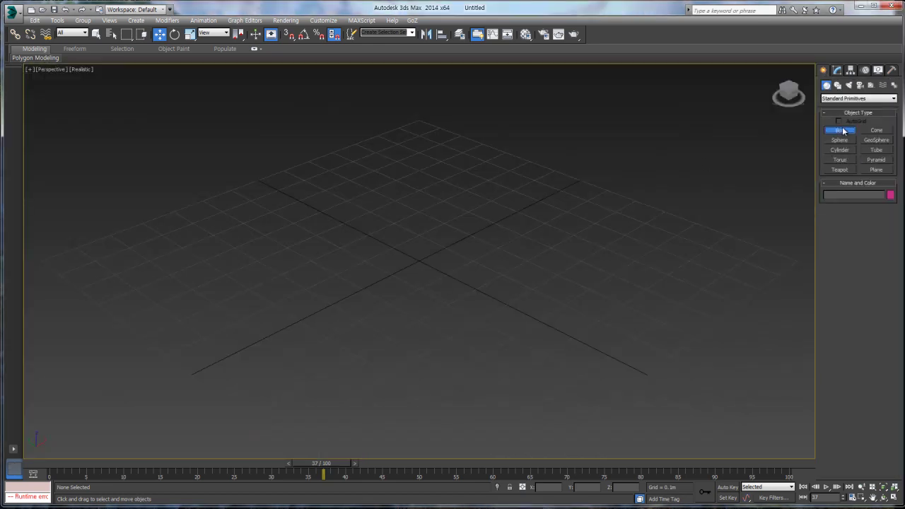
left_click(840, 130)
left_click_drag(262, 317, 515, 318)
left_click(522, 308)
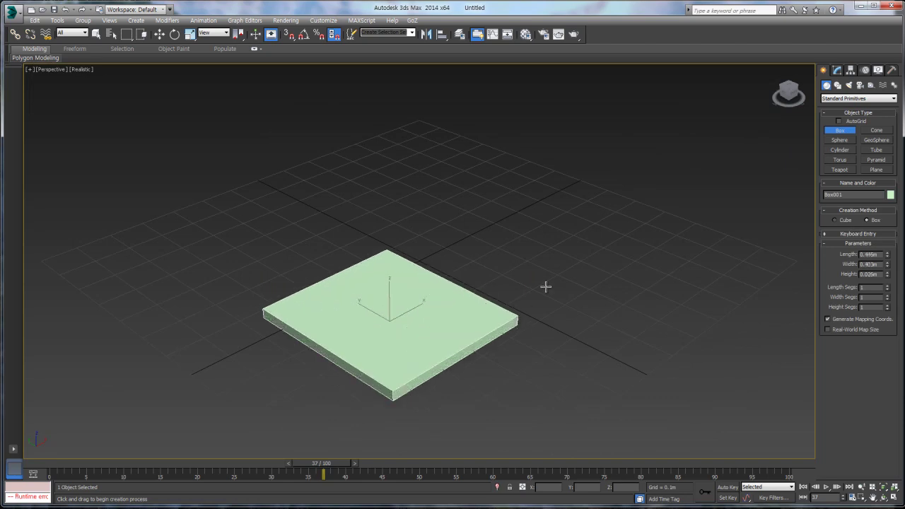
key("w")
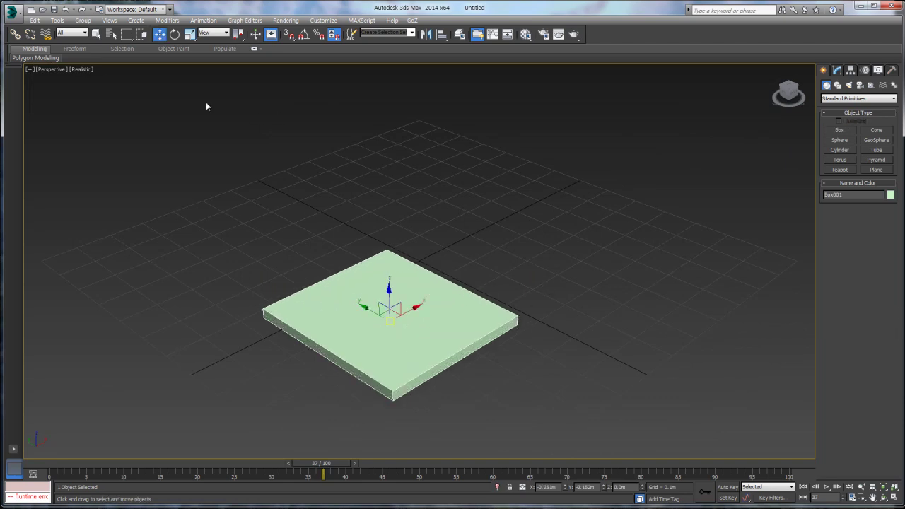
left_click(837, 70)
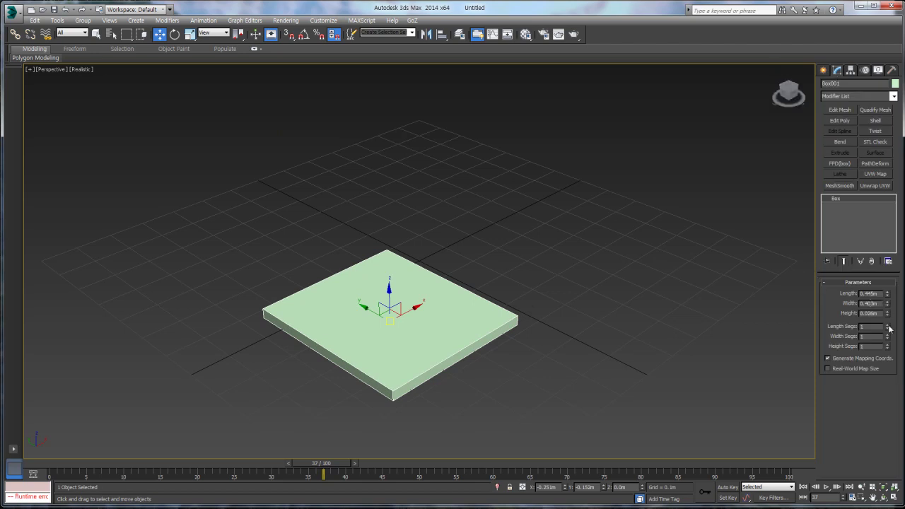
Set the box to 12 length segments and 15 width segments, and move it toward the near side of the grid
left_click_drag(889, 329, 879, 280)
left_click_drag(889, 338, 883, 270)
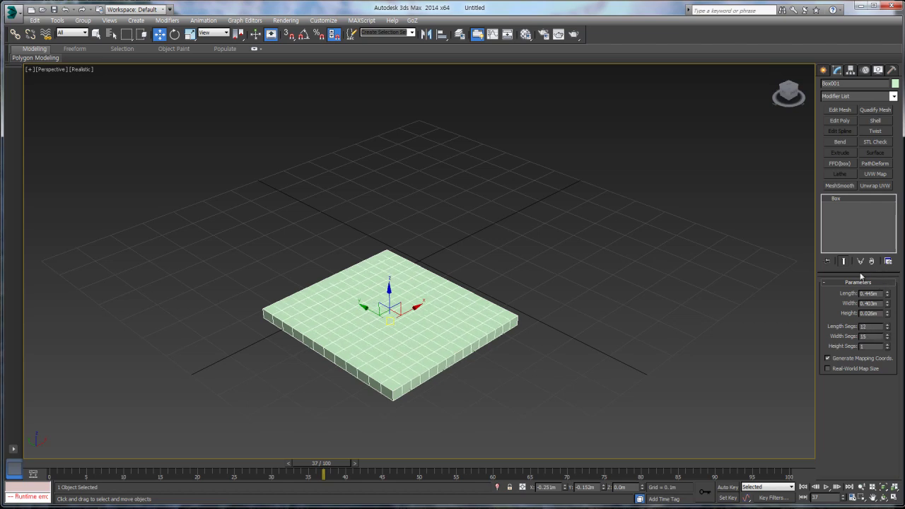
left_click_drag(396, 314, 330, 346)
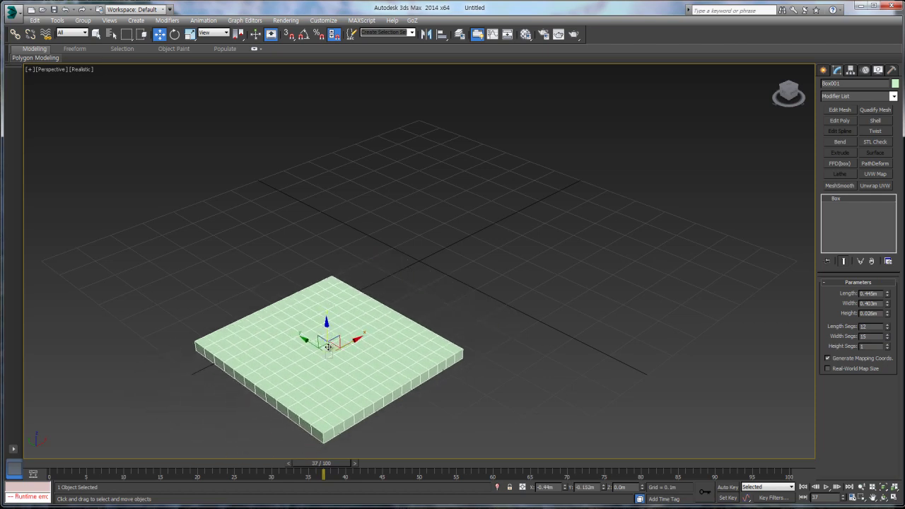
Create a Ripple space warp beyond the box, with amplitudes of about 0.034 m and a wave length of about 0.188 m
left_click(823, 70)
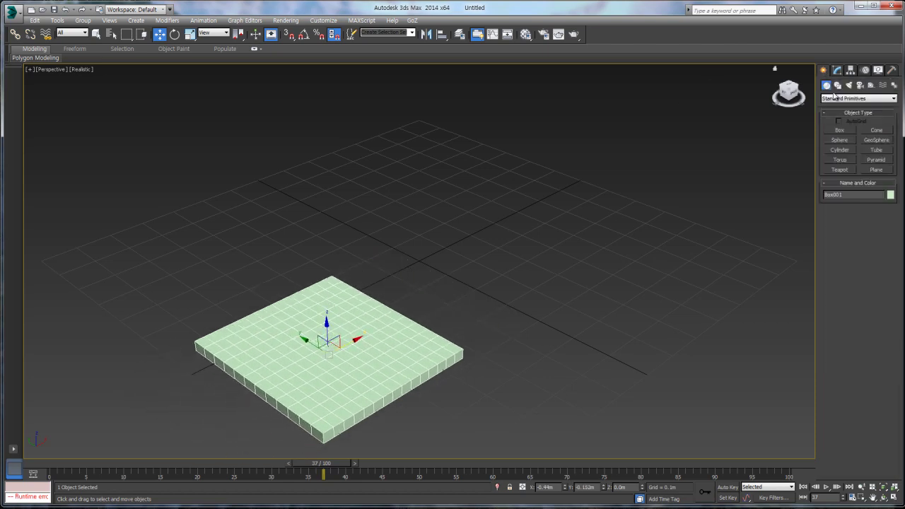
left_click(883, 85)
left_click(871, 103)
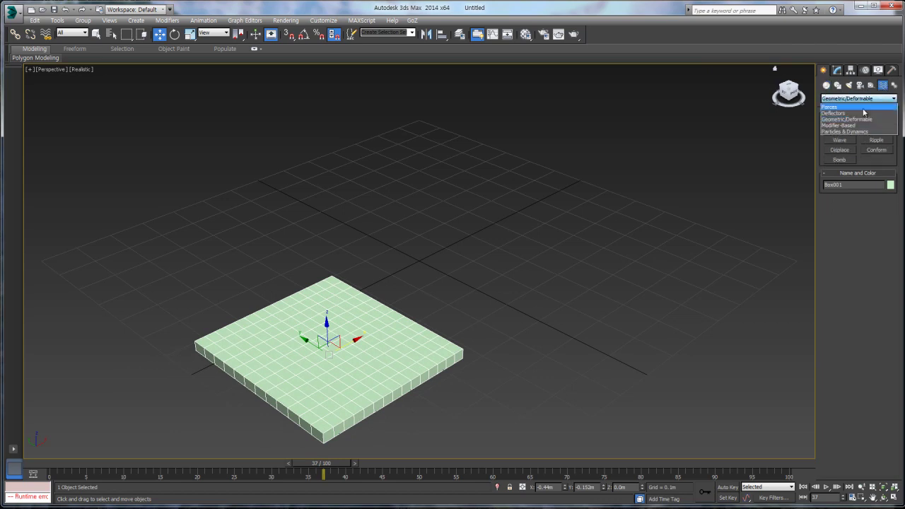
left_click(862, 105)
left_click(862, 104)
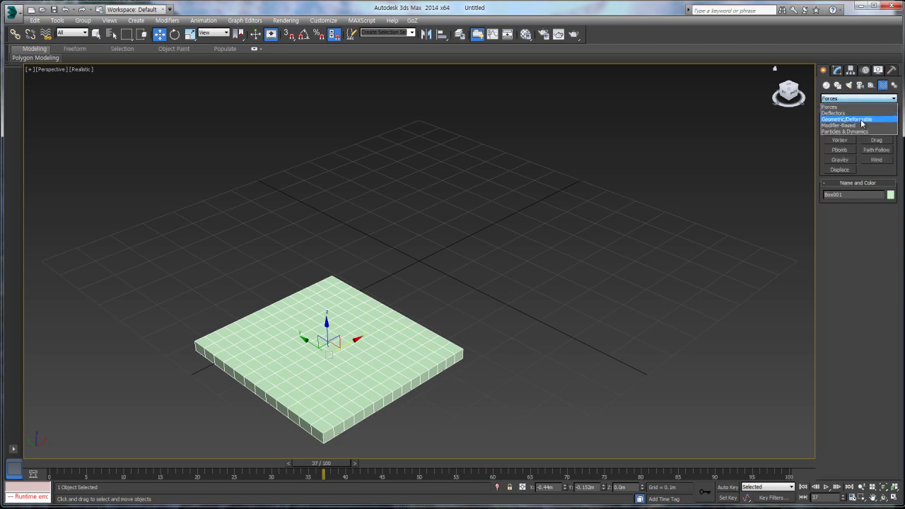
left_click(865, 119)
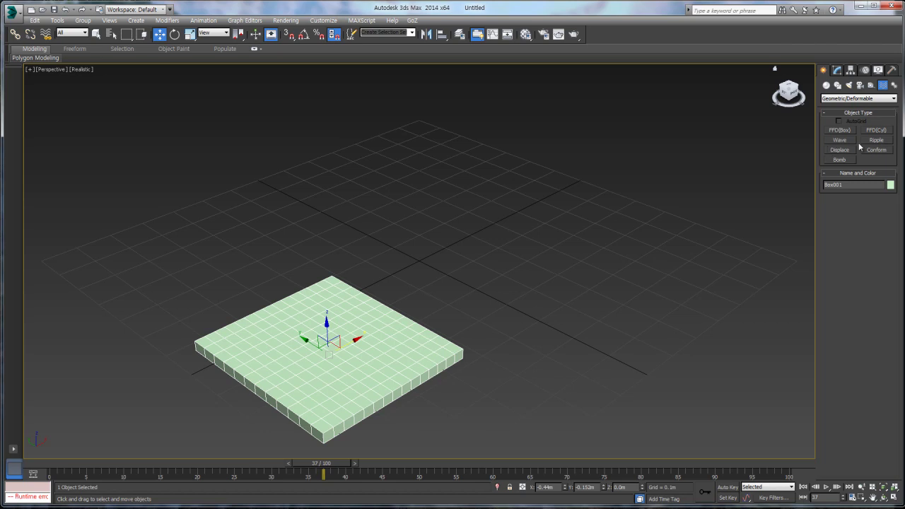
left_click(878, 141)
left_click_drag(555, 240, 675, 323)
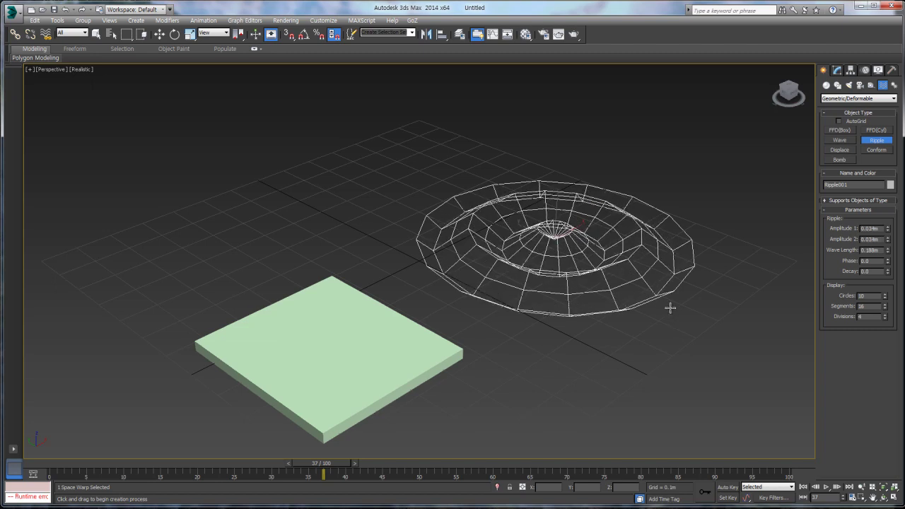
left_click(713, 309)
right_click(713, 308)
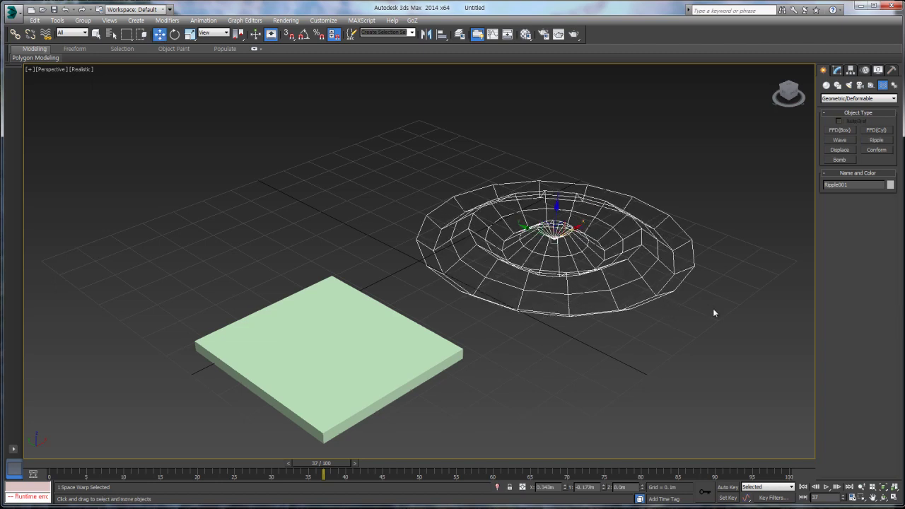
Bind the box to the Ripple space warp
left_click(361, 354)
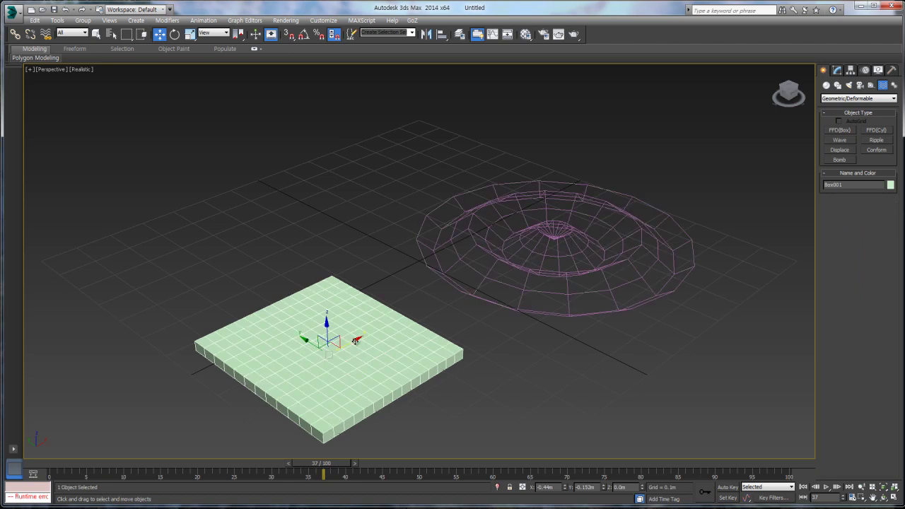
left_click(47, 37)
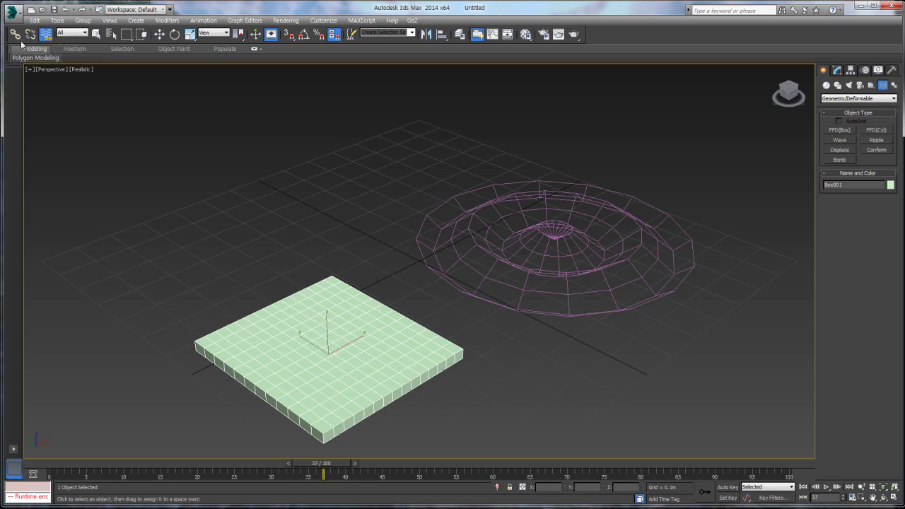
left_click_drag(343, 333, 400, 305)
left_click_drag(493, 262, 497, 260)
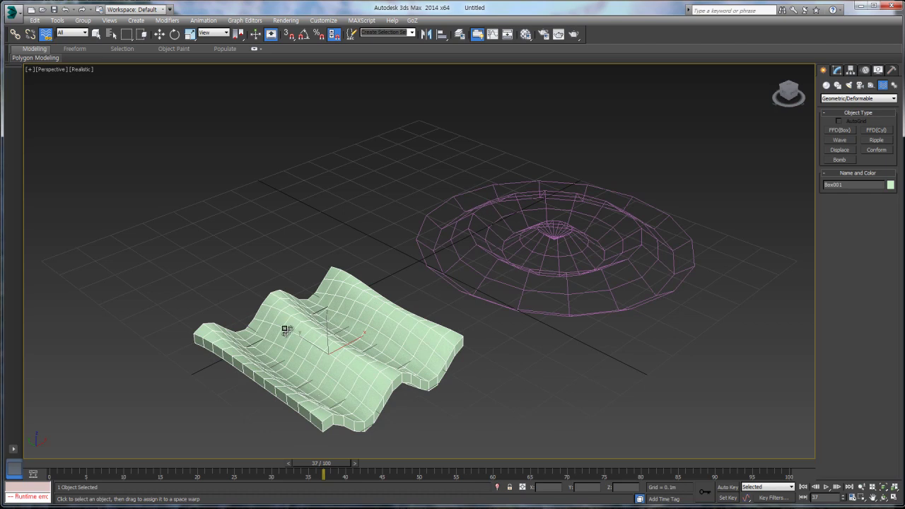
Move the box through the ripple and back to about X -0.174 m to test how its deformation changes with position
left_click(158, 34)
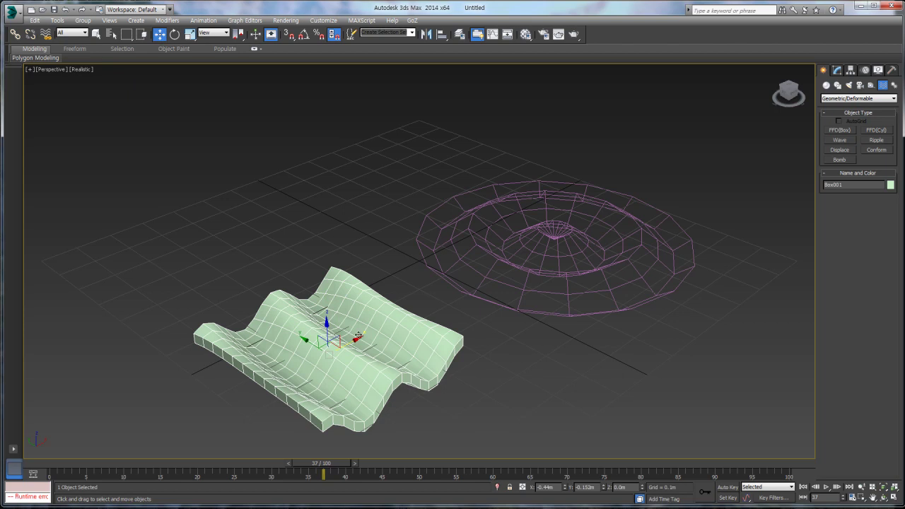
left_click_drag(357, 341, 612, 251)
left_click_drag(577, 203, 358, 288)
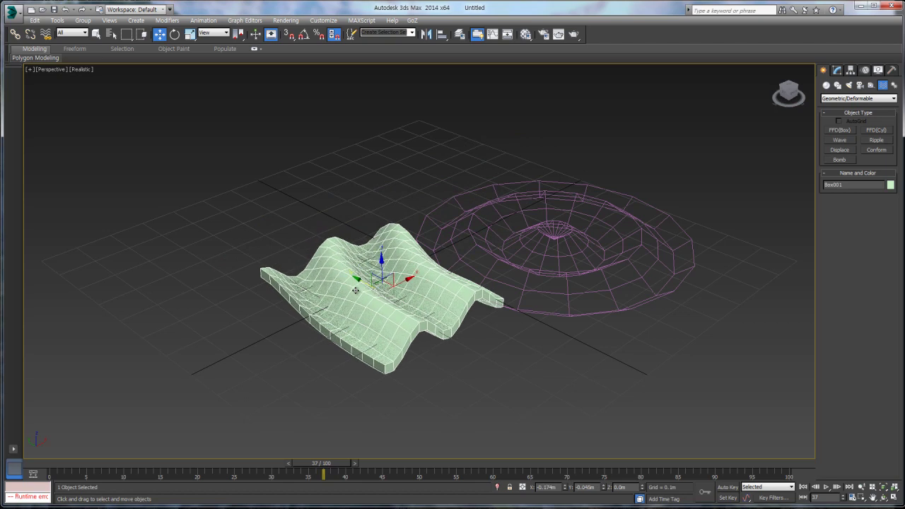
Create a Wave space warp behind the box, with a wave length of about 0.32 m
left_click(841, 144)
left_click_drag(229, 179, 238, 219)
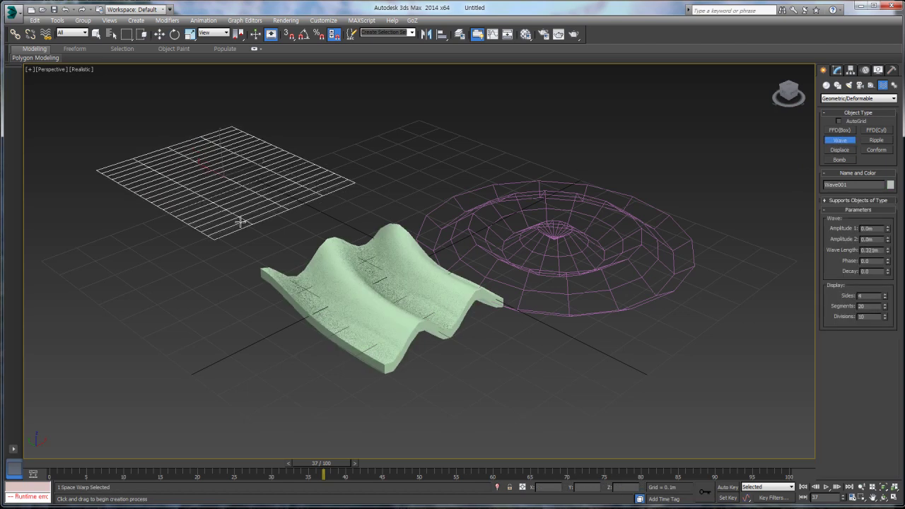
left_click(242, 213)
key("w")
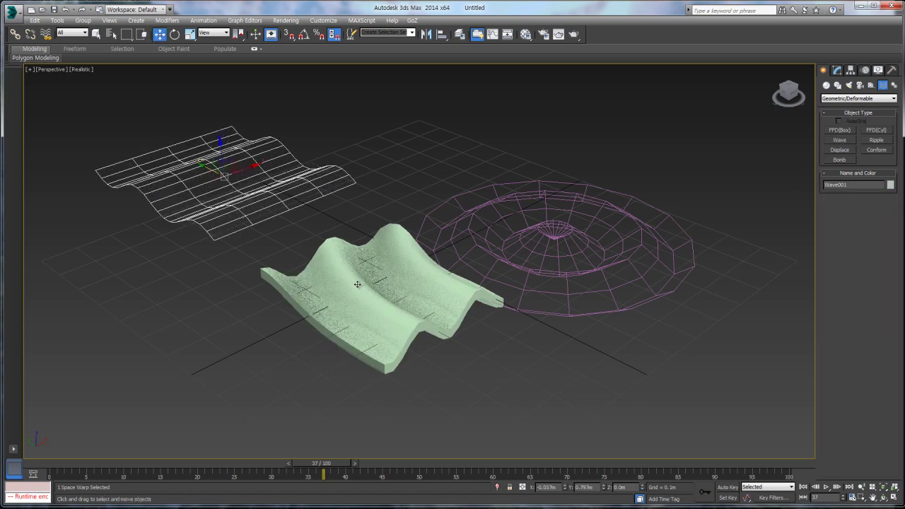
Bind the box to the Wave space warp as well, and move the box to test the combined deformation
left_click(358, 282)
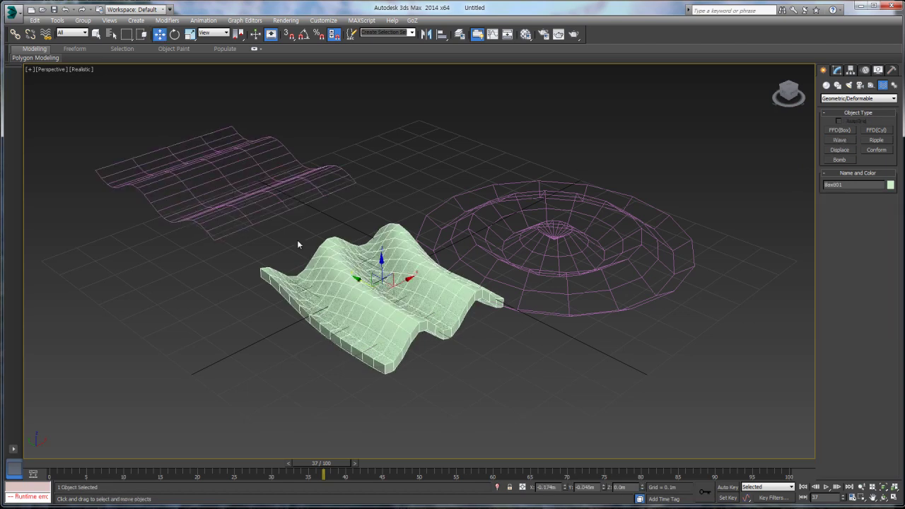
left_click(46, 34)
left_click_drag(351, 272, 275, 196)
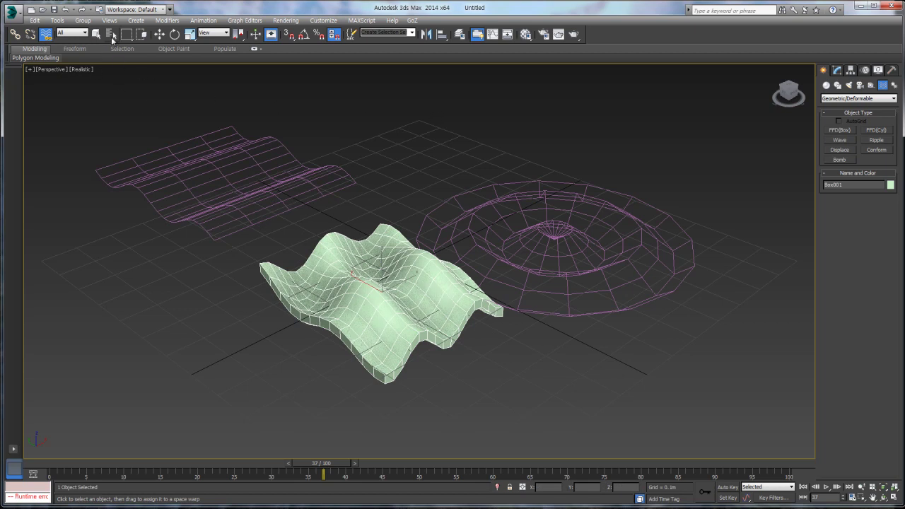
left_click(159, 34)
mouse_move(357, 281)
left_mouse_down()
mouse_move(240, 205)
mouse_move(202, 161)
mouse_move(162, 138)
mouse_move(240, 234)
mouse_move(283, 261)
mouse_move(342, 360)
mouse_move(407, 418)
mouse_move(443, 426)
mouse_move(359, 387)
mouse_move(323, 348)
left_mouse_up()
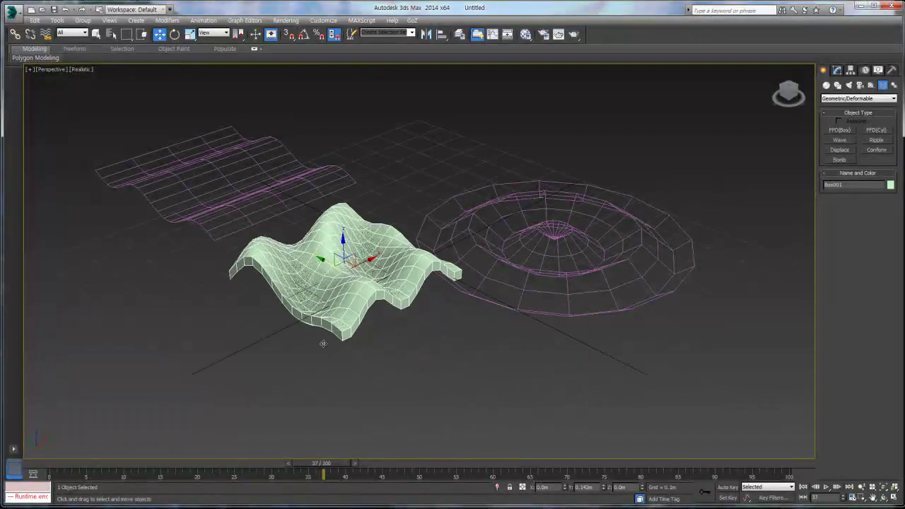
Delete the Ripple space warp and move the box to check its deformation under the wave alone
left_click(479, 248)
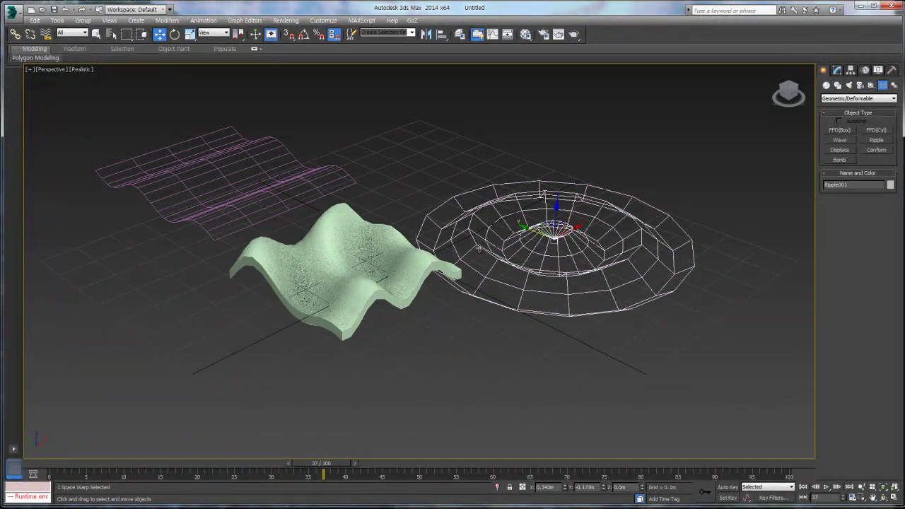
key("Delete")
left_click(341, 298)
mouse_move(308, 243)
left_mouse_down()
mouse_move(209, 202)
mouse_move(255, 207)
mouse_move(338, 261)
left_mouse_up()
mouse_move(335, 349)
left_mouse_down()
mouse_move(234, 289)
mouse_move(319, 340)
left_mouse_up()
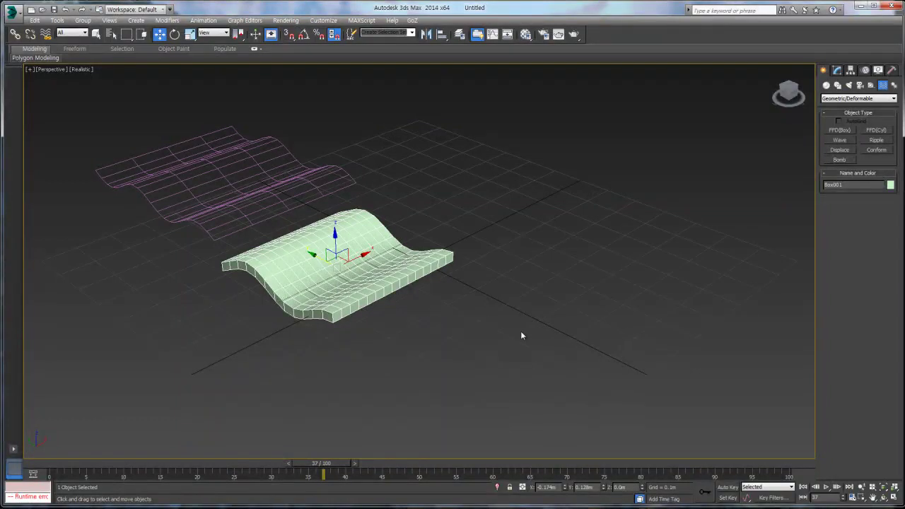
Delete the Wave space warp, shift the box along X to refresh its shape, and undo that move
left_click(277, 185)
key("Delete")
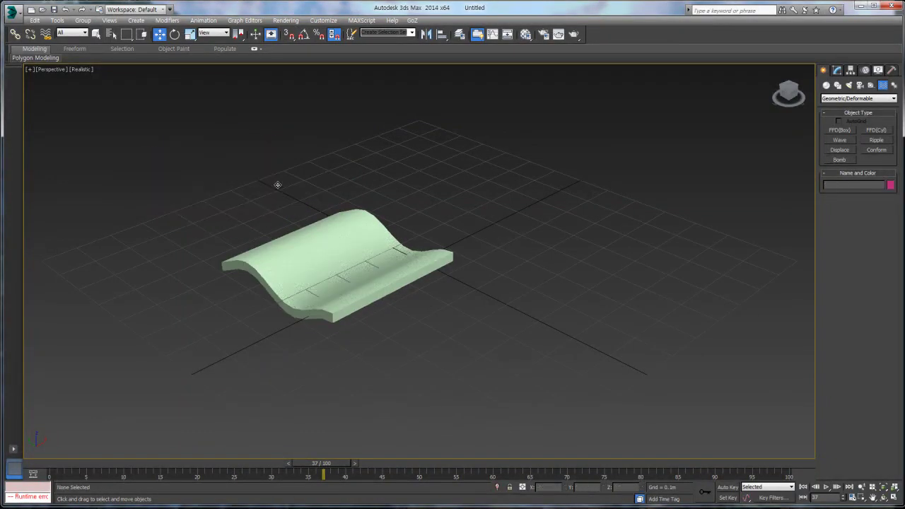
left_click(335, 280)
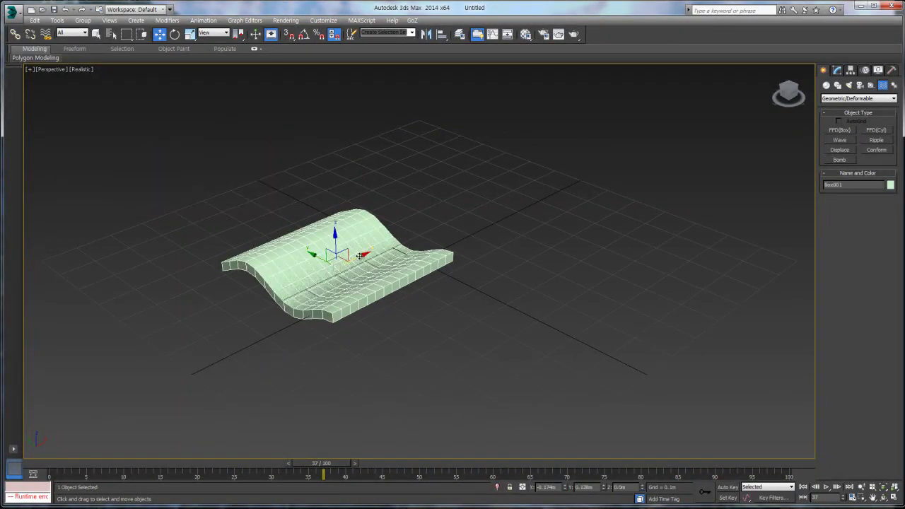
left_click_drag(357, 257, 371, 251)
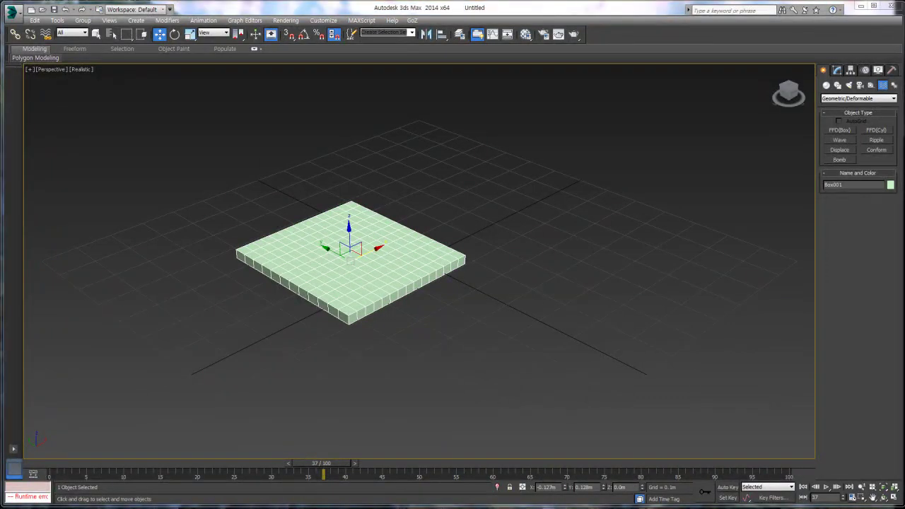
key("ctrl+z")
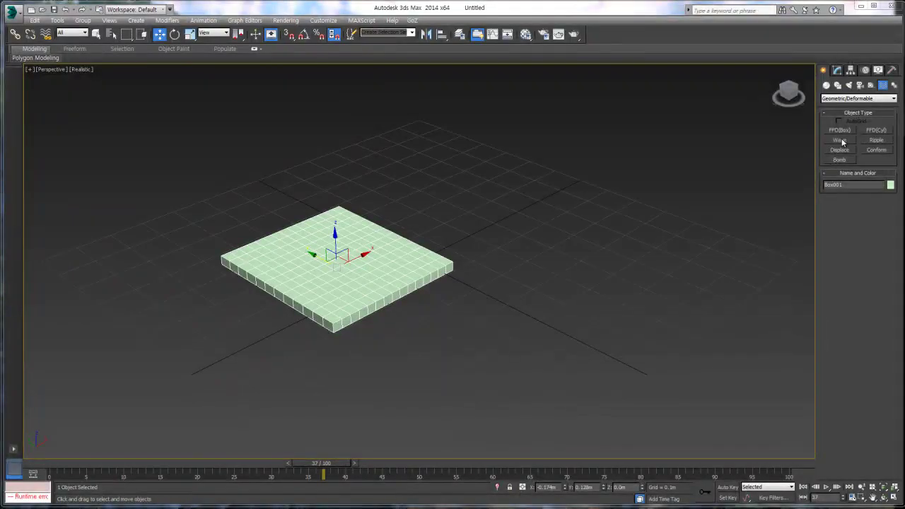
Create a smaller Ripple space warp behind the box, with amplitudes of about 0.047 m and a wave length of about 0.094 m
left_click(876, 140)
left_click_drag(481, 186, 469, 210)
right_click(560, 229)
Bind the box to the new, smaller Ripple space warp
left_click(343, 281)
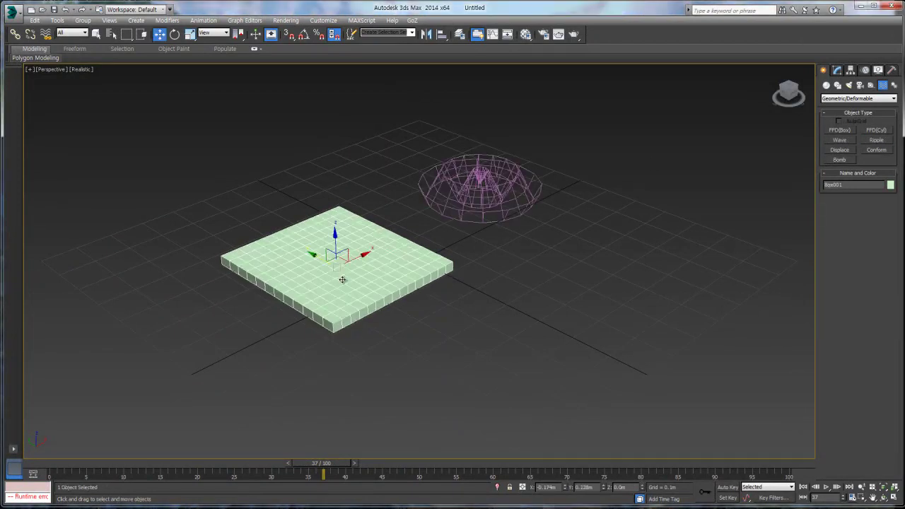
left_click(46, 34)
left_click_drag(337, 263, 436, 204)
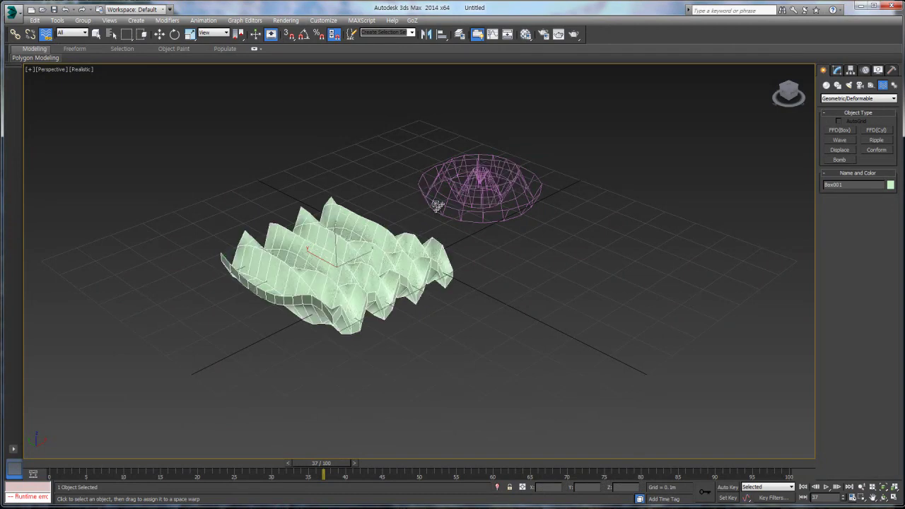
Reduce the ripple's Amplitude 1 to 0.007 m
left_click(484, 185)
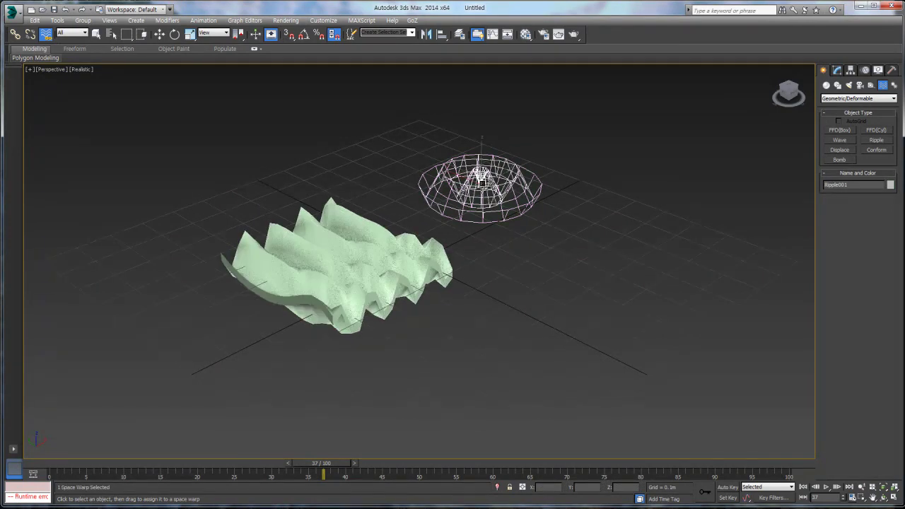
left_click(838, 71)
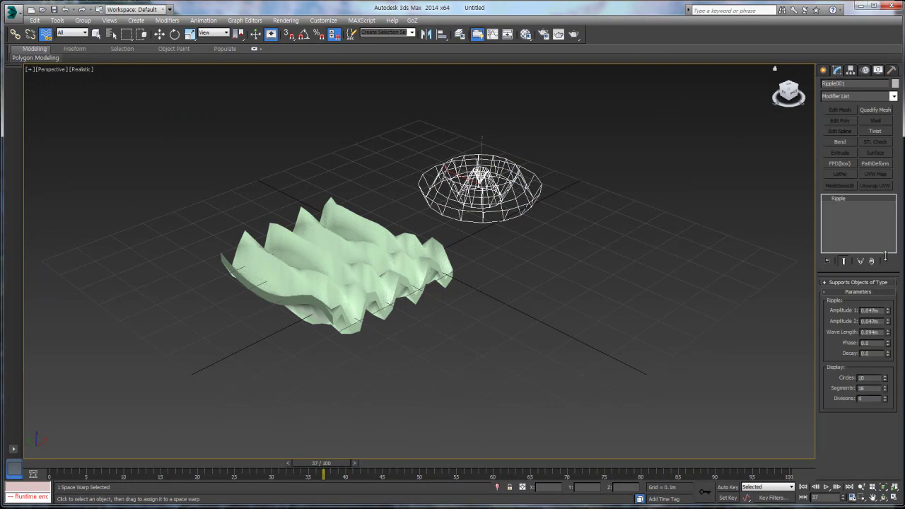
left_click_drag(890, 316, 896, 343)
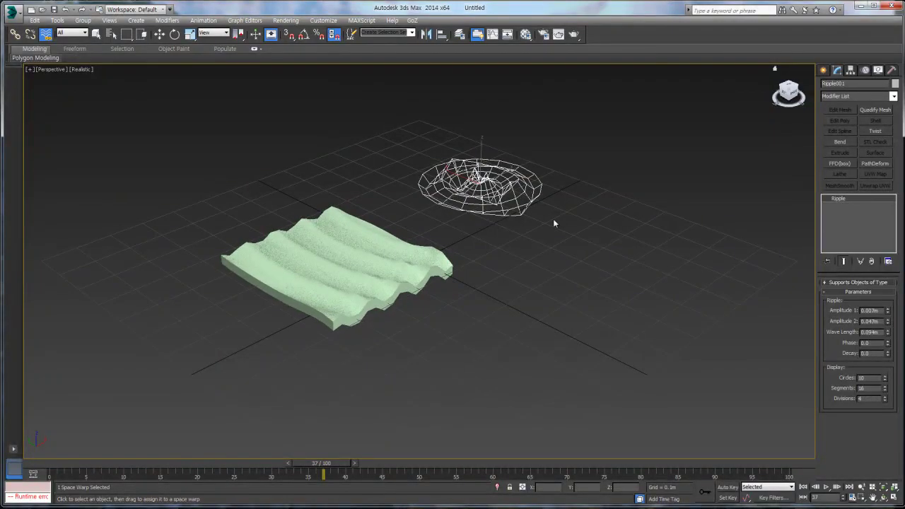
Try deleting the ripple and nudging the box to refresh its shape, and undo both changes
left_click(824, 71)
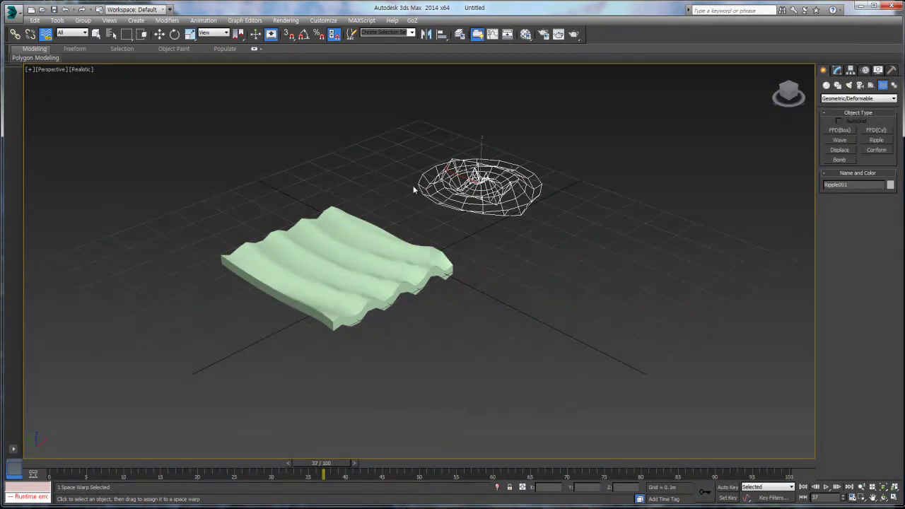
key("Delete")
left_click(367, 292)
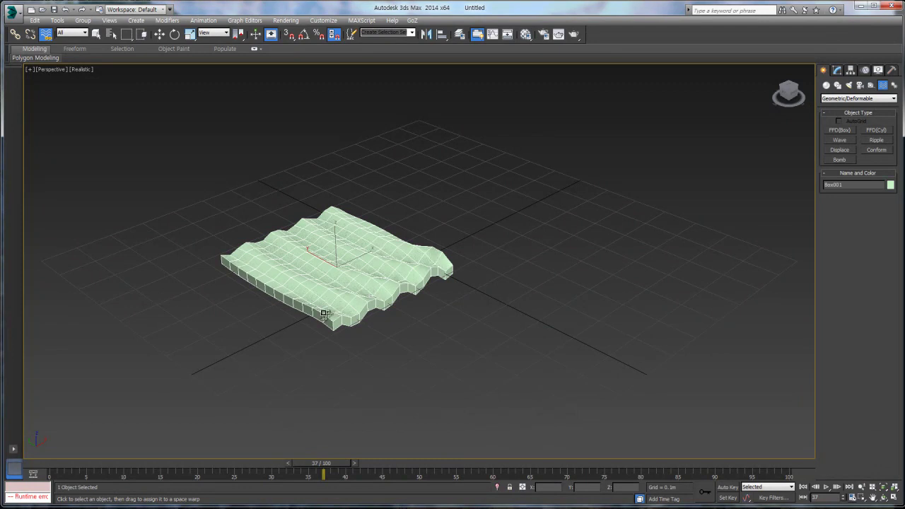
key("w")
left_click_drag(366, 255, 364, 255)
key("ctrl+z")
key("ctrl+z")
key("ctrl+z")
key("ctrl+z")
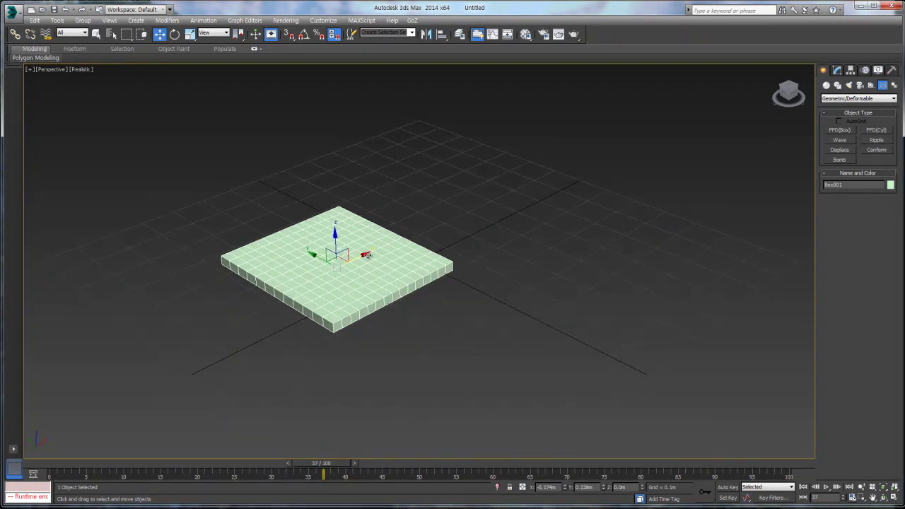
Collapse the box's whole modifier stack, including its ripple and wave bindings, into an editable mesh
left_click(389, 256)
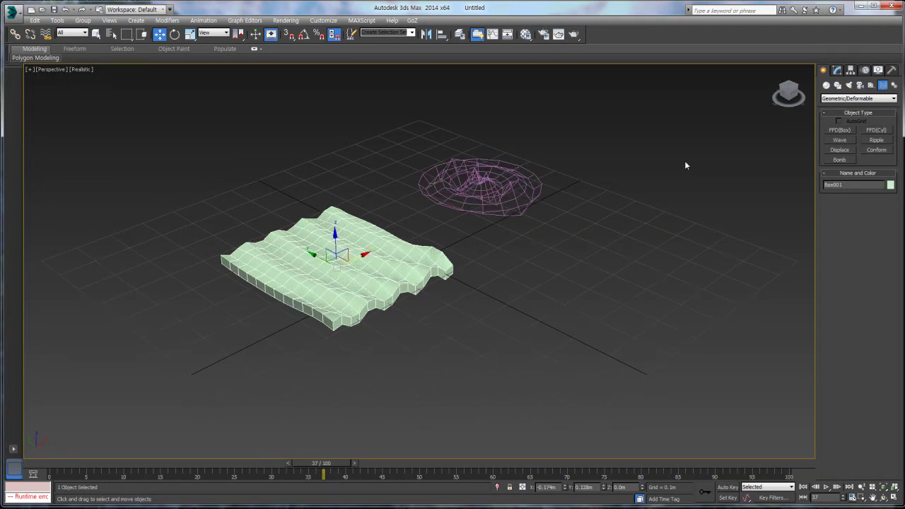
left_click(837, 69)
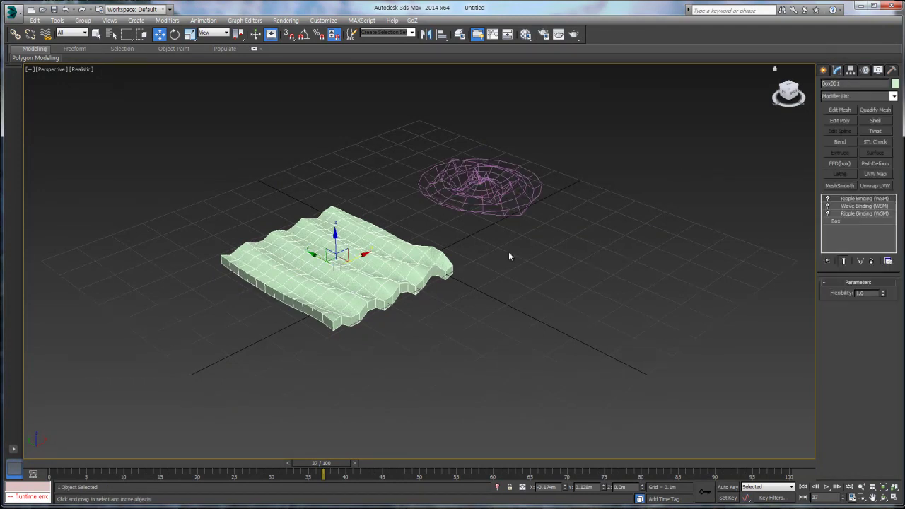
right_click(860, 201)
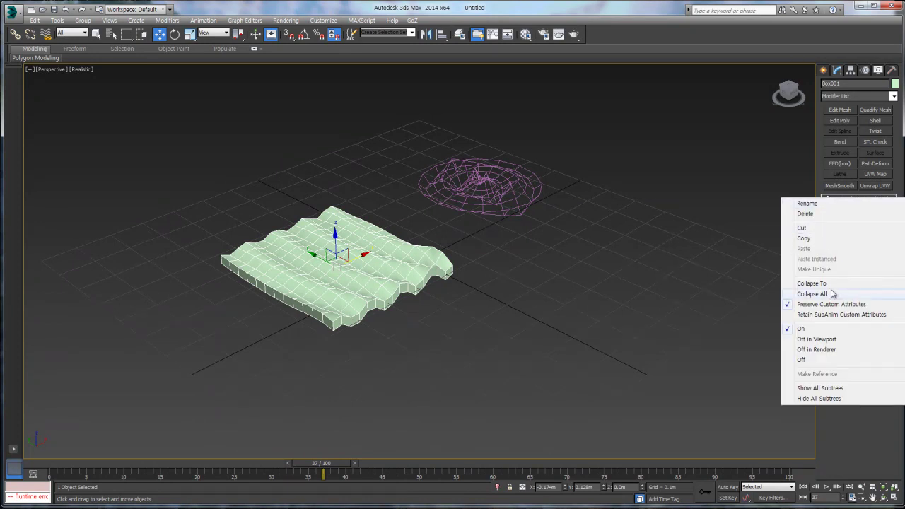
left_click(832, 294)
right_click(868, 206)
left_click(832, 290)
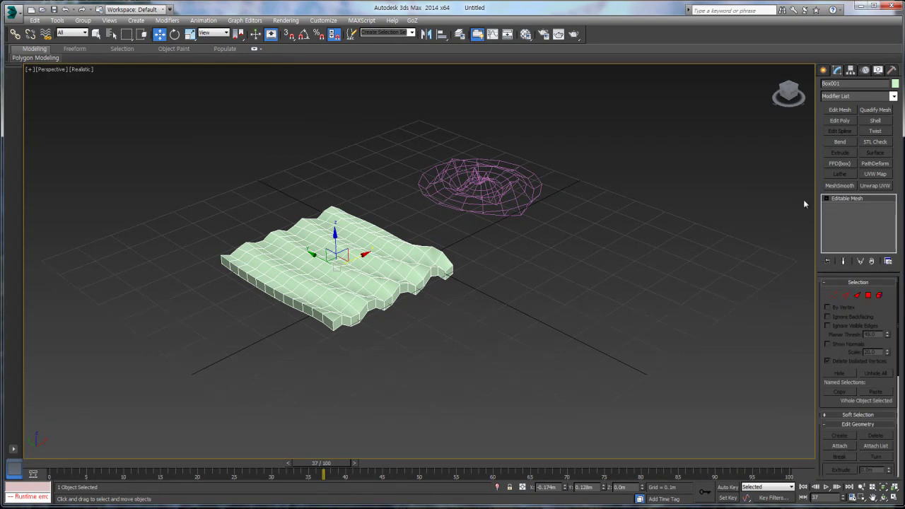
Delete the ripple space warp behind the box and move the collapsed mesh along the X axis
left_click(508, 200)
left_click(486, 190)
key("Delete")
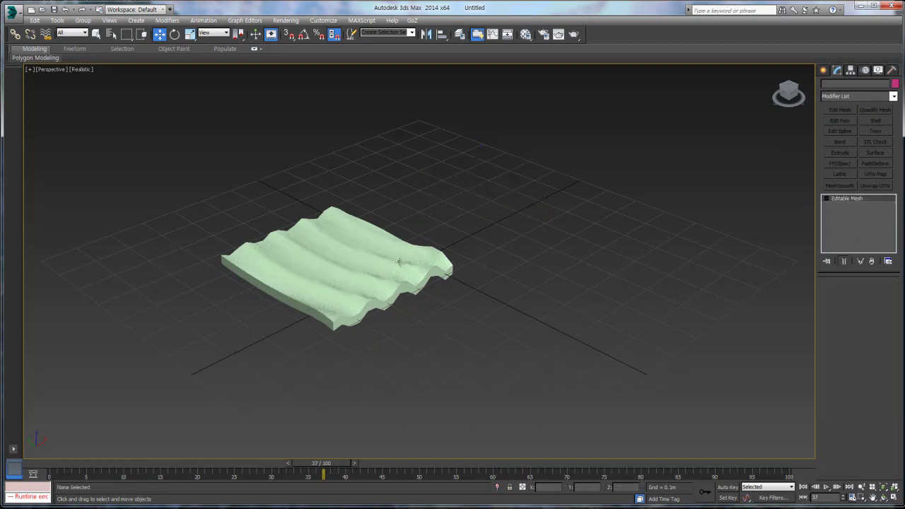
left_click(399, 262)
left_click_drag(369, 255, 424, 264)
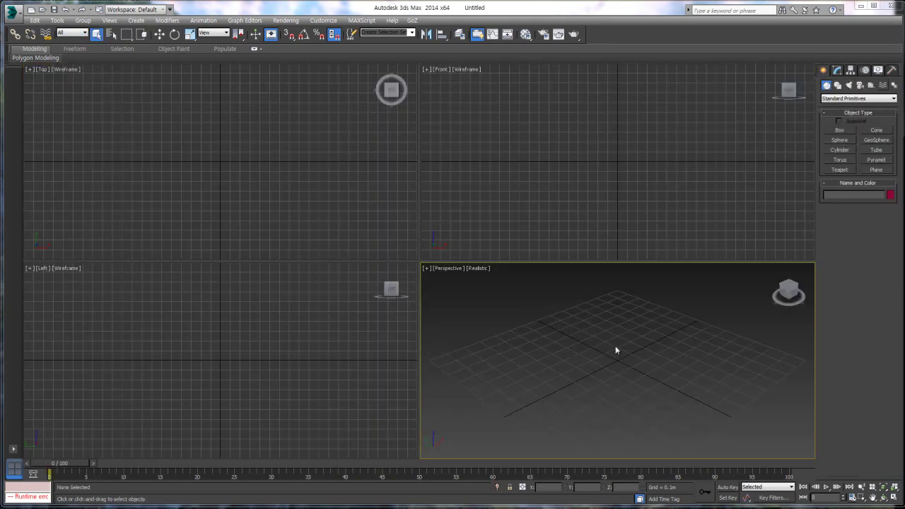
In an enlarged Perspective view, create a box with a base about 0.096 by 0.191 m and a sphere behind it
key("alt+w")
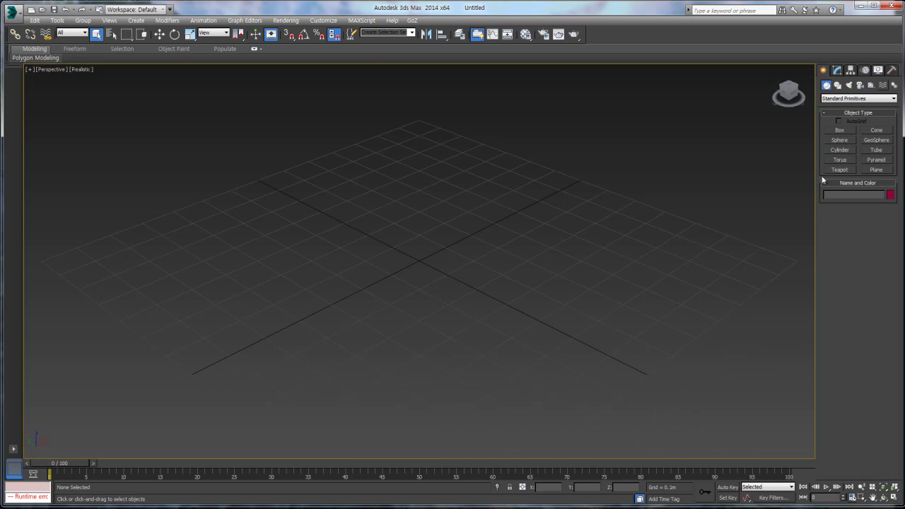
left_click(838, 130)
left_click_drag(382, 253, 337, 295)
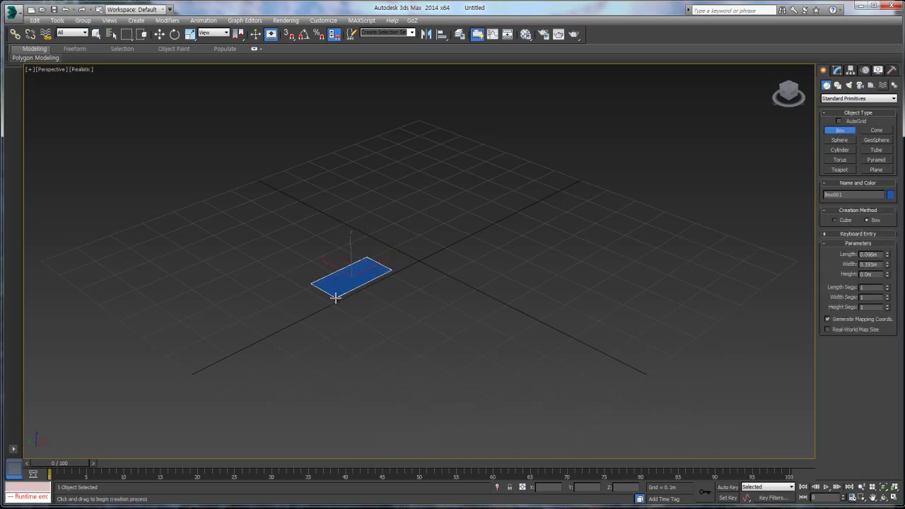
left_click(341, 233)
left_click(341, 232)
left_click(840, 140)
left_click_drag(467, 202, 495, 228)
right_click(487, 233)
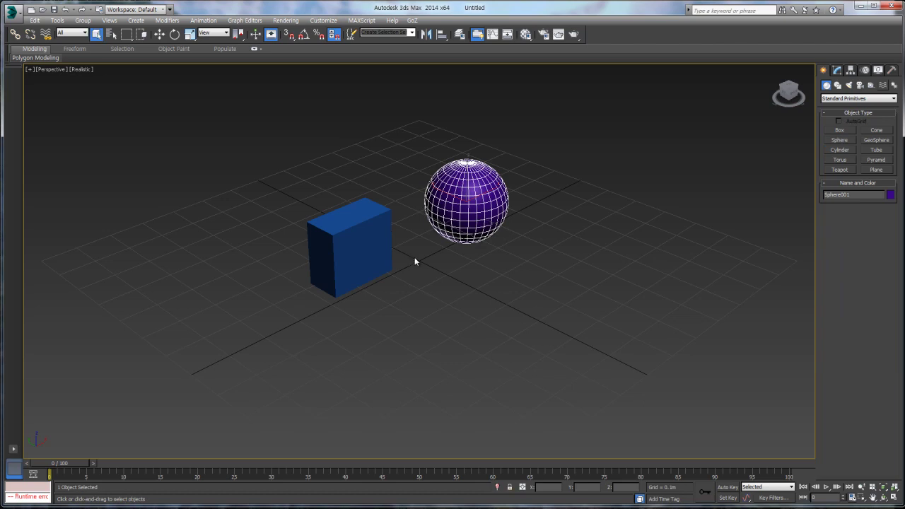
Draw an open four-point line spline on the grid in front of the sphere
left_click(842, 87)
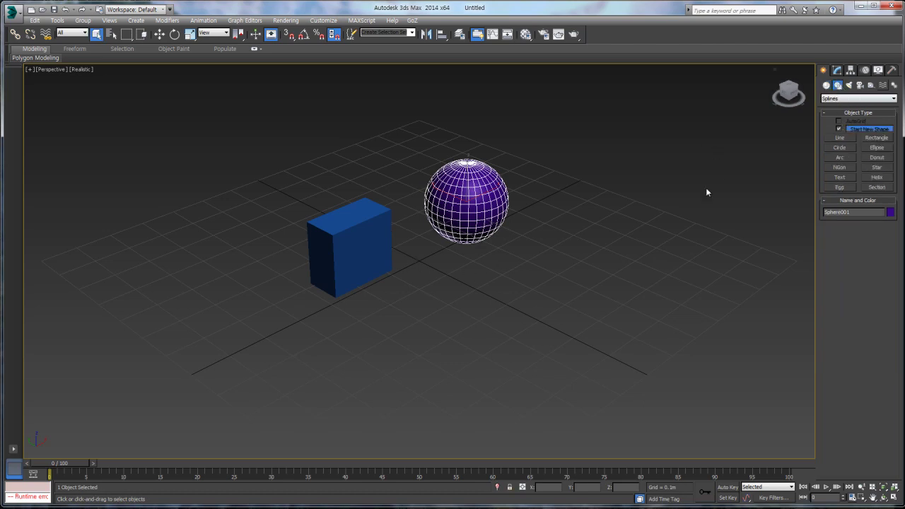
left_click(840, 137)
left_click(613, 253)
left_click(456, 362)
left_click(570, 397)
left_click(677, 312)
right_click(677, 312)
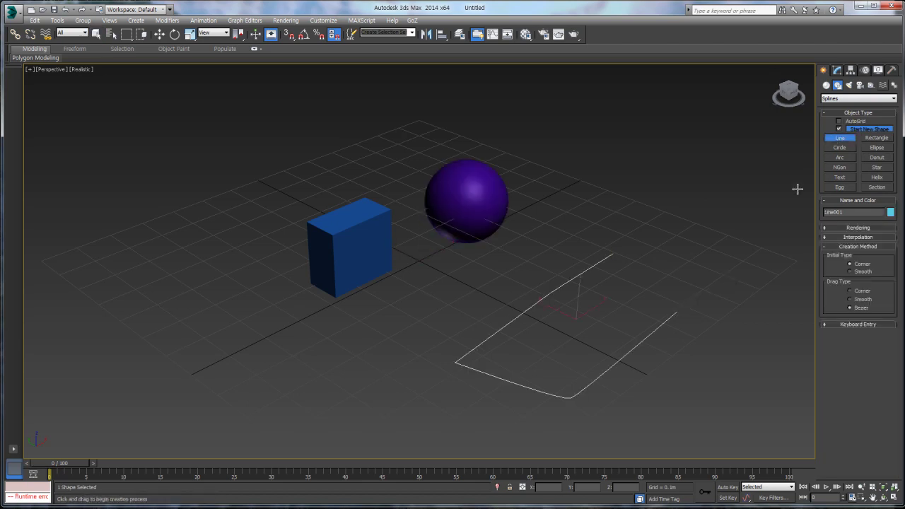
Create a circle of about 0.113 m radius in front of the box and an ellipse about 0.133 by 0.366 m beside the sphere
left_click(838, 147)
left_click_drag(358, 351, 318, 364)
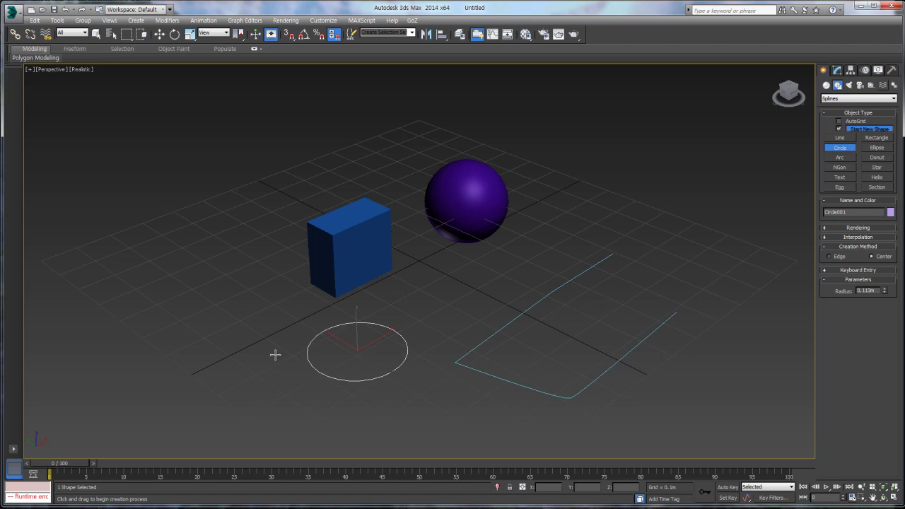
right_click(341, 330)
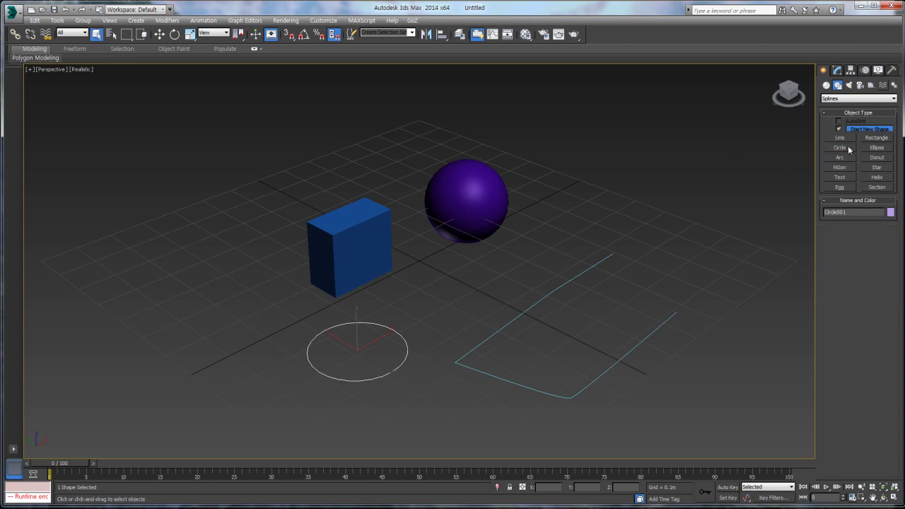
left_click(877, 147)
left_click_drag(522, 228, 529, 269)
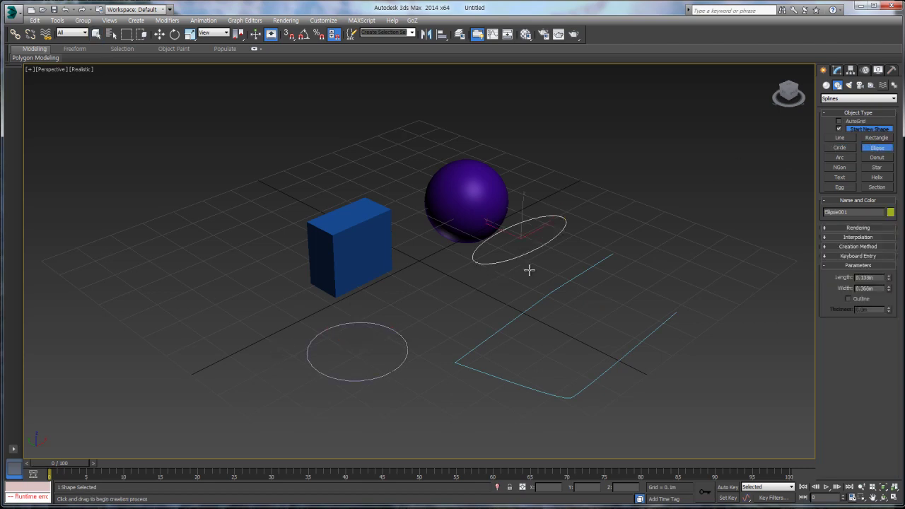
Draw a rectangle spline on the grid on the side of the box away from the sphere
left_click(876, 139)
left_click_drag(263, 259, 205, 343)
right_click(209, 255)
middle_click_drag(210, 255, 375, 283)
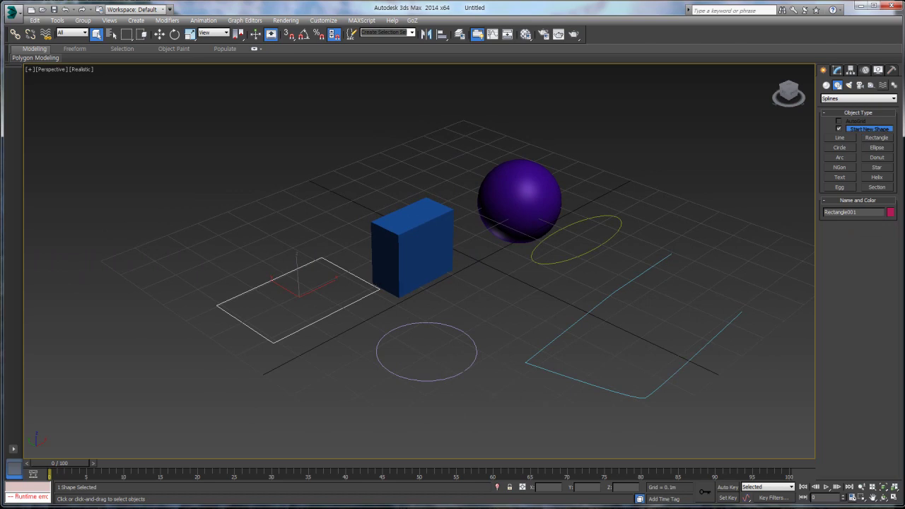
Place three standard Omni lights around the rear of the scene
left_click(849, 85)
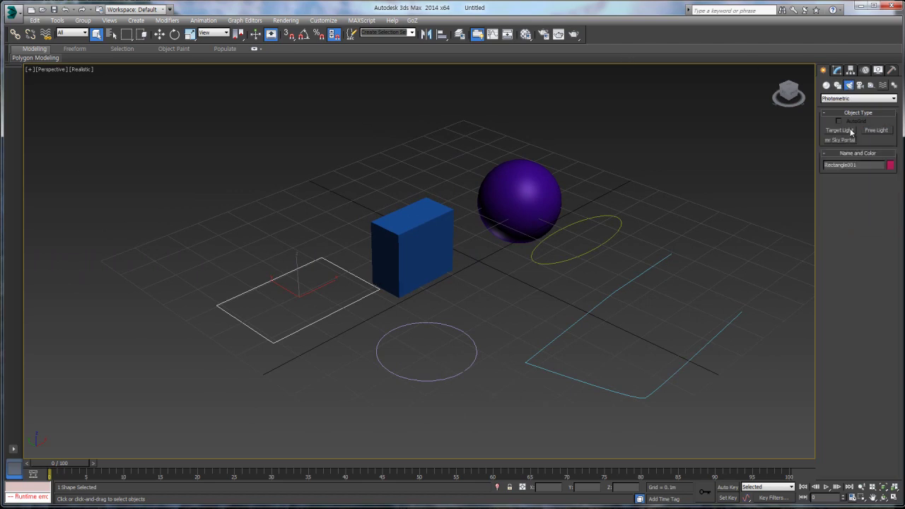
left_click(850, 101)
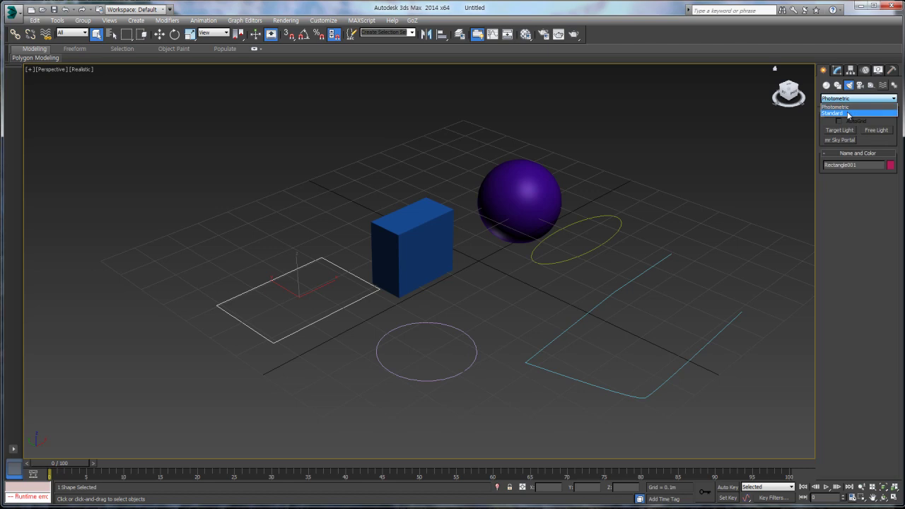
left_click(851, 115)
left_click(850, 149)
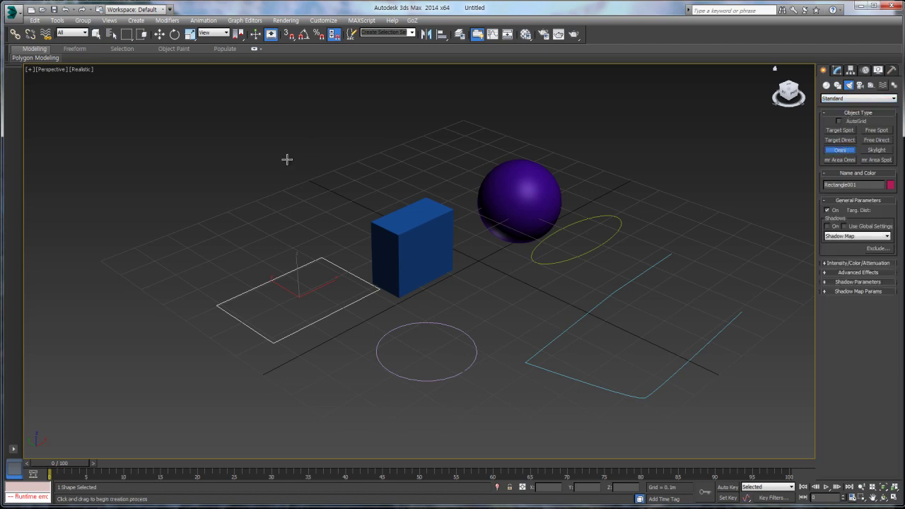
left_click(309, 148)
left_click(181, 233)
left_click(429, 129)
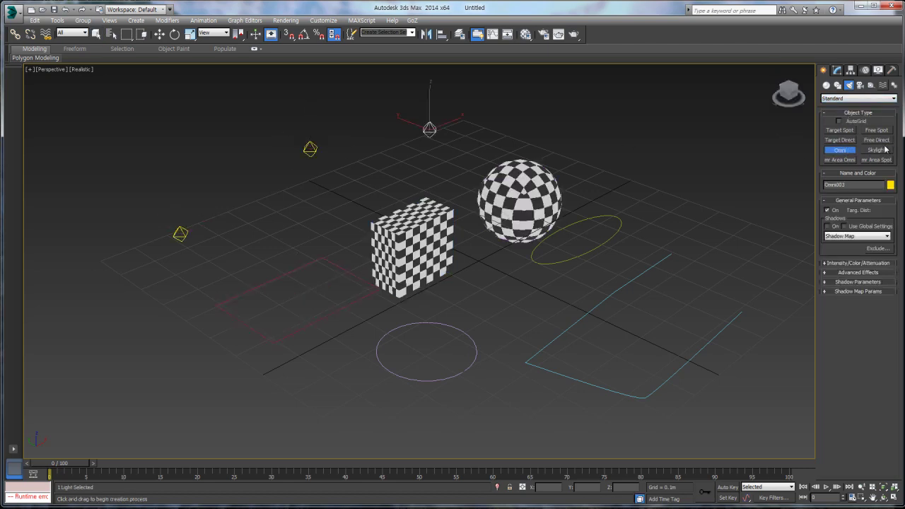
Create two Target Spot lights, one beyond the sphere and one in front of the rectangle
left_click(843, 131)
left_click_drag(682, 135, 678, 172)
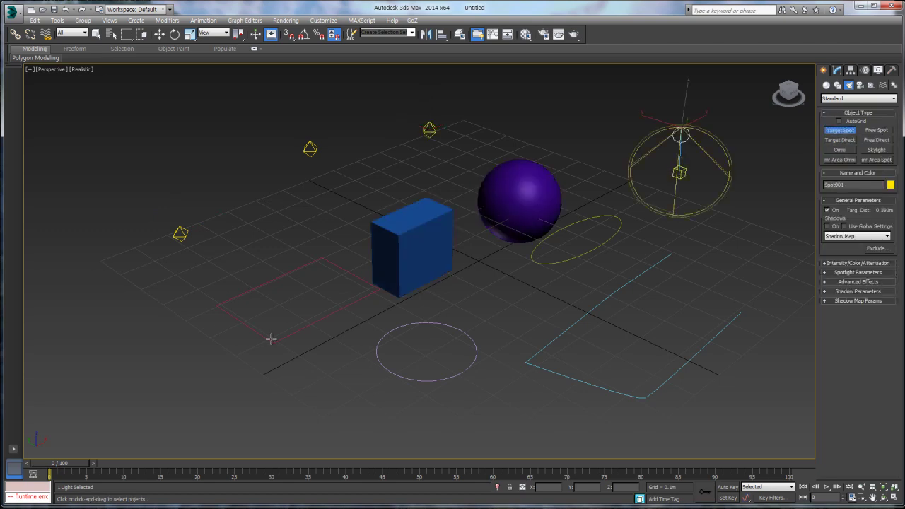
left_click_drag(212, 346, 241, 383)
right_click(241, 383)
scroll(415, 237, "down", 3)
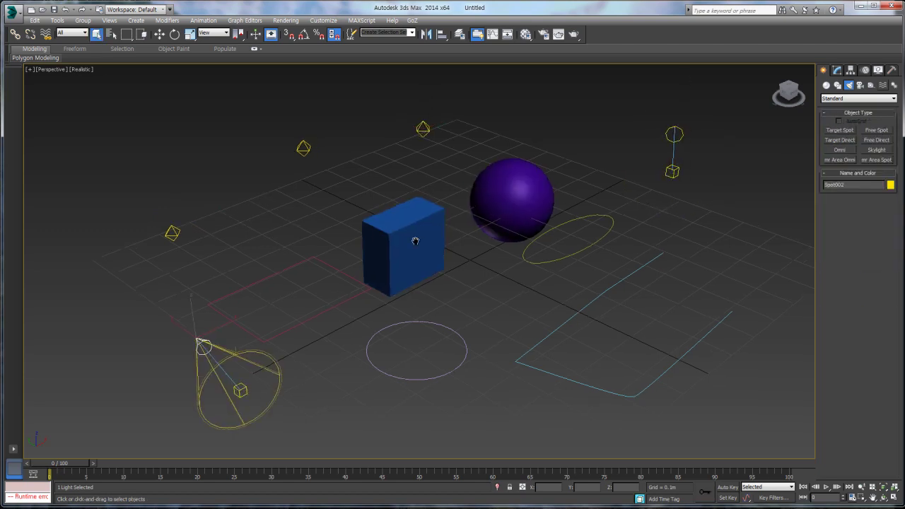
scroll(291, 249, "up", 3)
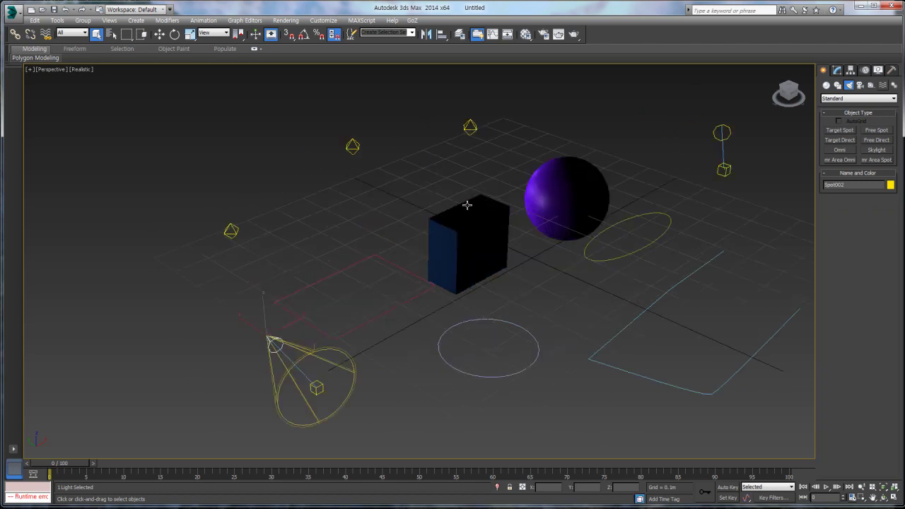
Create two target cameras, one behind the rectangle aimed towards the box and one in front of the circle
left_click(861, 86)
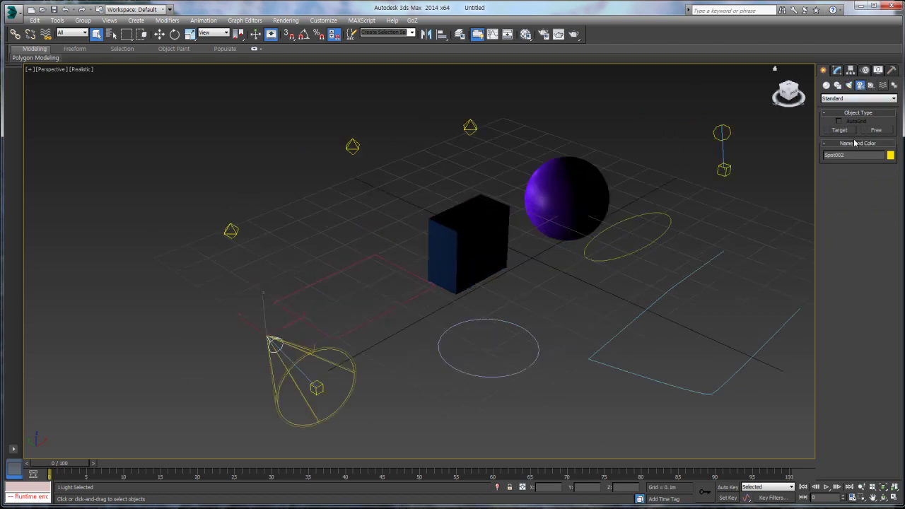
left_click(839, 130)
scroll(515, 247, "down", 3)
left_click_drag(216, 149, 376, 224)
left_click_drag(447, 398, 485, 328)
right_click(580, 345)
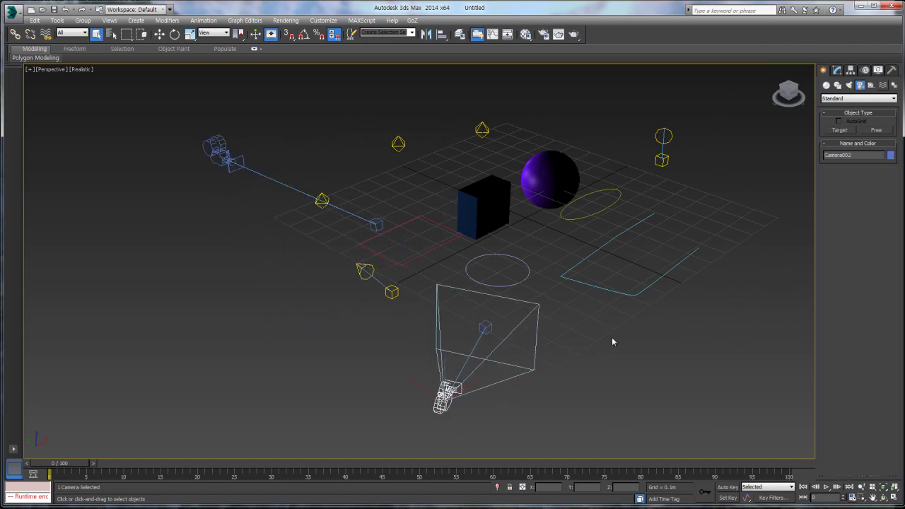
middle_click_drag(509, 215, 468, 223)
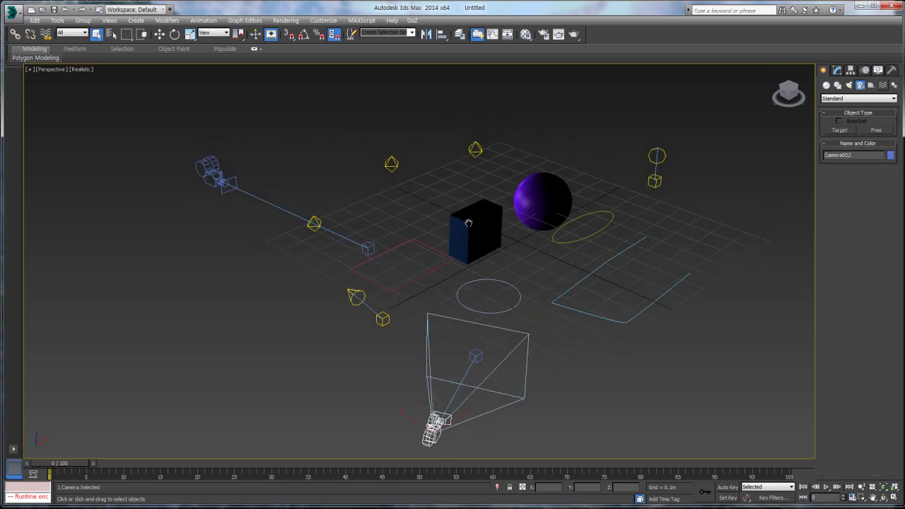
Create a small and a larger Dummy helper behind the sphere and clear the selection
left_click(873, 85)
left_click(841, 130)
left_click_drag(522, 119, 540, 135)
left_click_drag(672, 124, 729, 162)
right_click(726, 229)
middle_click_drag(587, 251, 571, 272)
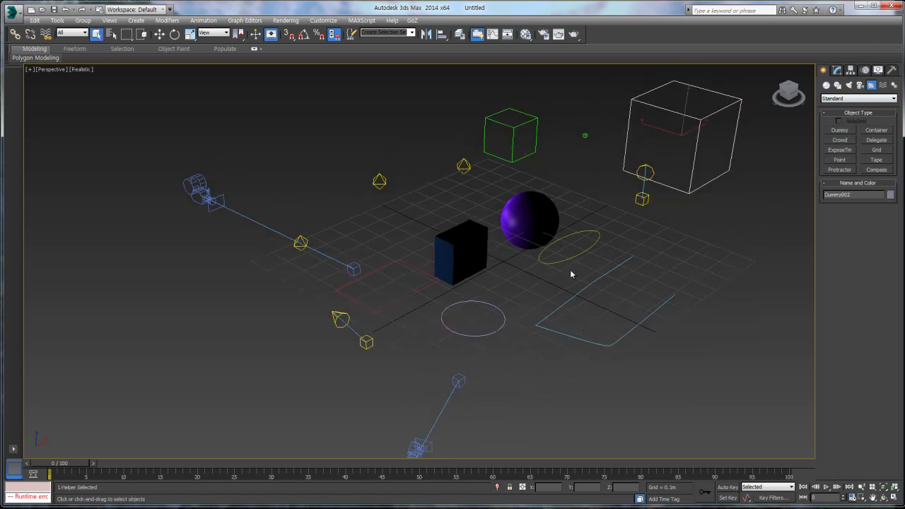
scroll(572, 274, "down", 3)
left_click(327, 149)
Restrict the selection filter to Geometry
scroll(460, 202, "up", 3)
middle_click_drag(465, 199, 393, 186)
scroll(388, 189, "down", 3)
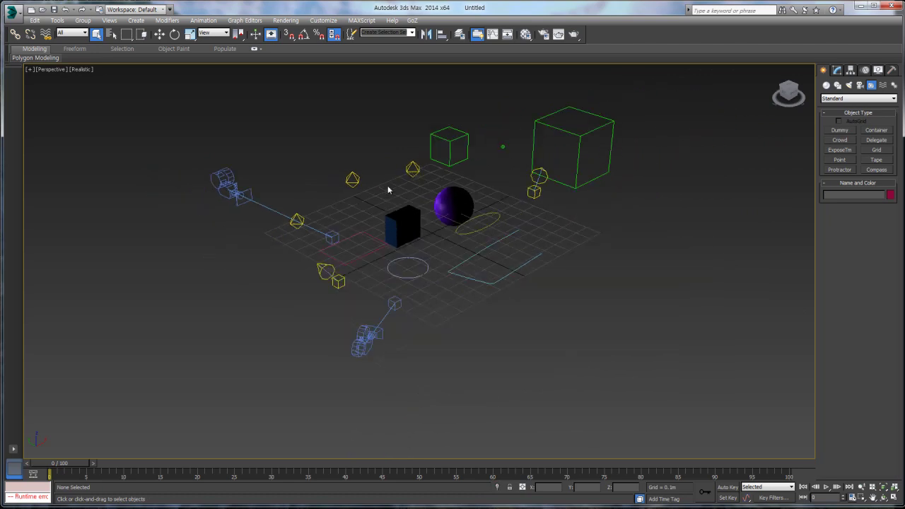
scroll(430, 214, "up", 3)
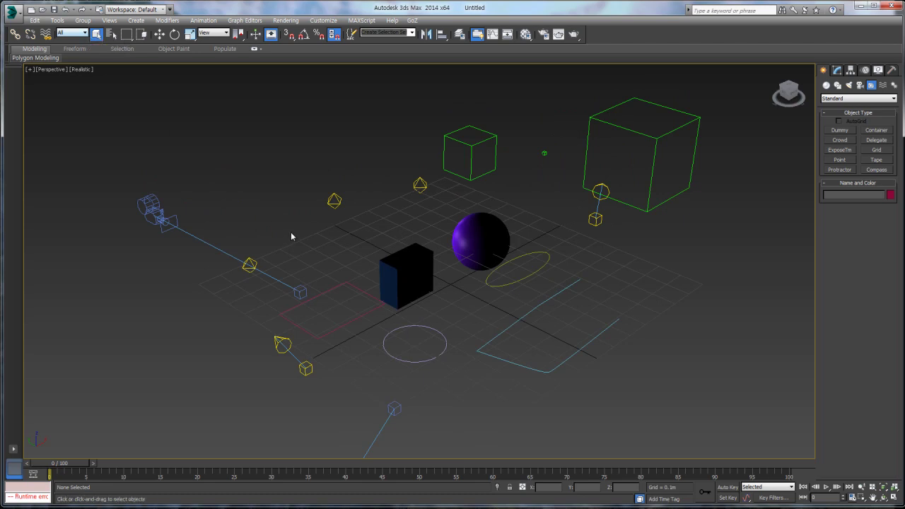
middle_click_drag(380, 234, 373, 208)
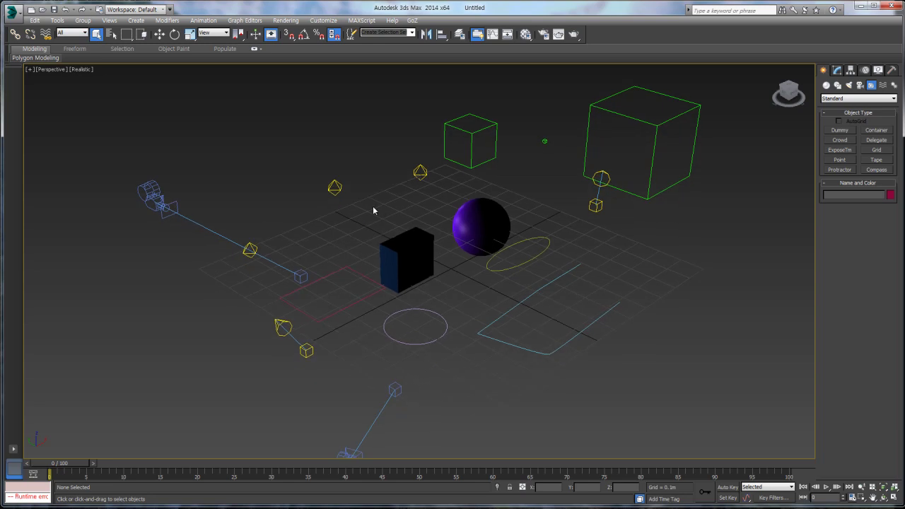
left_click(82, 34)
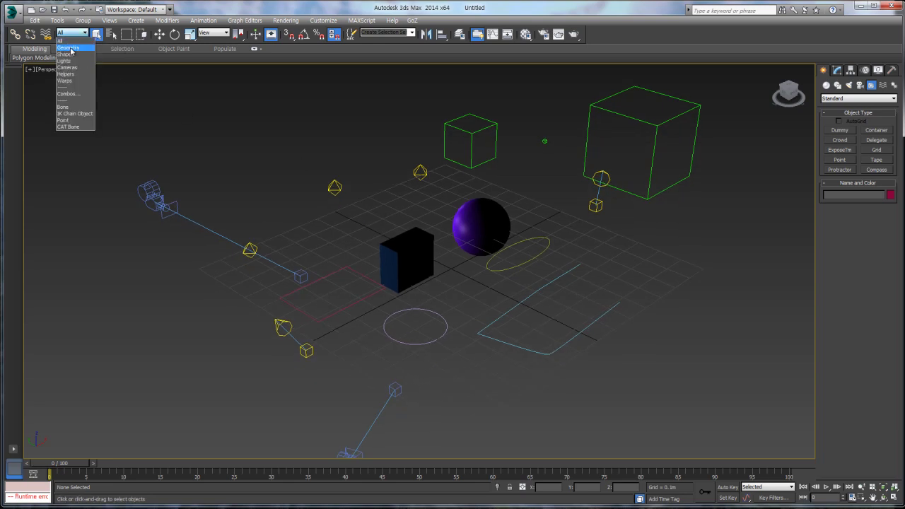
left_click(70, 51)
middle_click_drag(362, 190, 359, 190)
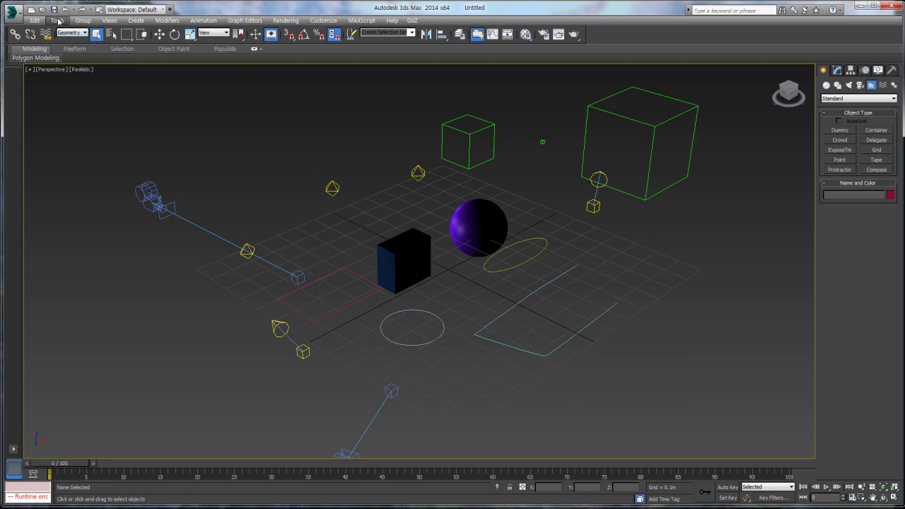
Return the selection filter to All, select every object in the scene with one window, and clear the selection
left_click(82, 33)
left_click(70, 41)
scroll(270, 178, "down", 3)
left_click_drag(659, 389, 660, 390)
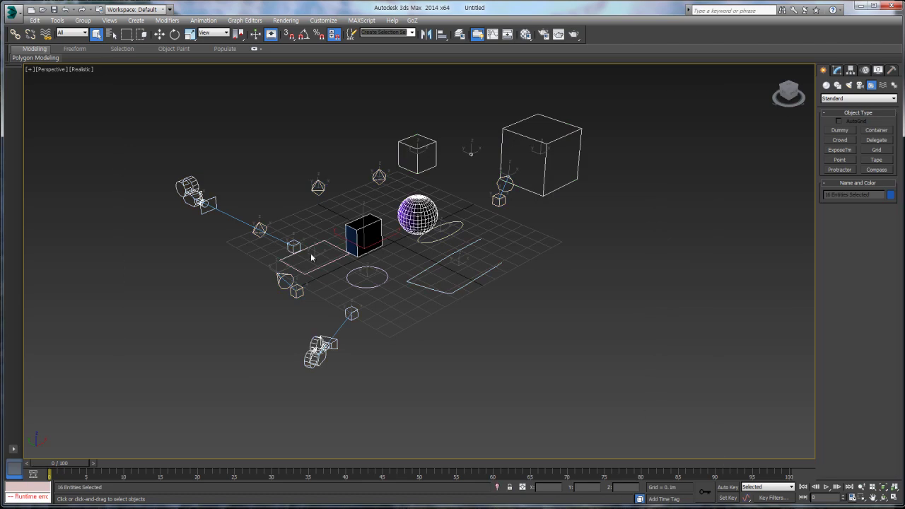
left_click(151, 87)
Set the selection filter to Shapes, select the four splines with a window around the scene, and move them slightly along X
left_click(83, 34)
left_click(78, 54)
left_click_drag(118, 87, 756, 488)
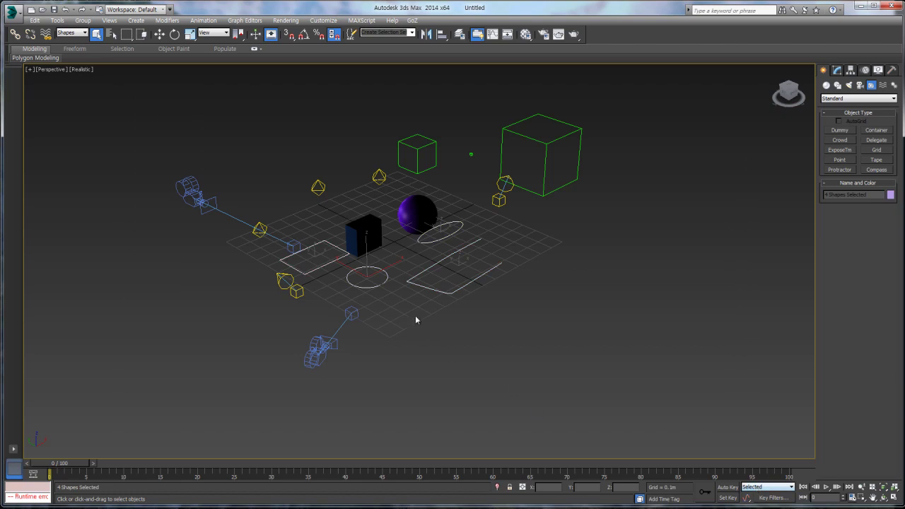
left_click(159, 34)
left_click_drag(420, 246, 429, 272)
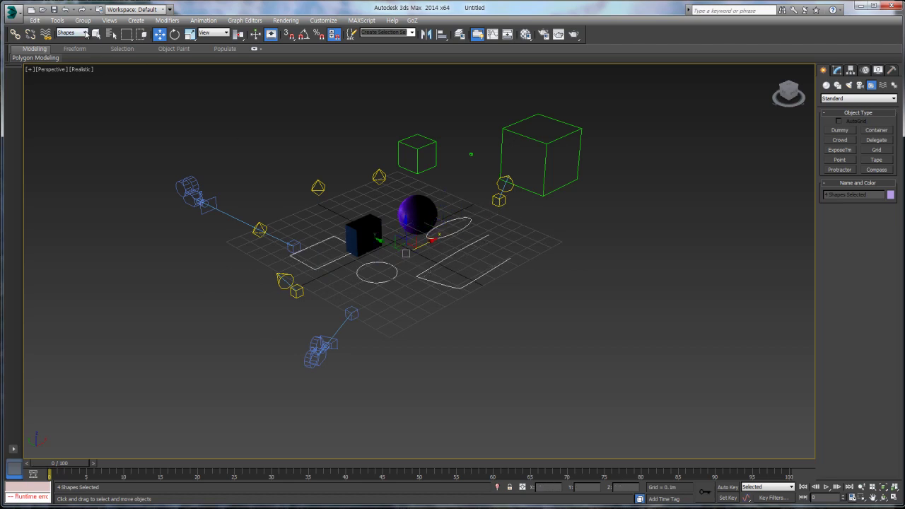
Set the selection filter to Geometry, select the box and sphere with a window around the scene, and move them along Y
left_click(86, 34)
left_click(71, 50)
left_click_drag(125, 101, 679, 463)
left_click_drag(369, 228, 395, 243)
Set the selection filter to Shapes, select the four splines with a window around the scene, and move them along Y
left_click(86, 34)
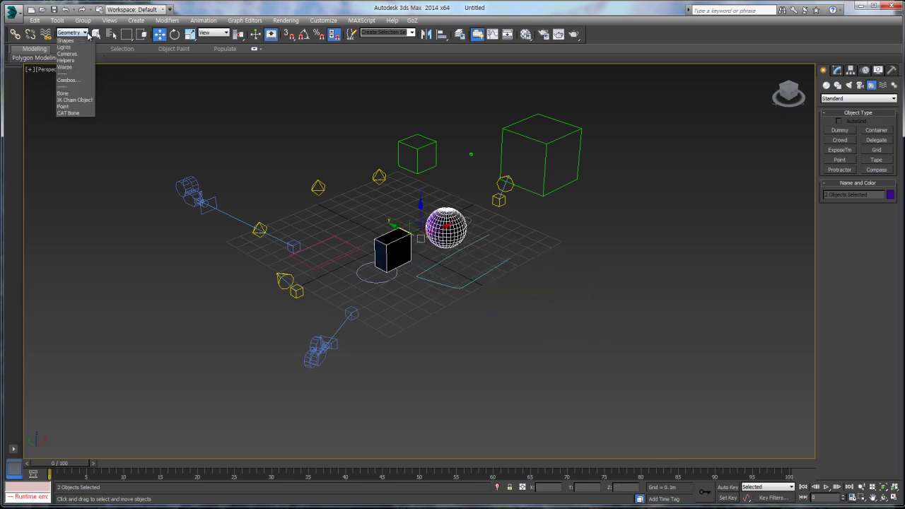
left_click(71, 57)
left_click_drag(689, 469, 460, 324)
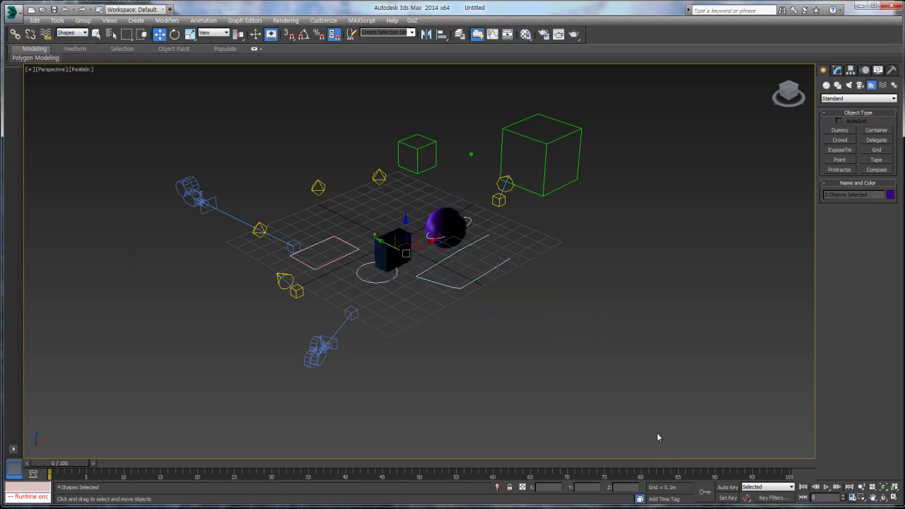
mouse_move(431, 234)
left_mouse_down()
mouse_move(276, 317)
mouse_move(452, 227)
mouse_move(439, 239)
left_mouse_up()
left_click_drag(392, 242, 464, 279)
left_click(181, 92)
Set the selection filter to Lights, window-select the scene's lights, and move them slightly along X
left_click(85, 34)
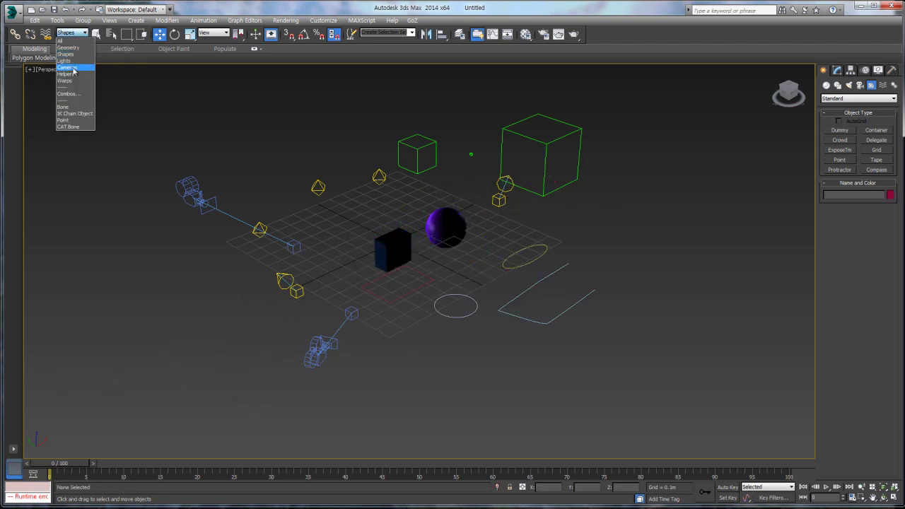
left_click(64, 61)
left_click_drag(150, 111, 671, 444)
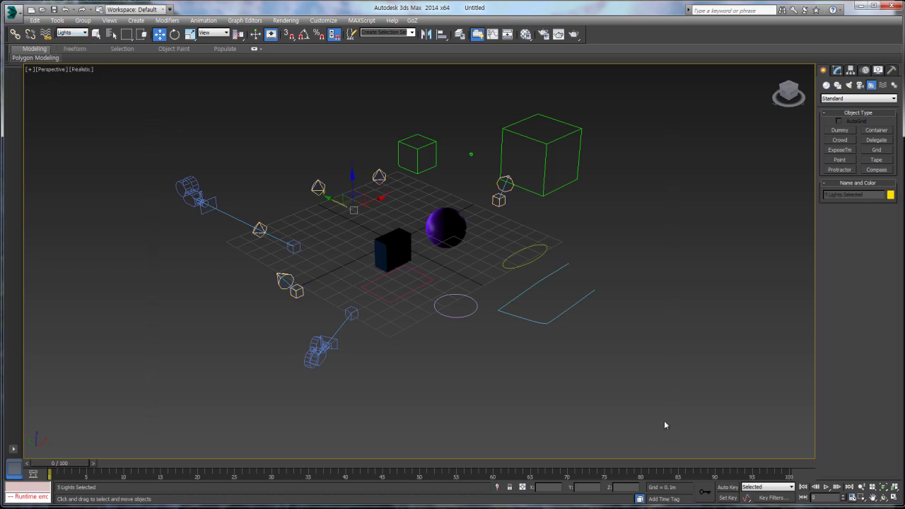
left_click_drag(387, 198, 390, 218)
left_click(365, 231)
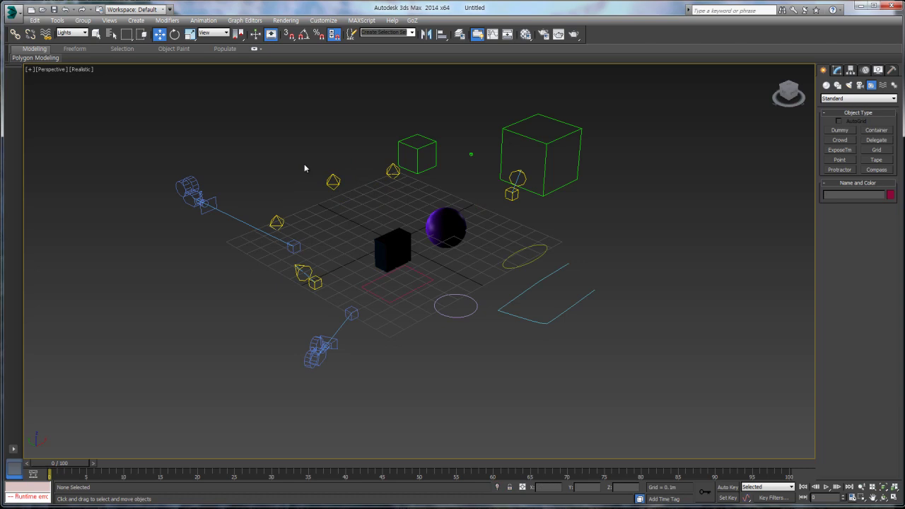
left_click_drag(210, 106, 631, 428)
left_click(86, 33)
left_click(86, 33)
left_click(263, 154)
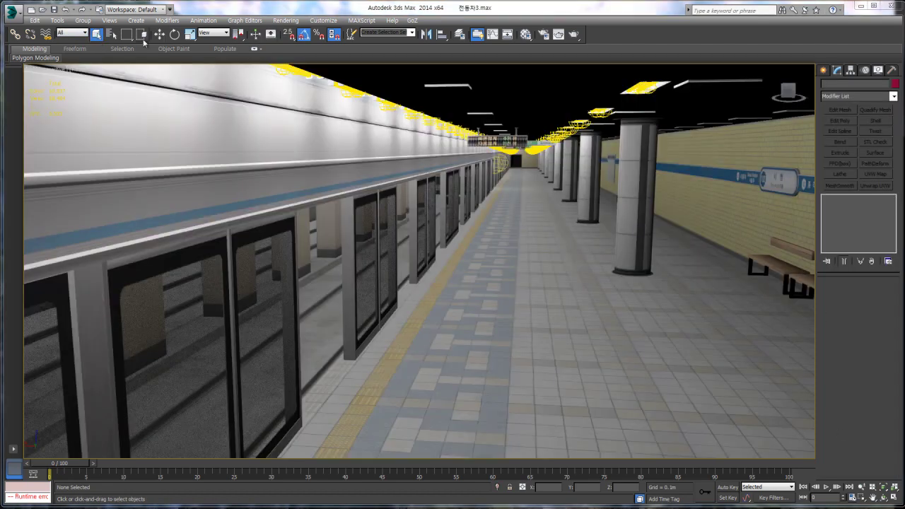
Look over the Select From Scene object list of the subway station scene and dismiss it
left_click(160, 34)
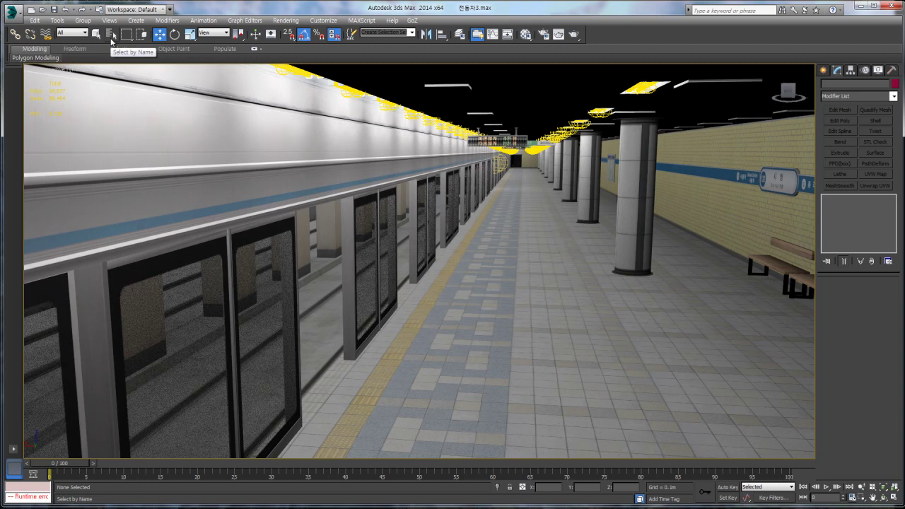
left_click(111, 35)
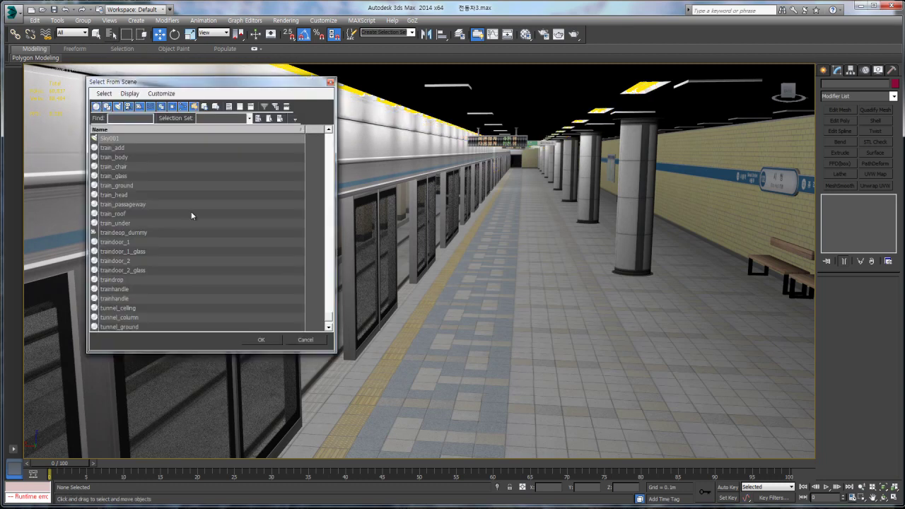
left_click(304, 340)
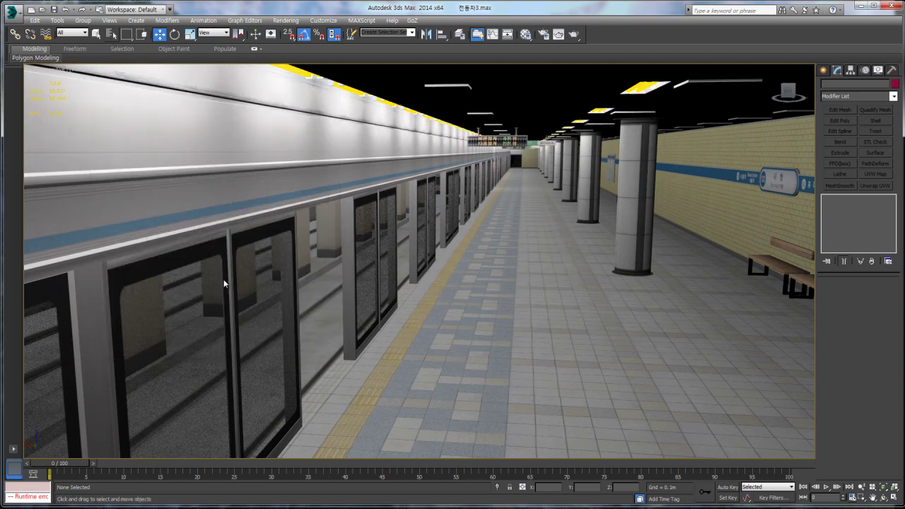
Select the screen-door frame in the viewport, and replace that selection with platform_sign using Select by Name
left_click(196, 143)
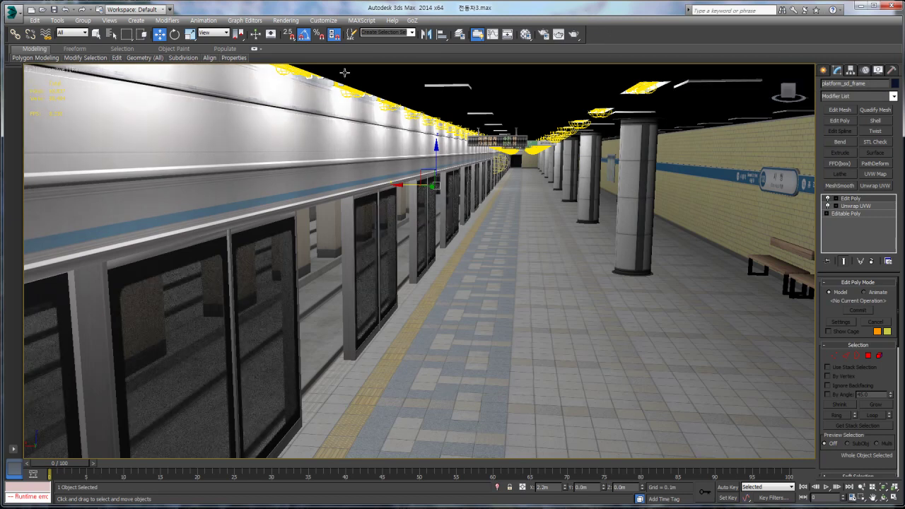
left_click(111, 34)
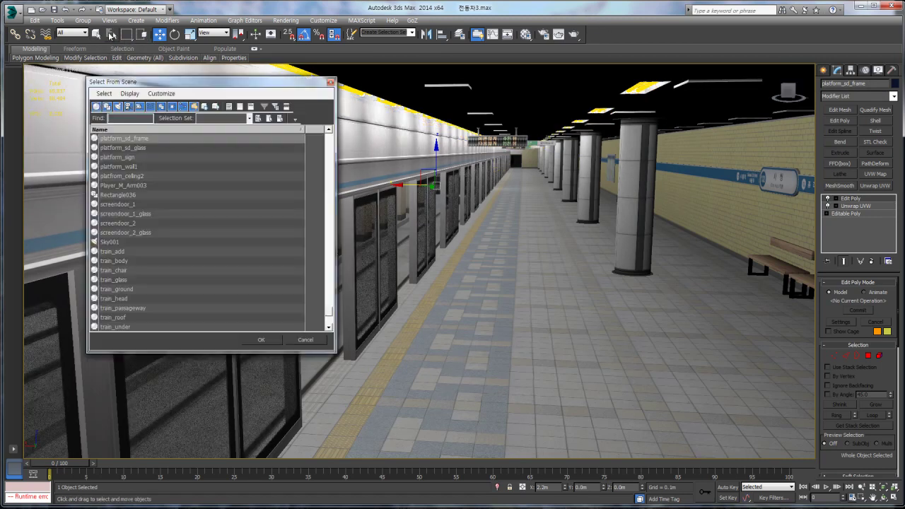
left_click(135, 147)
left_click(134, 157)
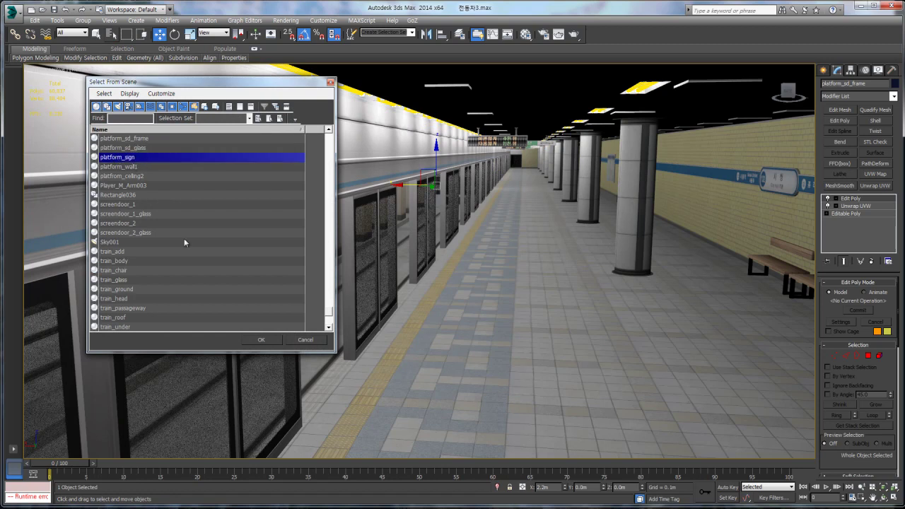
left_click(259, 340)
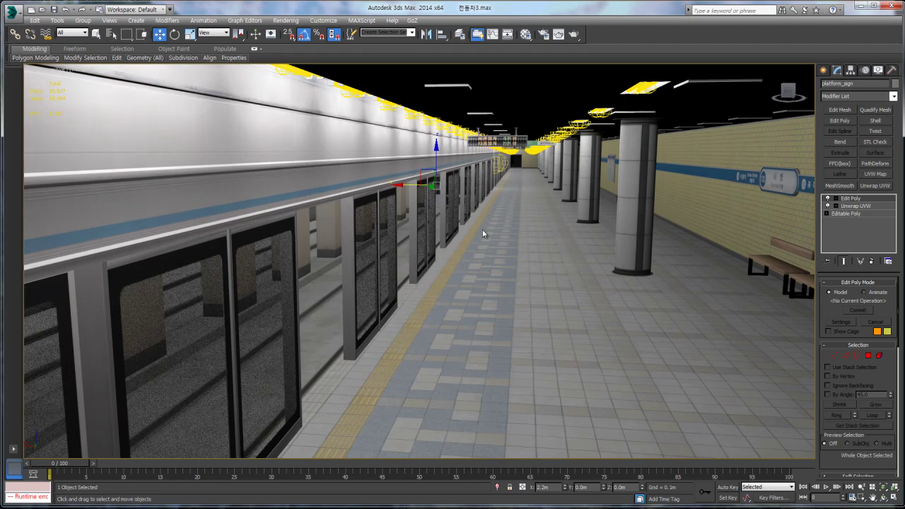
Examine the interior of the train car in the perspective view
left_click(883, 488)
scroll(467, 326, "up", 8)
scroll(388, 191, "down", 1)
middle_click_drag(388, 191, 427, 283)
scroll(426, 229, "up", 4)
middle_click_drag(341, 222, 493, 245)
scroll(455, 253, "up", 3)
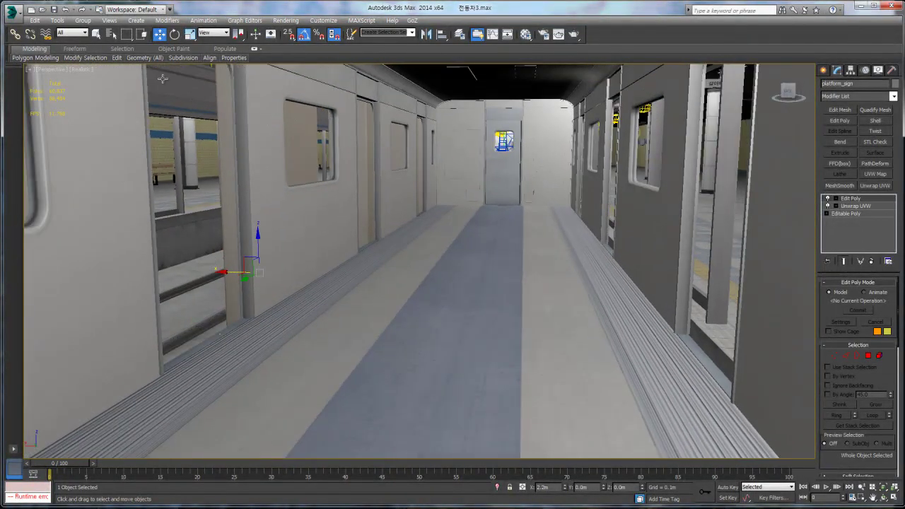
Limit the Select From Scene list to shapes by hiding geometry, lights, cameras and helpers, and select Rectangle036
left_click(111, 34)
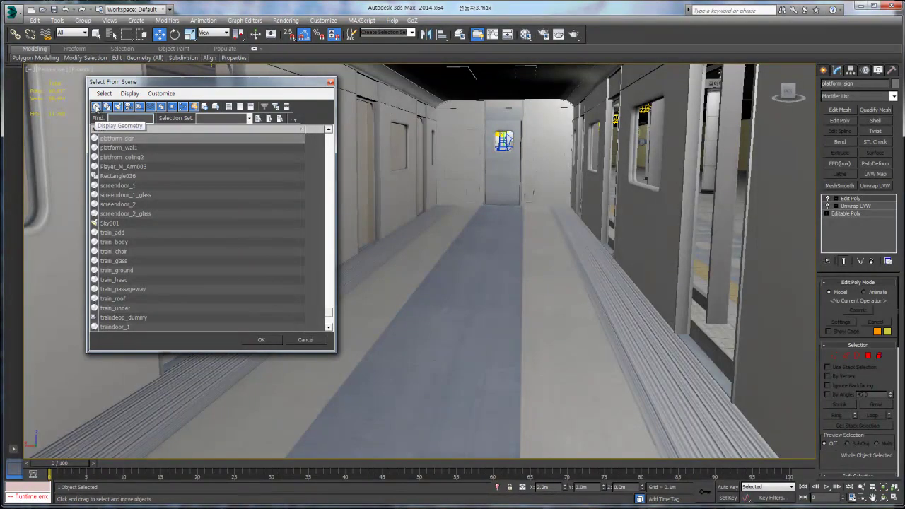
left_click(96, 106)
left_click(117, 106)
left_click(128, 106)
left_click(139, 106)
left_click(149, 106)
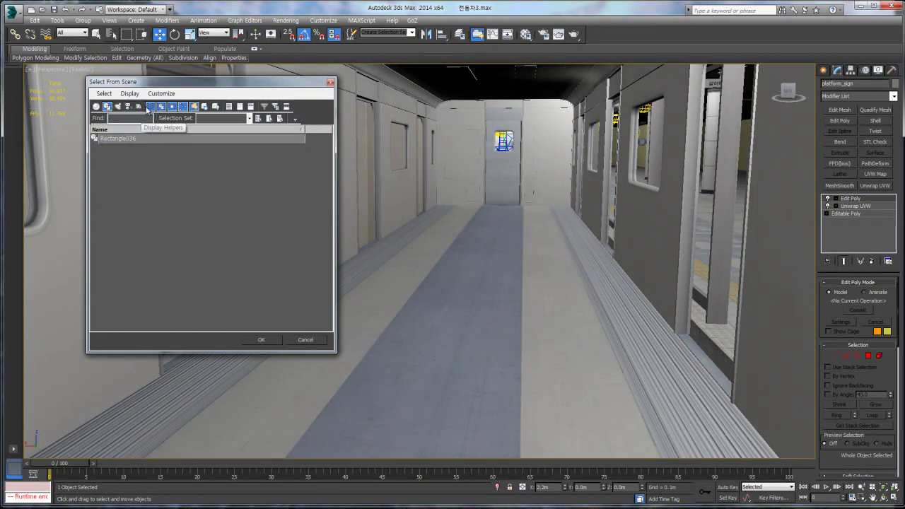
left_click(107, 106)
left_click(107, 106)
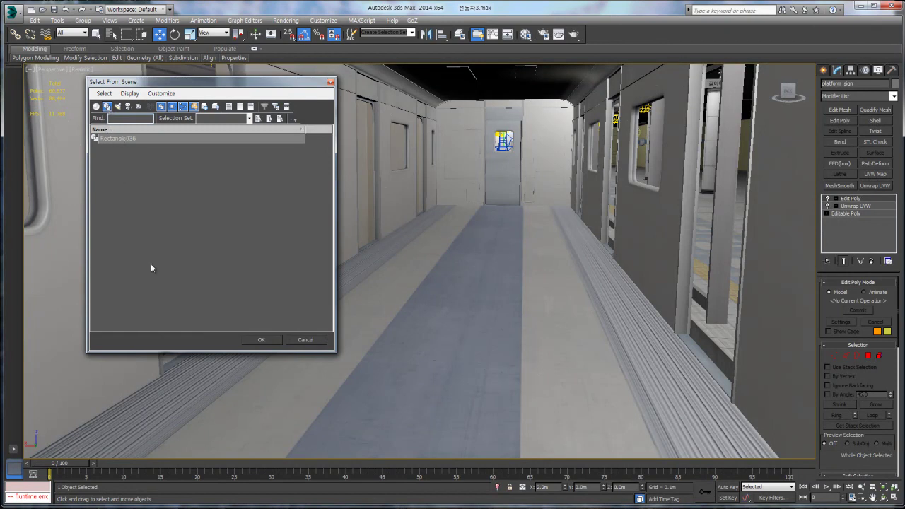
double_click(133, 140)
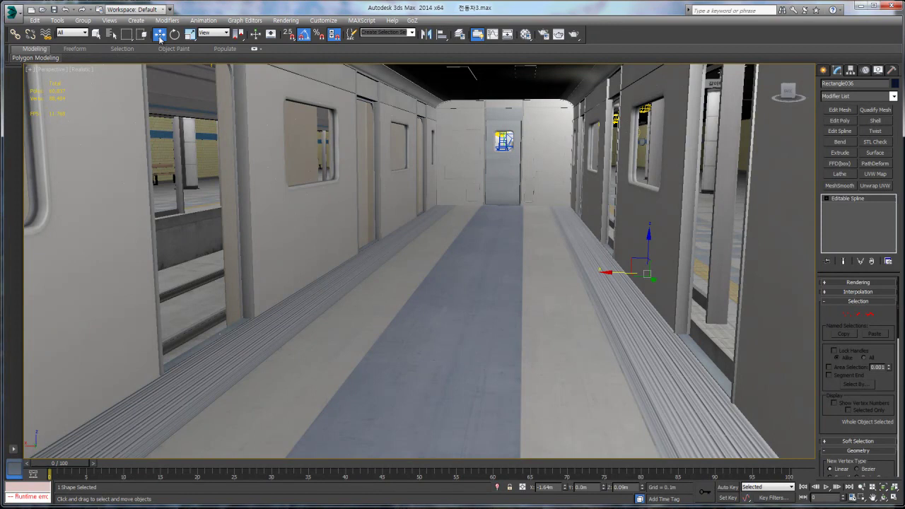
Limit the Select From Scene list to lights, look through the light names, and dismiss the list
left_click(111, 34)
left_click(118, 106)
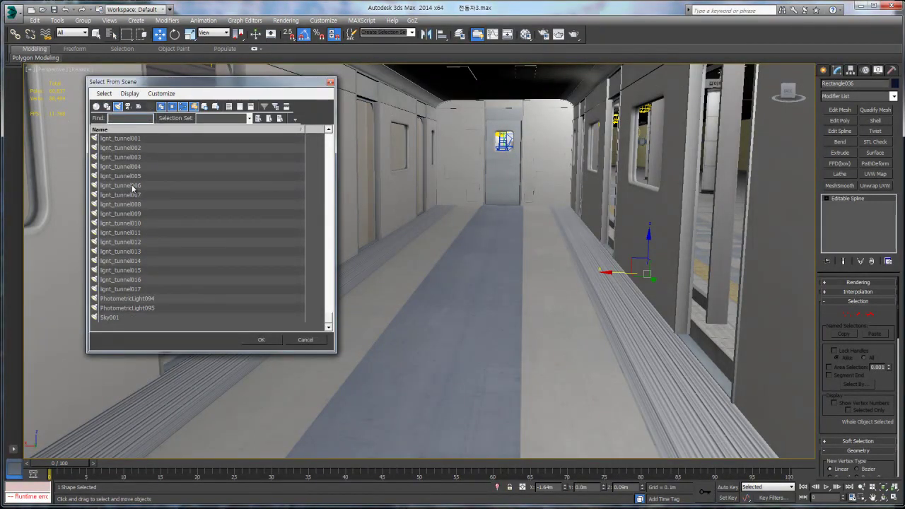
left_click(134, 251)
scroll(135, 251, "up", 4)
scroll(132, 242, "up", 1)
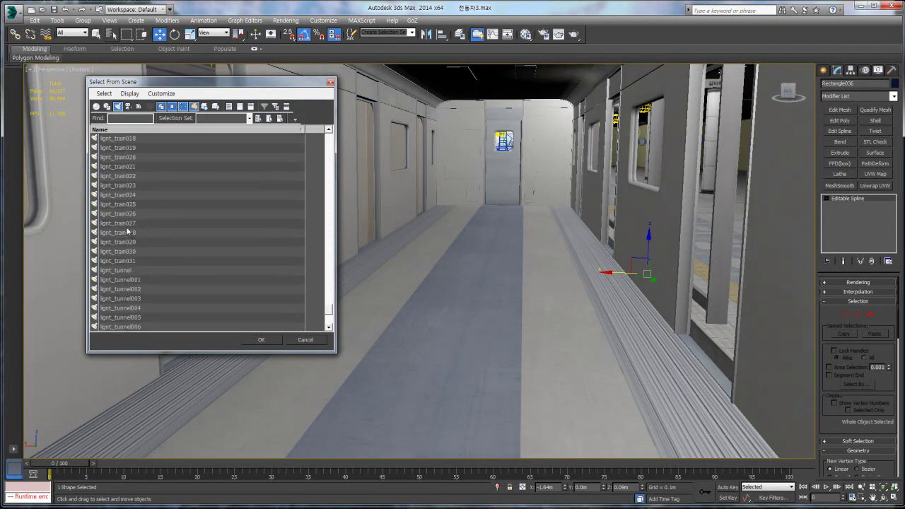
left_click(304, 339)
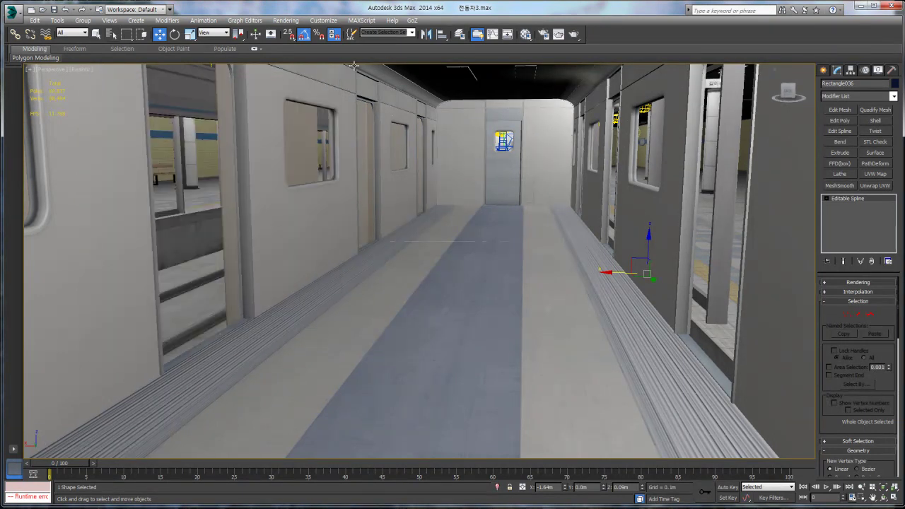
Reset to an empty scene without saving the changes to the subway station
left_click(14, 13)
left_click(55, 58)
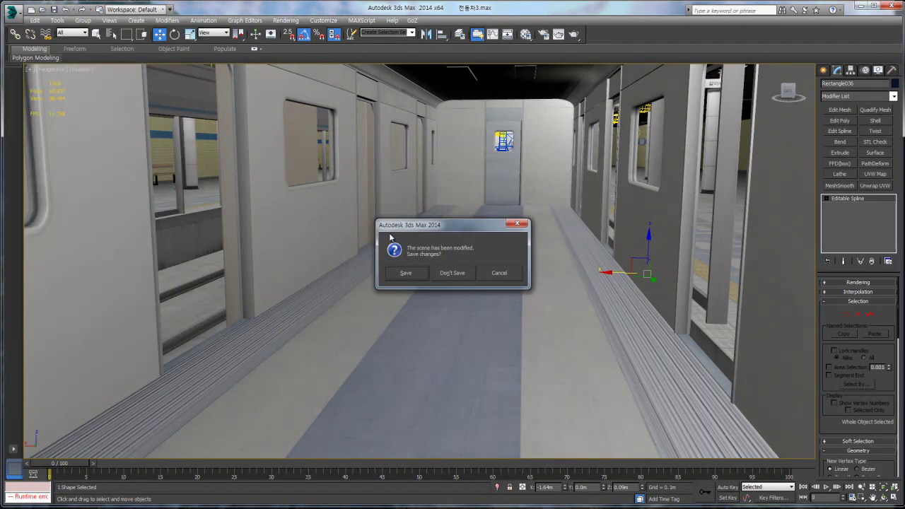
left_click(443, 273)
left_click(423, 274)
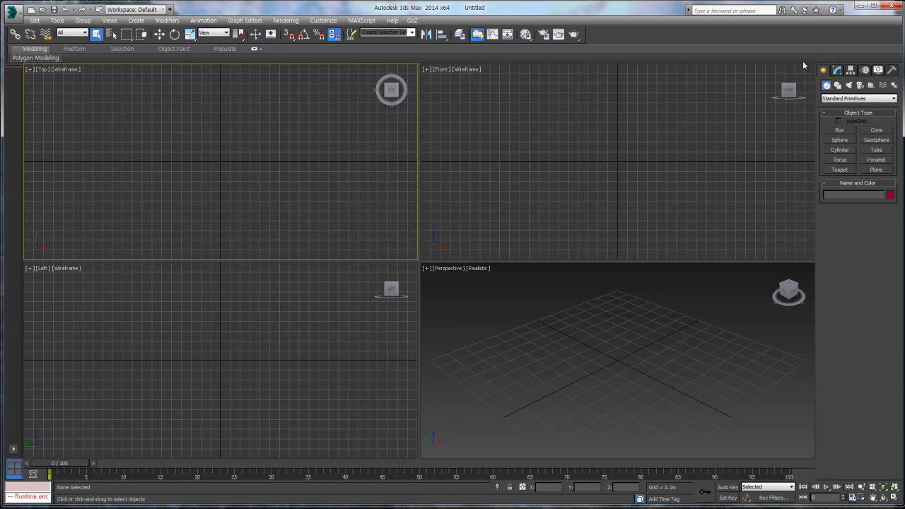
Create eight spheres of different sizes across the grid in the Perspective viewport, and maximize that viewport
left_click(840, 141)
left_click_drag(540, 341, 710, 348)
left_click_drag(602, 400, 628, 401)
left_click_drag(496, 407, 504, 408)
left_click_drag(714, 402, 726, 404)
left_click_drag(741, 346, 758, 348)
key("alt+w")
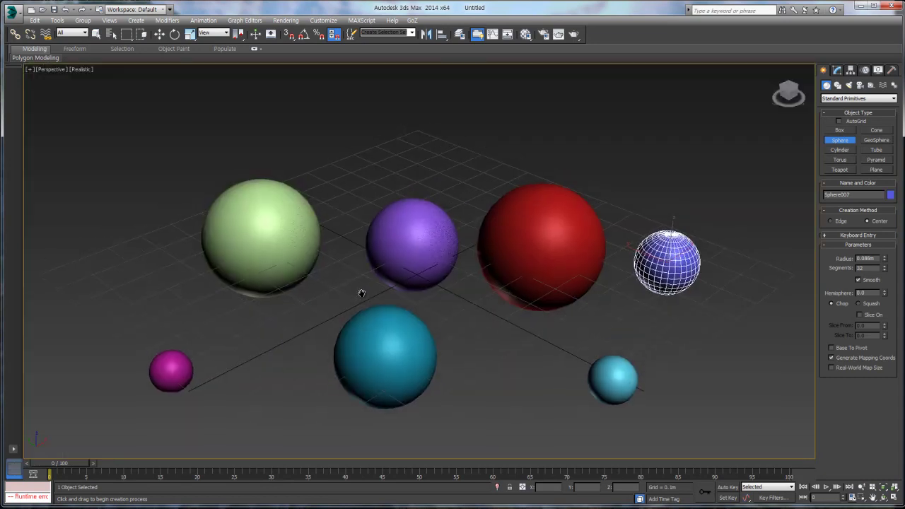
left_click_drag(382, 151, 397, 155)
right_click(407, 197)
Select the spheres individually one after another, ending with the large green sphere selected
key("ctrl+r")
left_click_drag(384, 205, 345, 222)
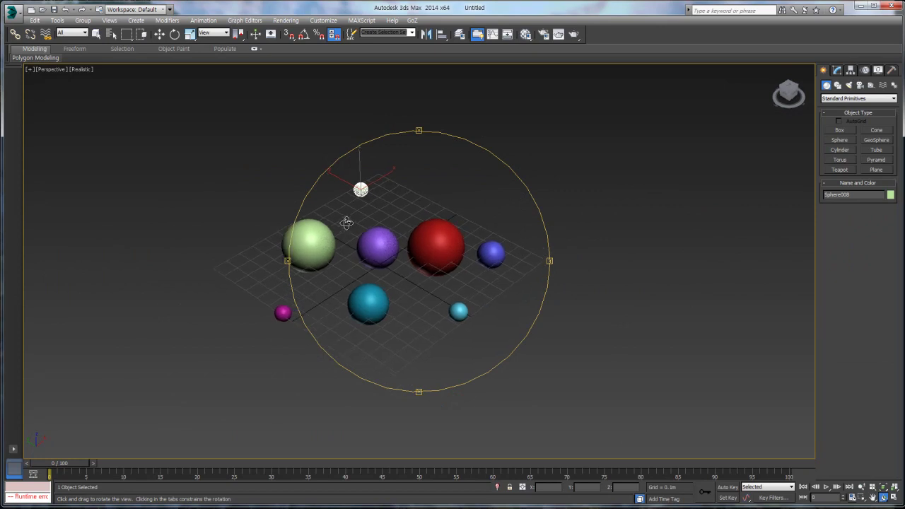
scroll(356, 214, "up", 5)
right_click(355, 214)
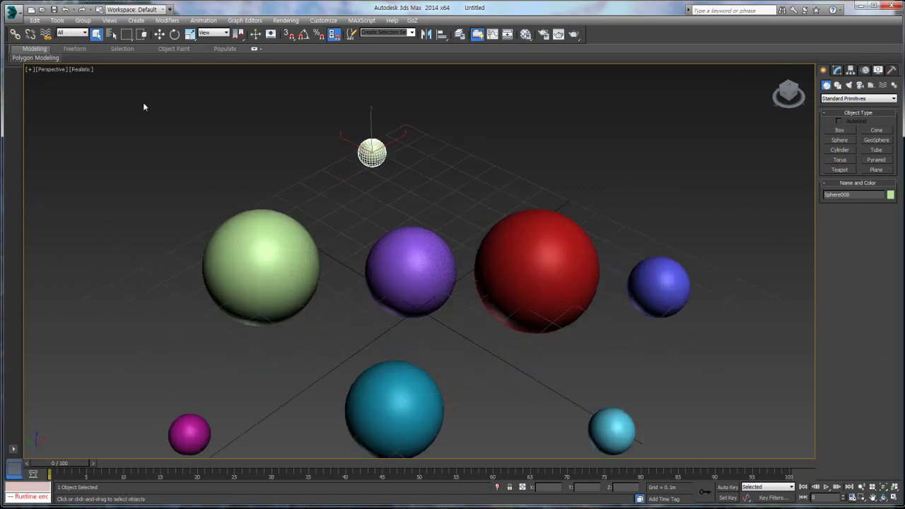
left_click(263, 259)
left_click(410, 272)
left_click(525, 266)
left_click(651, 278)
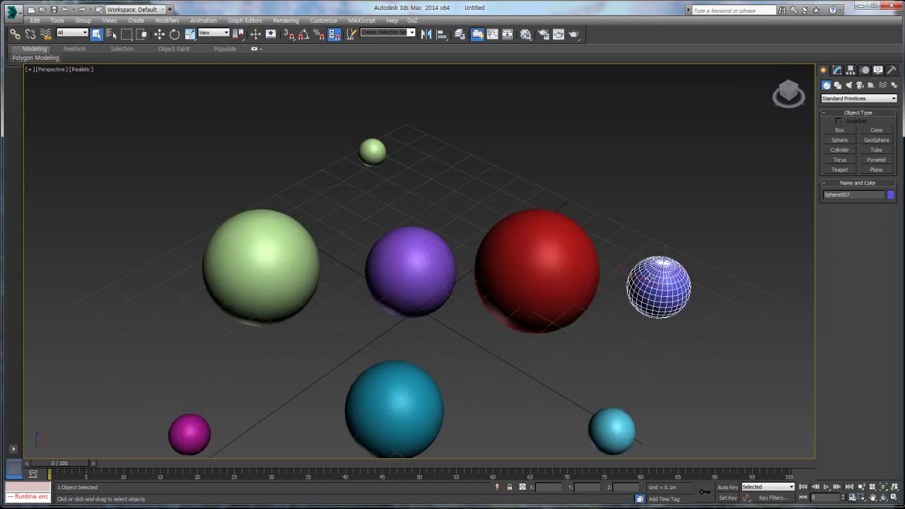
left_click(615, 430)
left_click(432, 419)
left_click(177, 438)
left_click(240, 279)
left_click(376, 271)
left_click(338, 222)
left_click(372, 151)
left_click(248, 249)
Add an Edit Poly modifier to the large green sphere and enter its Polygon sub-object level
scroll(289, 284, "up", 3)
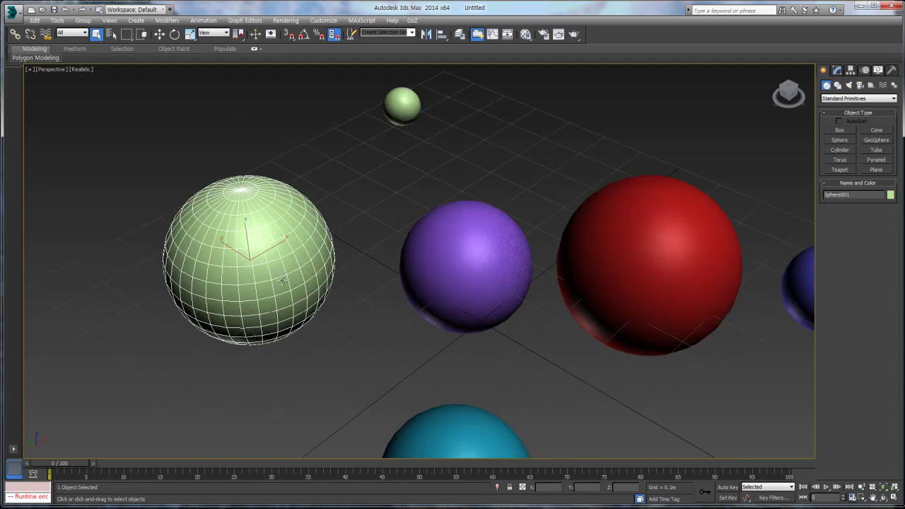
scroll(297, 269, "up", 4)
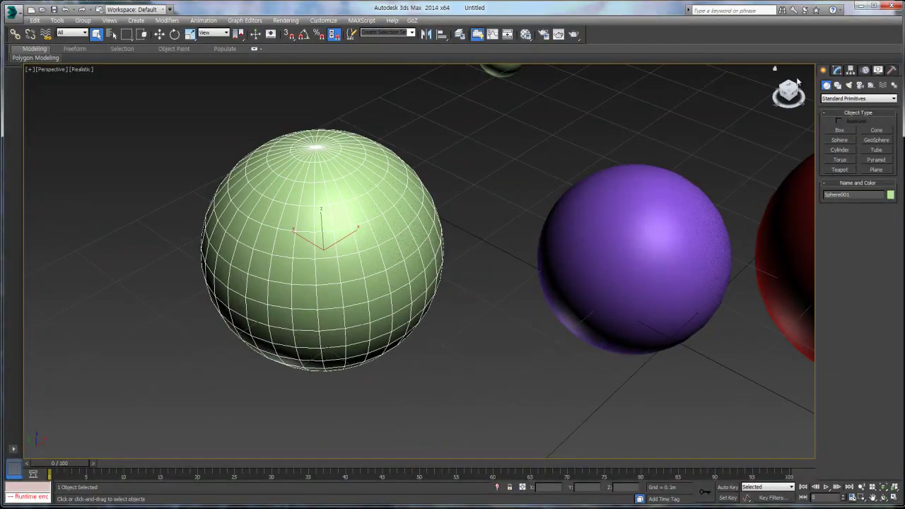
left_click(837, 69)
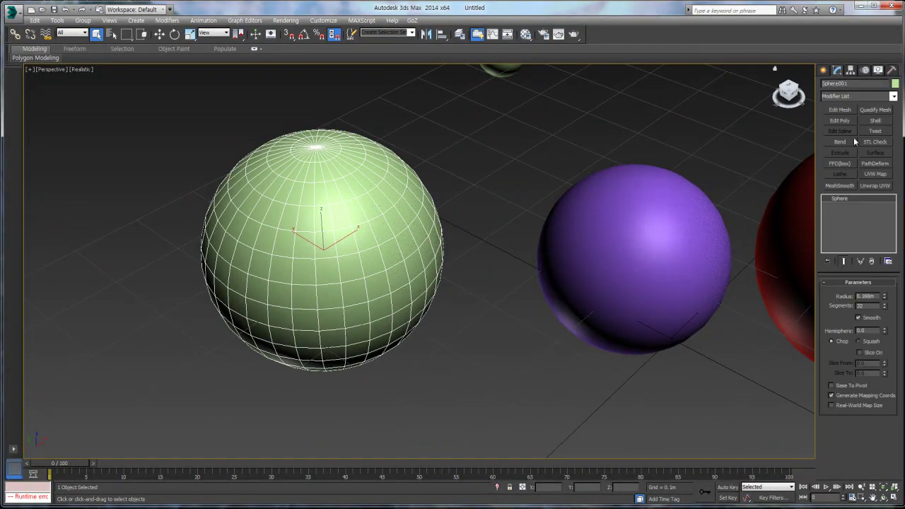
left_click(839, 121)
left_click(868, 356)
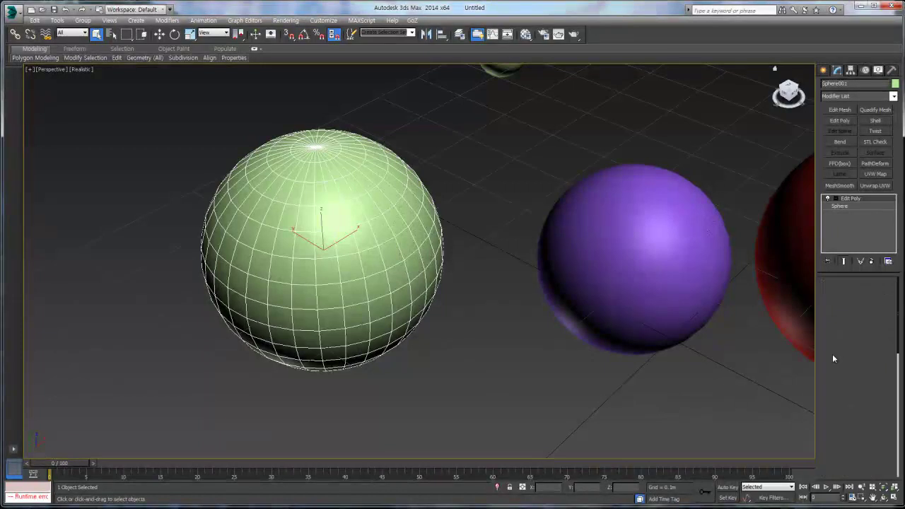
middle_click_drag(528, 329, 565, 316)
scroll(332, 208, "up", 5)
scroll(309, 200, "down", 2)
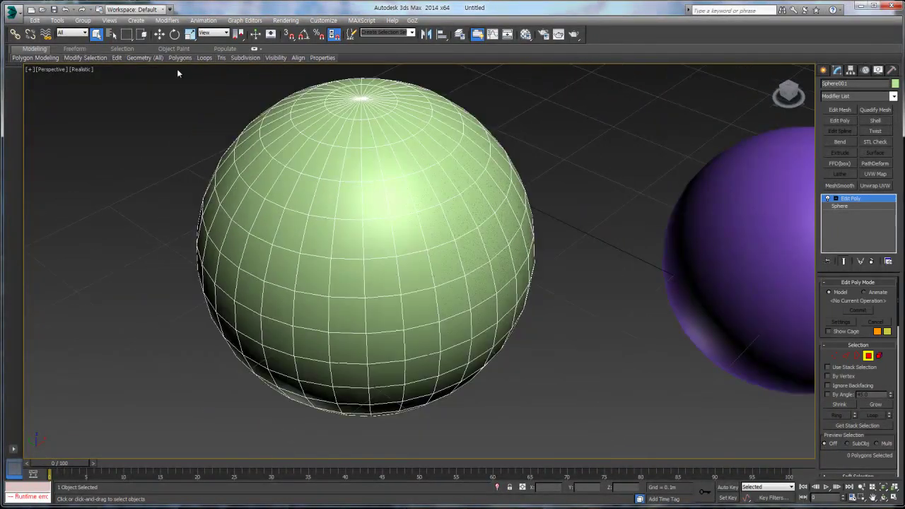
Select one polygon on the green sphere's upper left side, try the Rotate tool on it, and return to Move
left_click(161, 36)
left_click(281, 187)
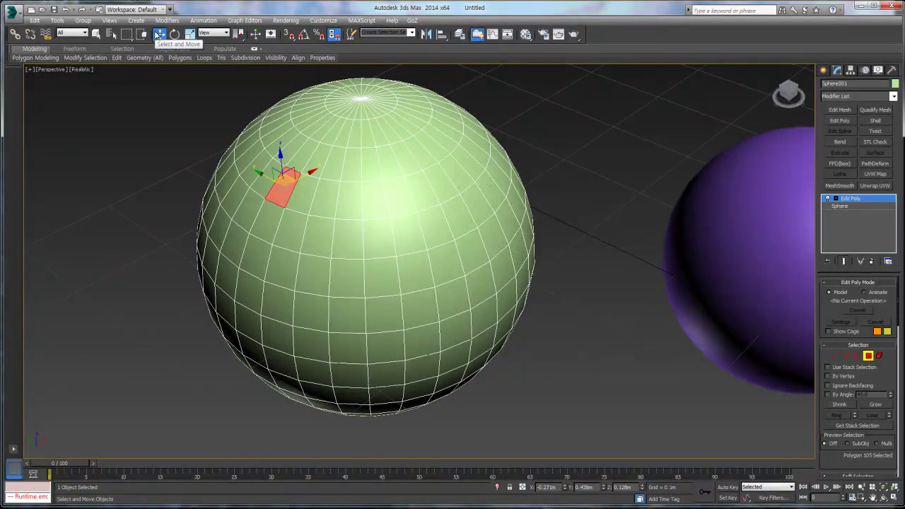
left_click(174, 34)
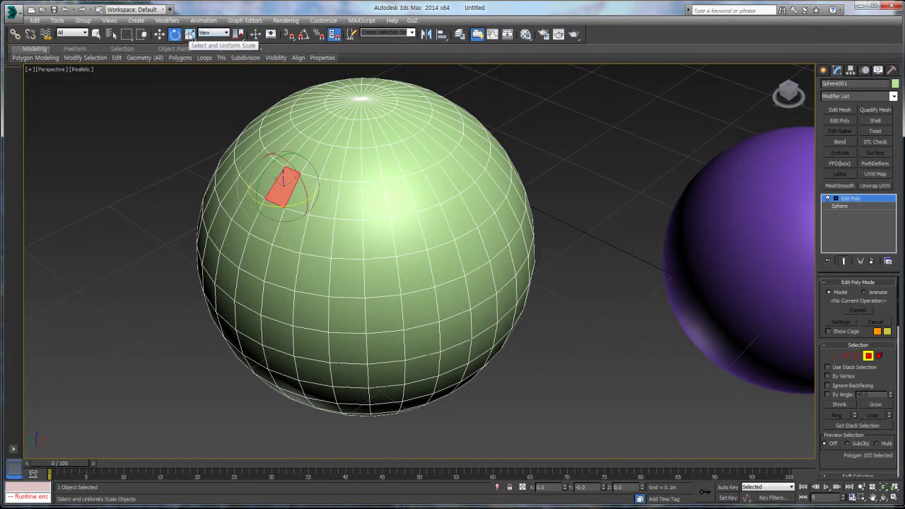
left_click(160, 34)
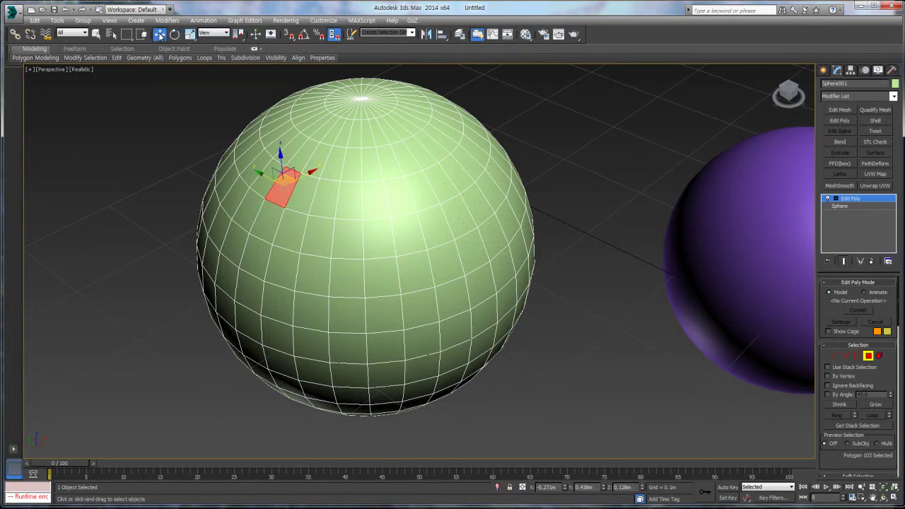
Select neighbouring polygons on the green sphere's upper left side, try moving them and cancel the moves, and clear the selection
left_click(178, 131)
left_click(280, 184)
mouse_move(279, 184)
left_mouse_down()
mouse_move(254, 152)
mouse_move(297, 145)
mouse_move(267, 137)
mouse_move(289, 197)
left_mouse_up()
right_click(289, 197)
left_click(318, 197)
left_click_drag(318, 195, 303, 186)
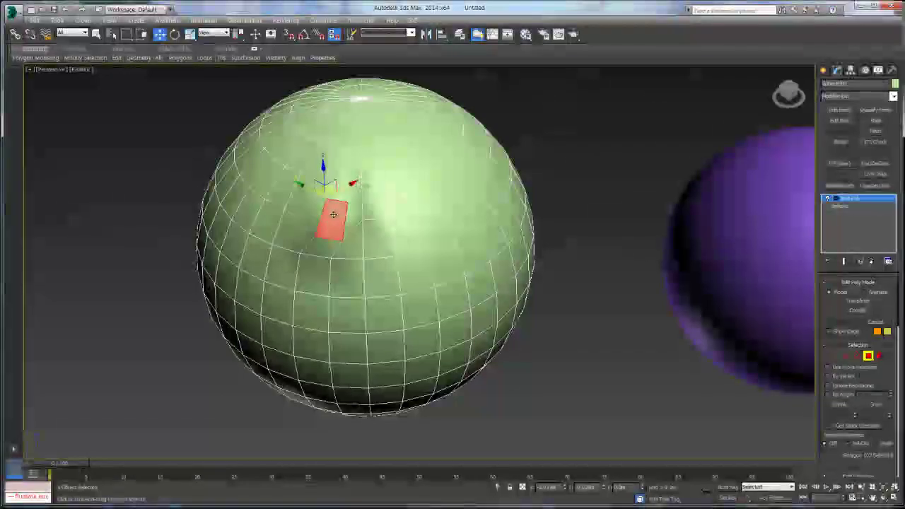
left_click_drag(330, 204, 265, 202)
right_click(269, 202)
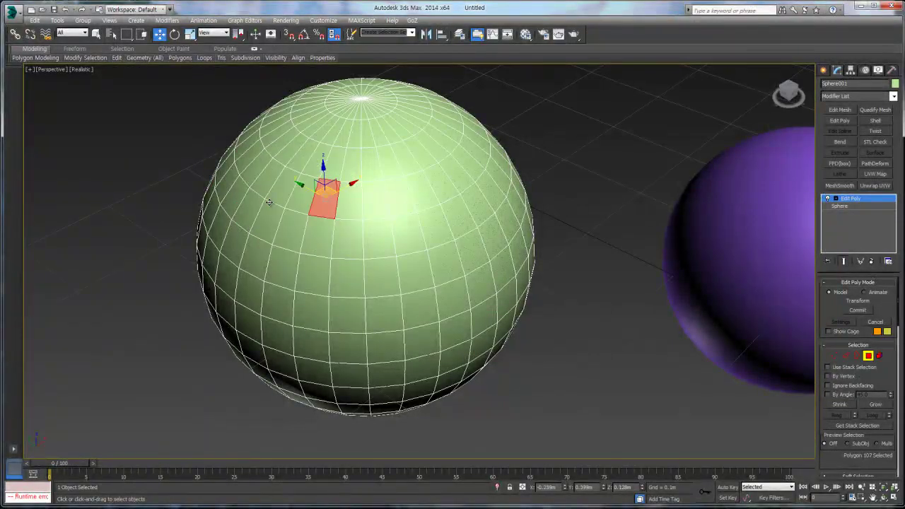
left_click(560, 179)
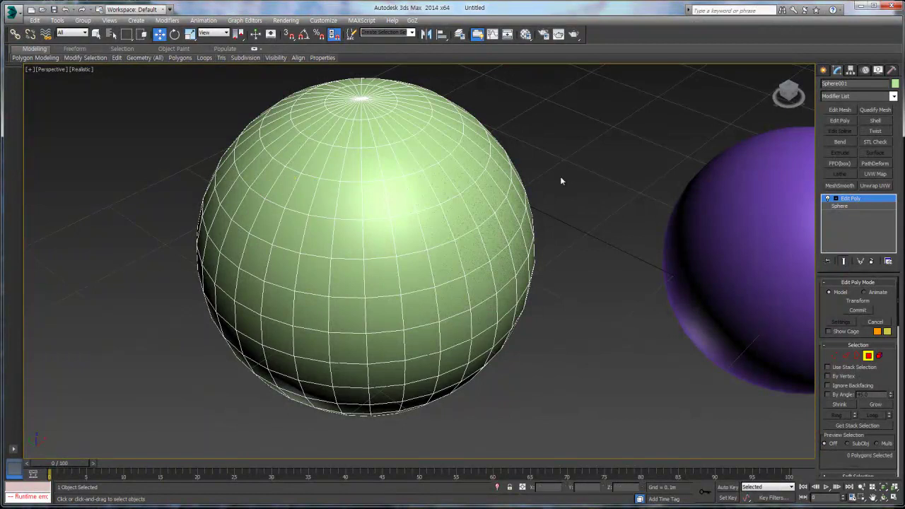
Try pulling one polygon on the green sphere's left side outward twice, reverse each move, and clear the polygon selection
left_click(247, 206)
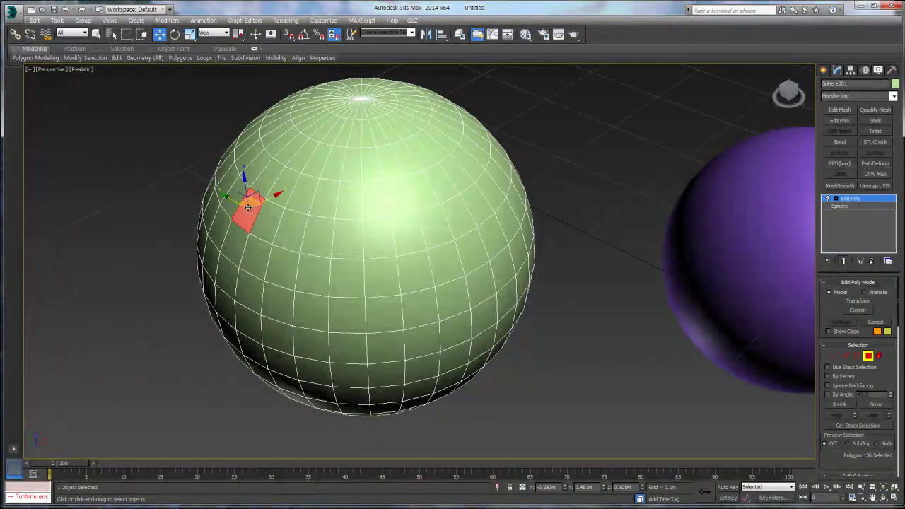
left_click_drag(247, 206, 153, 226)
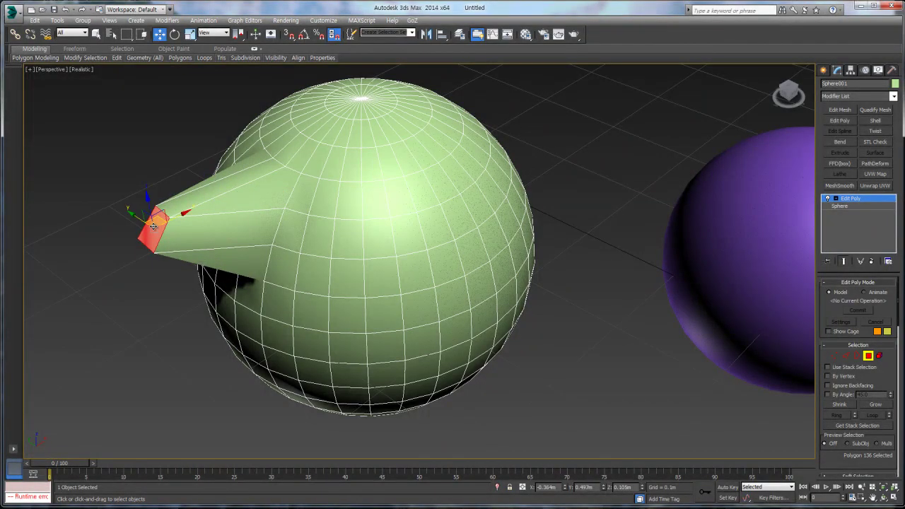
key("ctrl+z")
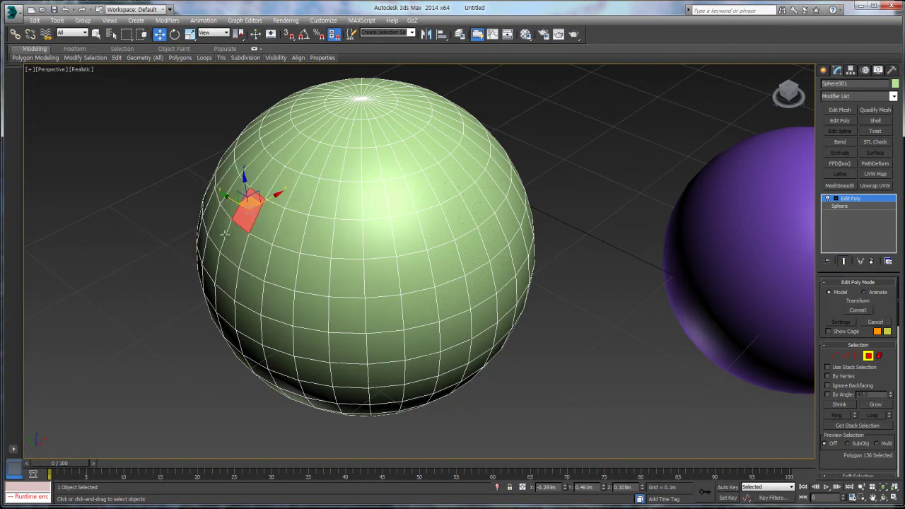
left_click_drag(249, 218, 149, 185)
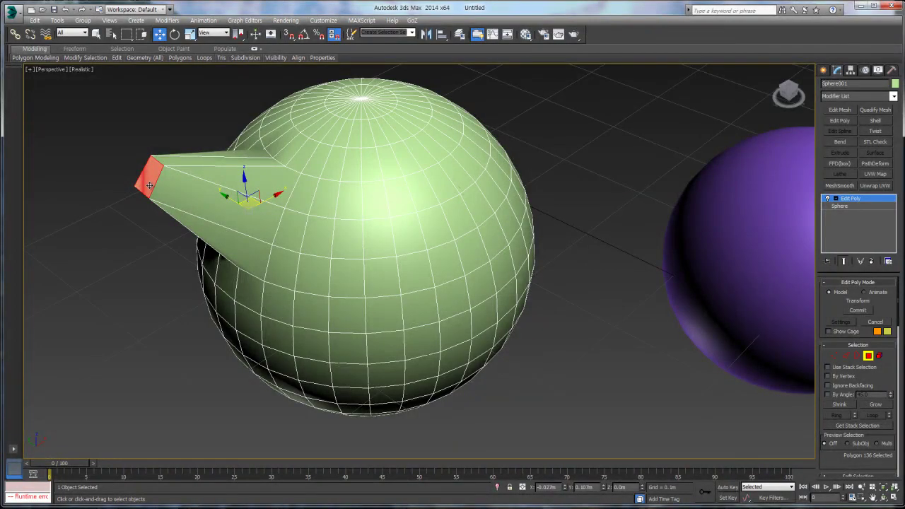
right_click(150, 185)
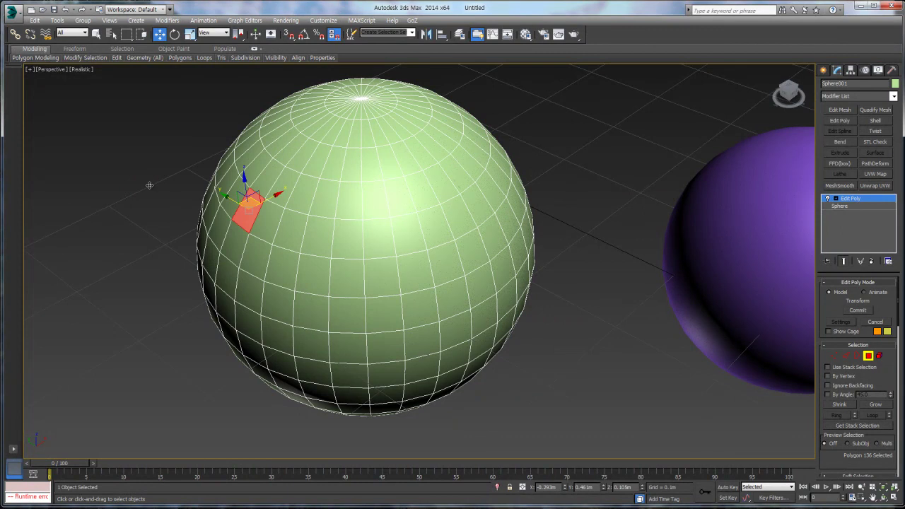
mouse_move(227, 209)
left_mouse_down()
mouse_move(152, 202)
mouse_move(218, 227)
mouse_move(228, 201)
mouse_move(239, 200)
left_mouse_up()
left_click(140, 169)
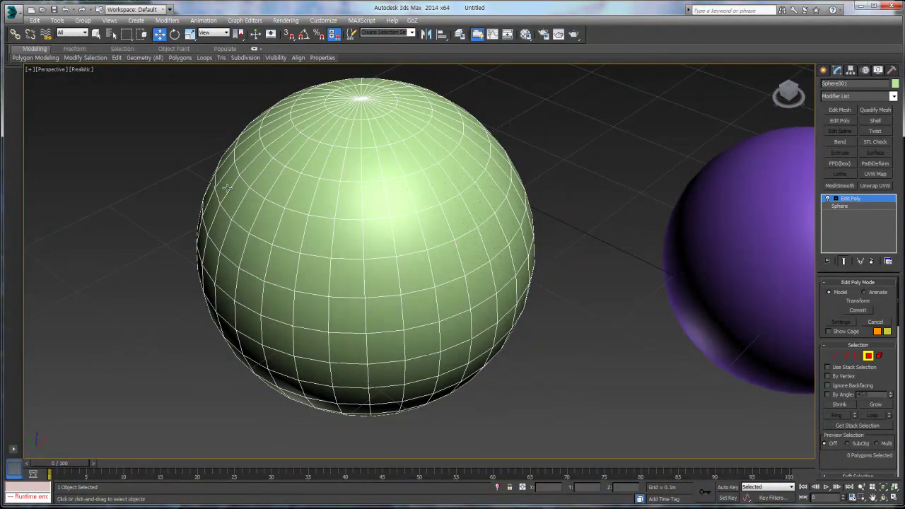
Build a selection of four adjacent polygons on the green sphere's left side, and clear it again
left_click(268, 222)
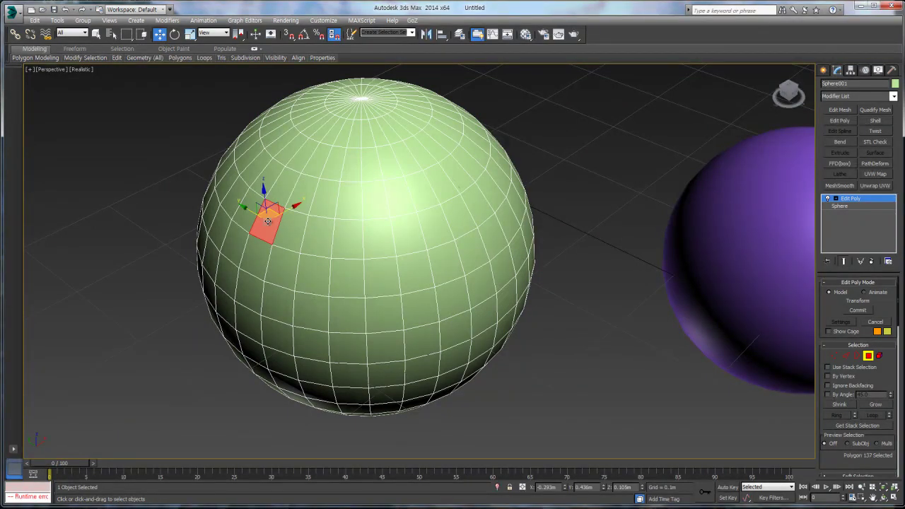
left_click(263, 249, "ctrl")
left_click(287, 223, "ctrl")
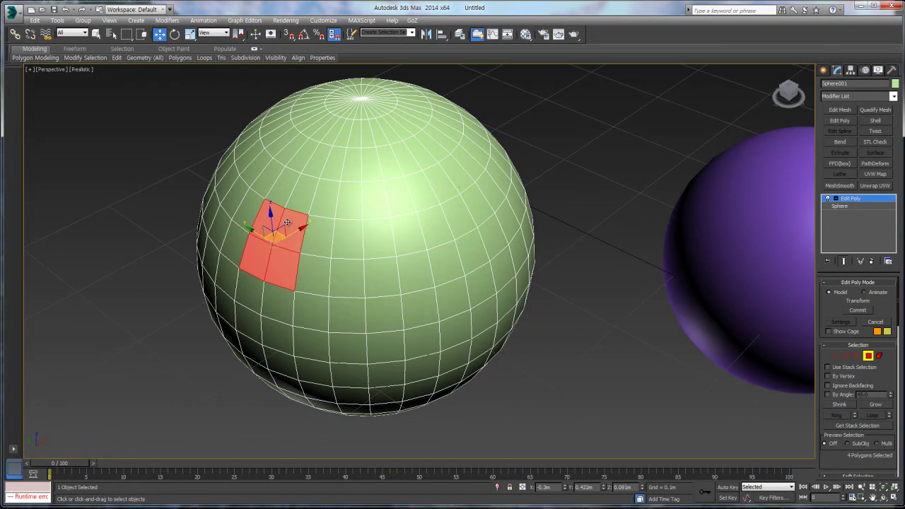
left_click(195, 251)
Try adding a polygon below the selected one while Move is active, and undo the resulting shift of both polygons
left_click(262, 233)
left_click_drag(262, 243, 268, 274, "ctrl")
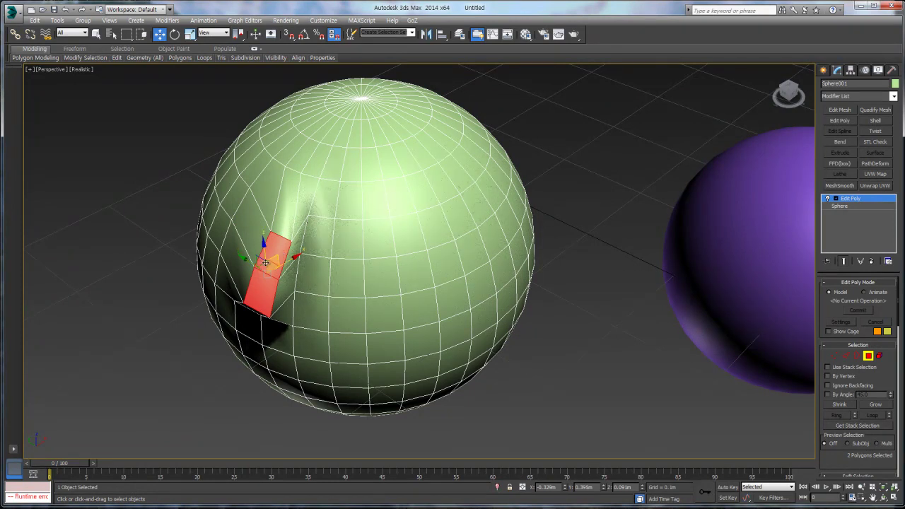
key("ctrl+z")
key("ctrl+z")
Add polygons one by one across the green sphere's front left area with Move active, shifting the surface slightly between additions
left_click(262, 224)
mouse_move(255, 256)
left_mouse_down("ctrl")
mouse_move(295, 225)
mouse_move(300, 253)
left_mouse_up("ctrl")
left_click(317, 315, "ctrl")
left_click_drag(347, 280, 346, 266, "ctrl")
left_click(348, 235, "ctrl")
left_click_drag(309, 198, 334, 227, "ctrl")
left_click_drag(300, 270, 303, 269, "ctrl")
left_click(333, 271, "ctrl")
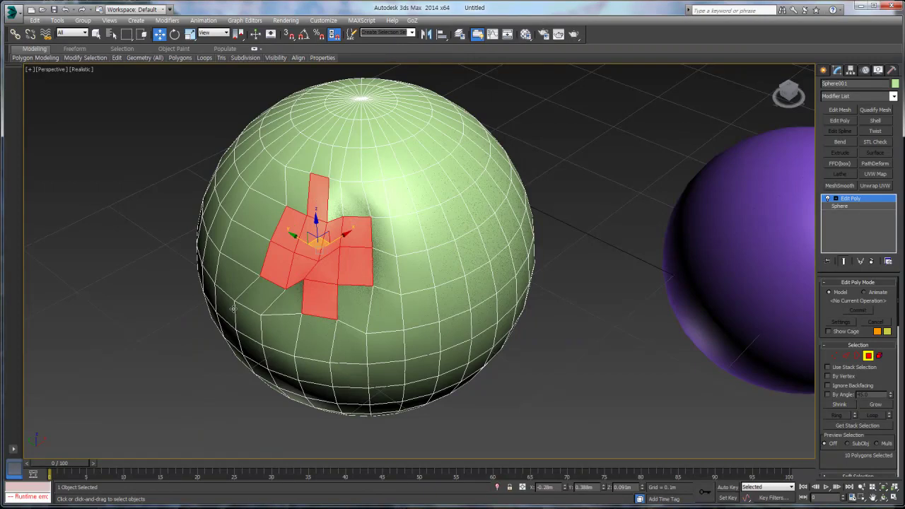
left_click_drag(228, 308, 235, 309, "ctrl")
left_click(266, 299, "ctrl")
left_click(297, 309, "ctrl")
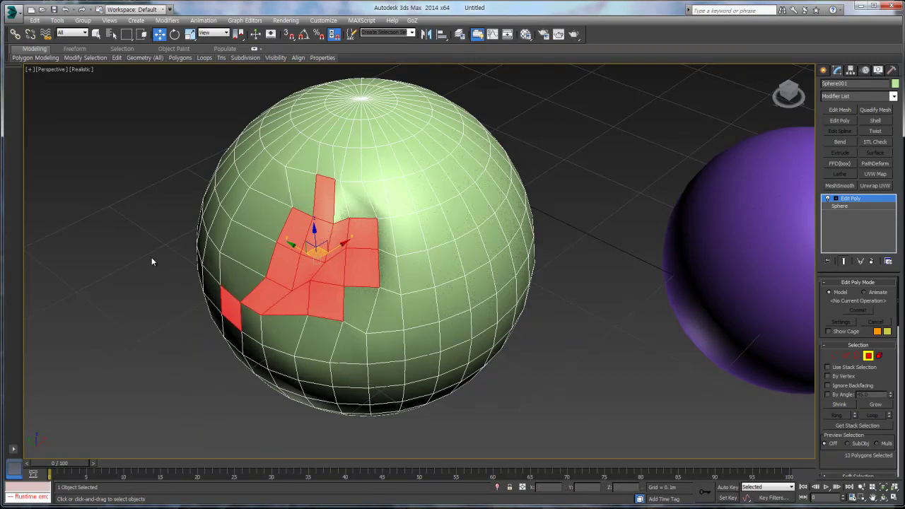
Undo the most recent polygon additions and shifts on the green sphere, and clear the remaining polygon selection
key("ctrl+z")
key("ctrl+z")
key("ctrl+z")
key("ctrl+z")
key("ctrl+z")
key("ctrl+z")
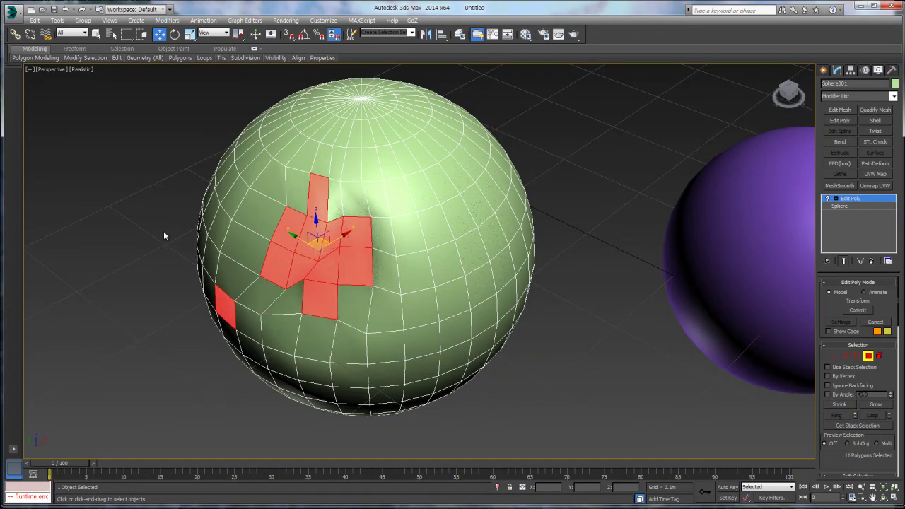
key("ctrl+z")
key("ctrl+z")
key("ctrl+z")
key("ctrl+z")
key("ctrl+z")
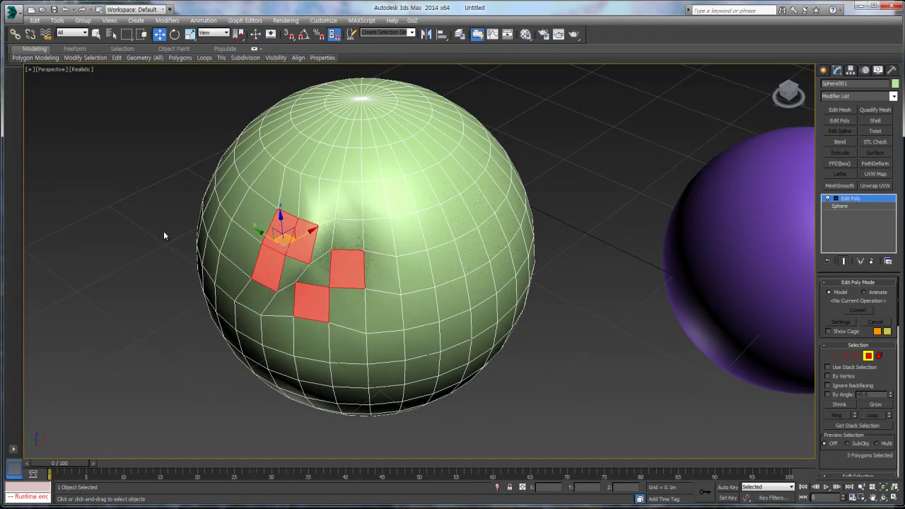
left_click(162, 249)
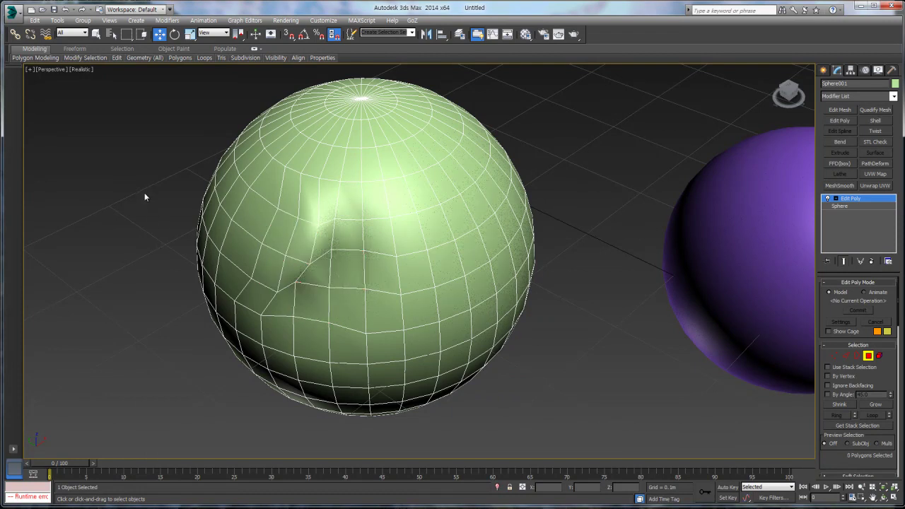
Switch to the Select Object tool and build a connected multi-polygon selection over the dented area of the green sphere
left_click(96, 34)
left_click(302, 242)
left_click(322, 244, "ctrl")
left_click(313, 205, "ctrl")
left_click_drag(341, 226, 347, 264, "ctrl")
left_click(307, 277, "ctrl")
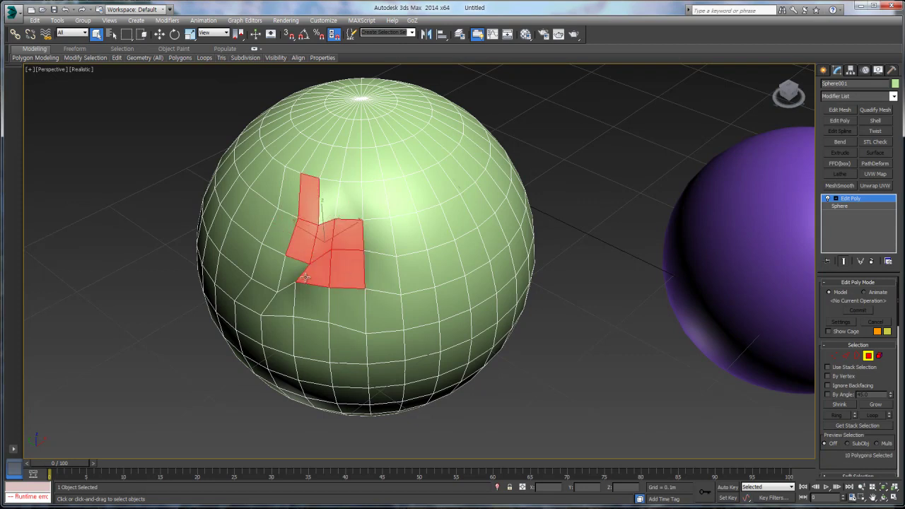
left_click(288, 270, "ctrl")
left_click(331, 200, "ctrl")
left_click(350, 206, "ctrl")
left_click(347, 304, "ctrl")
left_click(279, 302, "ctrl")
left_click(316, 303, "ctrl")
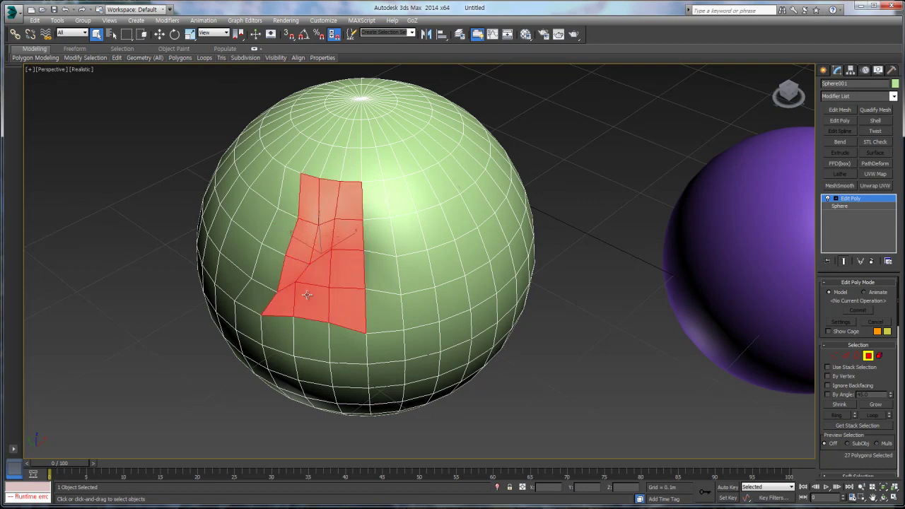
Extend the polygon selection from the dented area toward the green sphere's left edge, filling the lower left corner
left_click(271, 268, "ctrl")
left_click(279, 236, "ctrl")
left_click(289, 198, "ctrl")
left_click(271, 185, "ctrl")
left_click(258, 218, "ctrl")
left_click(244, 252, "ctrl")
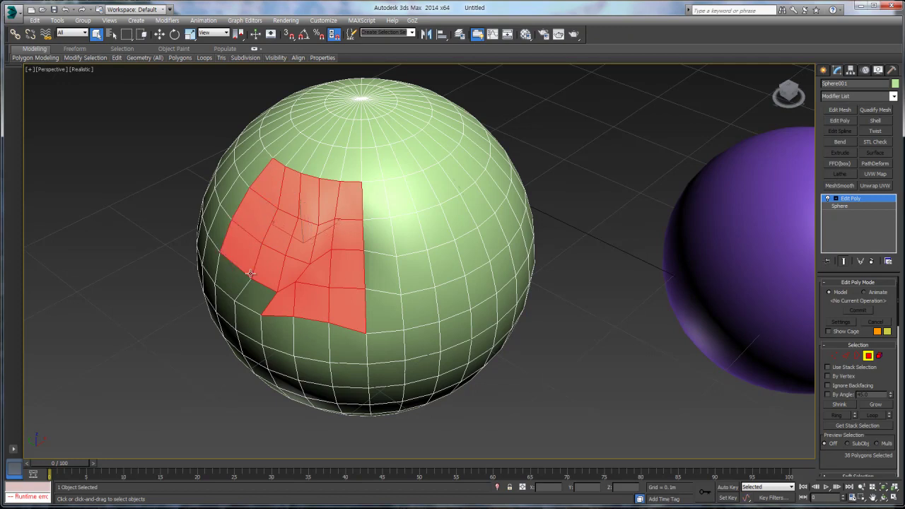
left_click(228, 270, "ctrl")
left_click(244, 286, "ctrl")
left_click(259, 300, "ctrl")
Extend the polygon selection on the green sphere by two columns to the right of the dented area
left_click(380, 237, "ctrl")
left_click(383, 274, "ctrl")
left_click(386, 312, "ctrl")
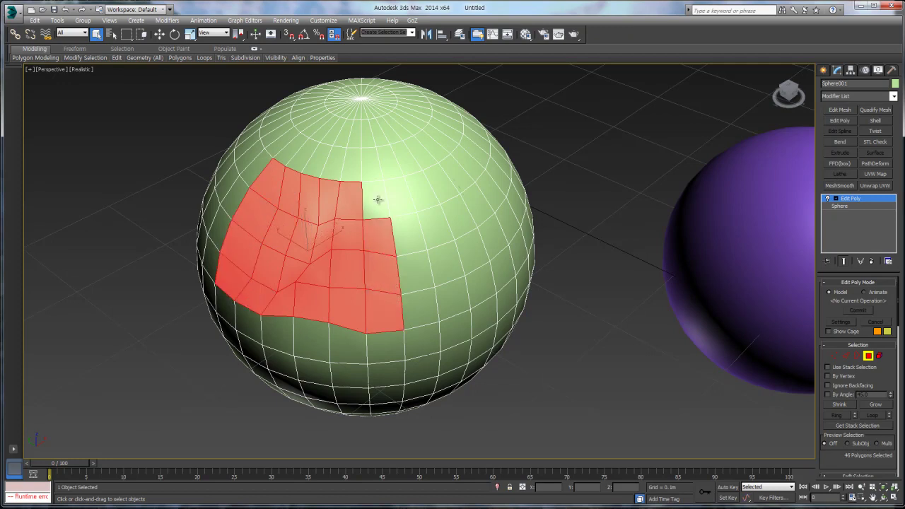
left_click(377, 200, "ctrl")
left_click(396, 196, "ctrl")
left_click(409, 233, "ctrl")
left_click(415, 272, "ctrl")
left_click(419, 304, "ctrl")
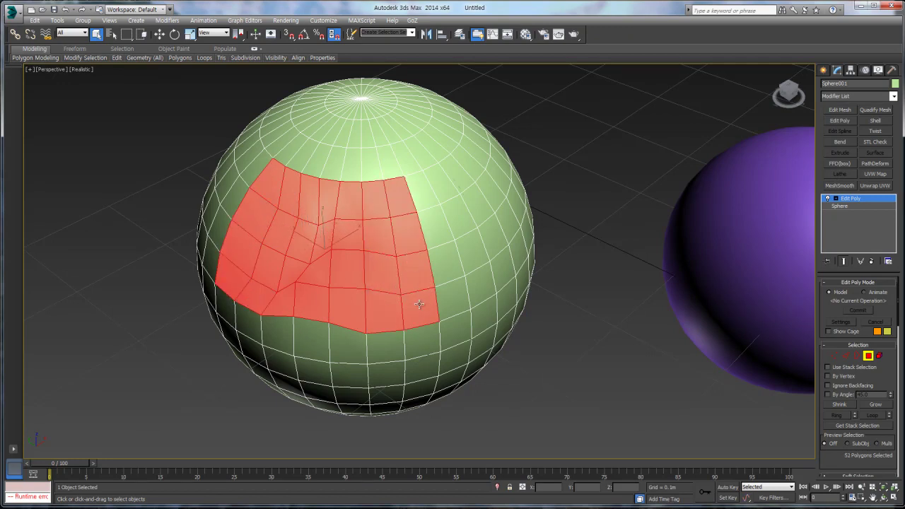
Clear the polygon selection, leave the Edit Poly sub-object level, deselect the green sphere, and frame all eight spheres
left_click(133, 270)
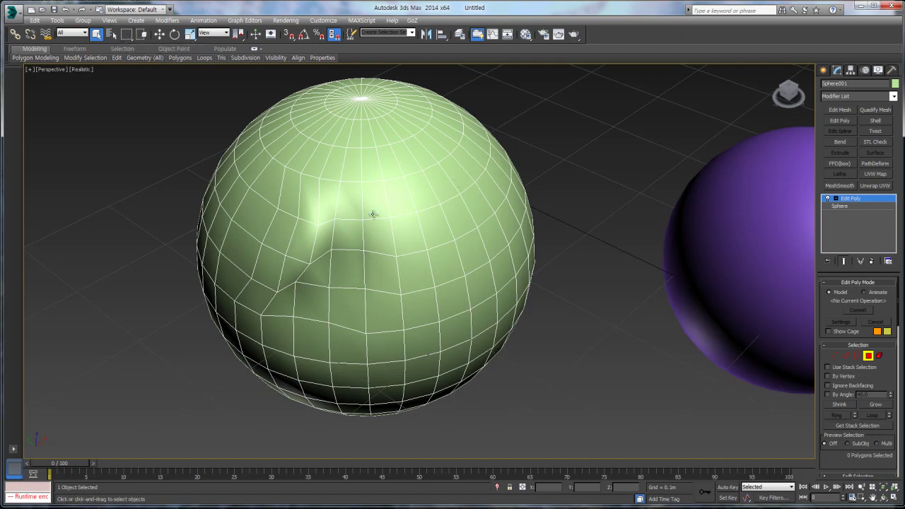
left_click(851, 203)
left_click(605, 274)
scroll(461, 257, "down", 7)
middle_click_drag(460, 256, 343, 224)
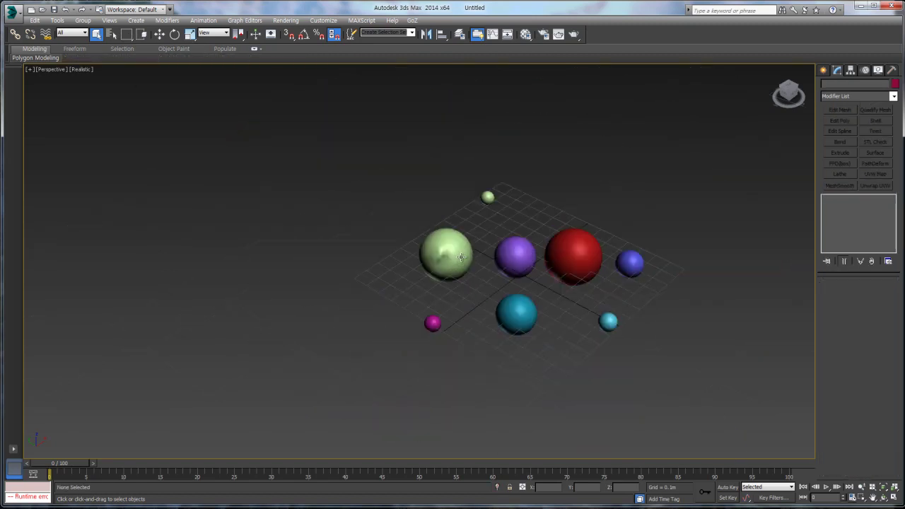
scroll(343, 224, "up", 5)
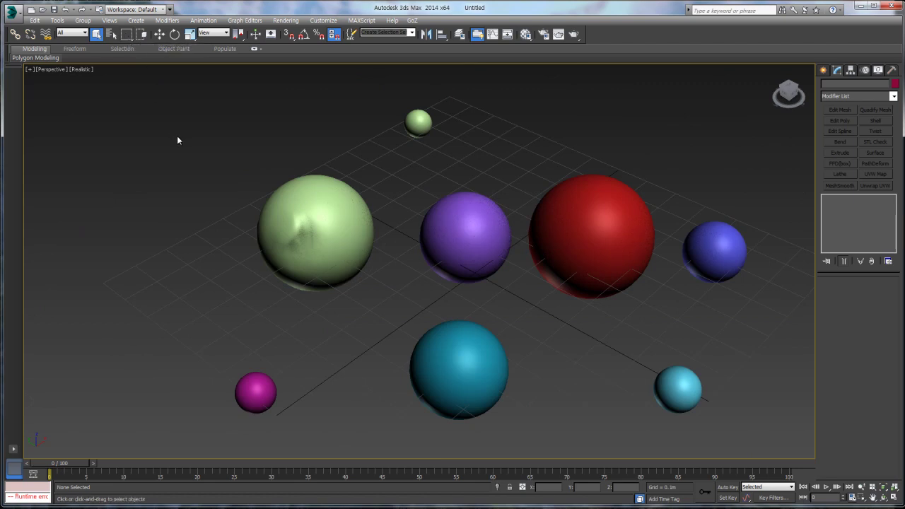
Select the magenta, teal, purple and both green spheres with a rectangular selection region, and clear the selection
left_click_drag(156, 79, 357, 323)
mouse_move(524, 434)
left_mouse_down()
mouse_move(556, 443)
mouse_move(518, 443)
left_mouse_up()
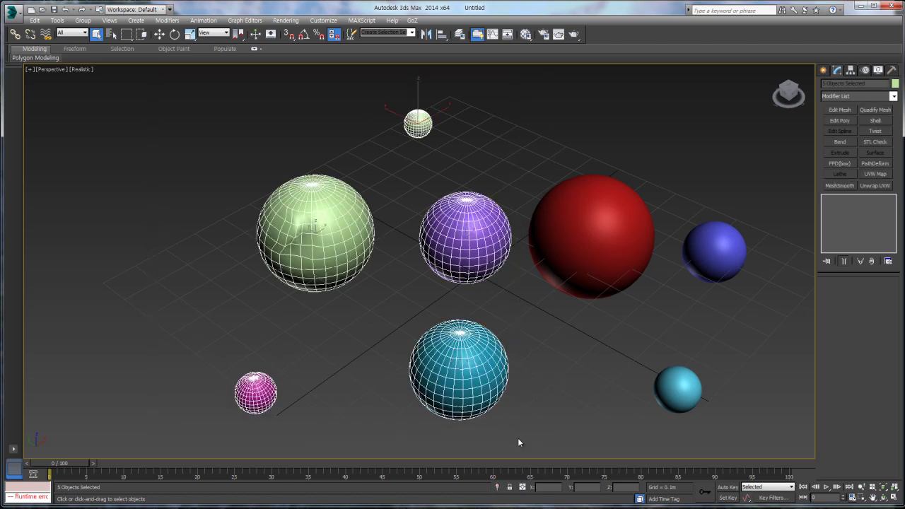
left_click(543, 367)
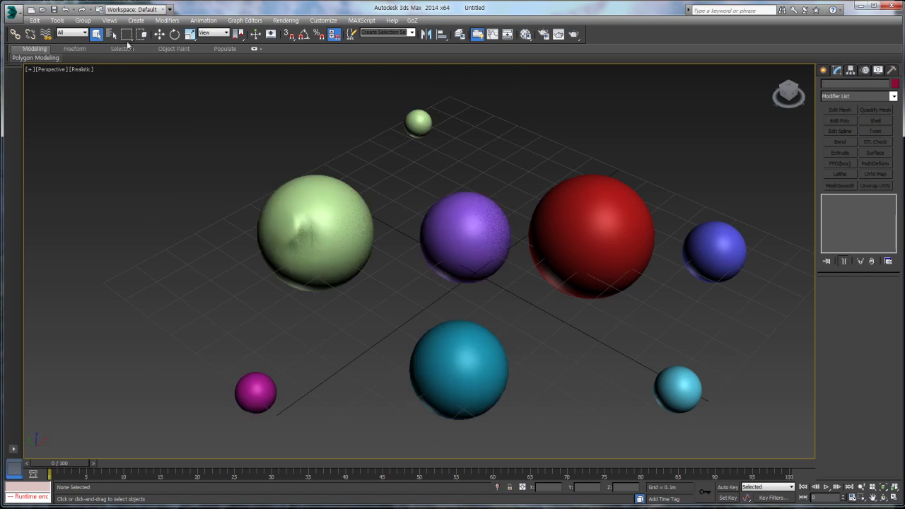
Switch to the Circular Selection Region, draw a circle from between the green and purple spheres, and clear the selection
left_click_drag(127, 34, 128, 65)
left_click_drag(393, 278, 417, 391)
left_click(385, 335)
Switch to the Fence Selection Region, outline the large green sphere with it to select it, and deselect it
left_click_drag(128, 34, 128, 83)
double_click(382, 274)
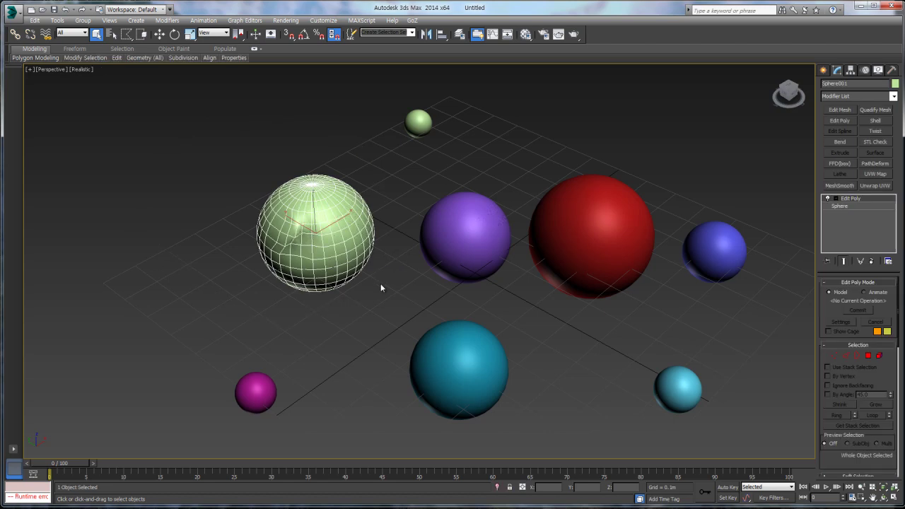
left_click(112, 206)
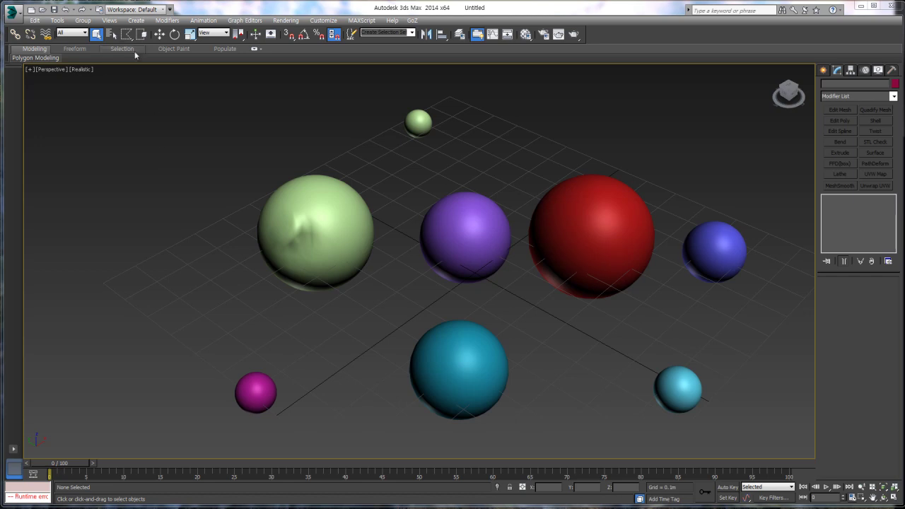
Switch to the Lasso Selection Region and draw a freehand outline around the large green and magenta spheres
left_click_drag(126, 34, 129, 77)
left_click_drag(158, 151, 402, 184)
left_click_drag(409, 234, 395, 331)
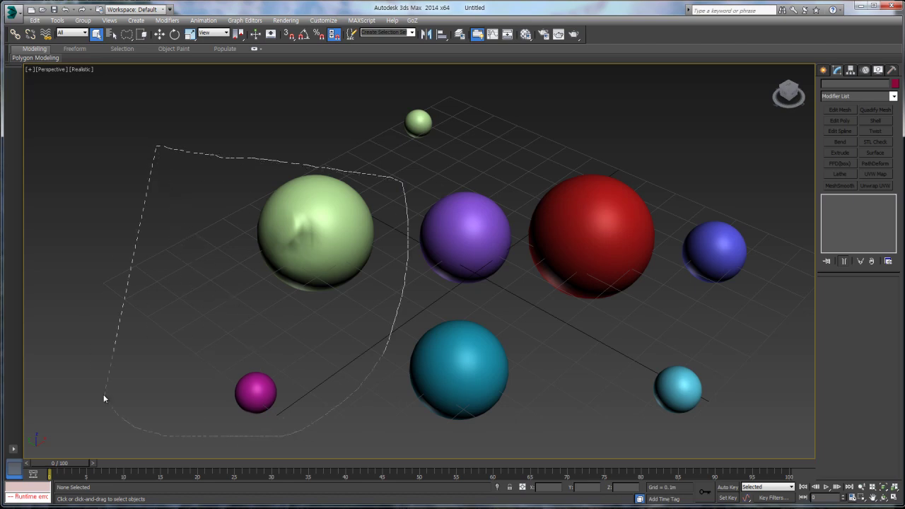
left_click_drag(82, 335, 78, 333)
Lasso all spheres except the blue and light cyan ones with a larger freehand outline, and clear the selection
left_click_drag(224, 128, 504, 104)
left_click_drag(630, 180, 647, 300)
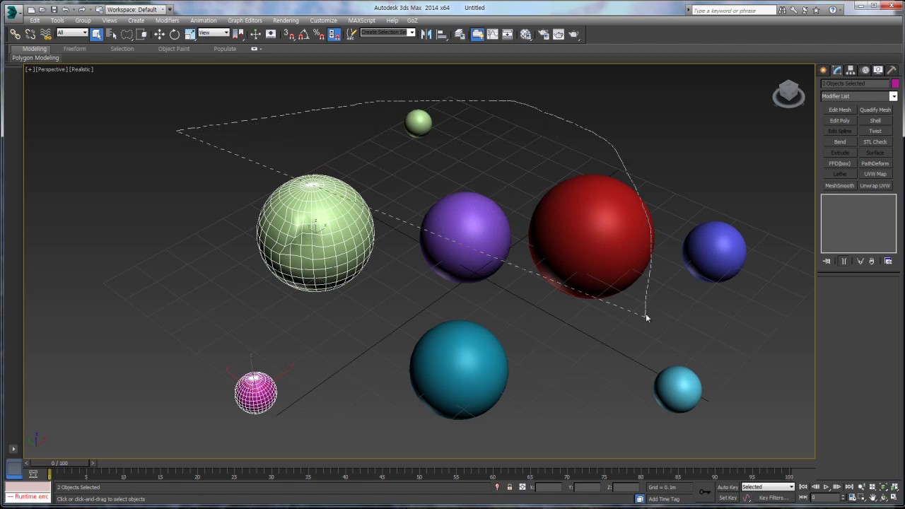
left_click_drag(574, 434, 389, 454)
left_click_drag(216, 434, 214, 432)
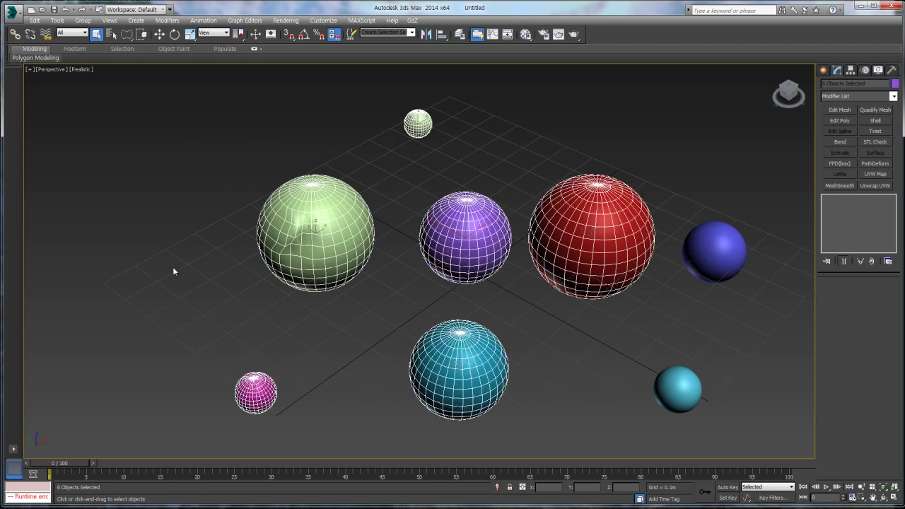
left_click(179, 191)
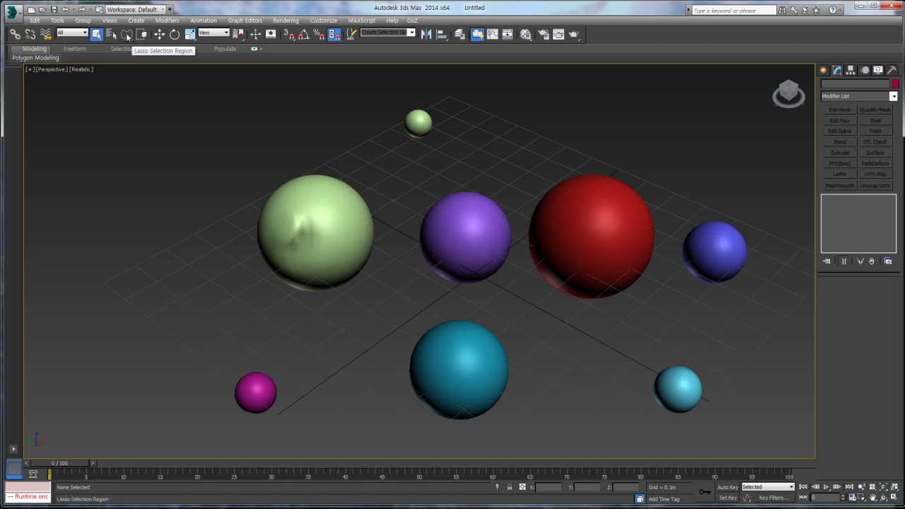
Switch to the Paint Selection Region and brush over the large green sphere to select it
left_click_drag(127, 37, 126, 111)
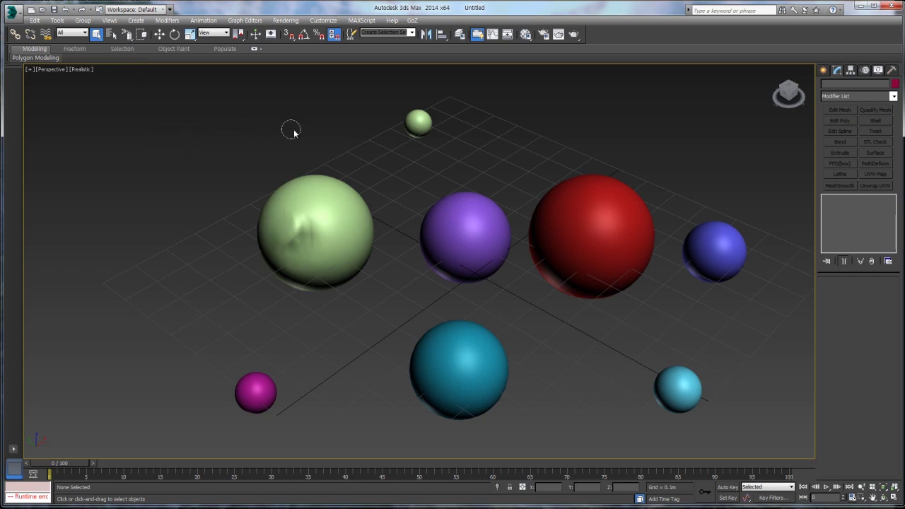
left_click_drag(348, 170, 339, 205)
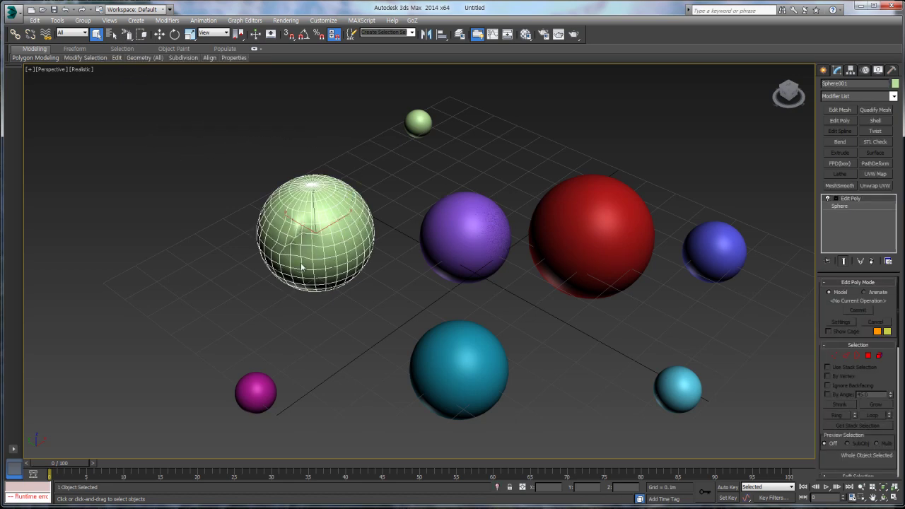
Brush over the spheres with the paint region until all of them are selected, and clear the selection
mouse_move(270, 362)
left_mouse_down()
mouse_move(268, 397)
mouse_move(468, 372)
mouse_move(460, 179)
mouse_move(413, 117)
mouse_move(601, 248)
mouse_move(732, 277)
left_mouse_up()
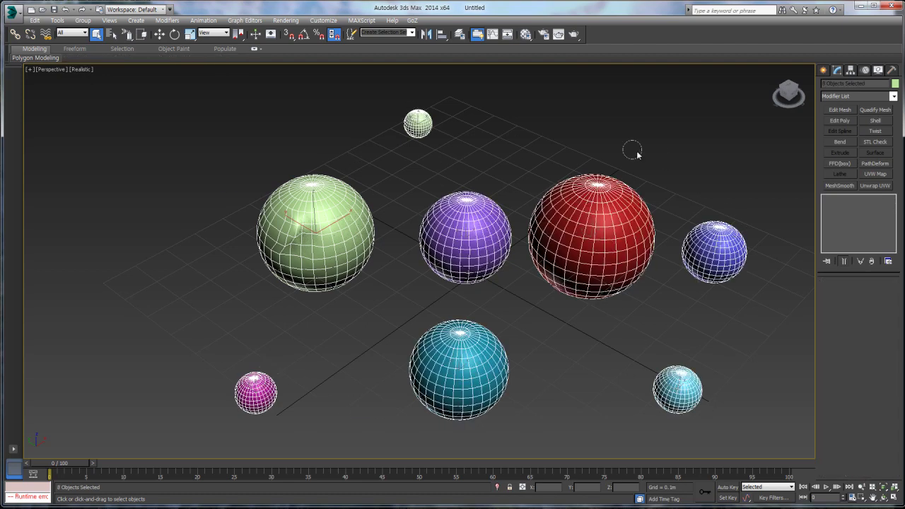
left_click(207, 140)
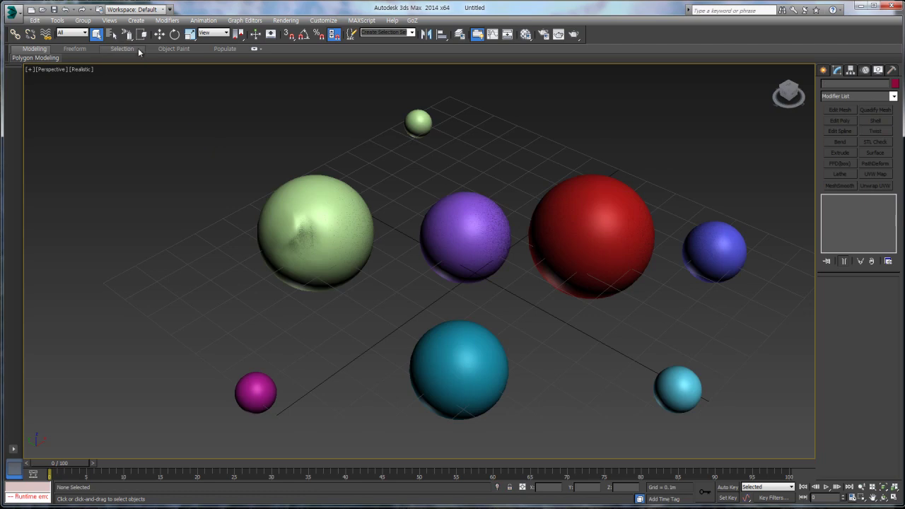
Switch to the Rectangular Selection Region, select the large red sphere and frame it in the Perspective view
left_click_drag(127, 34, 127, 52)
left_click(608, 248)
middle_click_drag(645, 215, 548, 216)
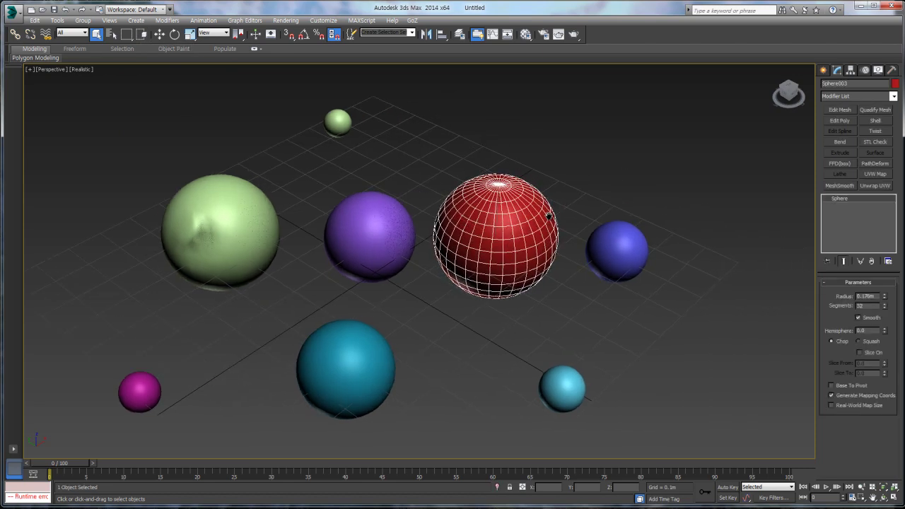
key("z")
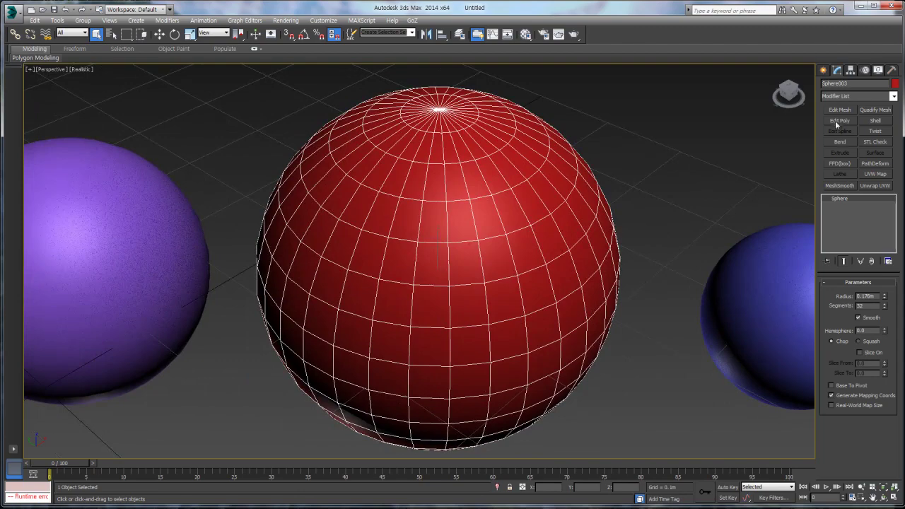
Add an Edit Poly modifier to the red sphere and enter its Polygon sub-object level
left_click(838, 123)
middle_click_drag(641, 231, 628, 213)
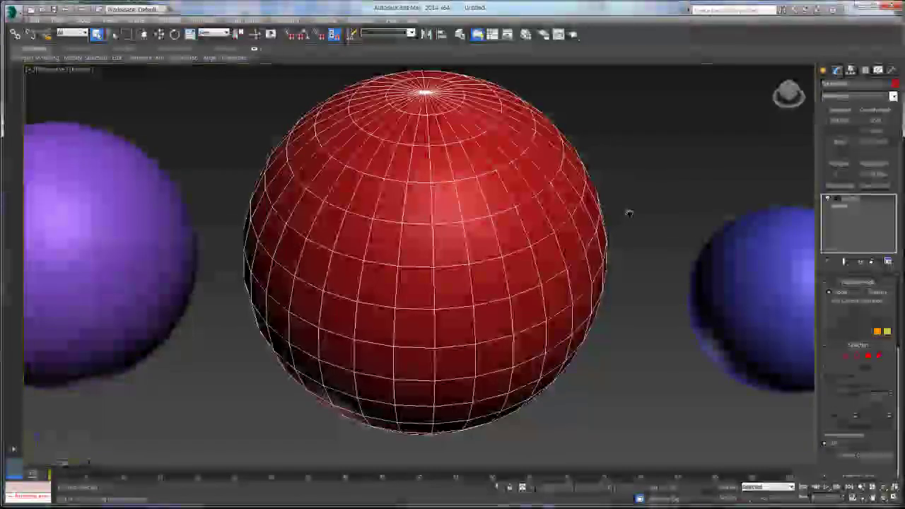
left_click(834, 356)
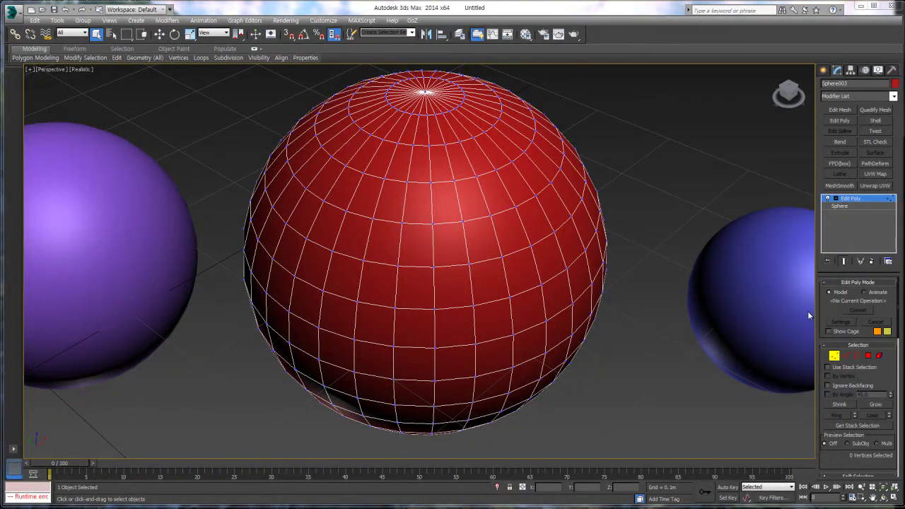
left_click(869, 356)
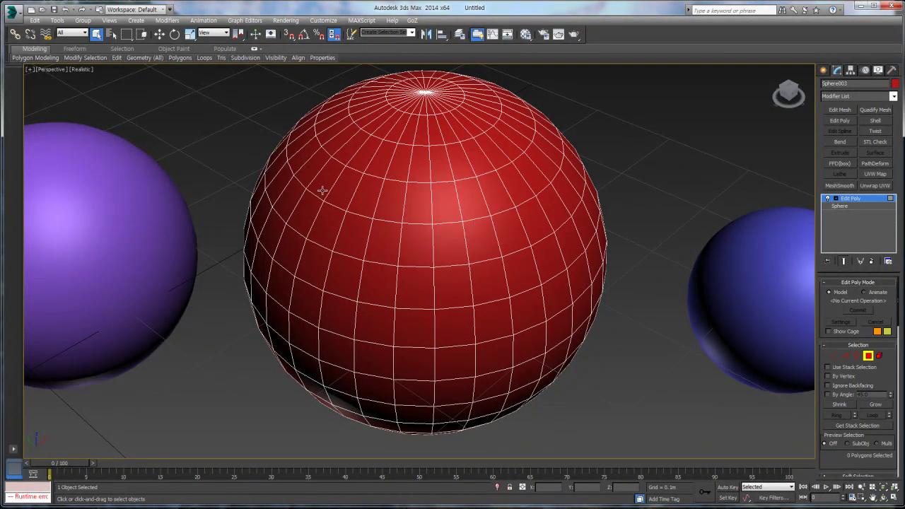
Select a horizontal band of the red sphere's polygons with a rectangle, add a vertical strip below it, and clear the polygon selection
left_click_drag(322, 189, 391, 218)
left_click_drag(521, 240, 524, 237)
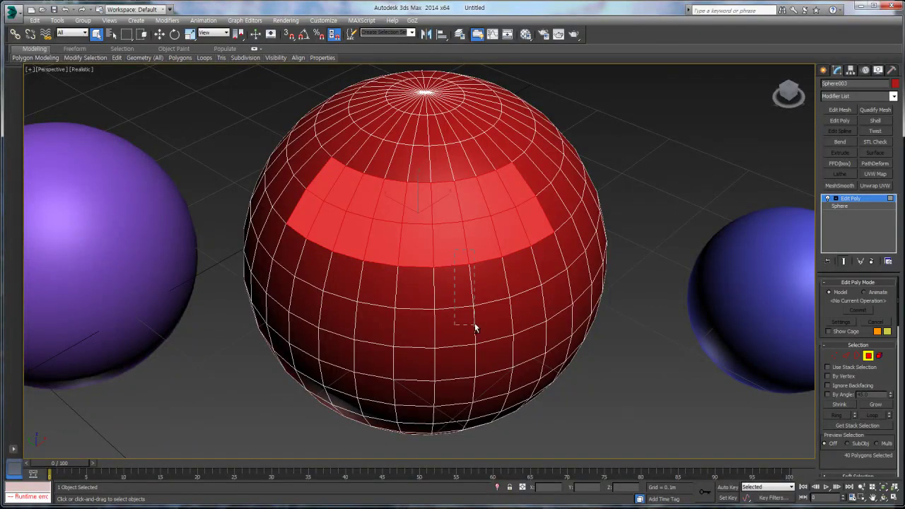
left_click_drag(493, 366, 492, 410, "ctrl")
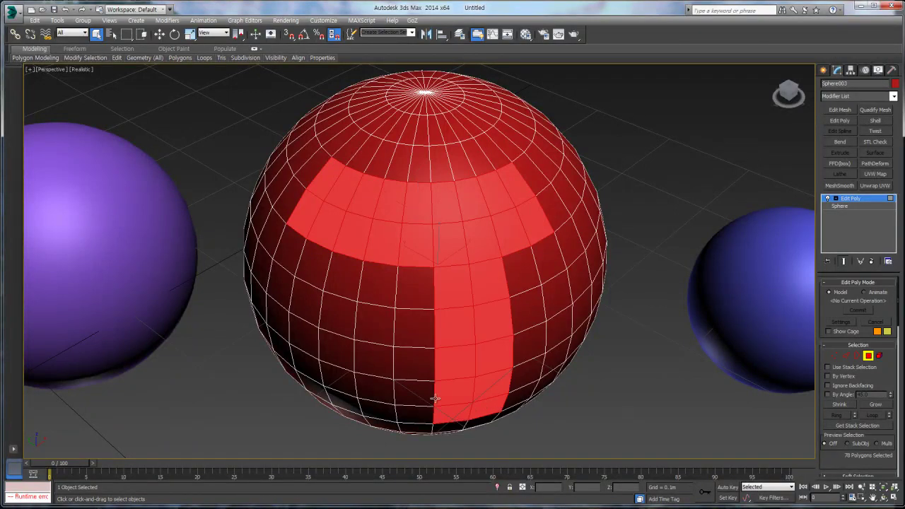
left_click(677, 164)
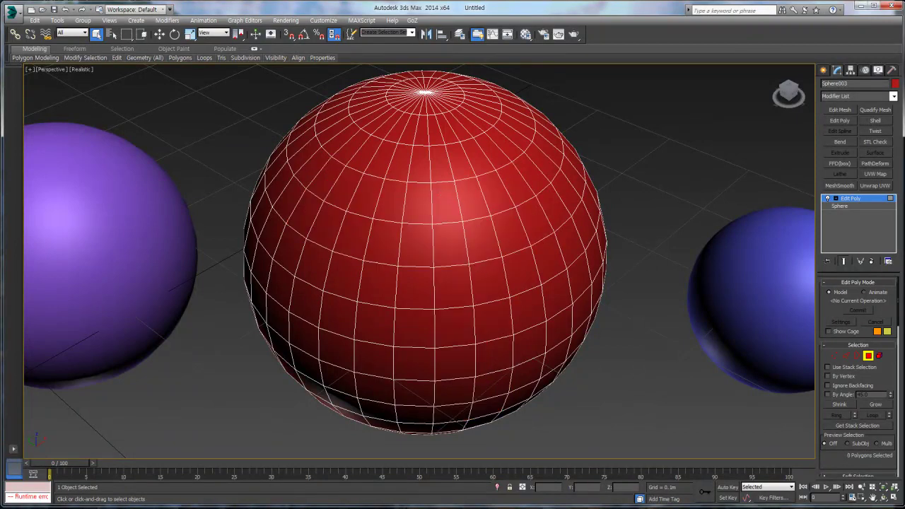
Switch to the Lasso Selection Region, outline a T-shaped group of polygons on the red sphere, and clear the polygon selection
left_click_drag(128, 37, 128, 84)
mouse_move(511, 191)
left_mouse_down()
mouse_move(370, 200)
mouse_move(333, 212)
mouse_move(429, 252)
mouse_move(432, 395)
mouse_move(456, 393)
mouse_move(447, 291)
mouse_move(505, 243)
mouse_move(508, 215)
left_mouse_up()
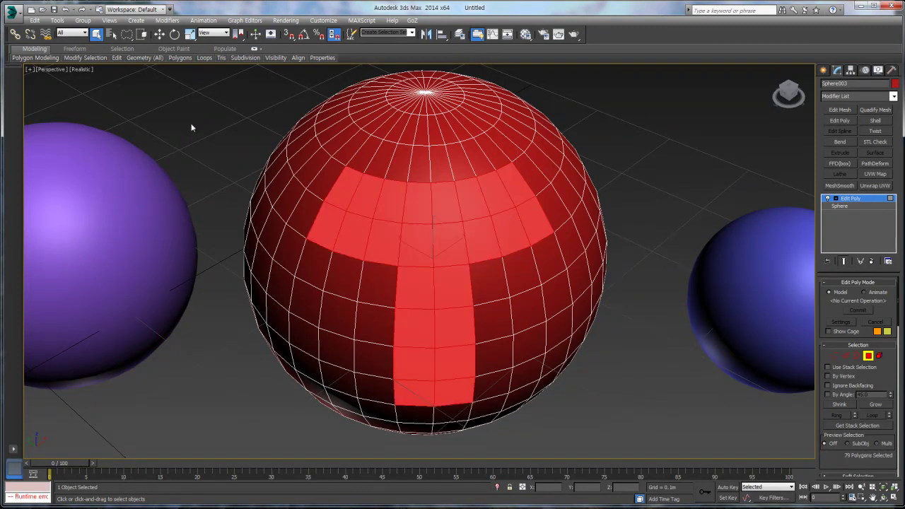
left_click(632, 130)
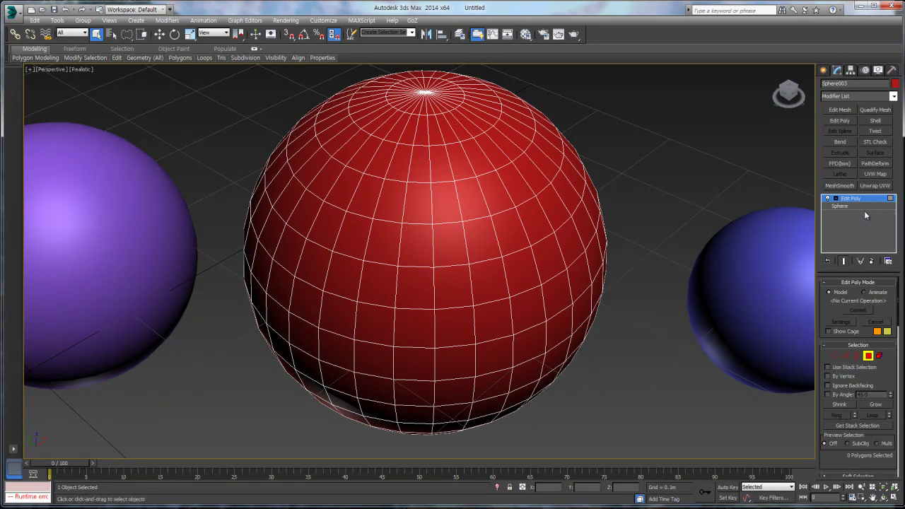
Remove the Edit Poly modifier from the red sphere, set its segments to 38, and deselect it
left_click(873, 262)
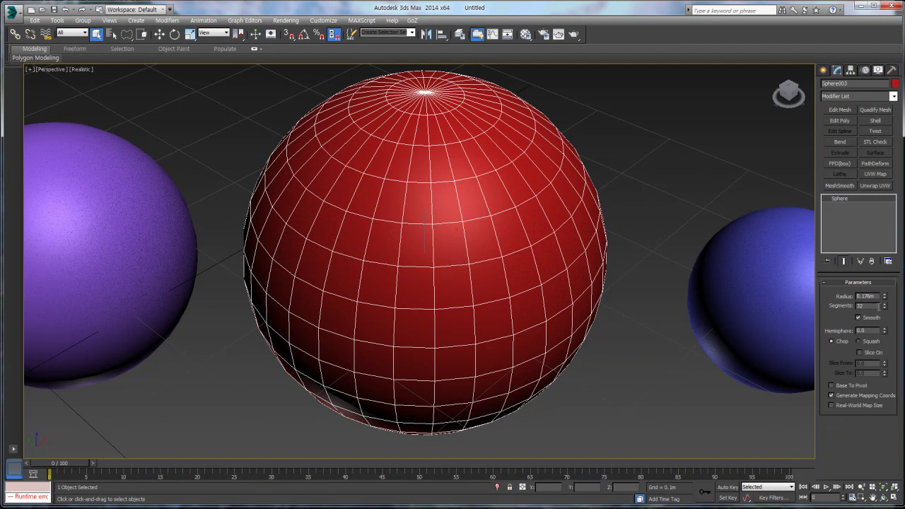
left_click_drag(884, 309, 884, 287)
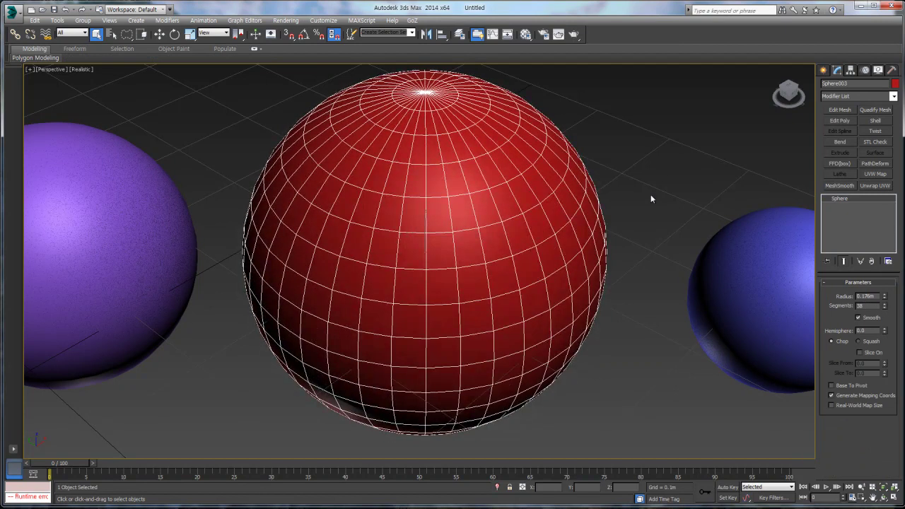
left_click(655, 193)
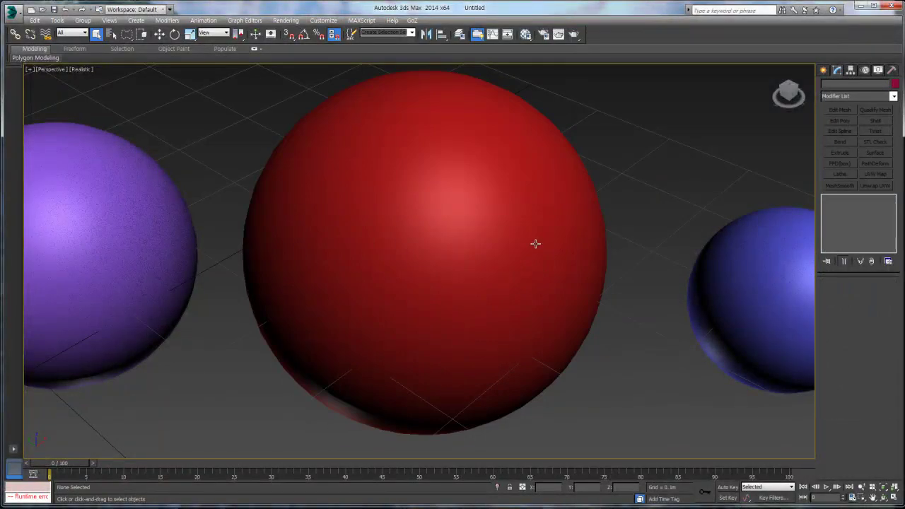
Select the red sphere again and show it enlarged in the maximized Top viewport
left_click(500, 248)
key("alt+w")
right_click(332, 179)
key("alt+w")
middle_click_drag(424, 239, 440, 245)
scroll(483, 273, "up", 5)
middle_click_drag(483, 273, 310, 183)
scroll(297, 194, "up", 4)
middle_click_drag(450, 273, 340, 210)
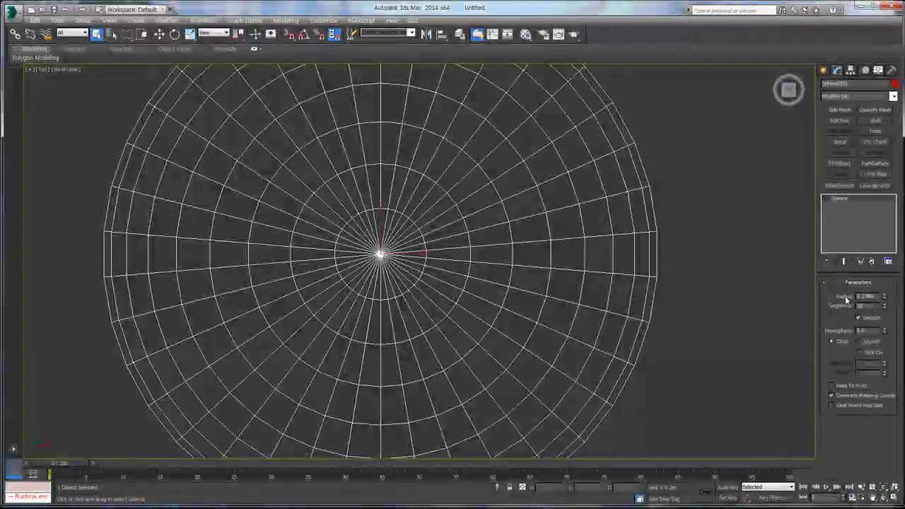
Add an Edit Poly modifier to the 38-segment red sphere and enter its Polygon sub-object level
left_click(839, 121)
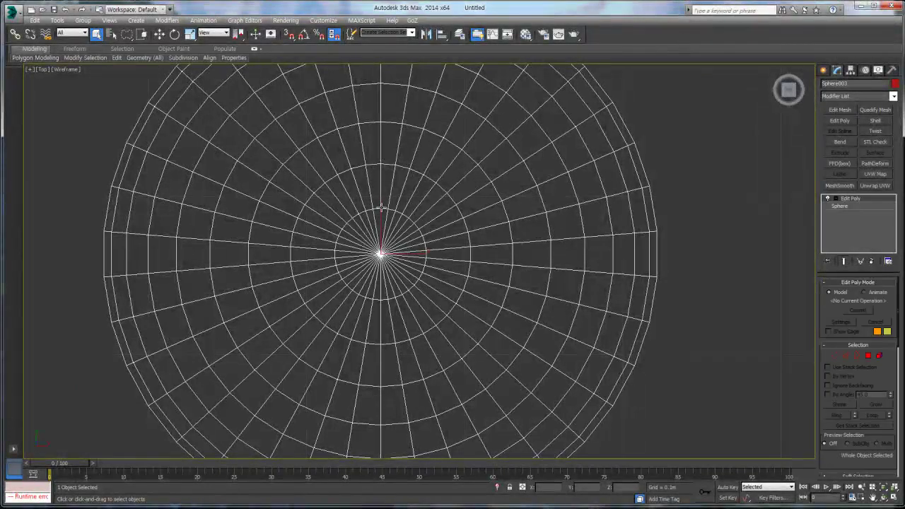
middle_click_drag(381, 218, 393, 226)
scroll(392, 226, "down", 2)
scroll(370, 158, "up", 1)
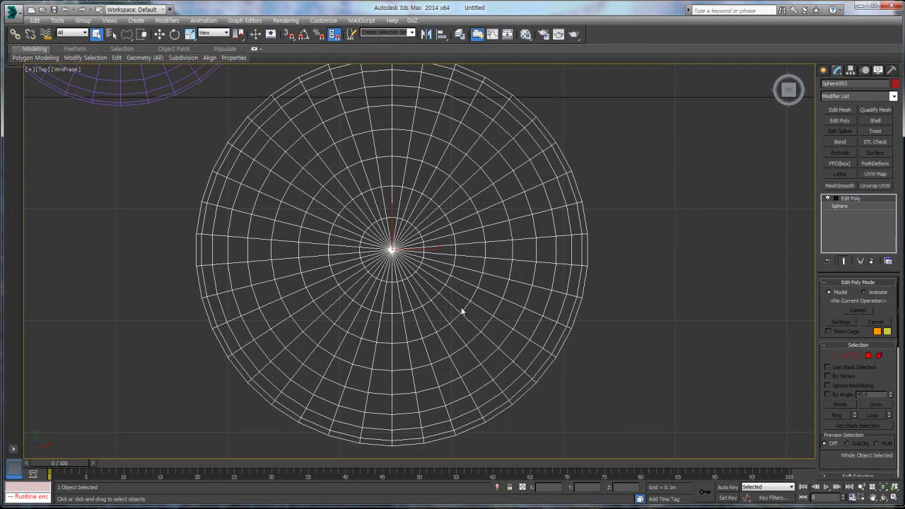
left_click(869, 355)
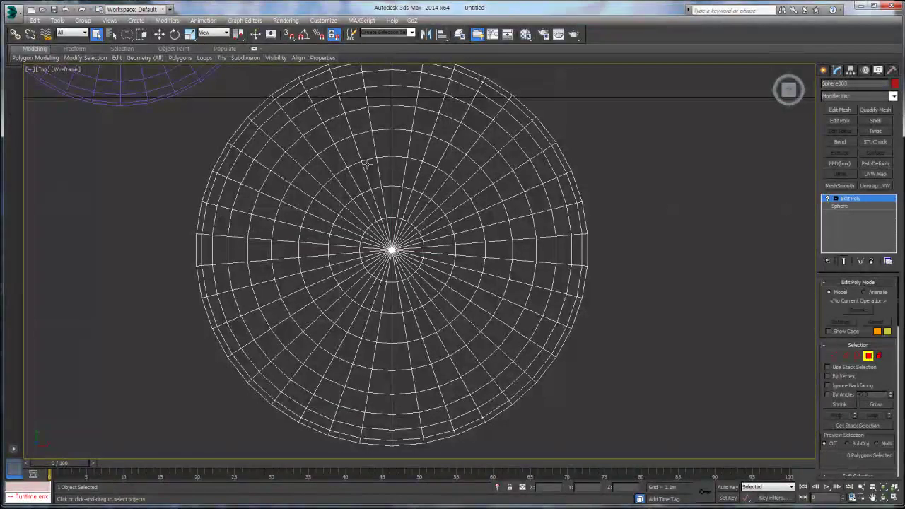
Maximize the Front viewport and select the polygons at the top of the red sphere with the Rectangular Selection Region
key("alt+w")
left_click(611, 189)
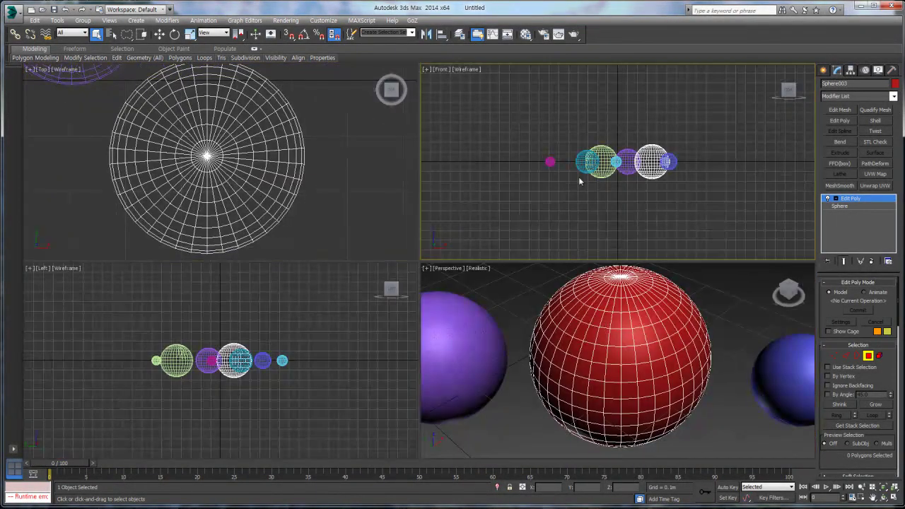
key("alt+w")
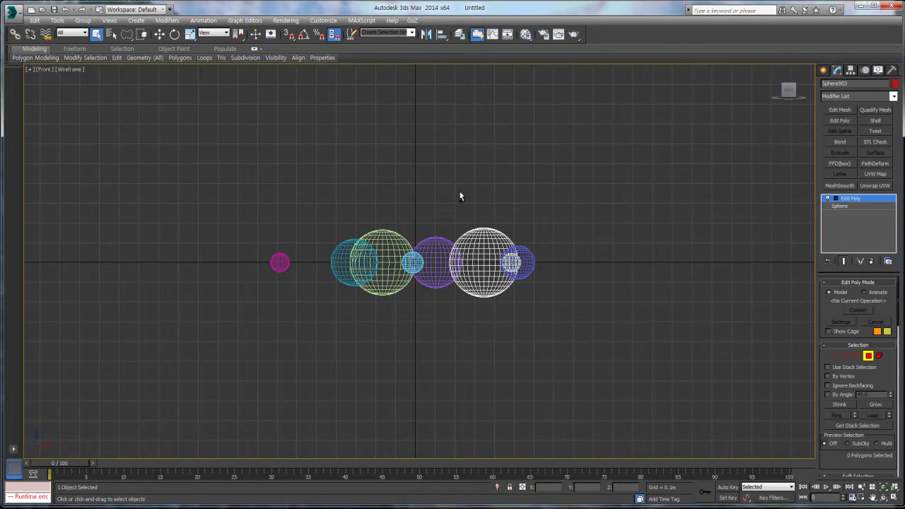
mouse_move(127, 34)
left_mouse_down()
mouse_move(134, 55)
mouse_move(127, 50)
left_mouse_up()
left_click_drag(389, 171, 502, 228)
left_click_drag(591, 240, 591, 238)
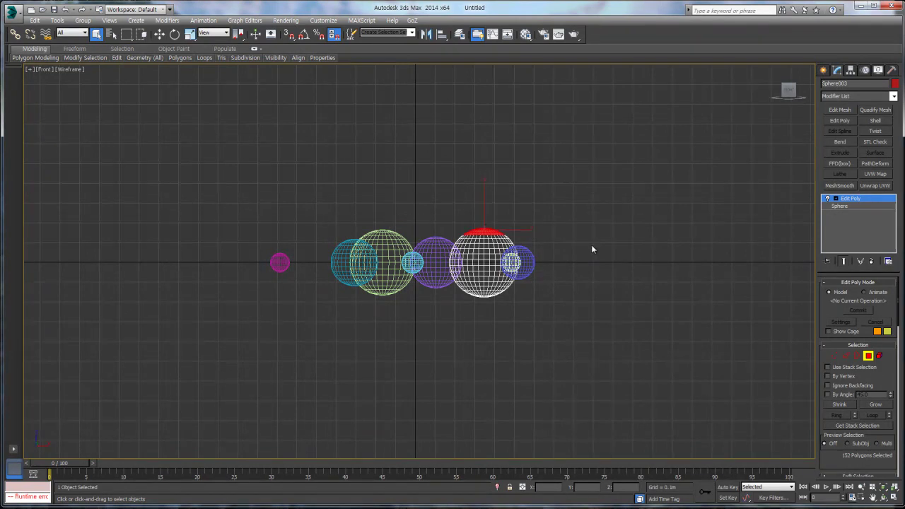
Return to the maximized Top viewport and clear the selection of the sphere's cap polygons
key("alt+w")
key("alt+w")
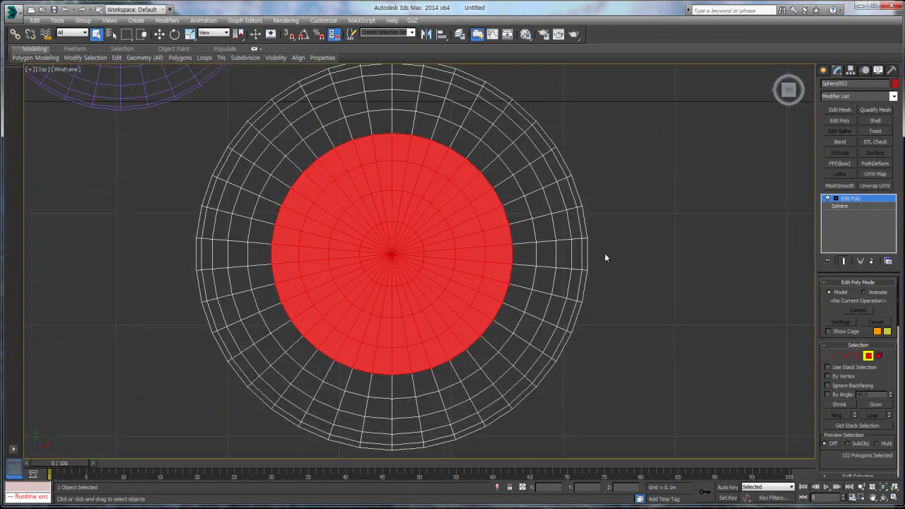
scroll(601, 252, "down", 3)
left_click(656, 261)
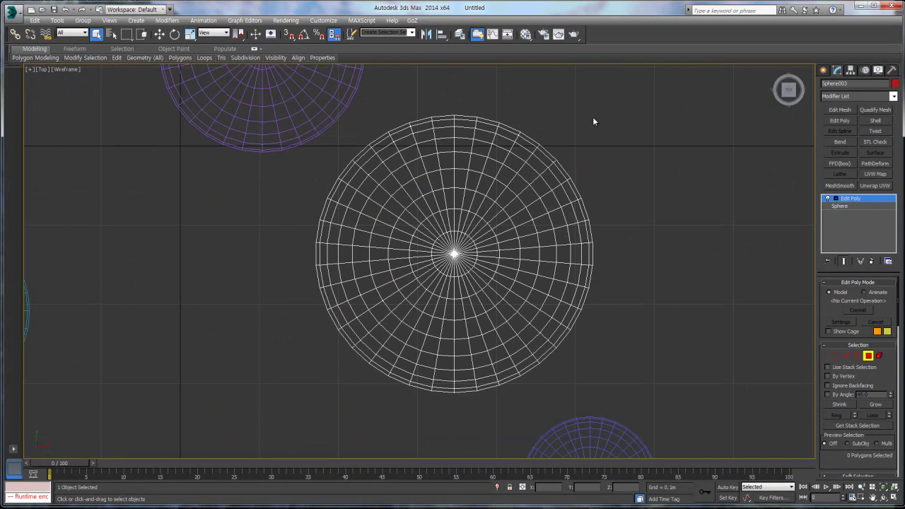
Select the central polygons of the red sphere with a Circular Selection Region drawn from its pole, clear them and leave Polygon level
left_click_drag(129, 39, 129, 57)
middle_click_drag(671, 210, 616, 196)
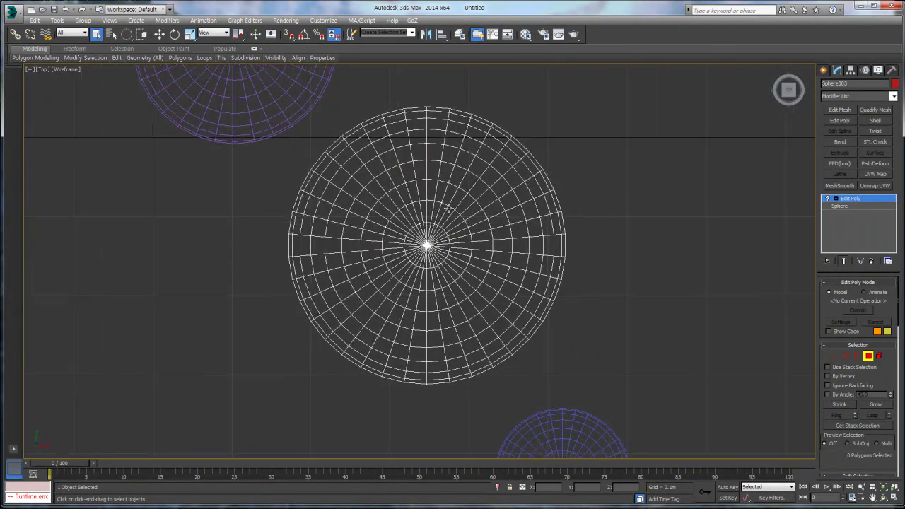
scroll(440, 208, "up", 2)
left_click(417, 272)
left_click_drag(429, 280, 521, 340)
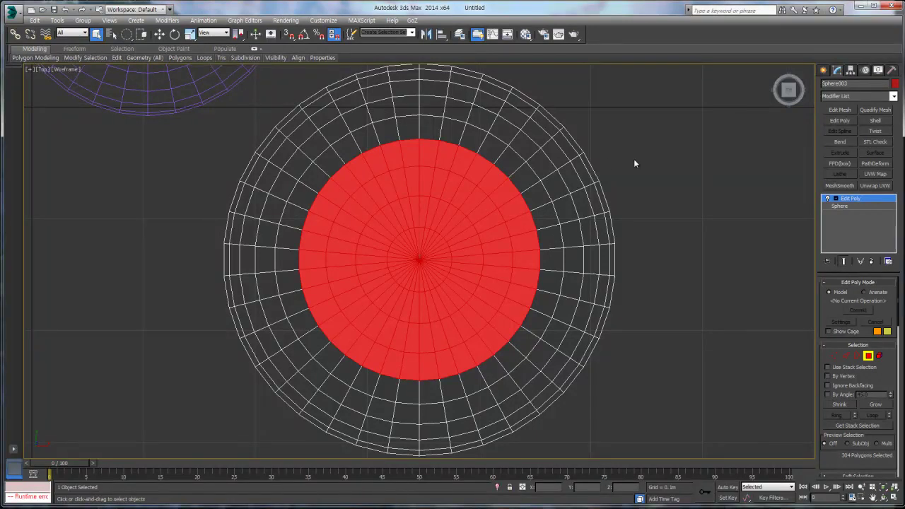
left_click(630, 182)
left_click(861, 199)
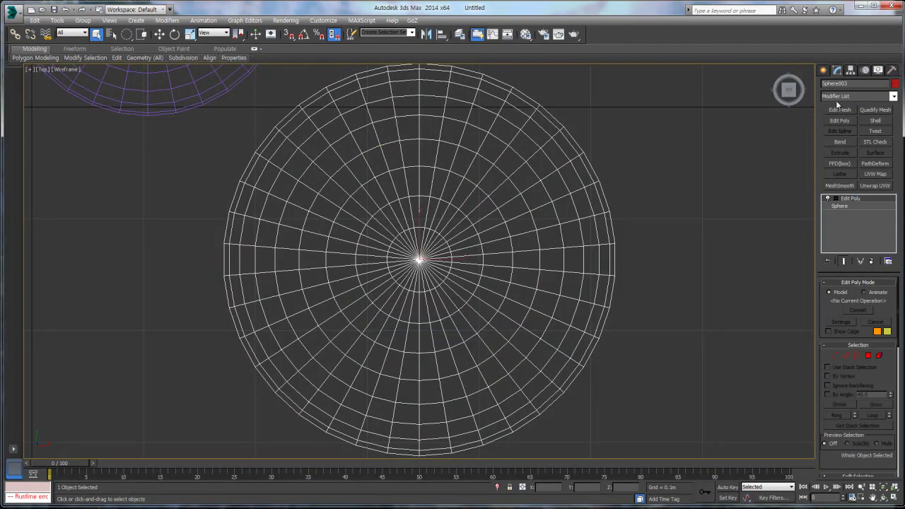
Create a plane about 10 m long and 11 m wide in the Top view, enclosing all the spheres
left_click(825, 70)
scroll(586, 172, "down", 5)
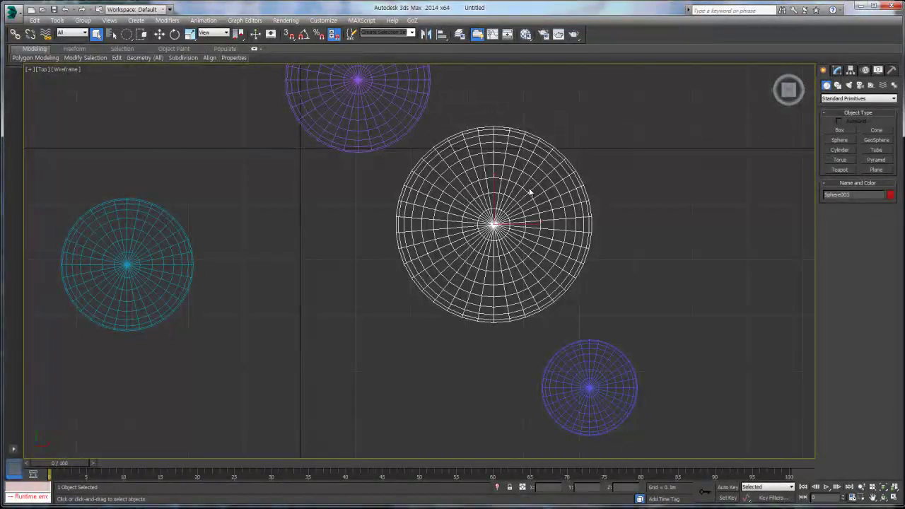
key("alt+w")
key("alt+w")
scroll(294, 197, "down", 5)
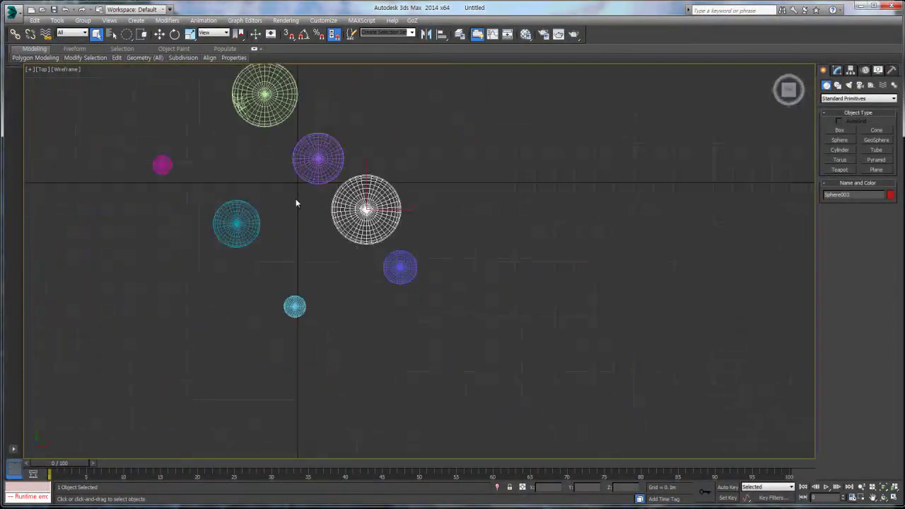
left_click(877, 170)
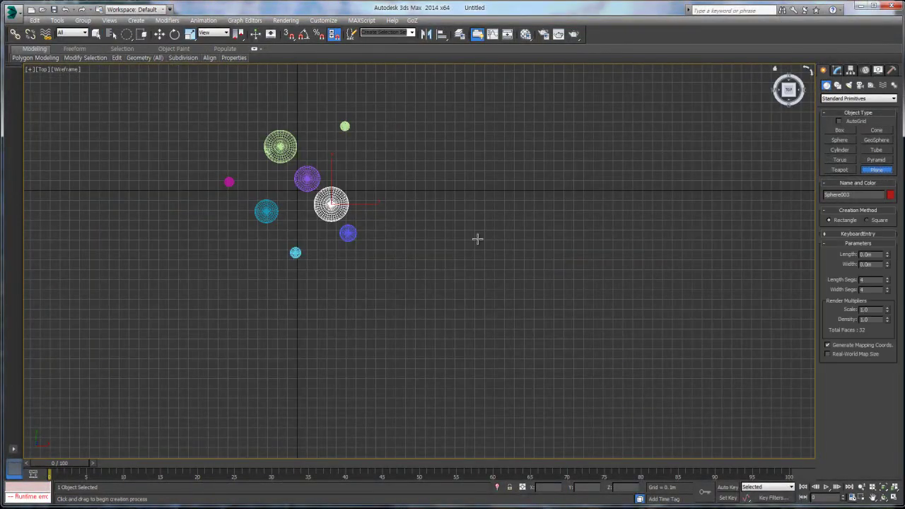
scroll(430, 228, "down", 5)
left_click_drag(239, 106, 622, 455)
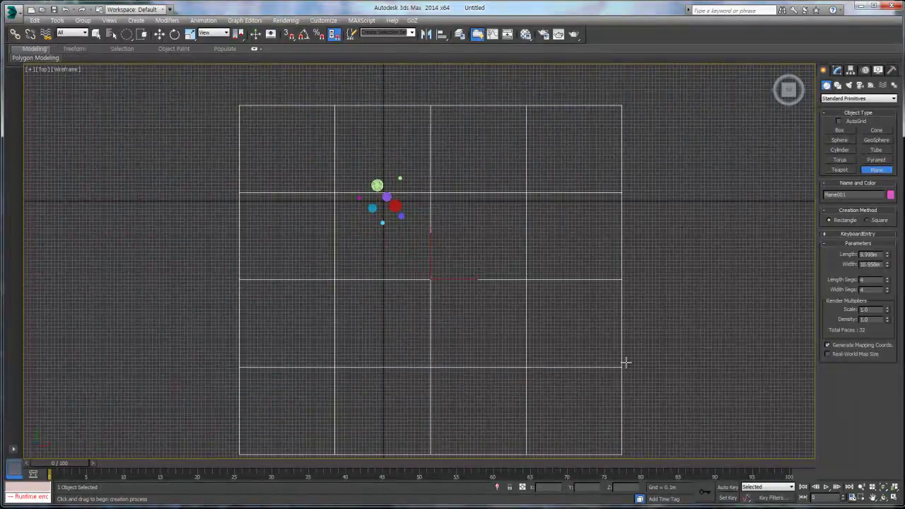
middle_click_drag(620, 424, 606, 370)
right_click(636, 275)
Set the plane's length segments and width segments to 100 each
left_click(837, 70)
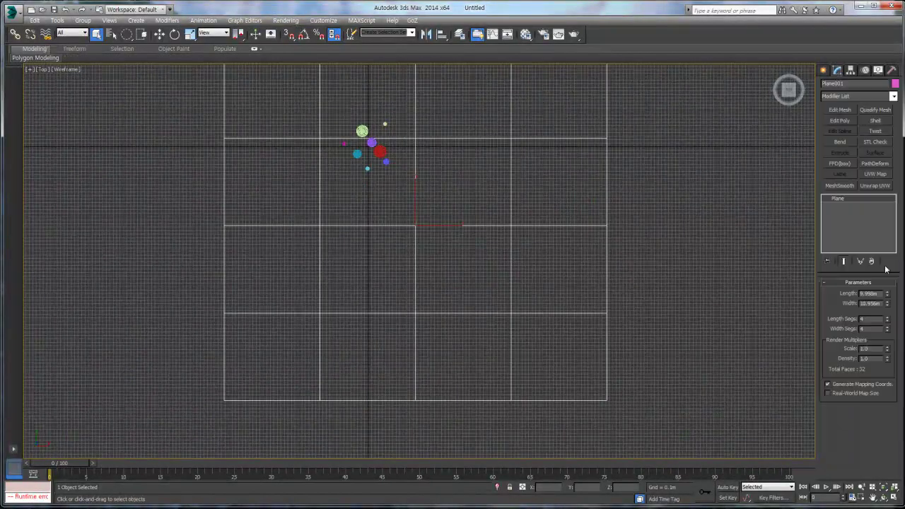
left_click_drag(888, 325, 892, 310)
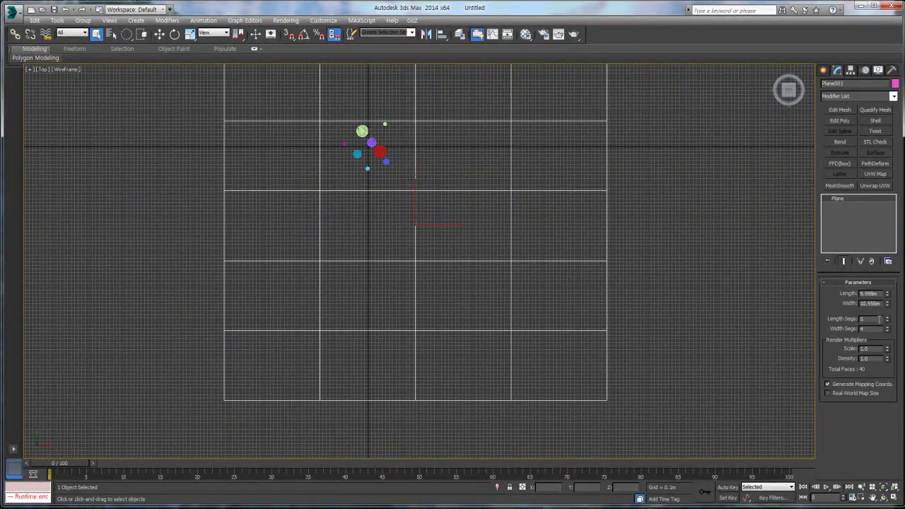
type("0")
key("Tab")
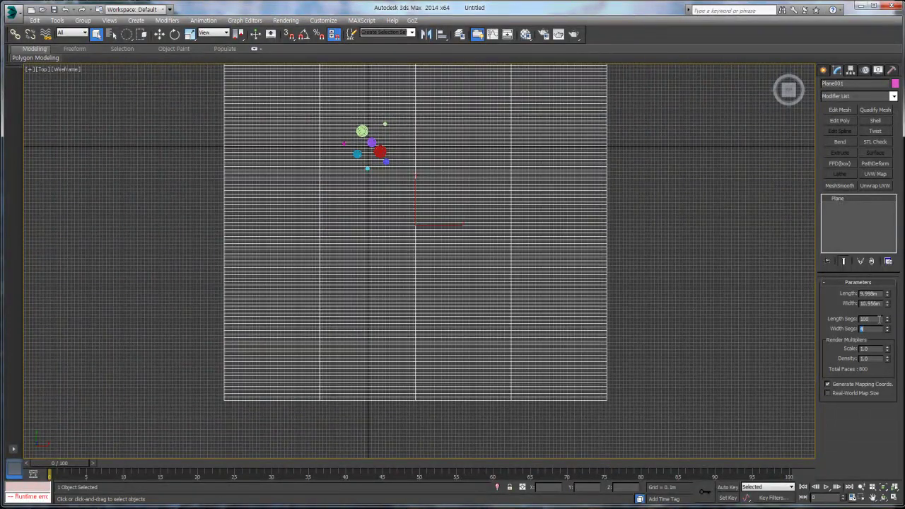
type("100")
key("Return")
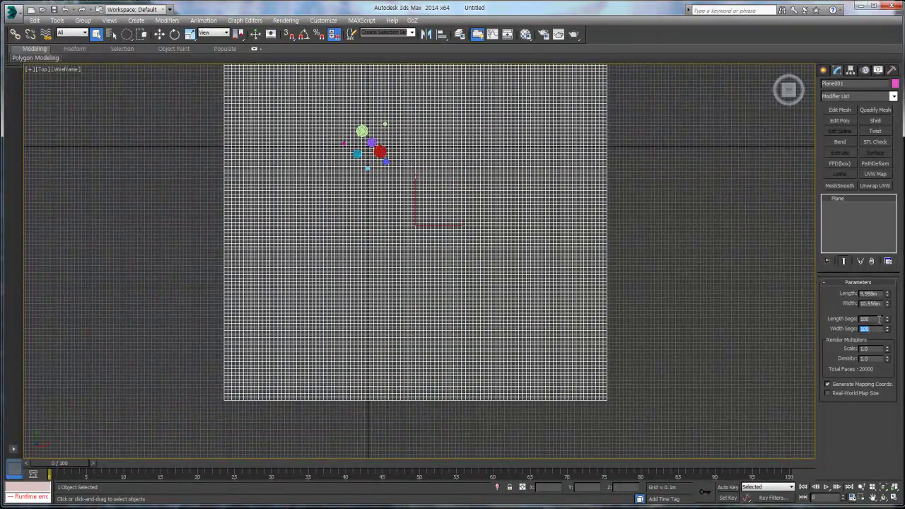
Switch to the lasso selection region, and add Edit Poly to the plane at Vertex level
scroll(675, 319, "down", 3)
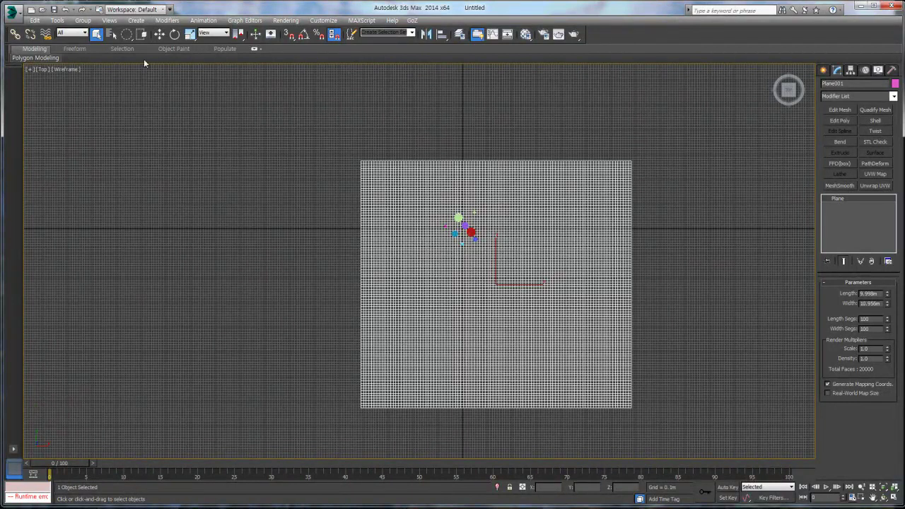
left_click_drag(127, 34, 439, 112)
middle_click_drag(491, 120, 508, 106)
scroll(452, 122, "up", 3)
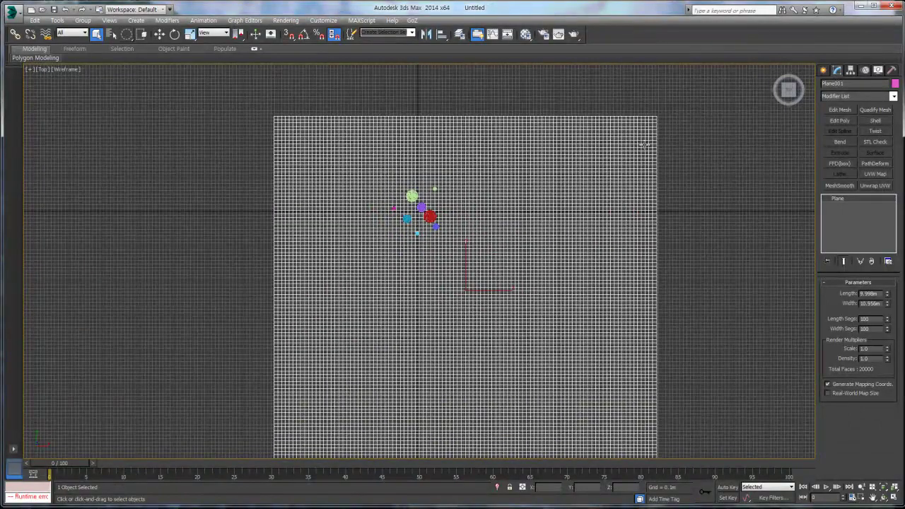
left_click(840, 121)
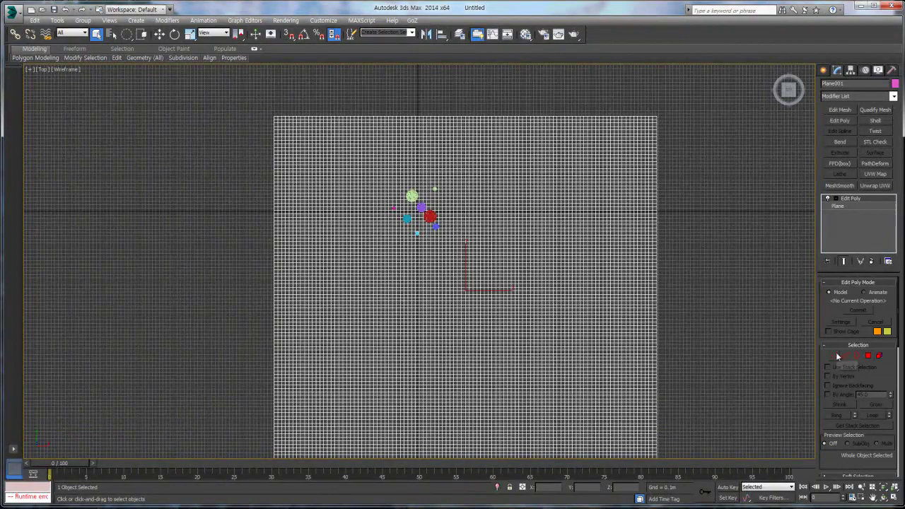
left_click(835, 355)
Select the plane's vertices along its far edge and upper corners with one wavy freehand lasso outline
middle_click_drag(713, 238, 739, 220)
left_click_drag(705, 89, 615, 89)
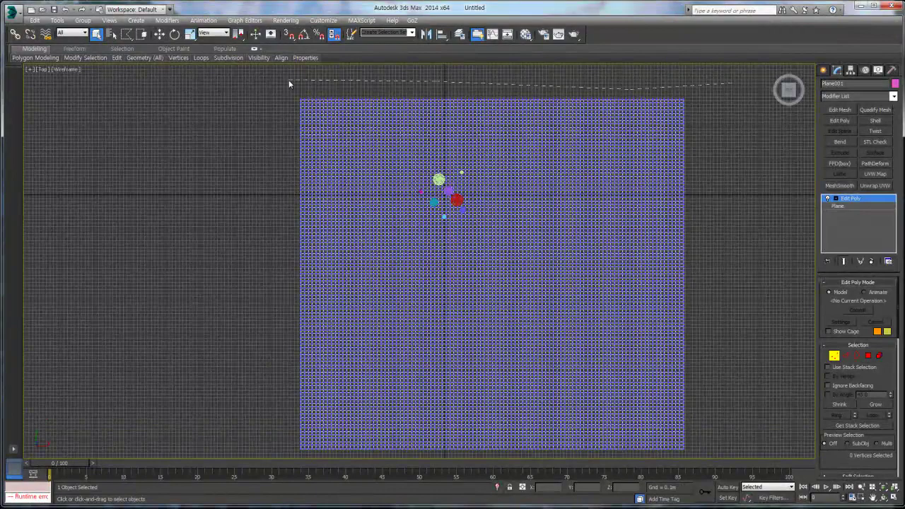
mouse_move(269, 187)
left_mouse_down()
mouse_move(307, 275)
mouse_move(339, 281)
mouse_move(345, 263)
left_mouse_up()
left_click_drag(318, 193, 321, 165)
mouse_move(317, 127)
left_mouse_down()
mouse_move(353, 121)
mouse_move(378, 147)
mouse_move(433, 142)
mouse_move(518, 182)
left_mouse_up()
mouse_move(652, 277)
left_mouse_down()
mouse_move(774, 224)
mouse_move(733, 84)
left_mouse_up()
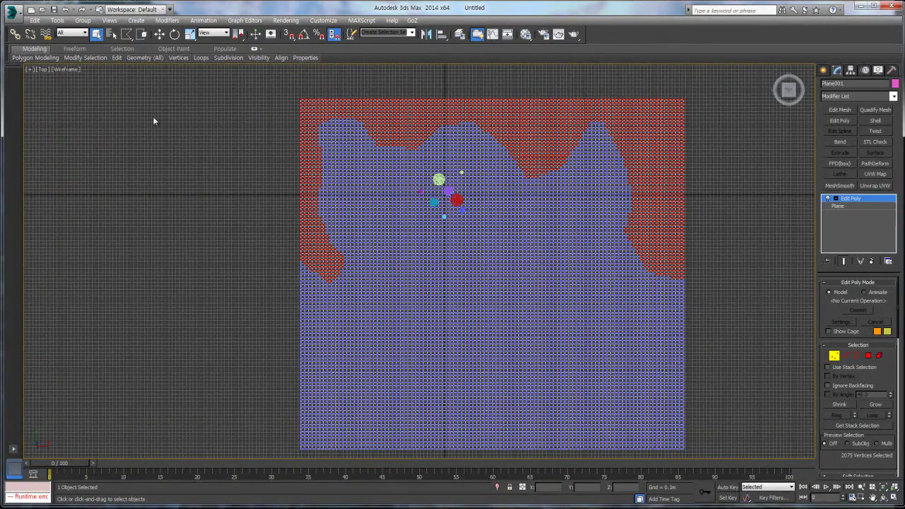
Maximize the Perspective viewport and examine the selected vertices across the whole plane
middle_click_drag(384, 182, 336, 177)
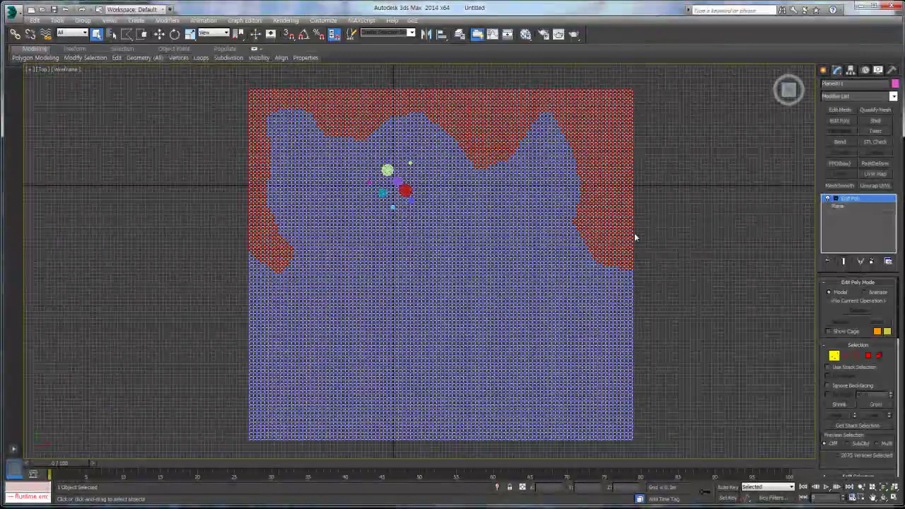
key("alt+w")
middle_click(512, 323)
key("alt+w")
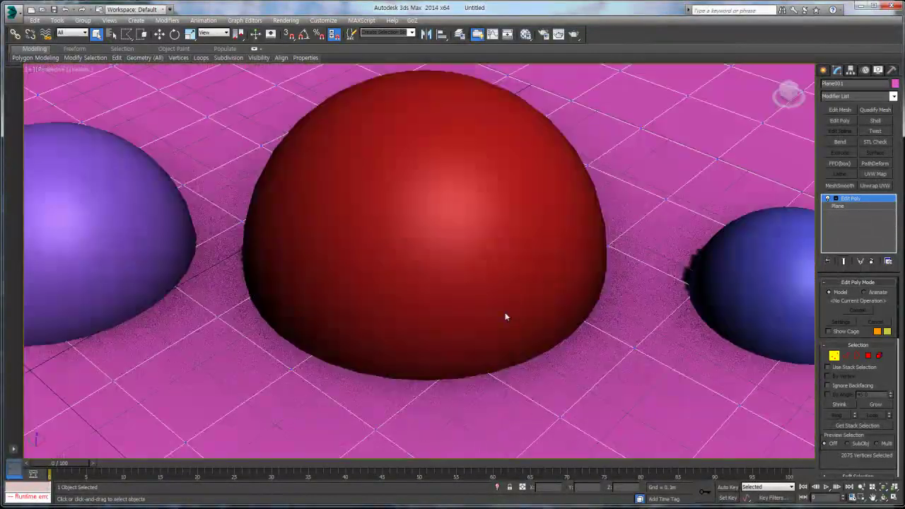
scroll(498, 305, "down", 15)
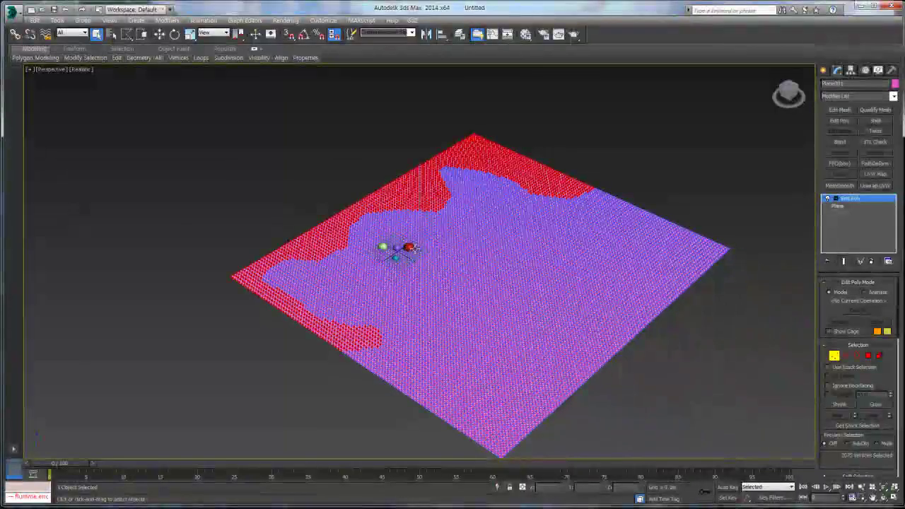
scroll(417, 247, "up", 3)
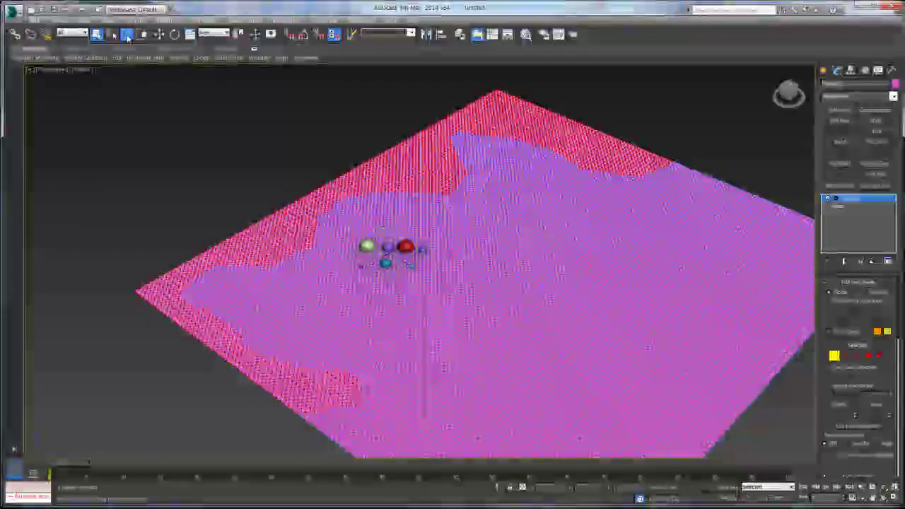
Restore the rectangular selection region, and delete the plane after leaving Vertex level
mouse_move(127, 38)
left_mouse_down()
mouse_move(127, 63)
mouse_move(128, 52)
left_mouse_up()
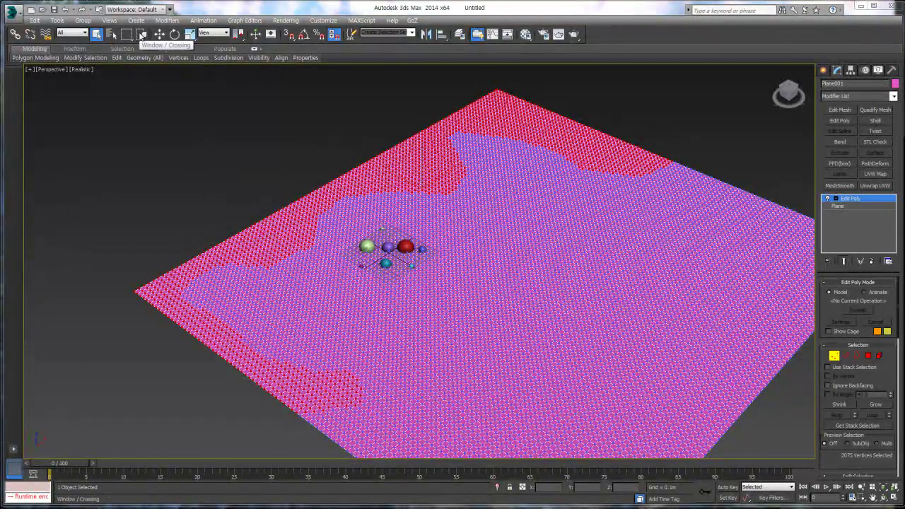
left_click(861, 199)
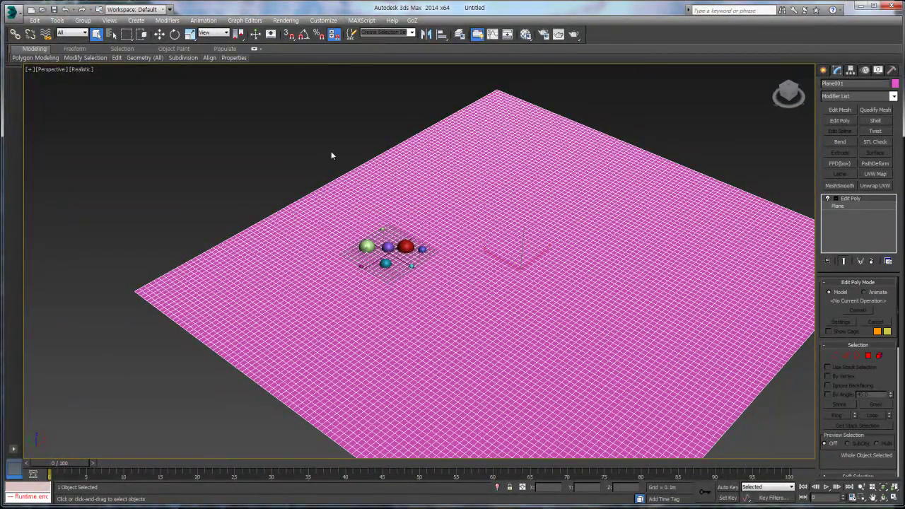
key("Delete")
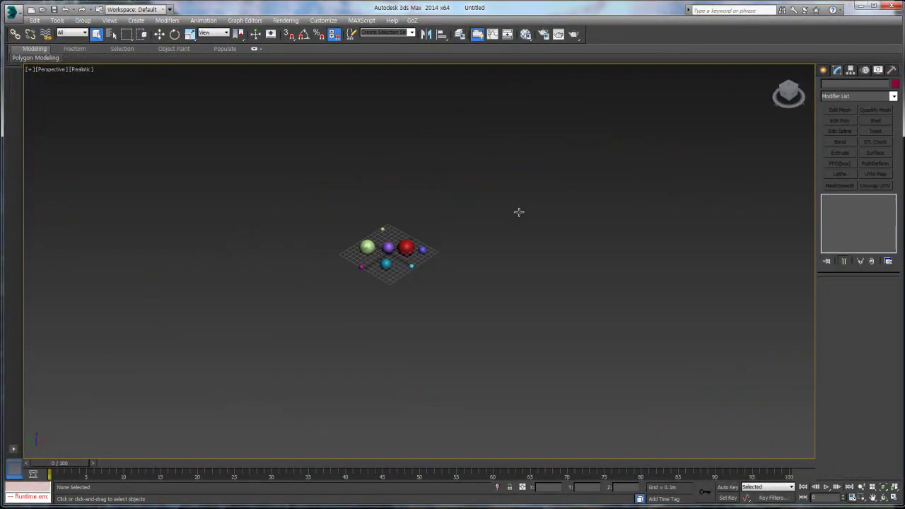
Frame the red sphere in the Perspective viewport to inspect it, and clear the selection with all spheres in view
left_click(408, 245)
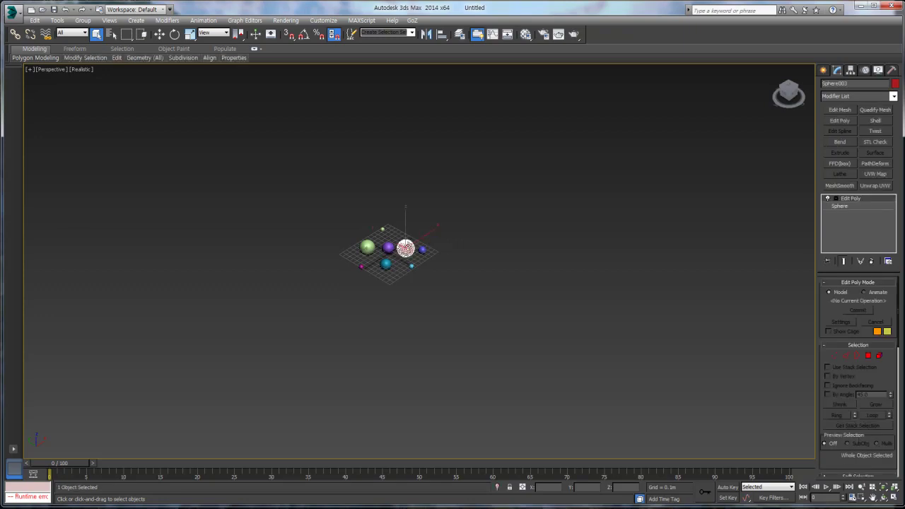
left_click(884, 487)
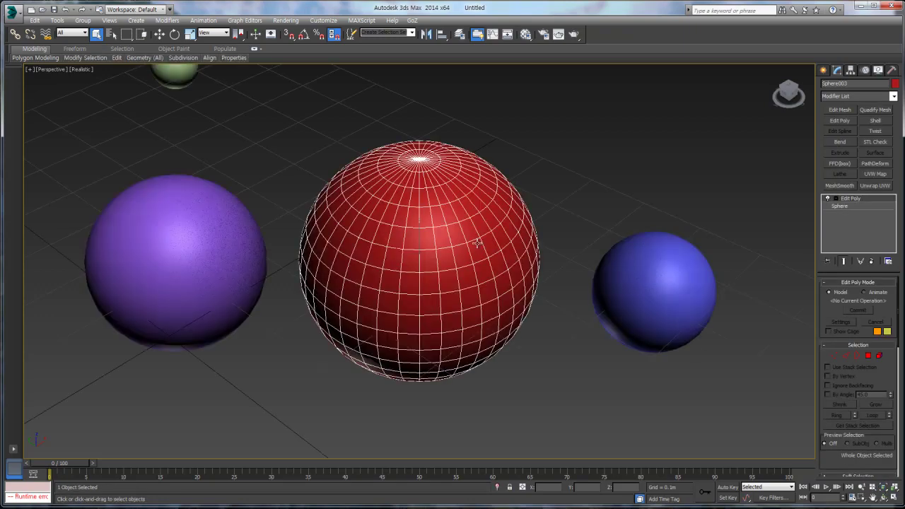
scroll(477, 243, "up", 4)
middle_click_drag(479, 233, 508, 225)
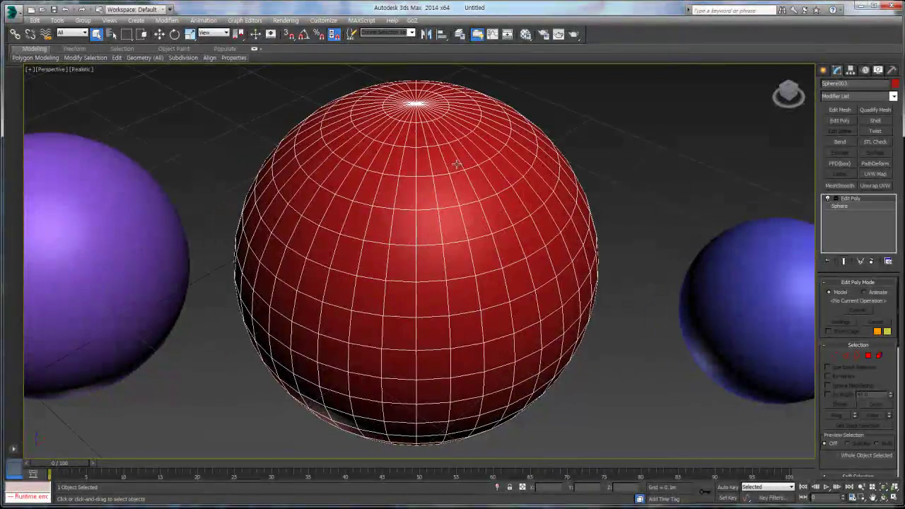
scroll(295, 158, "down", 8)
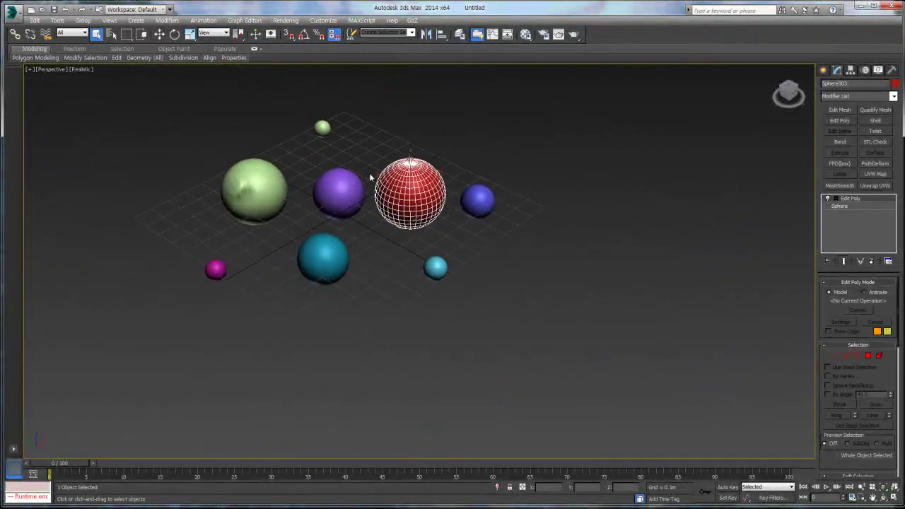
left_click(329, 141)
middle_click_drag(275, 117, 323, 147)
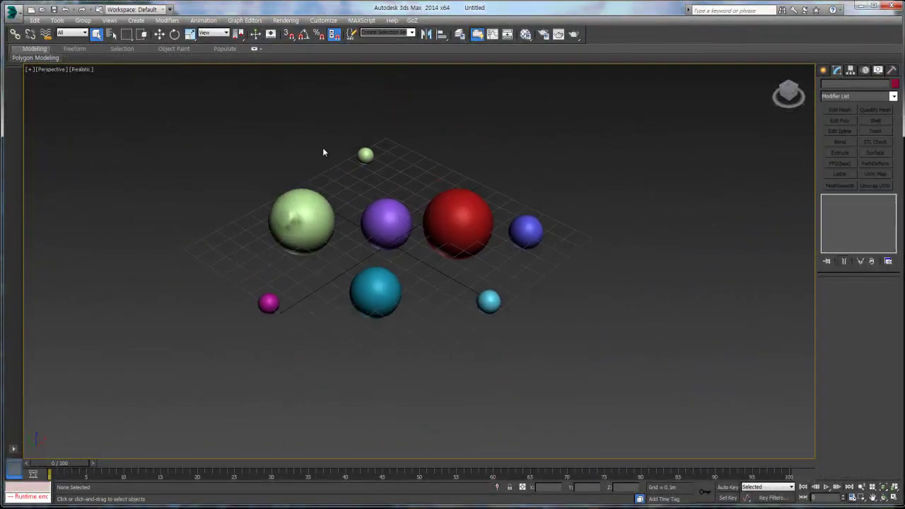
Select the two green, purple, teal and magenta spheres with a rectangular Crossing region, and clear the selection
left_click(142, 37)
left_click_drag(299, 259, 334, 293)
left_click_drag(427, 341, 389, 345)
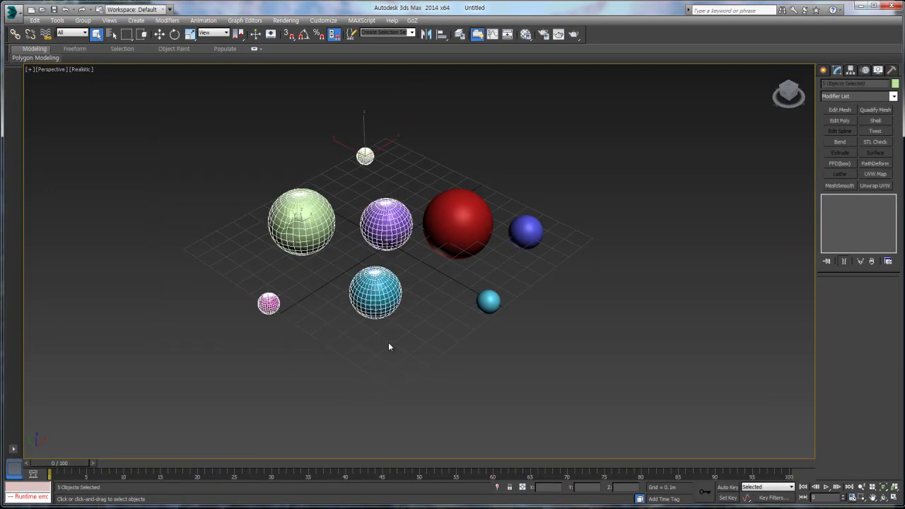
left_click(235, 128)
Switch to Window selection, try rectangular regions over the green, purple and teal spheres, and clear the selection
left_click(142, 35)
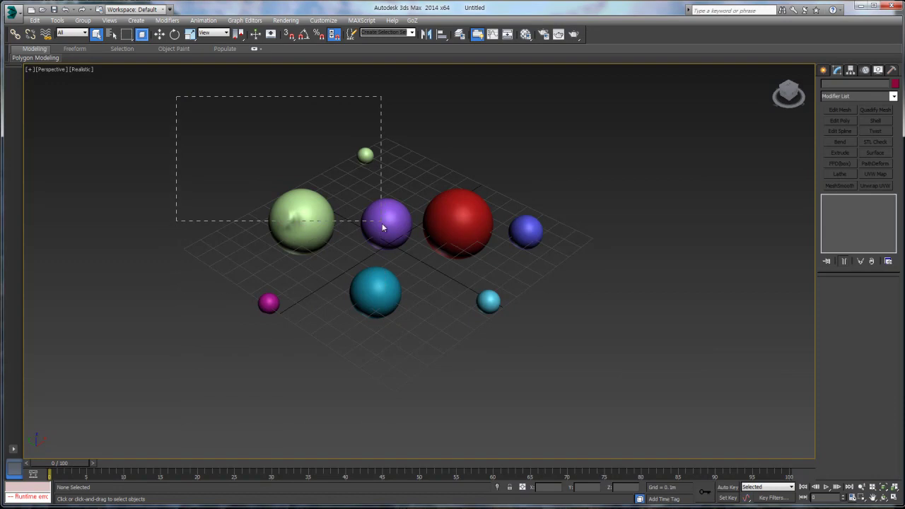
left_click_drag(382, 271, 294, 245)
left_click_drag(375, 363, 382, 361)
left_click(392, 354)
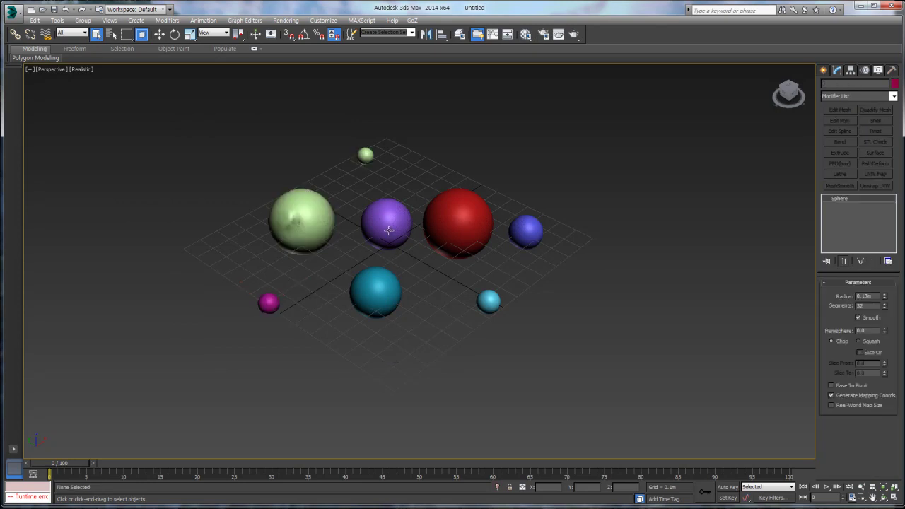
Frame the purple sphere and add an Edit Poly modifier to it at Polygon level
left_click(389, 221)
key("z")
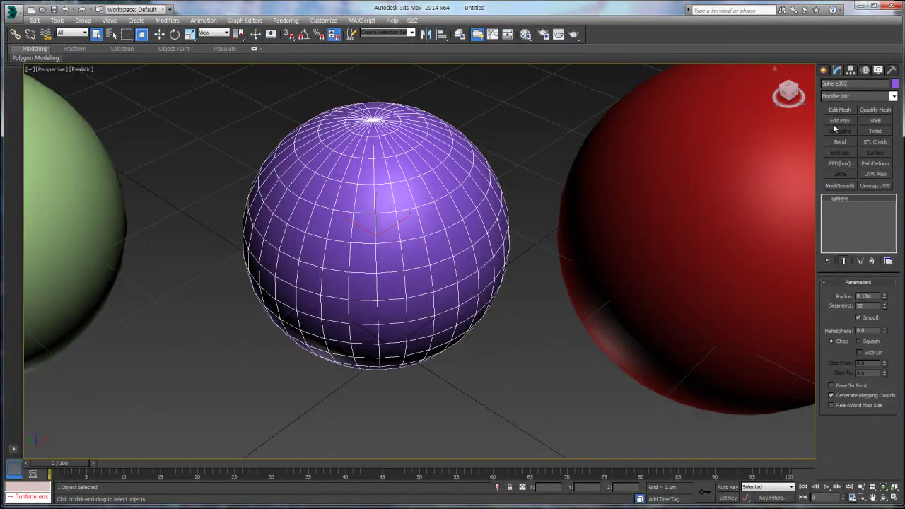
left_click(848, 96)
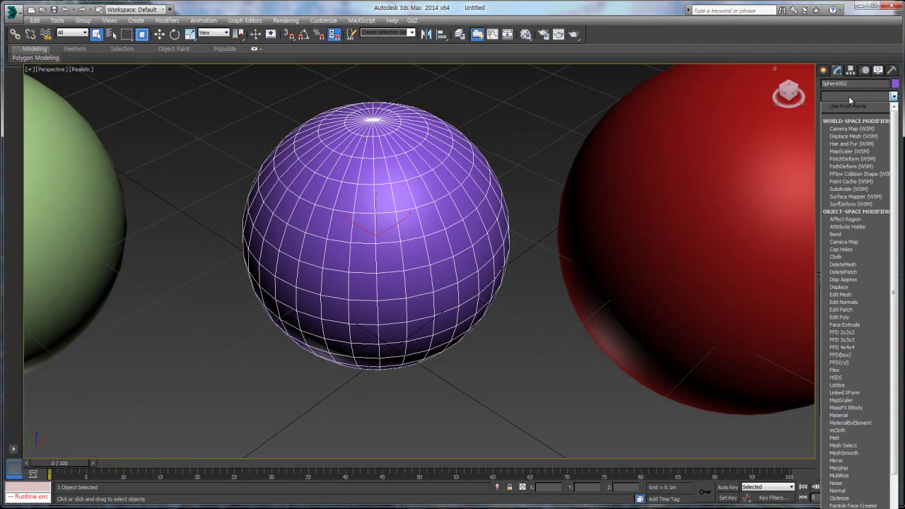
left_click(843, 317)
left_click(868, 355)
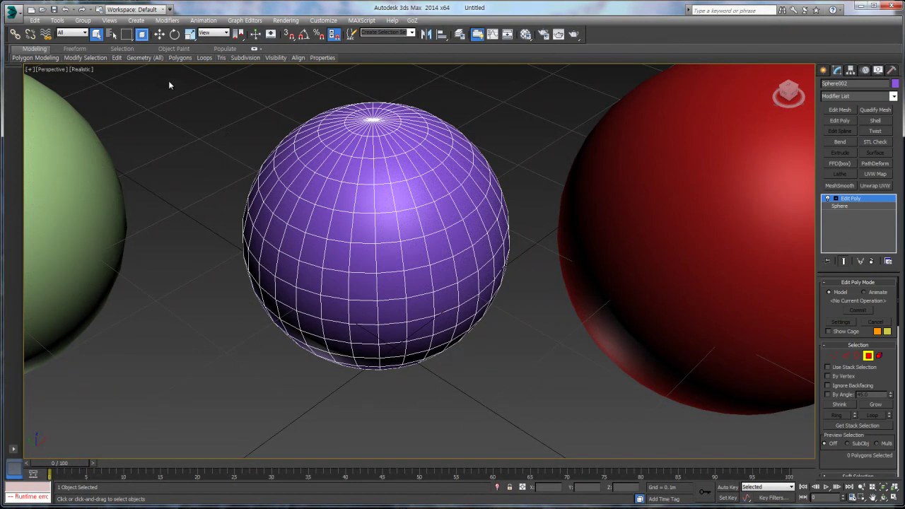
Compare Window and Crossing region selection on the purple sphere's side polygons, and leave Polygon level with nothing selected and Crossing active
left_click_drag(299, 188, 350, 265)
left_click_drag(349, 266, 348, 266)
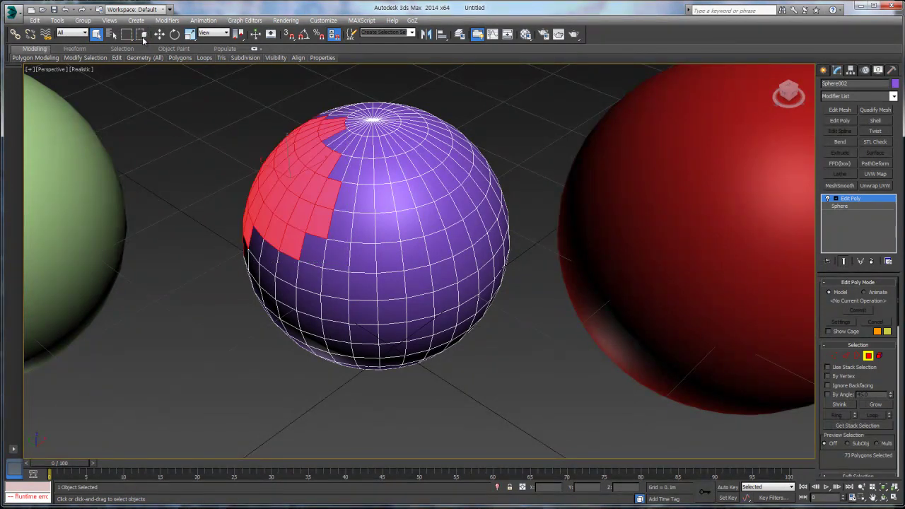
left_click_drag(344, 283, 358, 292)
left_click(219, 264)
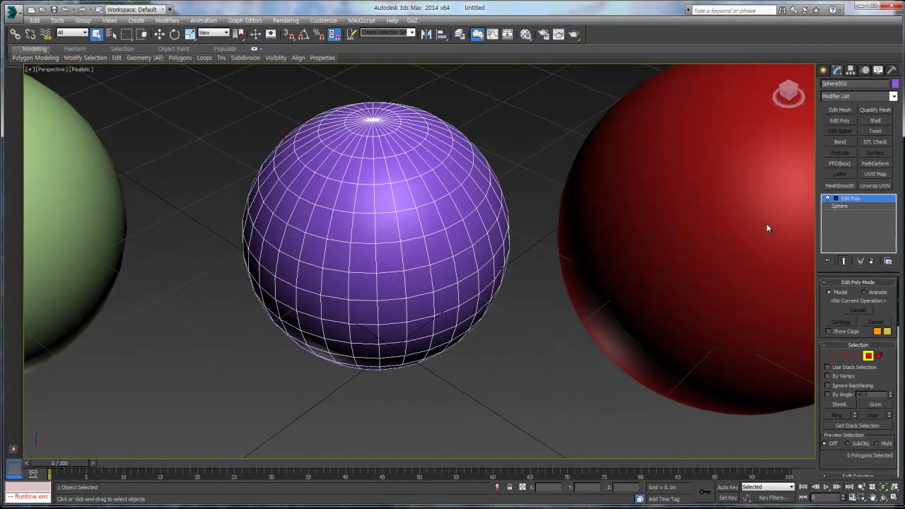
left_click(866, 201)
Create a tall thin cylinder with a radius of about 0.022 m and a height of about 2.44 m beside the red sphere
left_click(822, 71)
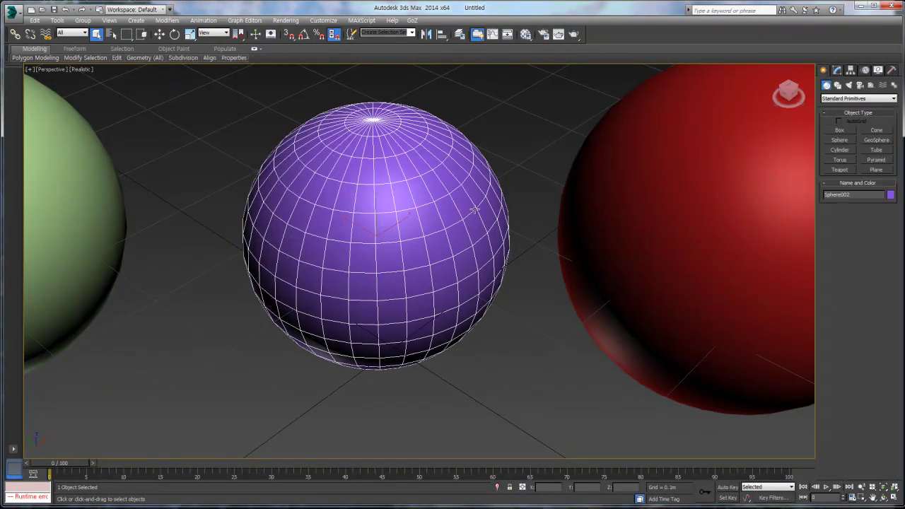
scroll(792, 130, "down", 10)
scroll(794, 120, "up", 3)
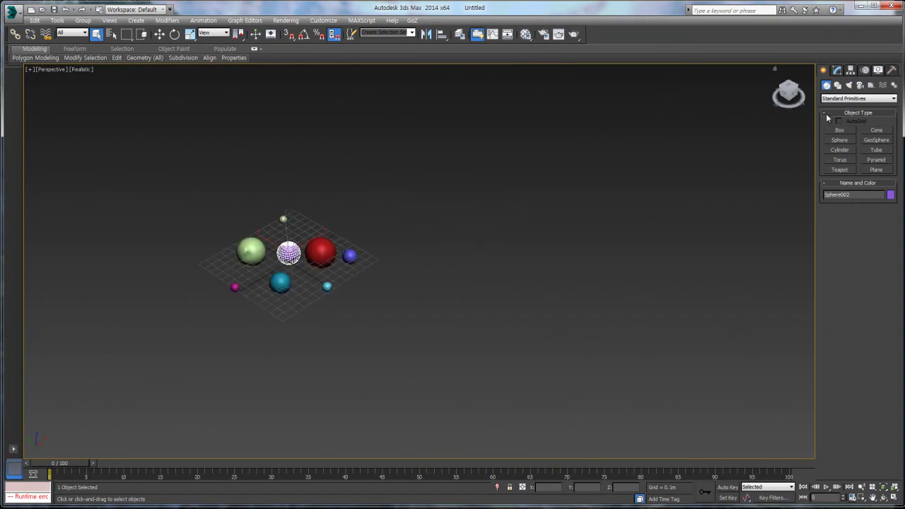
left_click(840, 150)
left_click_drag(331, 286, 332, 286)
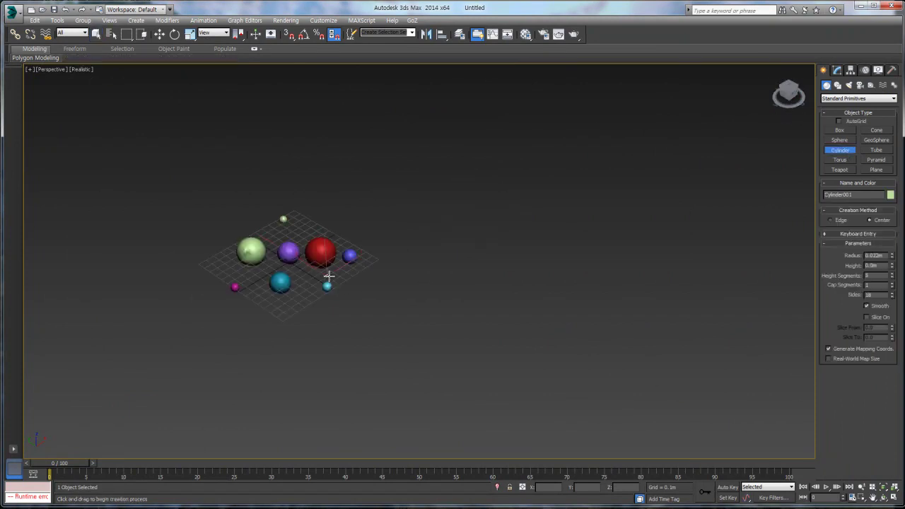
left_click(306, 54)
right_click(293, 99)
middle_click_drag(293, 102, 315, 166)
scroll(315, 162, "up", 3)
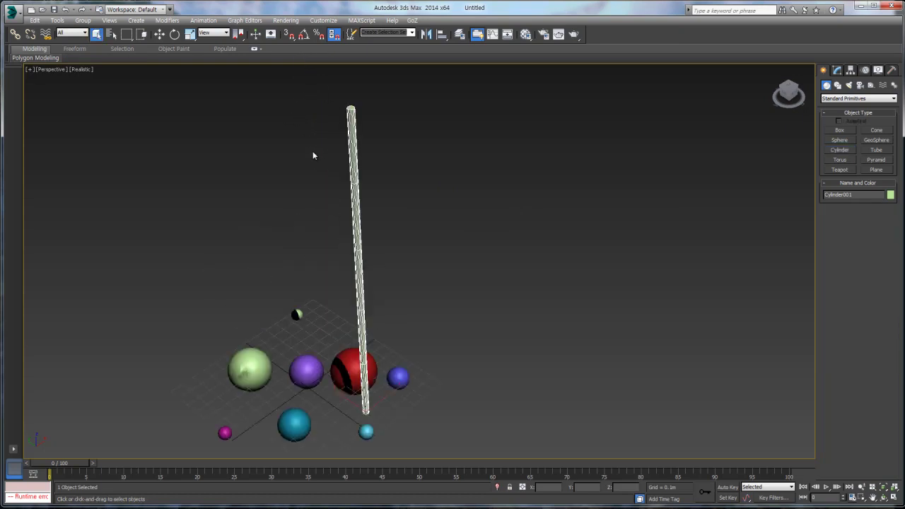
Add an Edit Poly modifier to the cylinder and enter its Polygon level
left_click(837, 69)
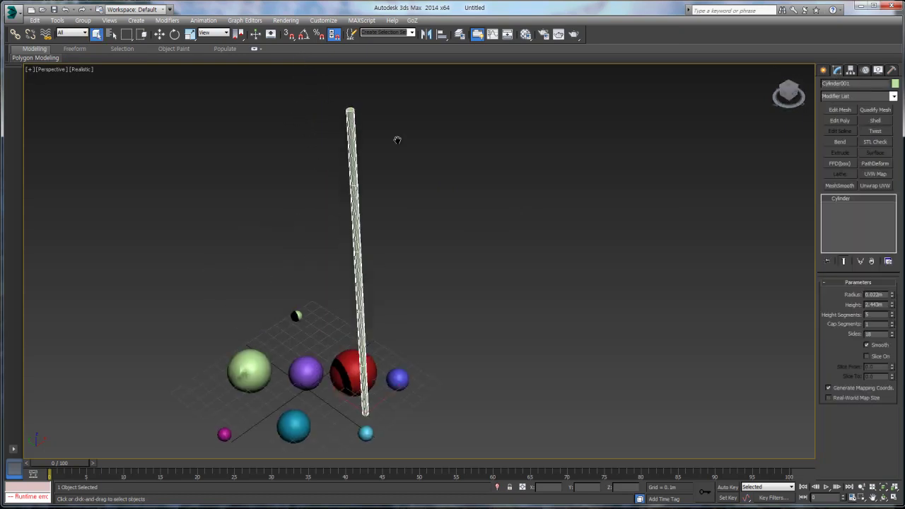
middle_click_drag(408, 237, 559, 232)
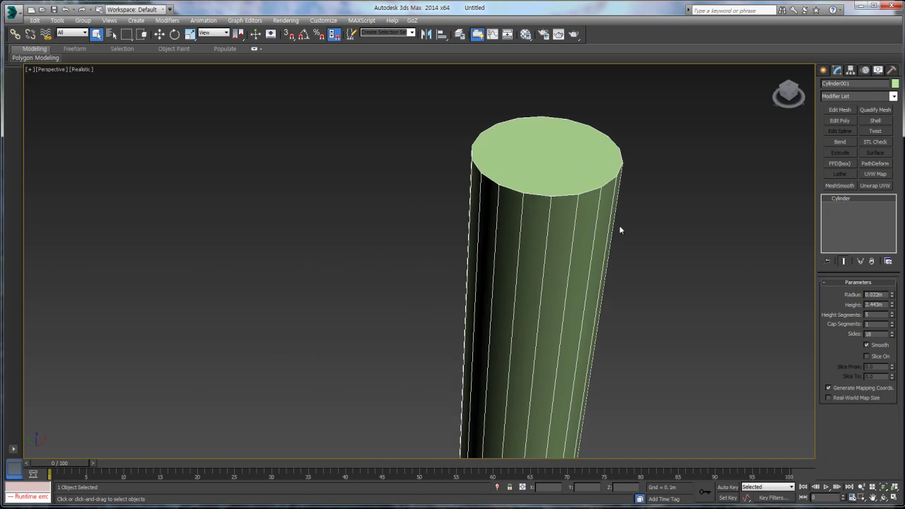
left_click(840, 120)
left_click(868, 355)
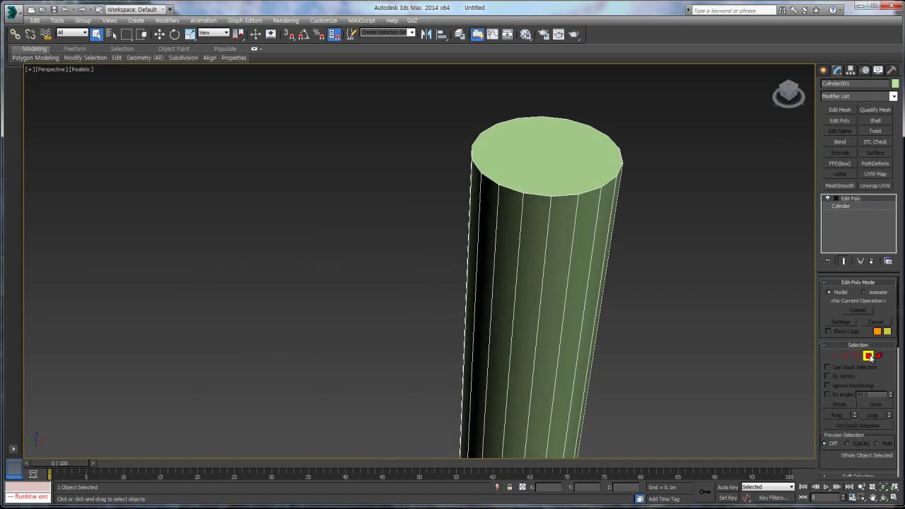
Clear the pick on the cylinder's cap and select its upper polygons with a rectangular Crossing region
left_click(549, 165)
left_click(623, 211)
scroll(623, 210, "down", 8)
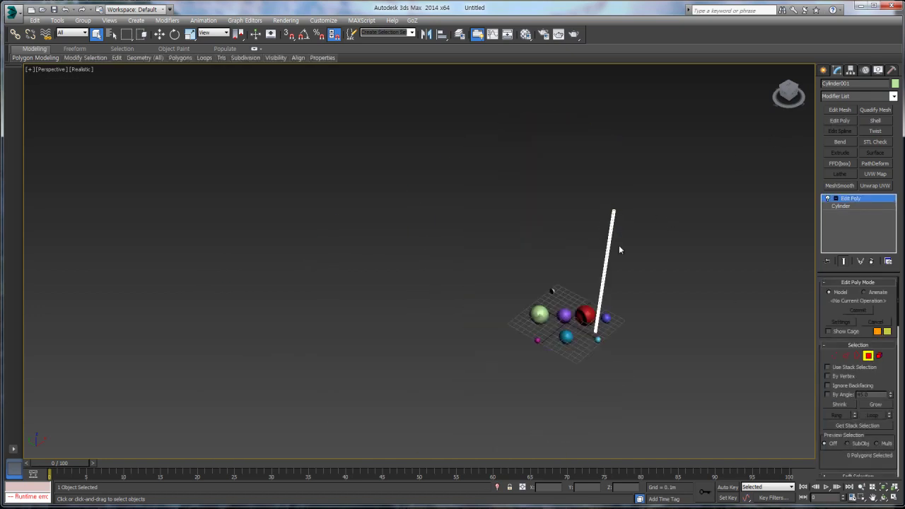
middle_click_drag(645, 259, 523, 233)
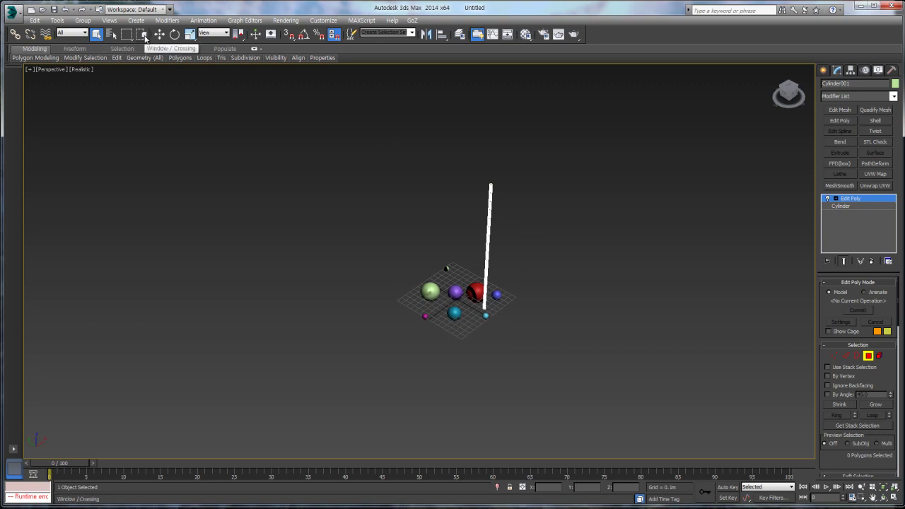
left_click_drag(478, 182, 495, 263)
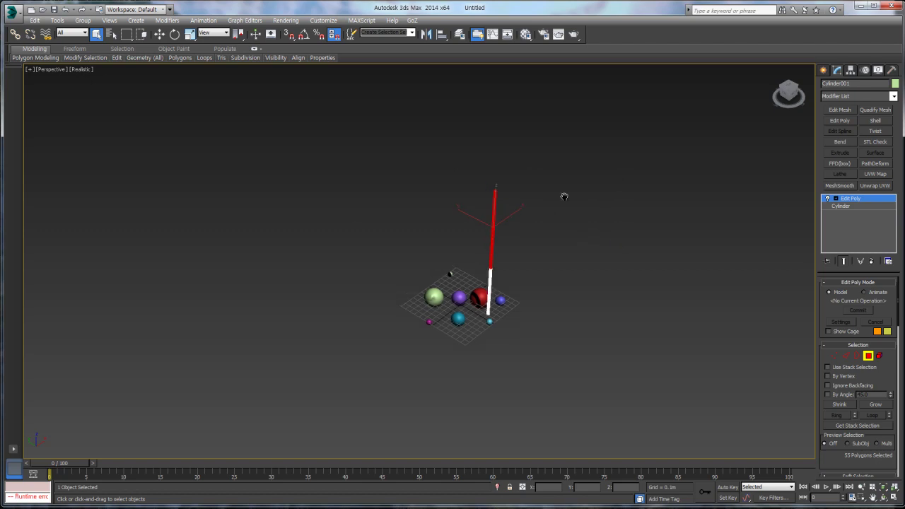
Inspect the selected polygons on the thin cylinder up close and clear the polygon selection
scroll(535, 196, "up", 5)
middle_click_drag(209, 178, 274, 177)
scroll(307, 226, "up", 4)
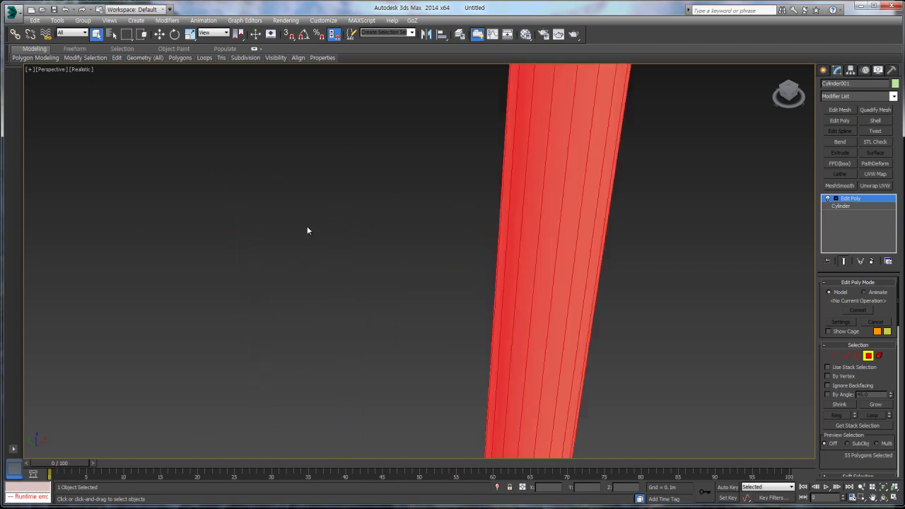
scroll(525, 305, "down", 6)
left_click(434, 305)
middle_click_drag(518, 336, 434, 254)
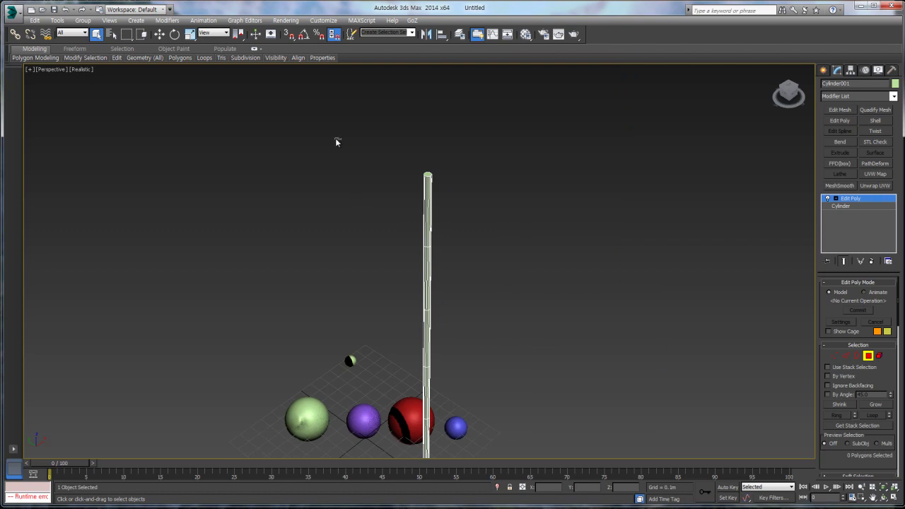
Region-select the cylinder's upper polygons with Crossing and subtract the side polygons, keeping only the top cap selected
left_click_drag(336, 142, 606, 258)
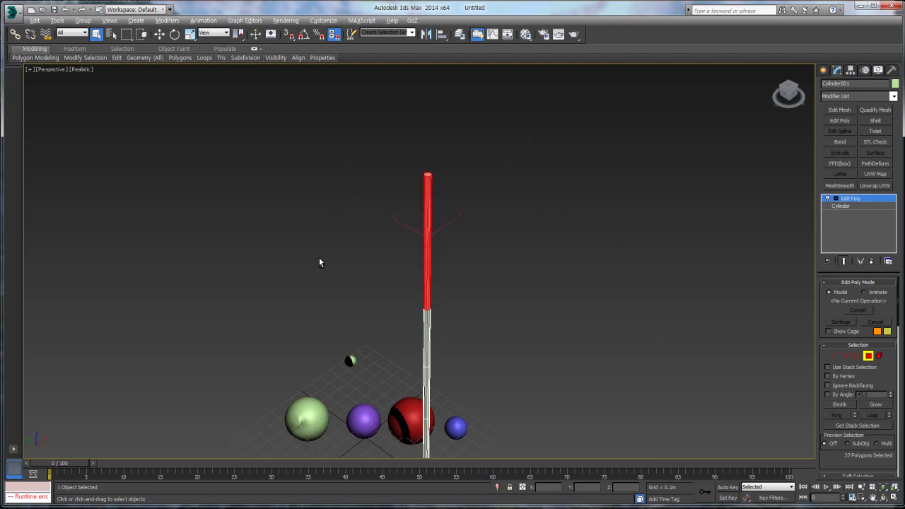
left_click_drag(319, 260, 693, 429, "alt")
left_click_drag(386, 223, 562, 302, "alt")
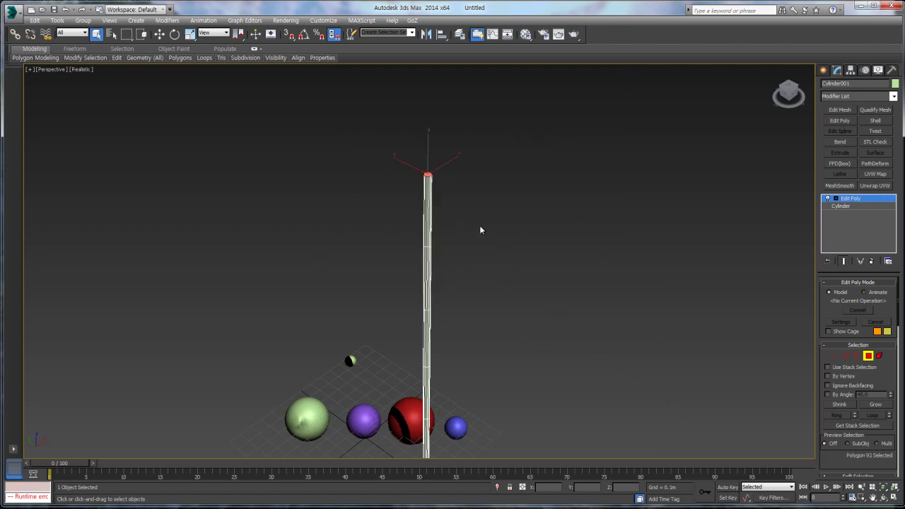
Select only the cylinder's top cap polygon with a rectangular Window region, and switch back to Crossing
left_click(371, 164)
left_click(142, 34)
left_click_drag(474, 197, 474, 193)
left_click(392, 205)
left_click_drag(524, 216, 526, 206)
scroll(451, 224, "up", 5)
middle_click_drag(377, 183, 398, 234)
scroll(398, 233, "up", 5)
left_click(142, 35)
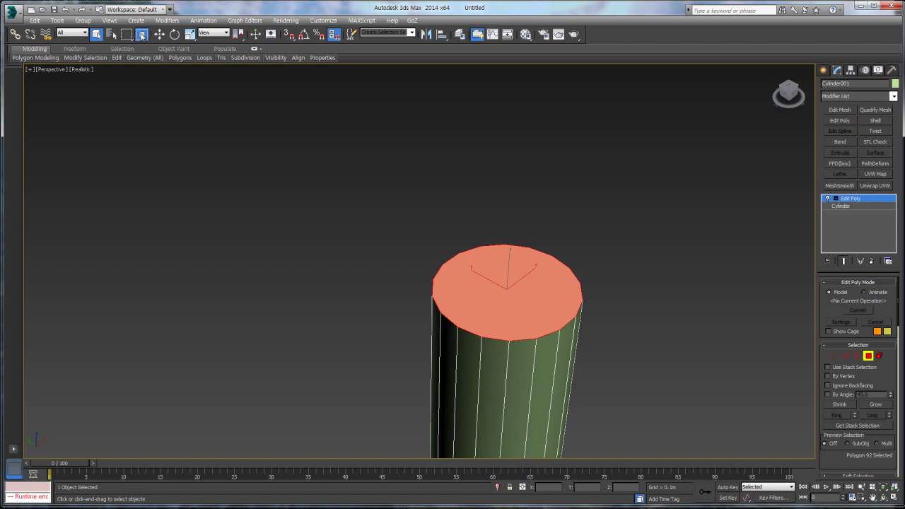
Clear the cap polygon selection and exit the cylinder's Polygon level
scroll(339, 242, "down", 5)
left_click(686, 227)
left_click(853, 245)
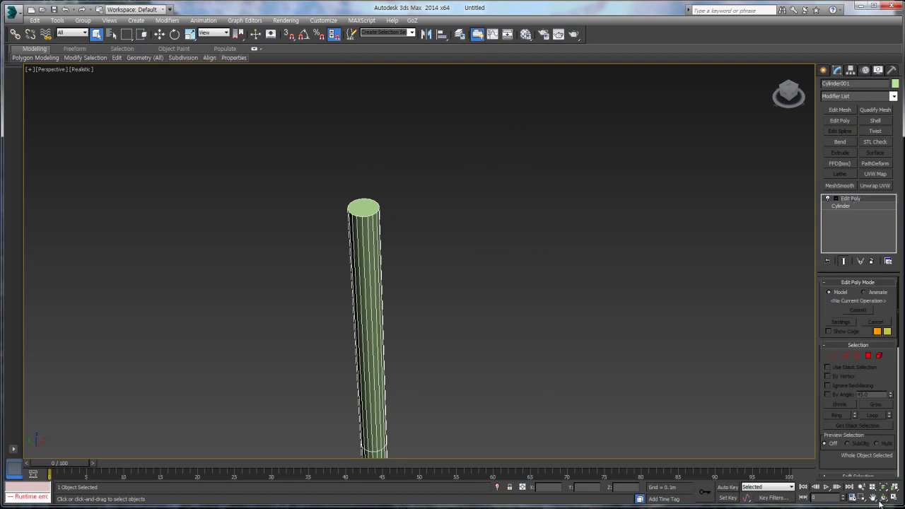
Activate the Move tool and delete the thin cylinder from the scene
key("w")
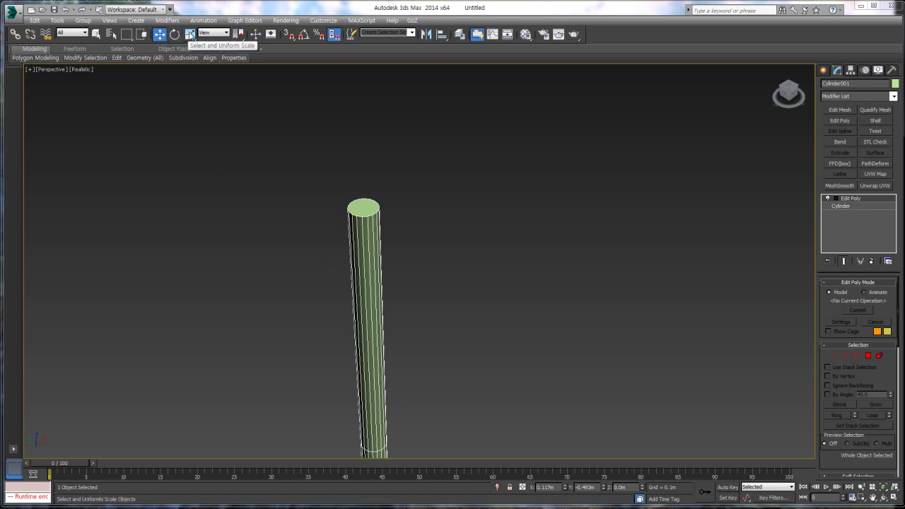
middle_click_drag(417, 311, 436, 291)
key("alt+w")
middle_click_drag(493, 364, 499, 348)
key("alt+w")
scroll(475, 329, "down", 5)
middle_click_drag(440, 316, 439, 303)
key("Delete")
Store the current scene of spheres with the Hold command
middle_click_drag(451, 349, 447, 280)
scroll(447, 280, "up", 5)
middle_click_drag(403, 357, 476, 187)
middle_click_drag(450, 231, 447, 260)
key("ctrl+alt+h")
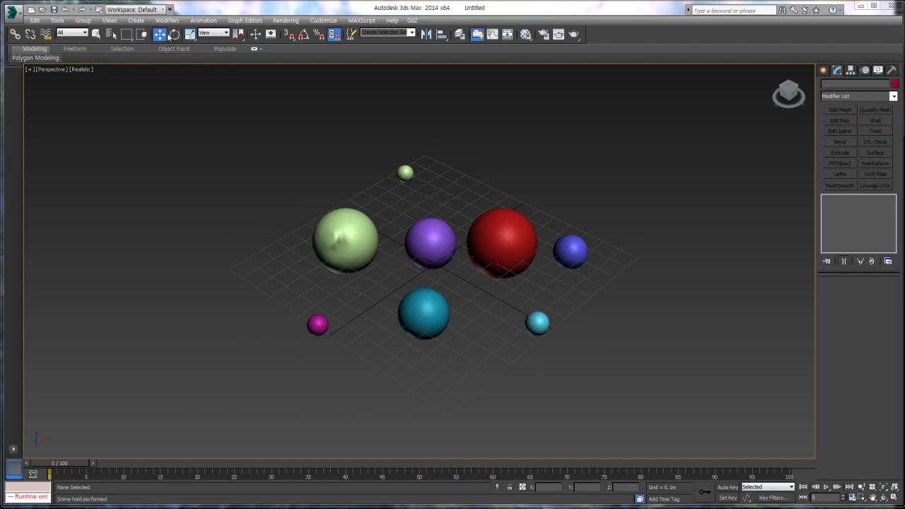
Select the large light-green sphere and try to move it along its X axis
left_click(350, 230)
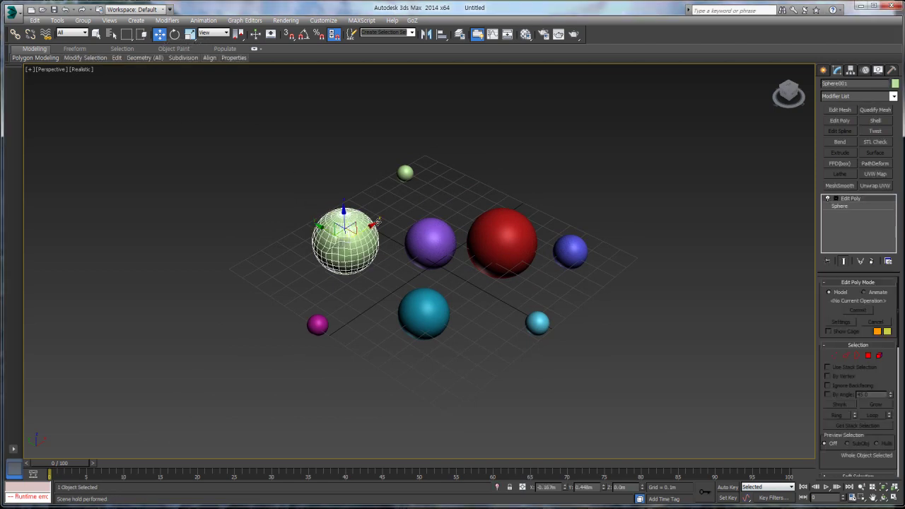
left_click(377, 225)
left_click(368, 229)
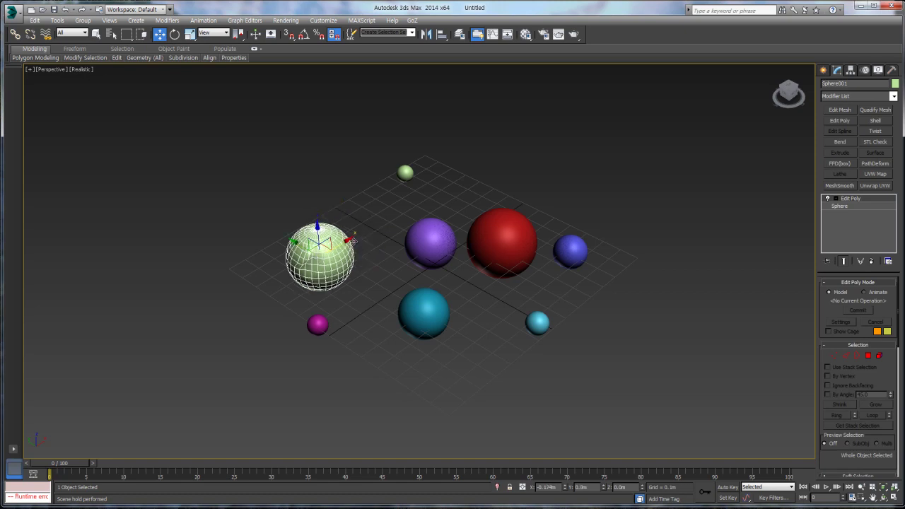
scroll(336, 239, "up", 5)
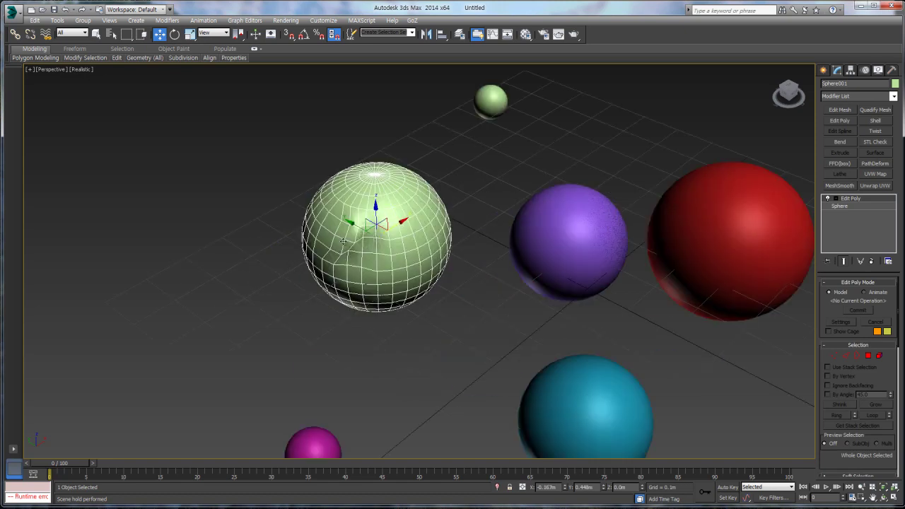
Enter the large light-green sphere's Vertex level, move a region-selected group of vertices, and undo the move
left_click(834, 355)
left_click_drag(325, 169, 375, 189)
middle_click_drag(374, 190, 370, 207)
left_click_drag(341, 173, 338, 127)
key("ctrl+z")
Clear the vertex selection on the large light-green sphere and exit Vertex level
left_click_drag(253, 164, 299, 242)
left_click(249, 245)
middle_click_drag(249, 245, 262, 225)
scroll(308, 238, "down", 3)
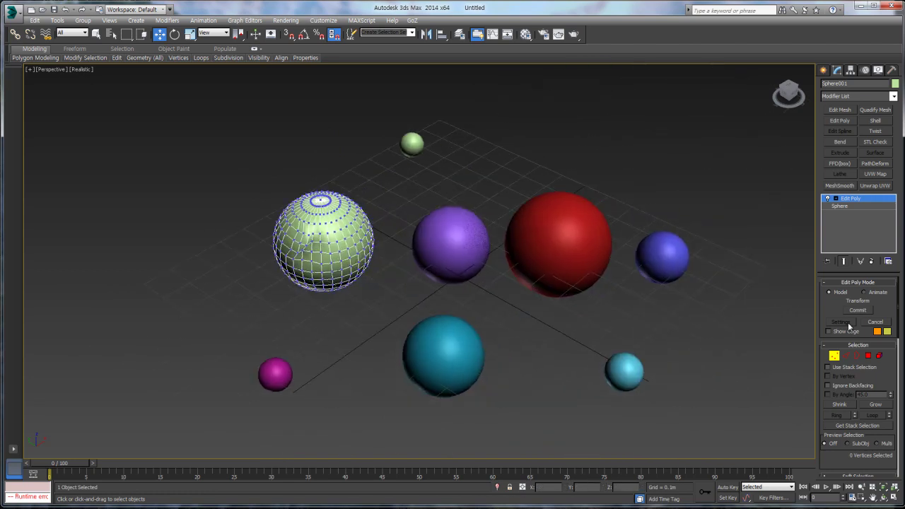
left_click(835, 355)
middle_click_drag(632, 324, 608, 311)
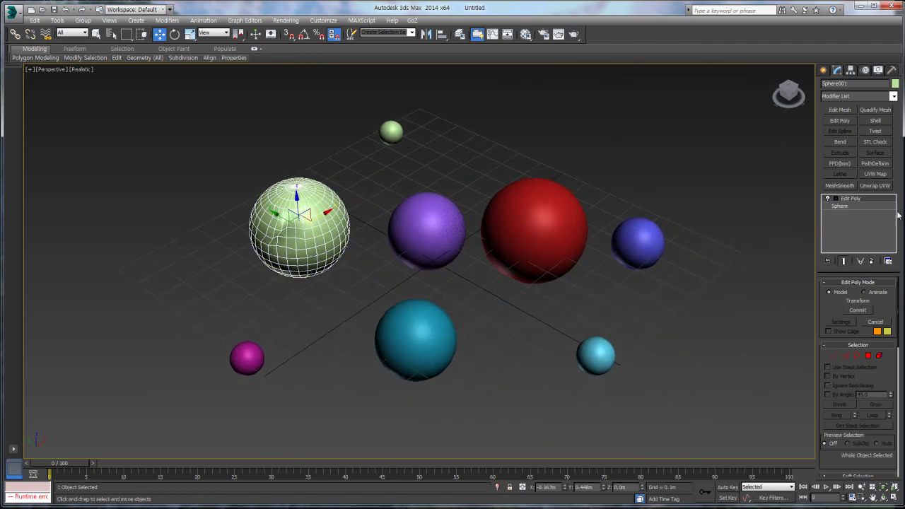
Create a long, thin, low box beside the blue sphere at the grid's edge, and activate the Move tool
left_click(823, 71)
left_click(839, 132)
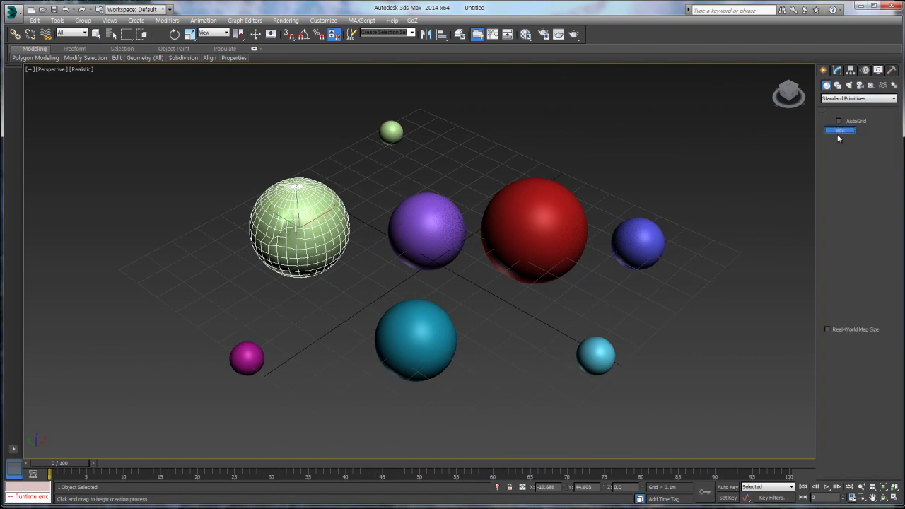
left_click_drag(710, 231, 622, 304)
left_click(616, 290)
key("w")
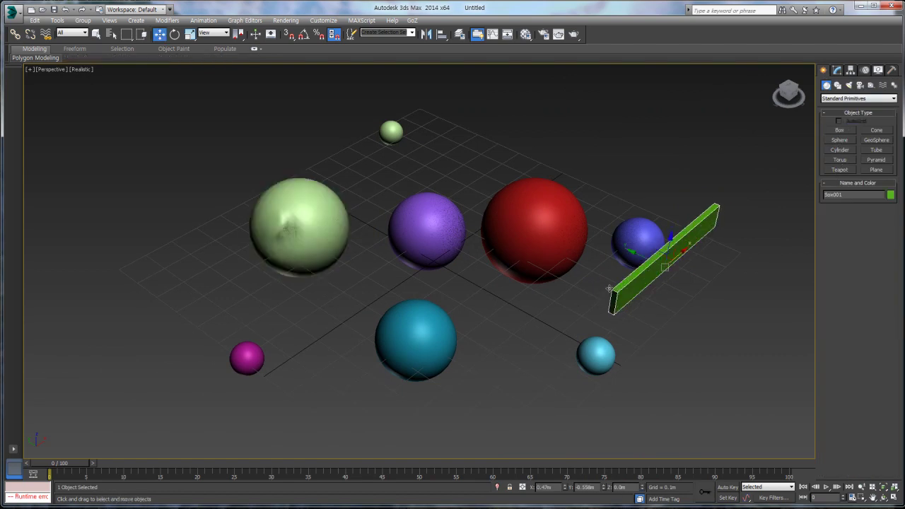
middle_click_drag(647, 283, 543, 301)
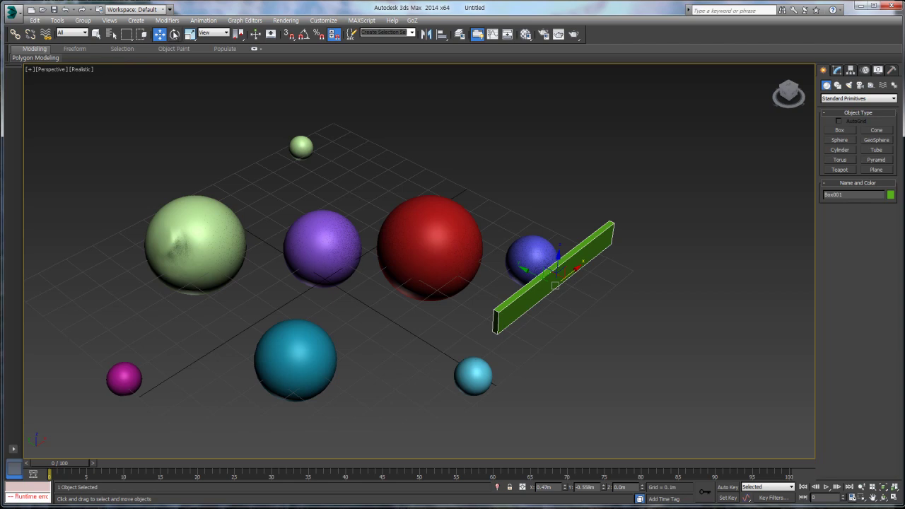
Try to rotate the long green box with the Rotate tool
left_click(175, 34)
left_click_drag(559, 309, 537, 310)
left_click(429, 312)
Try to scale the long green box with the Select and Uniform Scale tool
left_click(189, 34)
scroll(472, 275, "up", 4)
left_click(473, 276)
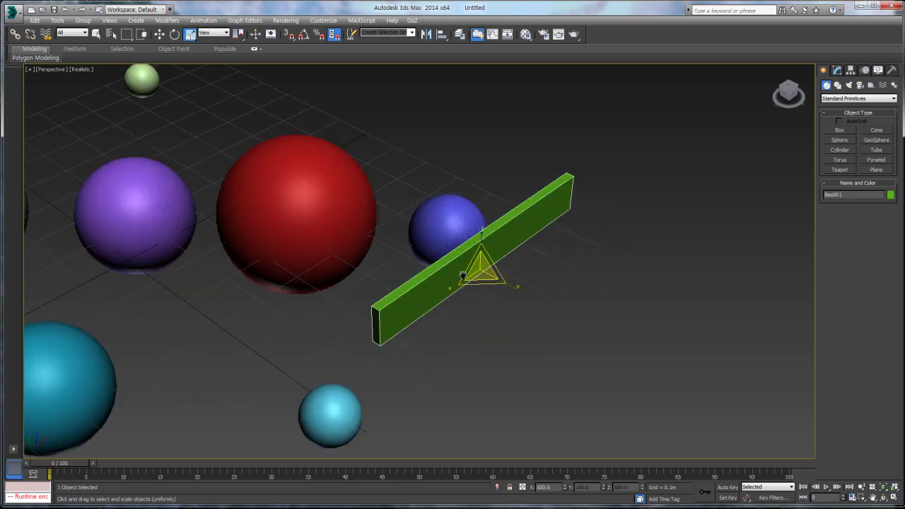
middle_click_drag(446, 274, 475, 275)
left_click_drag(505, 271, 504, 218)
right_click(504, 217)
Select the large light-green sphere and activate the Move tool to show its move gizmo
left_click(451, 168)
middle_click_drag(394, 227, 552, 248)
left_click(161, 244)
middle_click_drag(143, 245, 297, 242)
scroll(297, 242, "down", 4)
middle_click_drag(240, 254, 294, 259)
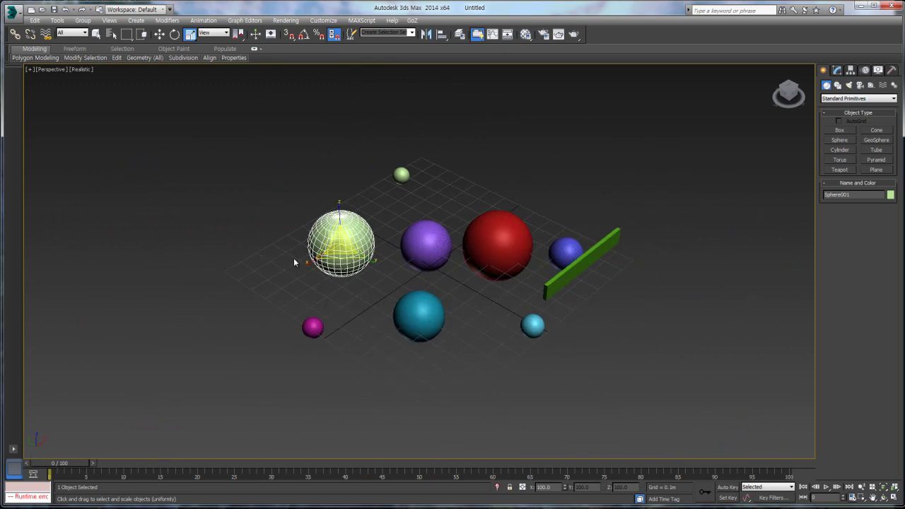
scroll(295, 260, "up", 2)
left_click(159, 34)
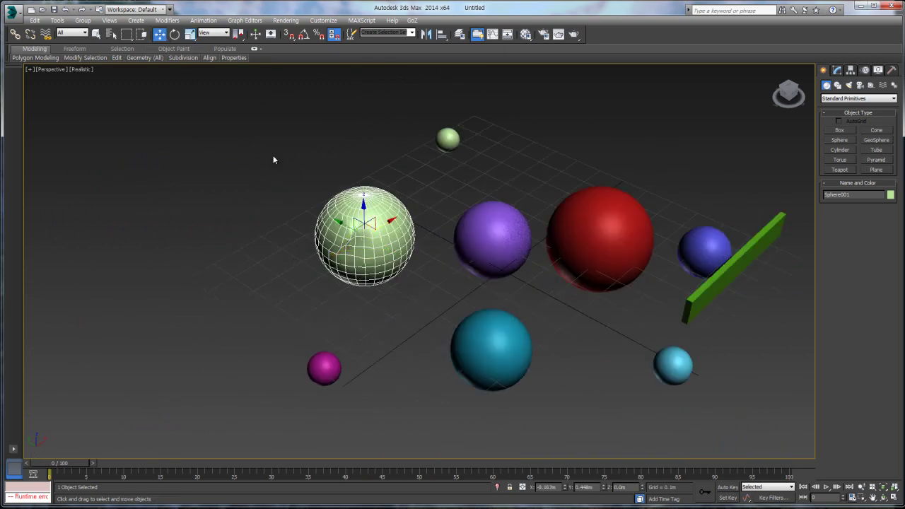
scroll(279, 176, "up", 4)
middle_click_drag(293, 248, 216, 205)
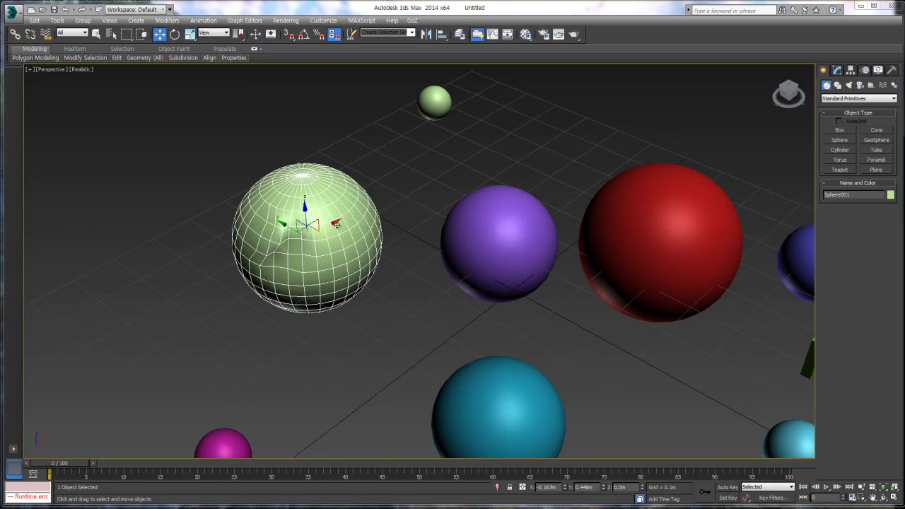
scroll(290, 232, "up", 5)
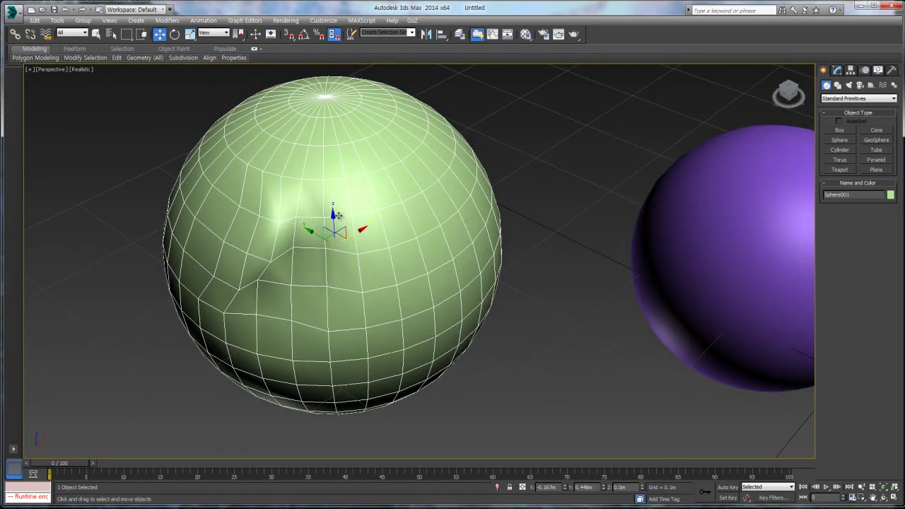
Try to rotate the large light-green sphere with the Rotate tool
left_click(175, 34)
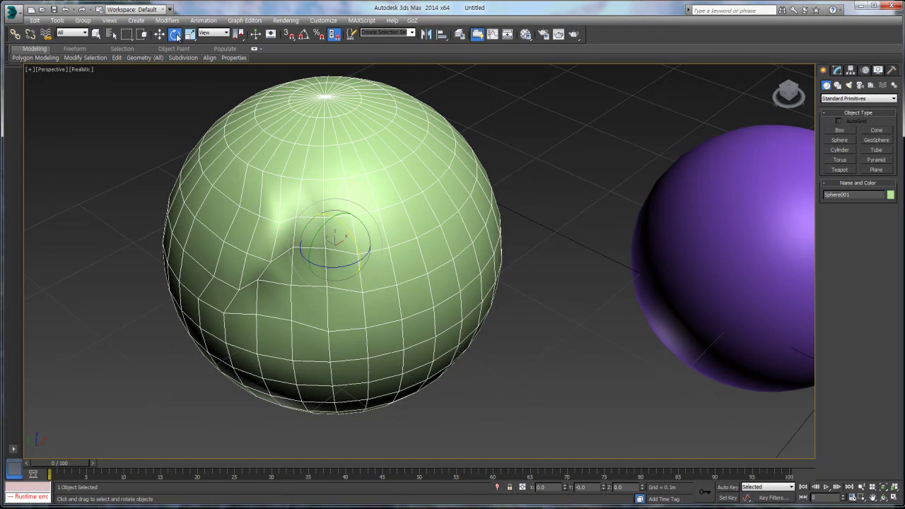
left_click_drag(318, 264, 353, 271)
right_click(354, 271)
Try to scale the large light-green sphere with the Scale tool
left_click(188, 38)
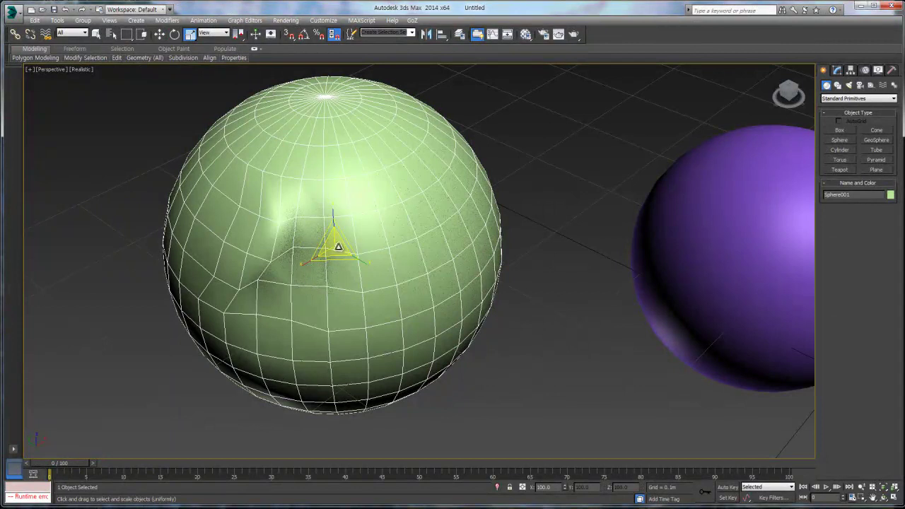
left_click_drag(337, 245, 330, 215)
right_click(329, 214)
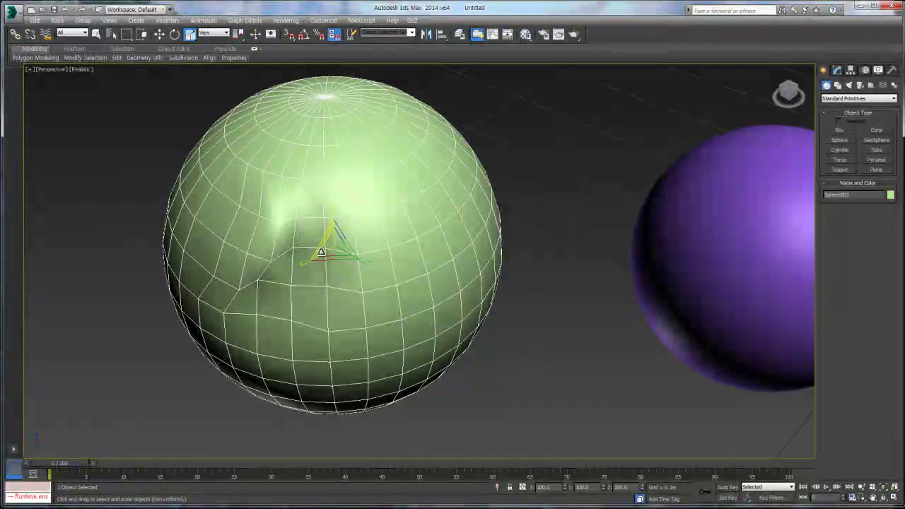
Return to the Move tool, examine the sphere's gizmo from another angle, and try to move the sphere with it
left_click(160, 34)
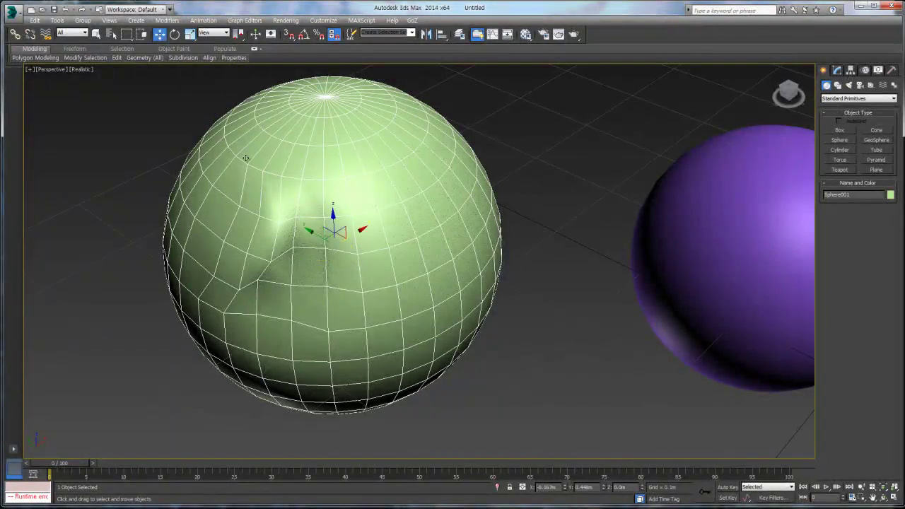
scroll(297, 195, "up", 3)
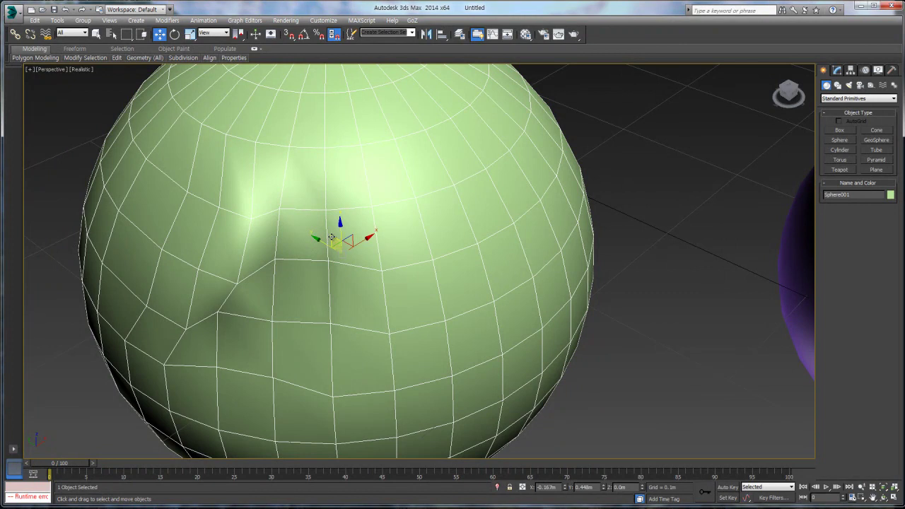
key("ctrl+r")
left_click_drag(309, 277, 345, 284)
key("w")
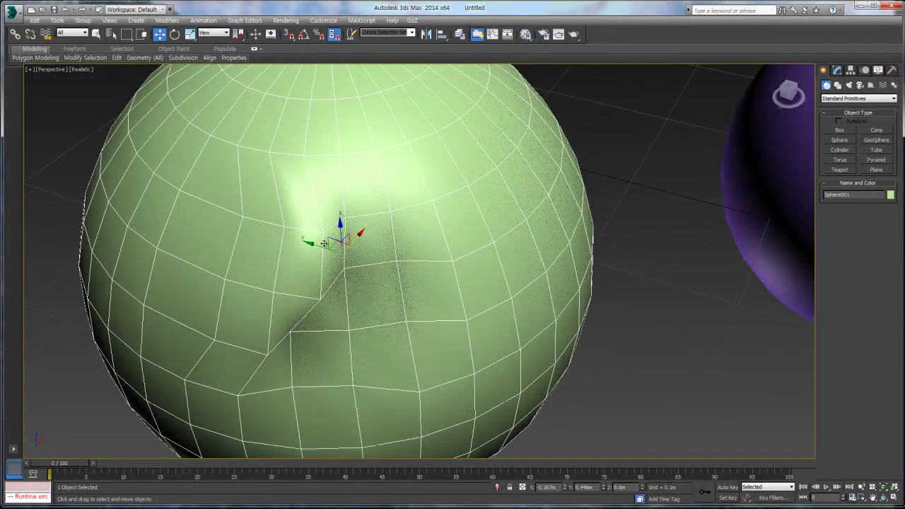
middle_click_drag(324, 244, 285, 240, "alt")
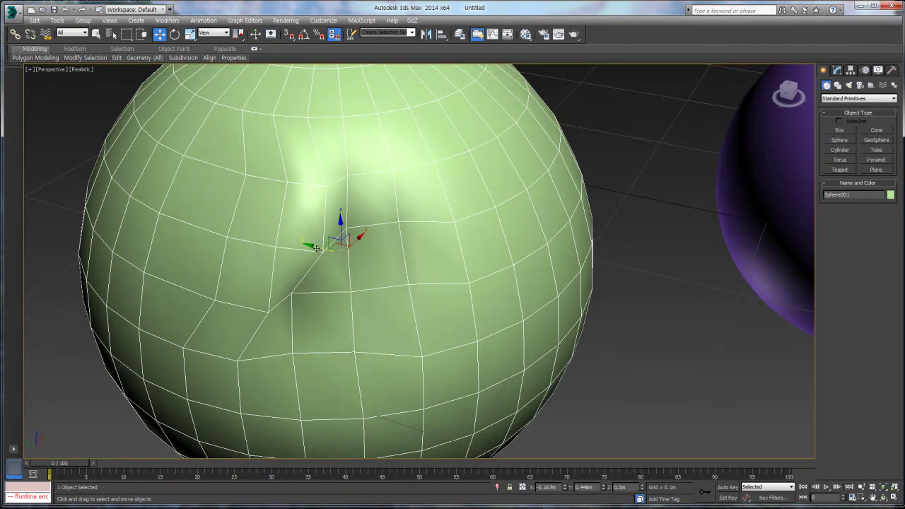
middle_click_drag(316, 248, 335, 249, "alt")
scroll(308, 247, "up", 3)
scroll(308, 251, "down", 3)
left_click_drag(313, 246, 326, 273)
right_click(326, 273)
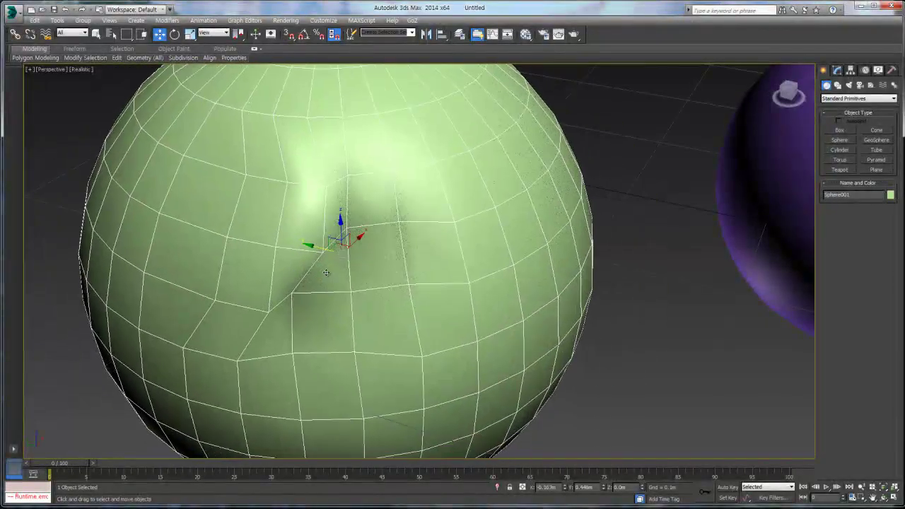
Change the Perspective viewport's shading from Realistic to Shaded
left_click(82, 69)
left_click(103, 90)
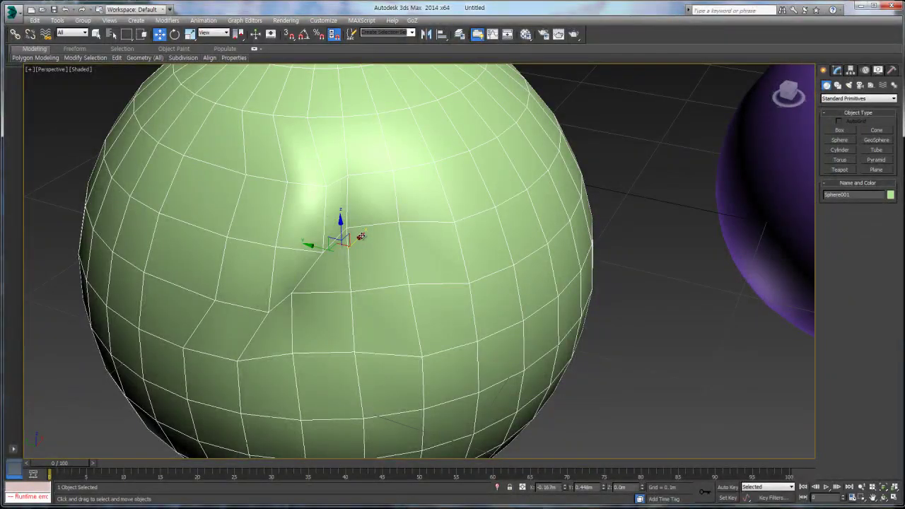
Try to move the dented green sphere in the perspective view using its small move gizmo
left_click_drag(361, 236, 341, 222)
mouse_move(330, 238)
left_mouse_down()
mouse_move(265, 228)
mouse_move(357, 123)
mouse_move(434, 210)
mouse_move(299, 241)
mouse_move(347, 252)
mouse_move(333, 246)
left_mouse_up()
scroll(333, 246, "down", 3)
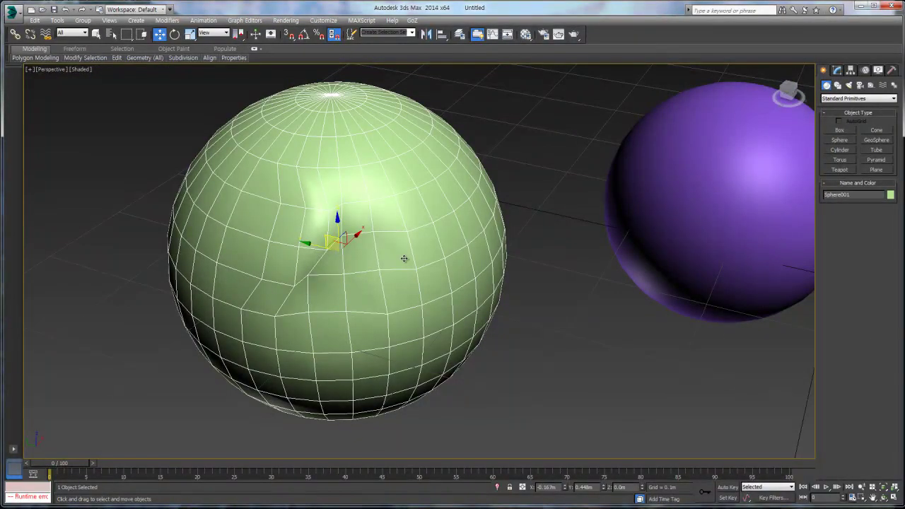
Show all four viewports, try to move the dented green sphere in the perspective view, and undo the move
key("alt+w")
scroll(551, 335, "up", 4)
mouse_move(586, 352)
left_mouse_down()
mouse_move(534, 326)
mouse_move(548, 349)
mouse_move(587, 357)
left_mouse_up()
scroll(606, 360, "up", 5)
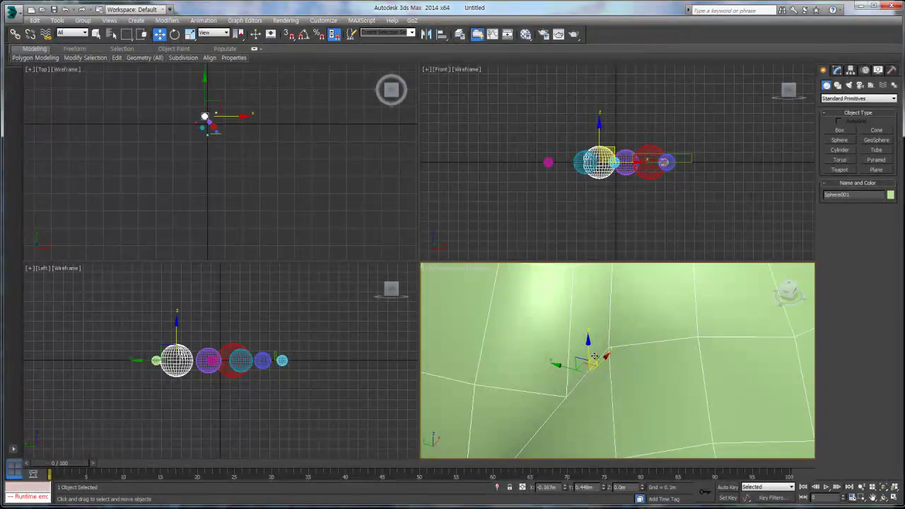
mouse_move(595, 356)
left_mouse_down()
mouse_move(531, 342)
mouse_move(593, 352)
left_mouse_up()
key("ctrl+z")
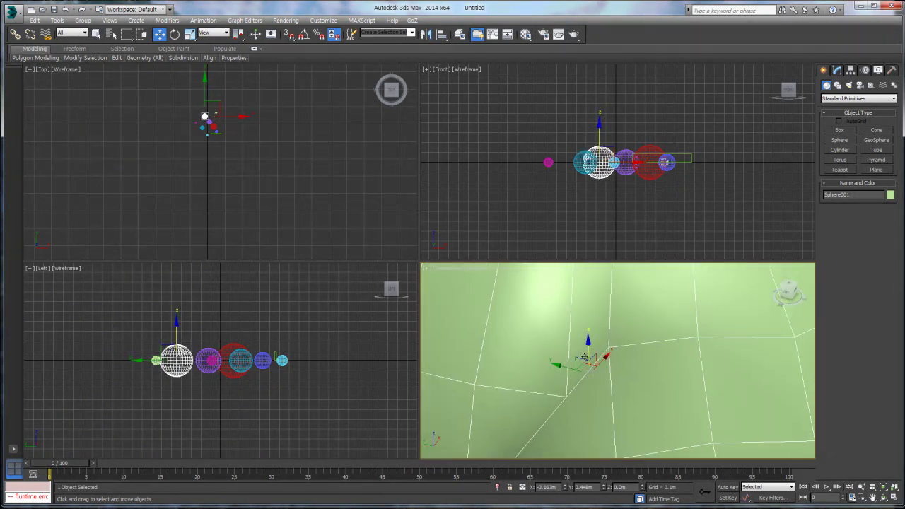
Maximize the perspective viewport and toggle the display of the transform gizmo off and on several times
key("alt+w")
scroll(336, 262, "up", 10)
middle_click_drag(382, 250, 372, 259)
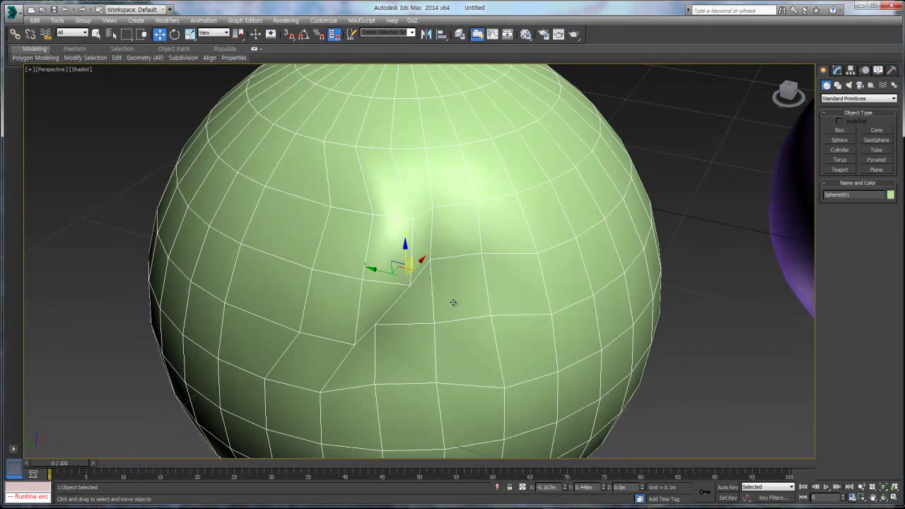
key("x")
key("x")
key("x")
key("x")
key("x")
key("x")
key("x")
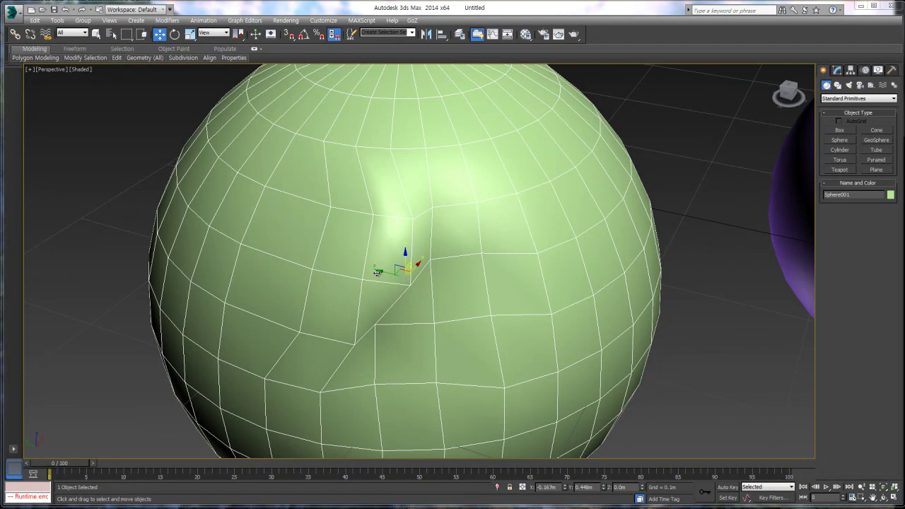
Look up the keyboard shortcuts assigned to the Transform Gizmo Toggle and Transform Gizmo Size commands in the user interface customization
left_click(331, 22)
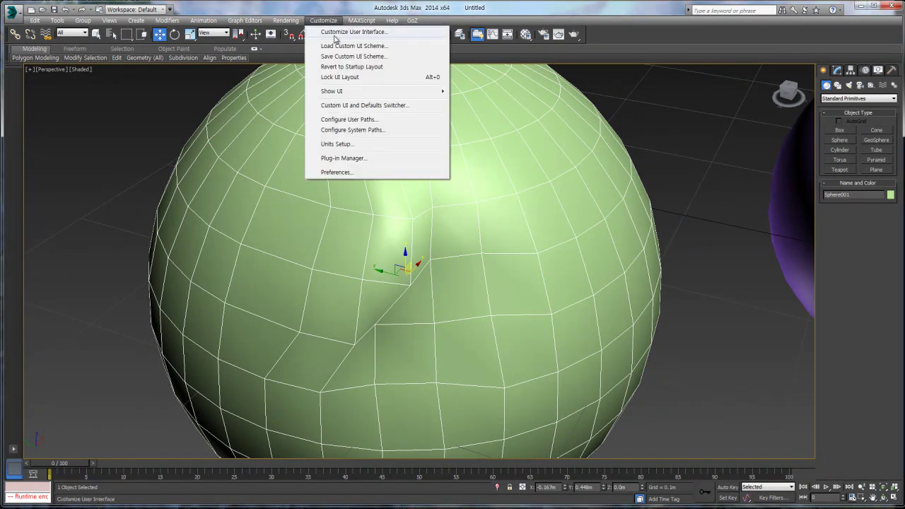
left_click(335, 33)
left_click(382, 267)
key("t")
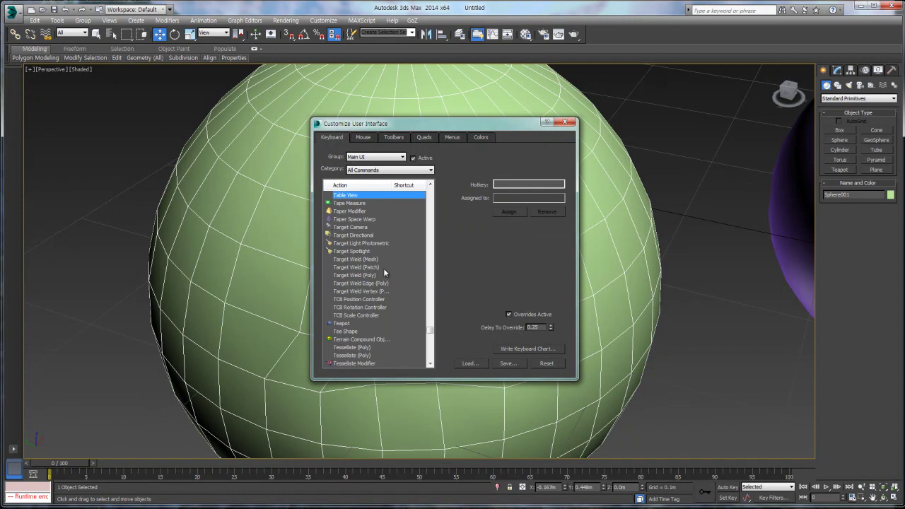
scroll(383, 273, "down", 20)
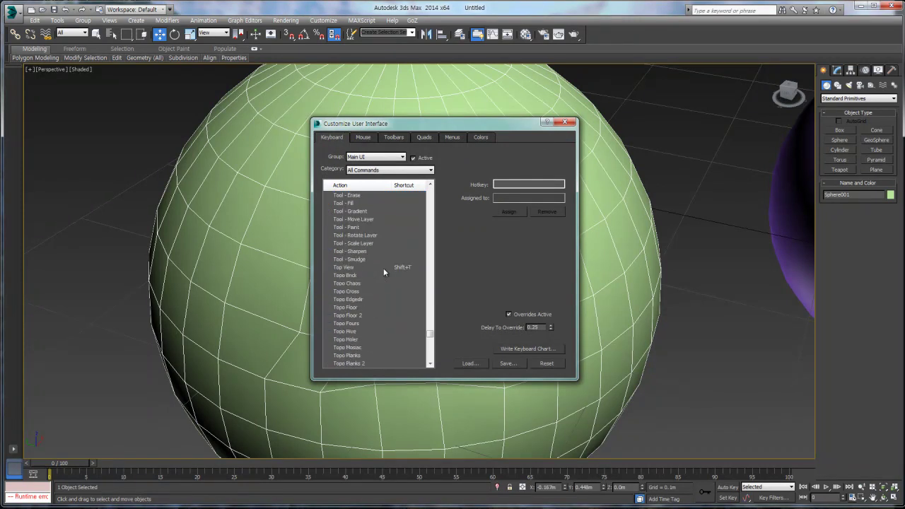
scroll(384, 272, "down", 8)
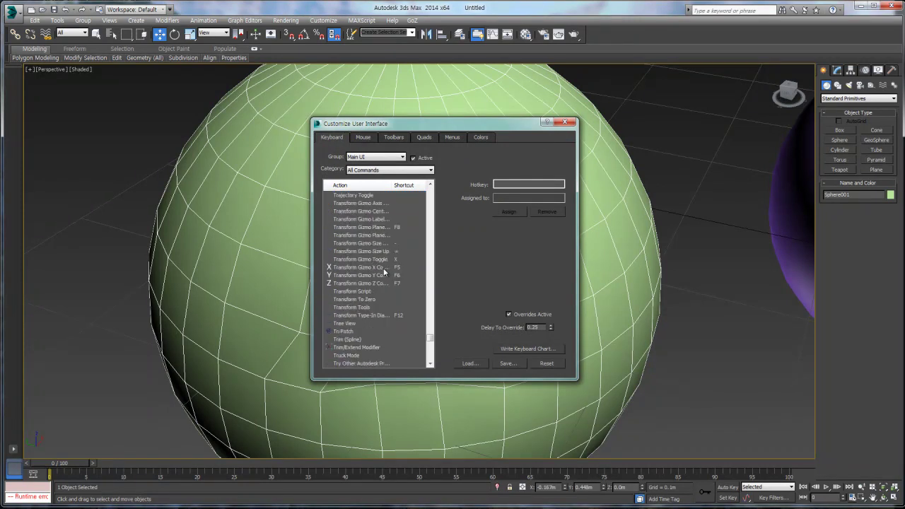
left_click(382, 267)
left_click(346, 260)
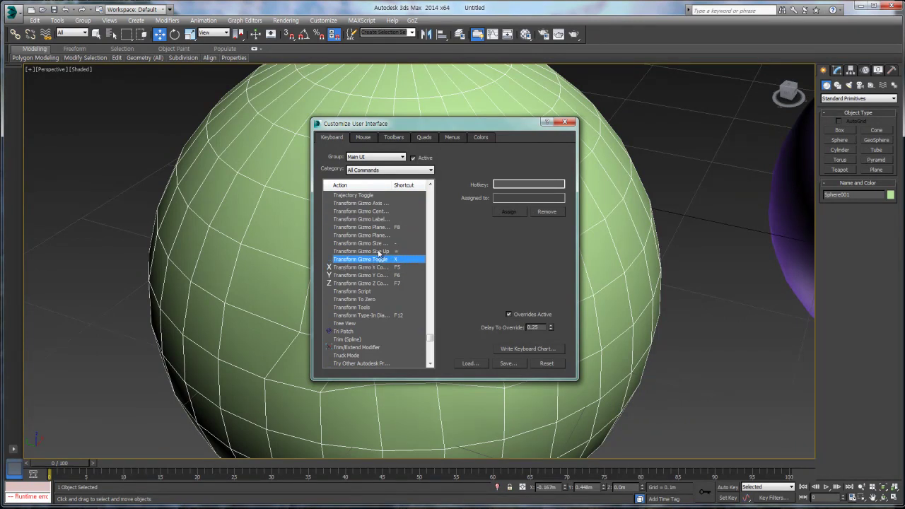
left_click(373, 251)
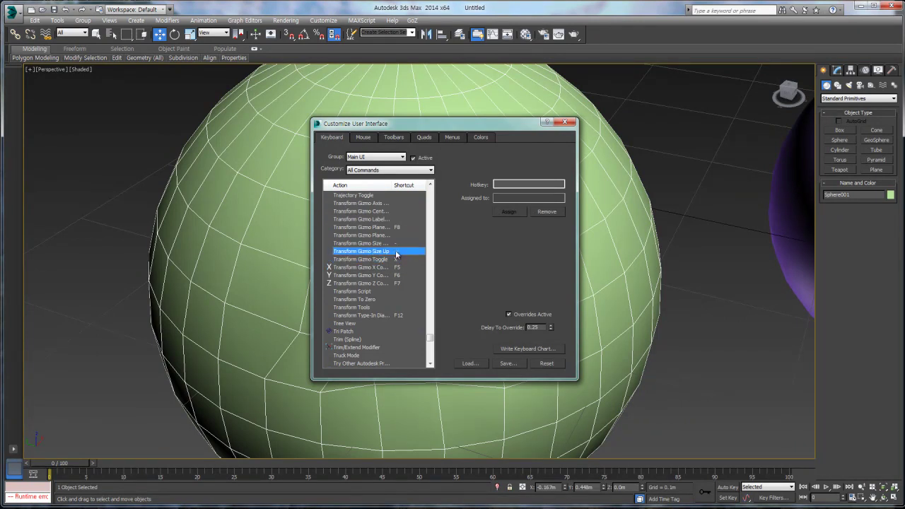
left_click(380, 244)
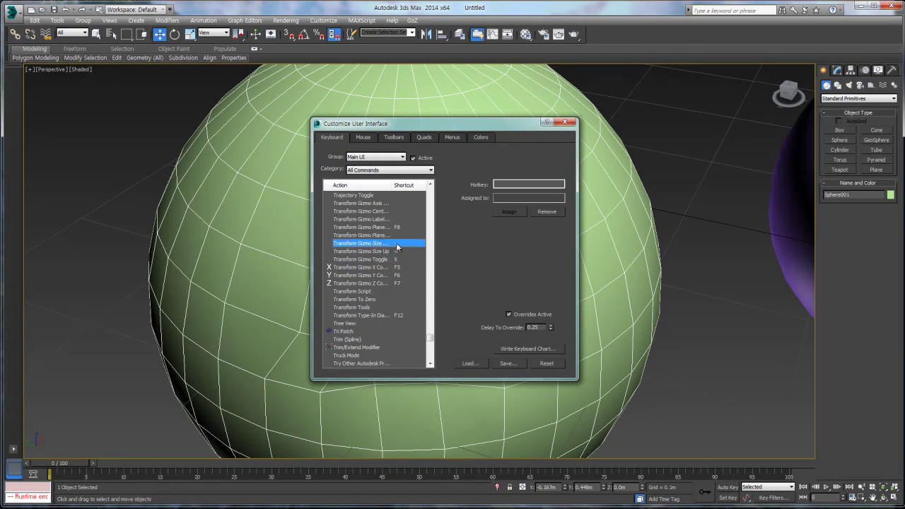
left_click(565, 122)
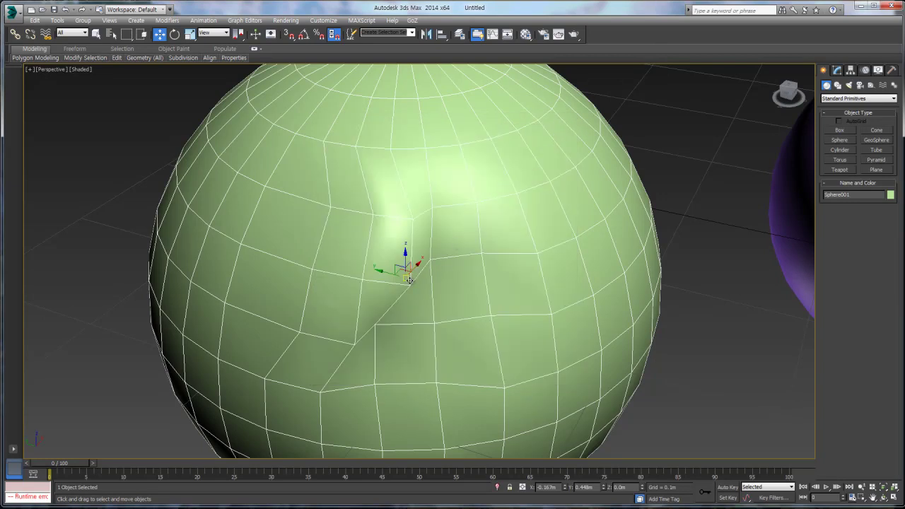
Enlarge and shrink the transform gizmo on the dented green sphere repeatedly, ending slightly larger than at the start
key("equal")
key("equal")
key("equal")
key("equal")
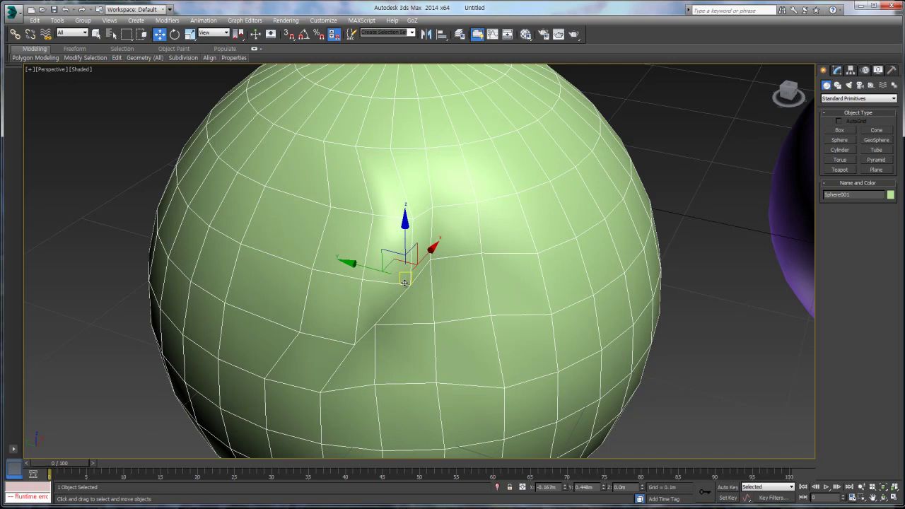
key("minus")
key("minus")
key("minus")
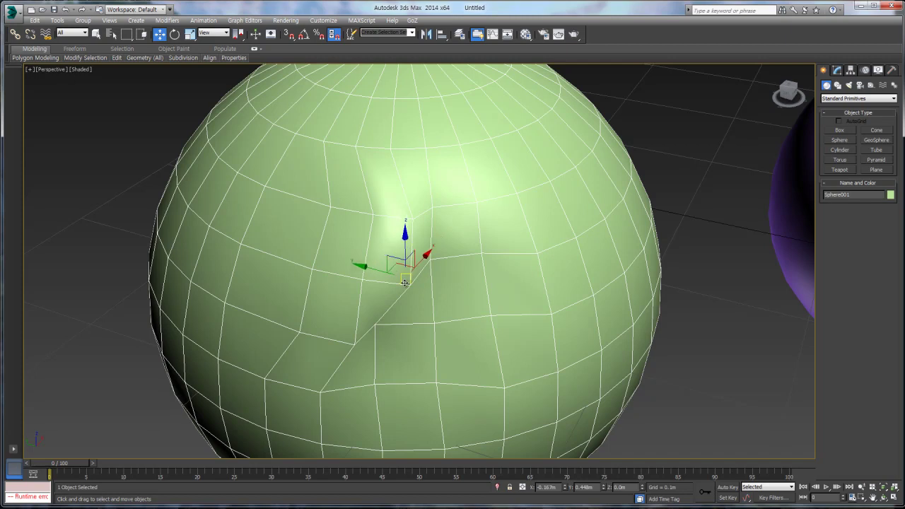
key("equal")
key("equal")
key("equal")
key("minus")
key("minus")
key("minus")
key("equal")
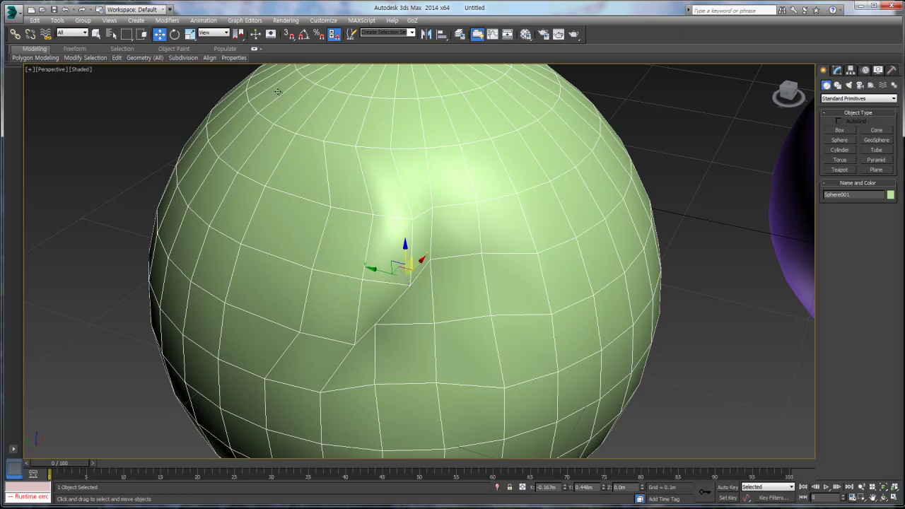
Review the transform gizmo size and handle settings in the preferences
left_click(329, 23)
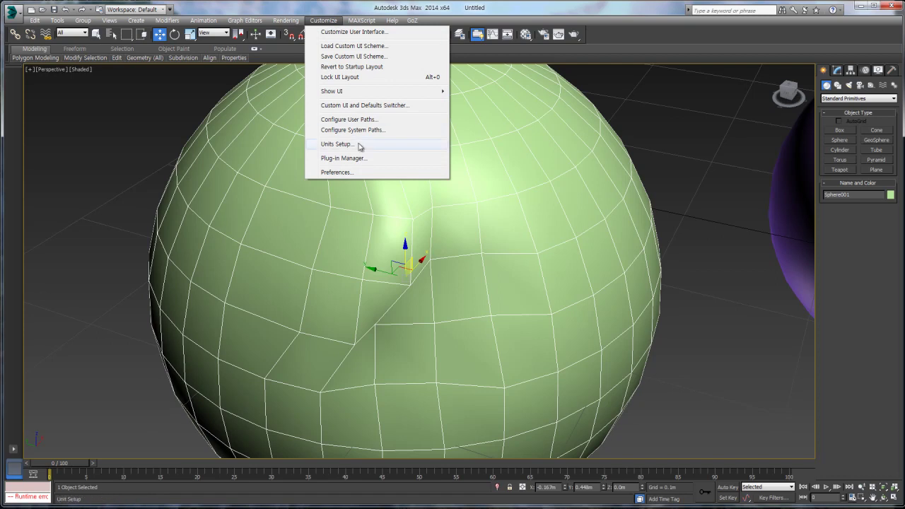
left_click(353, 172)
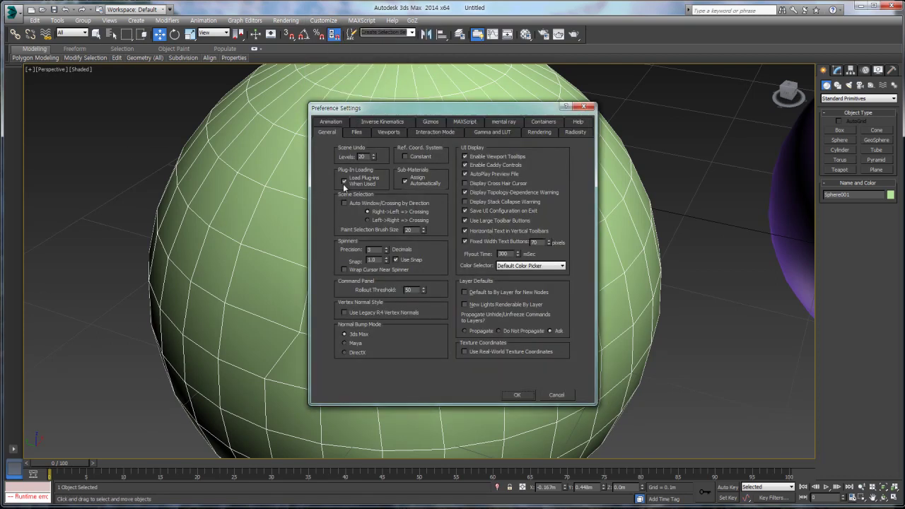
left_click(356, 132)
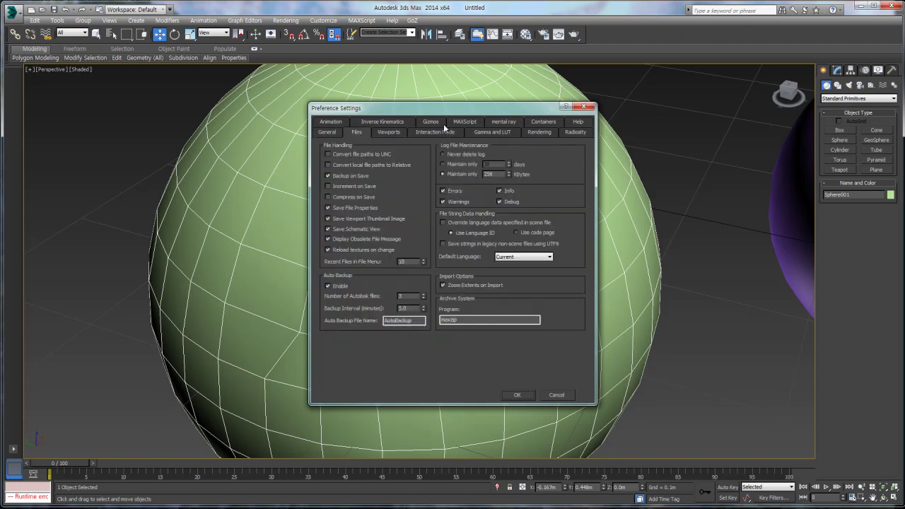
left_click(432, 129)
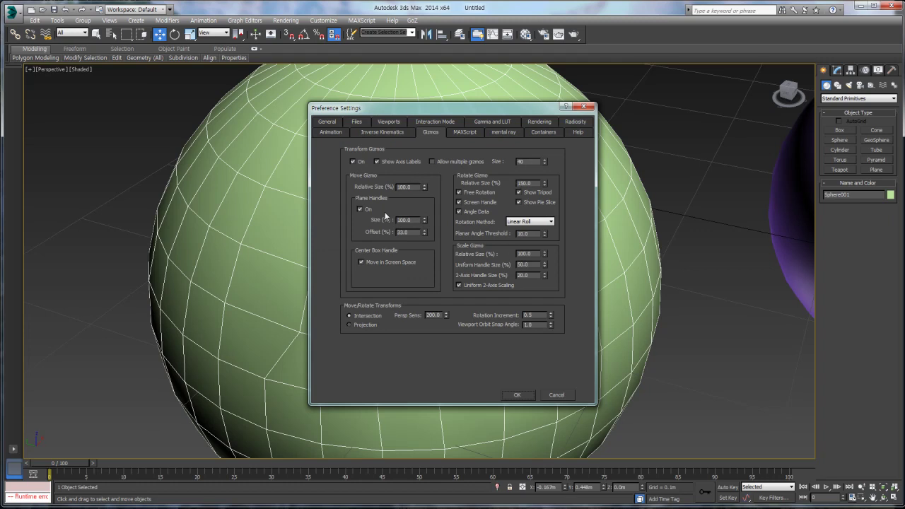
left_click(517, 395)
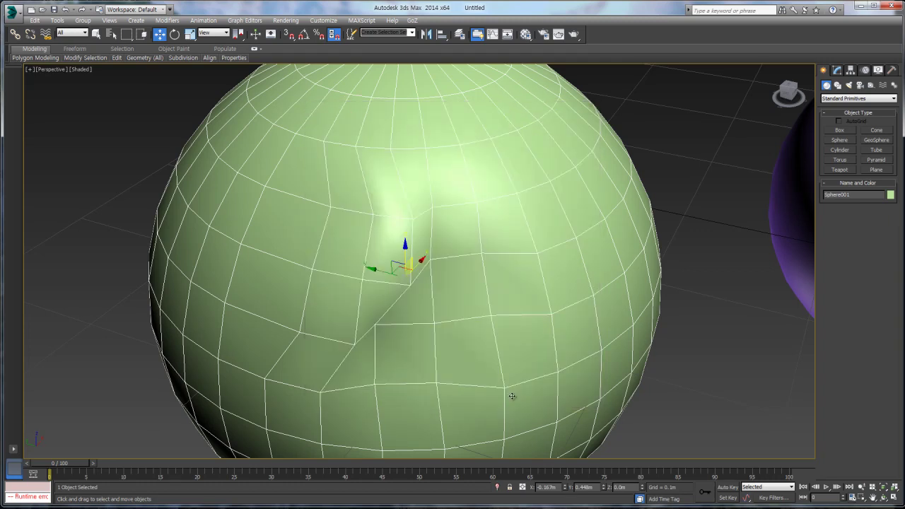
Adjust the transform gizmo's size up and down again, settling on a slightly larger gizmo
key("equal")
key("equal")
key("equal")
key("equal")
key("equal")
key("minus")
key("minus")
key("minus")
key("minus")
key("minus")
key("equal")
key("equal")
key("equal")
key("equal")
key("minus")
key("minus")
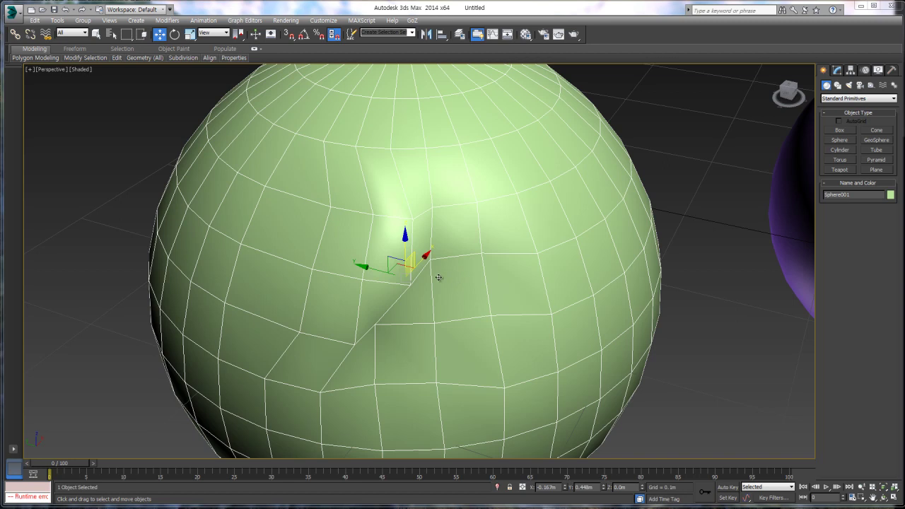
Deselect the dented green sphere
scroll(432, 267, "down", 5)
scroll(396, 267, "up", 3)
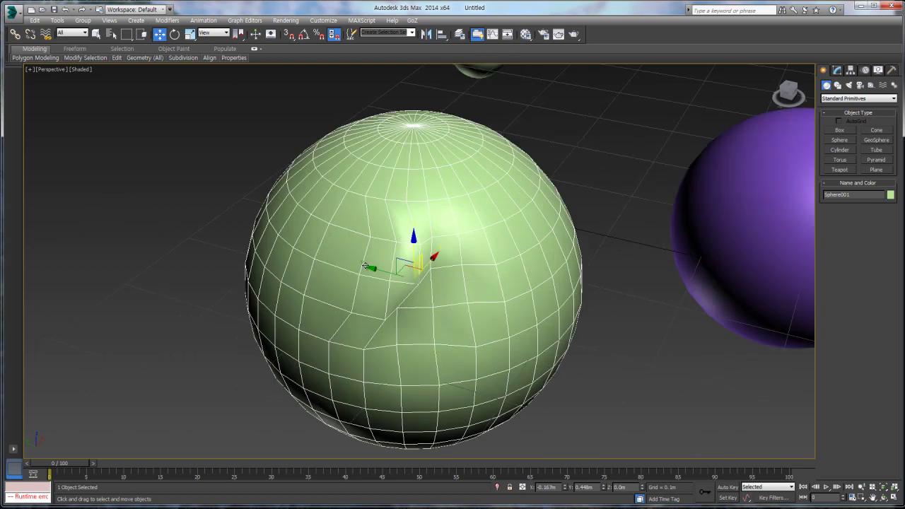
middle_click_drag(368, 269, 406, 258)
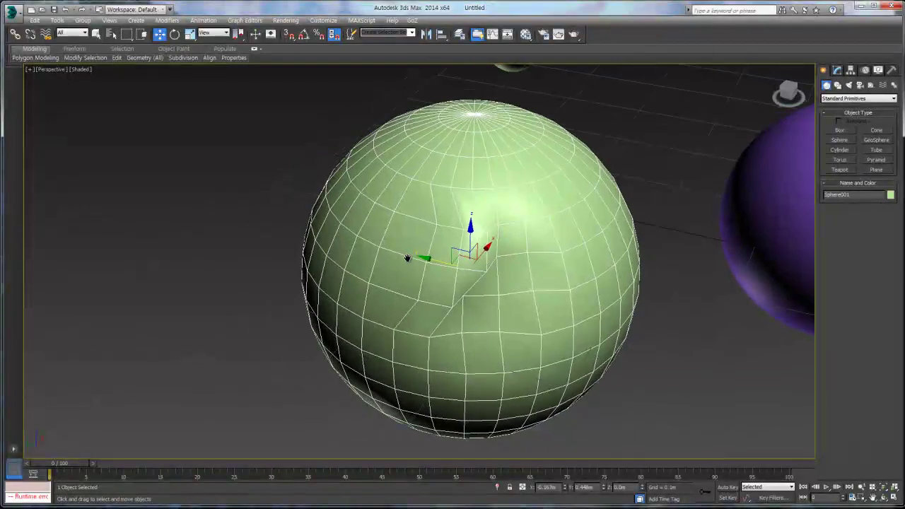
scroll(407, 258, "down", 6)
left_click(375, 295)
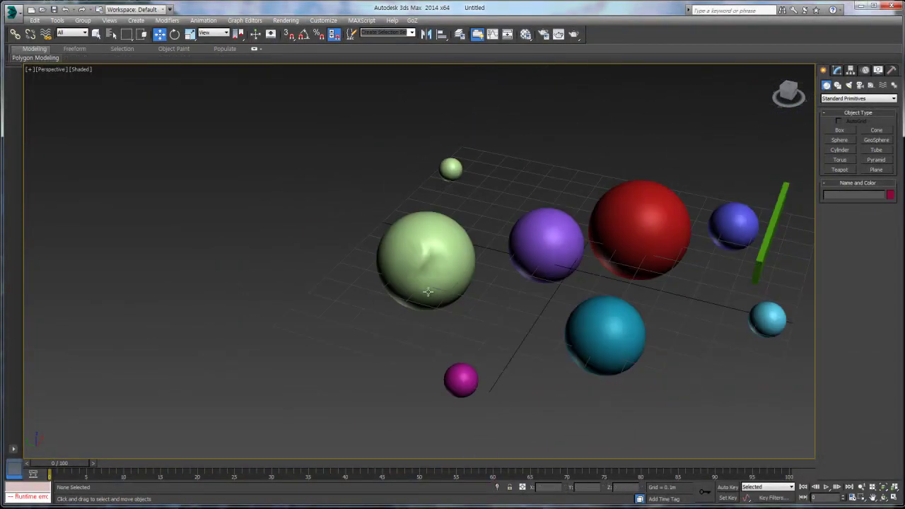
middle_click_drag(376, 294, 336, 295)
scroll(498, 270, "up", 2)
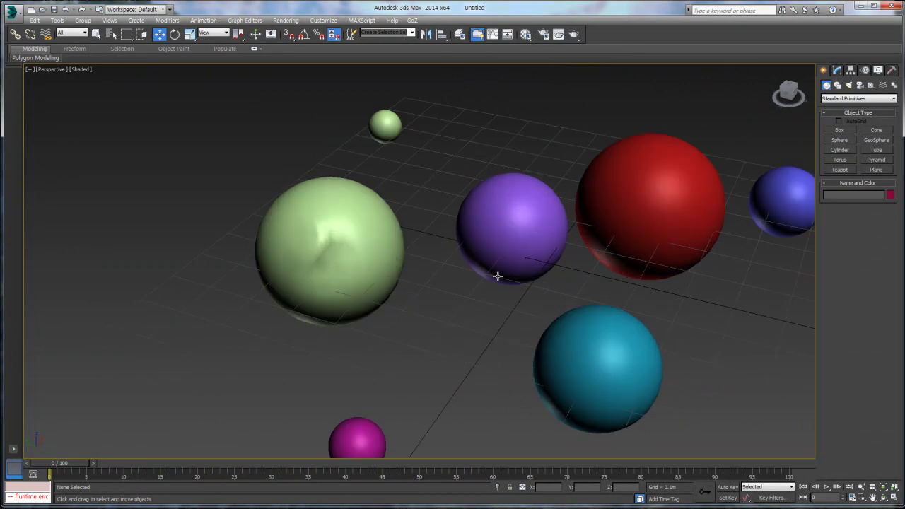
Select the dented green sphere and add the magenta, purple, small green and red spheres to the selection
left_click(353, 252)
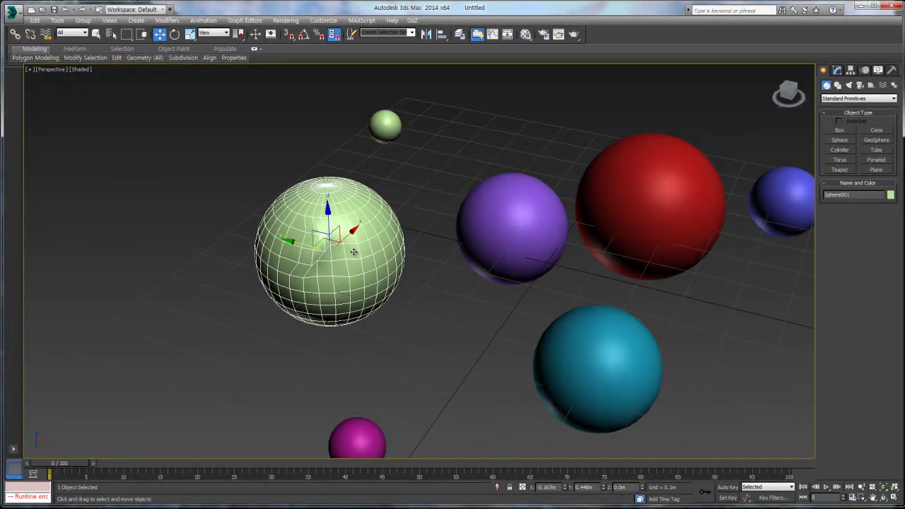
left_click(355, 427, "ctrl")
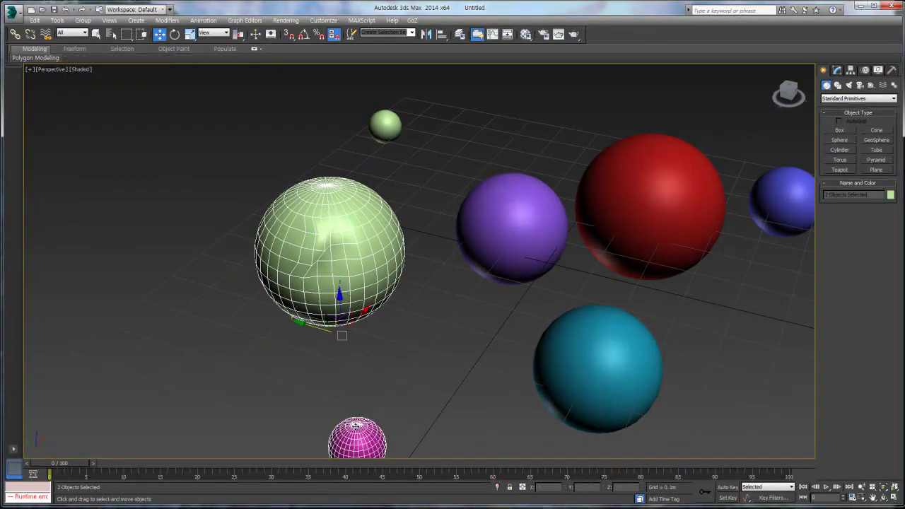
left_click(515, 245, "ctrl")
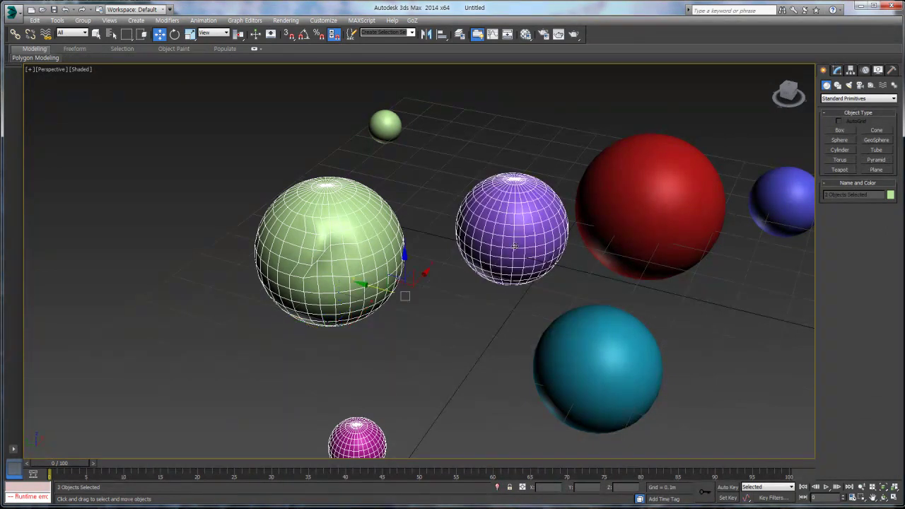
left_click(383, 123, "ctrl")
left_click(631, 186, "ctrl")
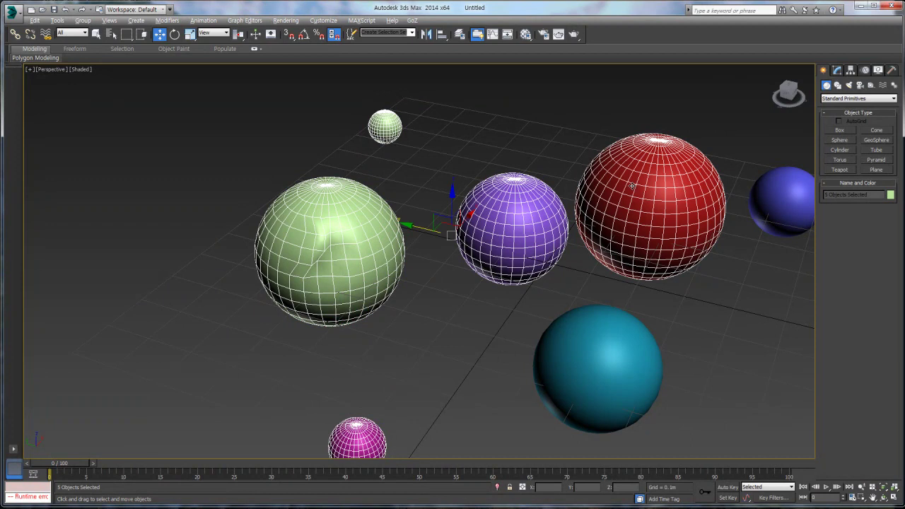
Remove the red, purple, magenta and small green spheres from the selection one by one, and clear the remaining selection
left_click(632, 186, "alt")
left_click(504, 231, "alt")
left_click(355, 438, "alt")
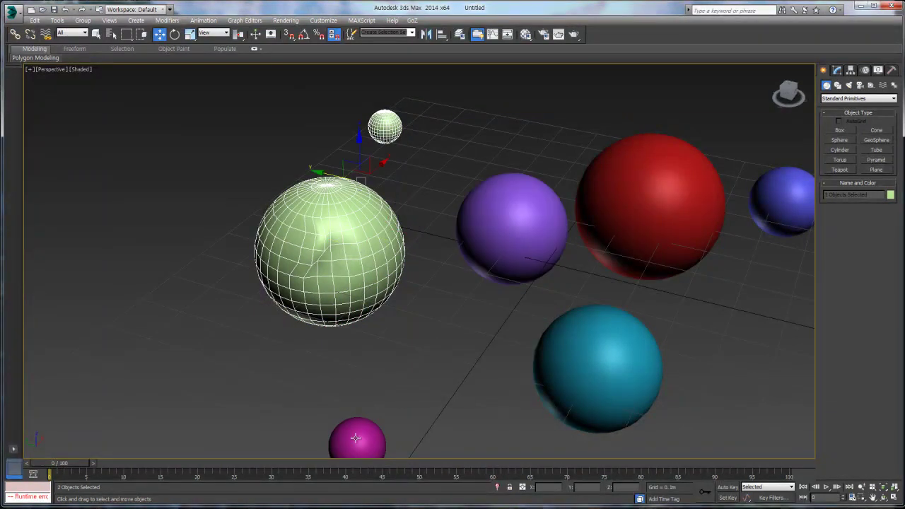
left_click(377, 133, "alt")
left_click(206, 185)
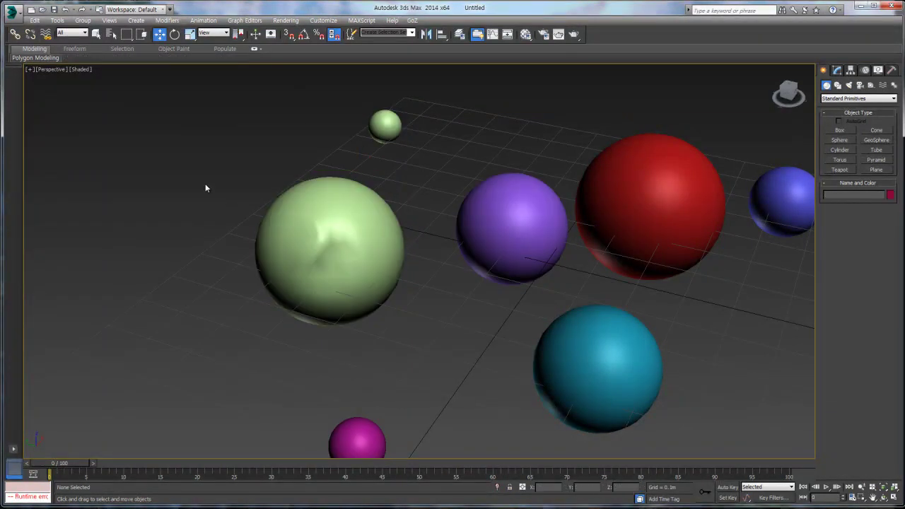
Select the dented green sphere and enter the Polygon sub-object level of its Edit Poly modifier
left_click(335, 232)
left_click(837, 71)
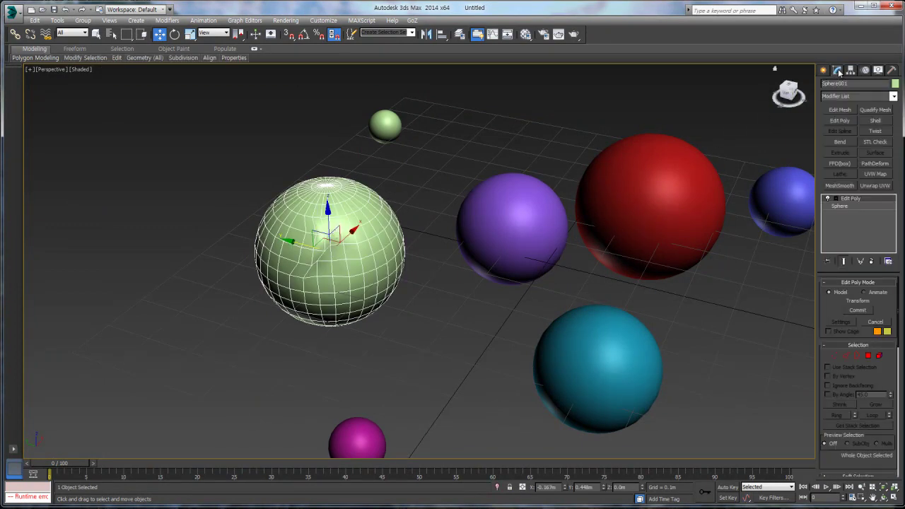
left_click(868, 355)
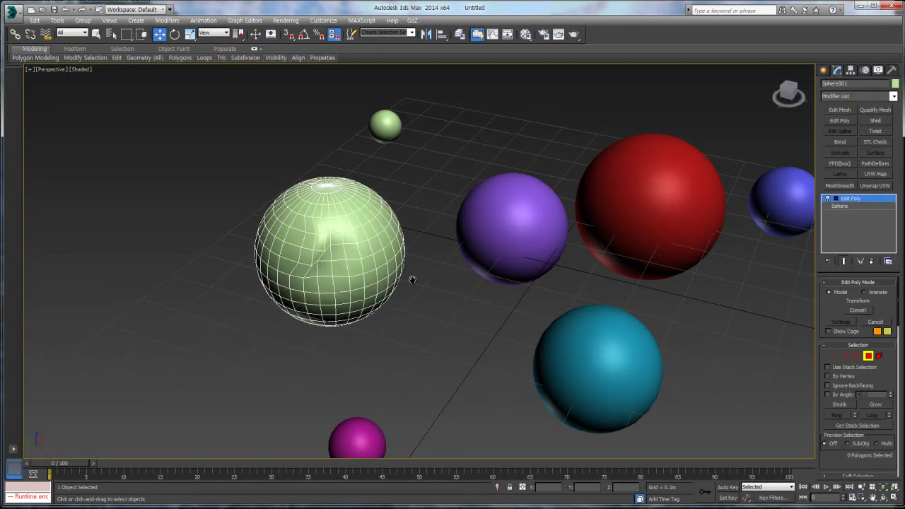
left_click(834, 356)
left_click(868, 356)
middle_click_drag(401, 249, 430, 240)
scroll(430, 239, "up", 2)
middle_click_drag(291, 234, 322, 232)
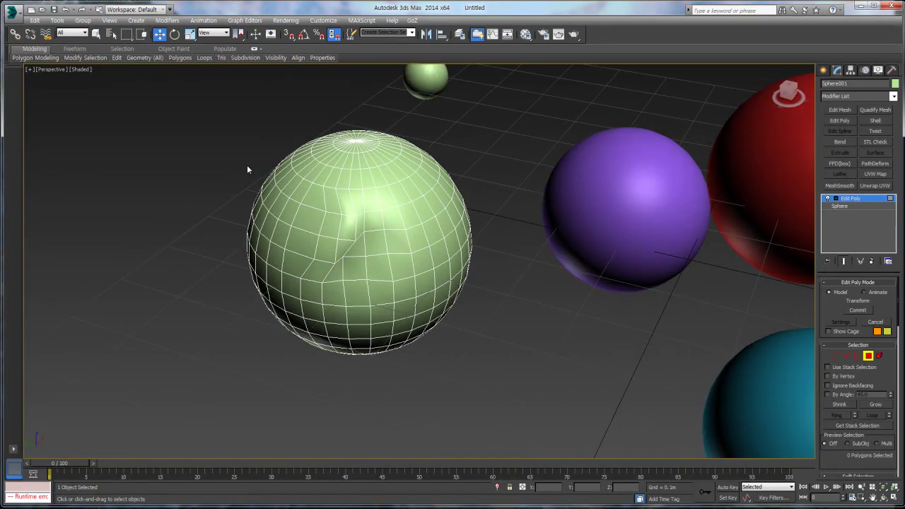
Select a block of six adjacent polygons just below the dent on the green sphere
left_click(348, 268)
left_click(375, 273, "ctrl")
left_click(362, 292, "ctrl")
left_click(380, 295, "ctrl")
left_click(401, 295, "ctrl")
left_click(402, 261, "ctrl")
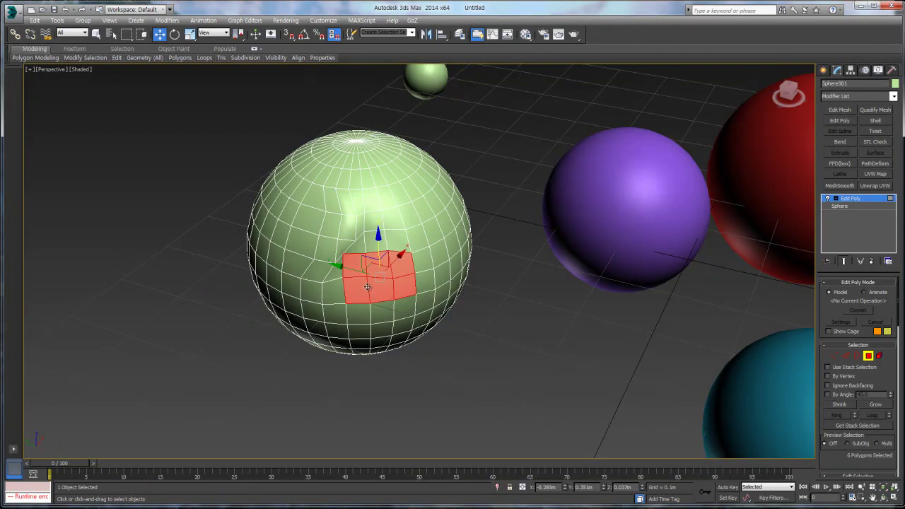
Undo the last polygon additions, leaving a block of four selected polygons
key("ctrl+z")
key("ctrl+z")
key("ctrl+z")
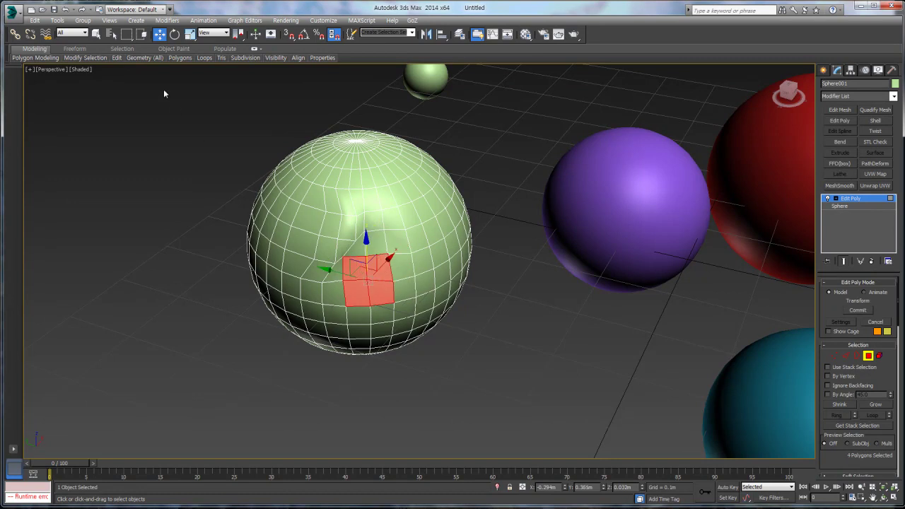
With the Rotate tool active, add polygons around the dent to the selection and clear the polygon selection
left_click(175, 34)
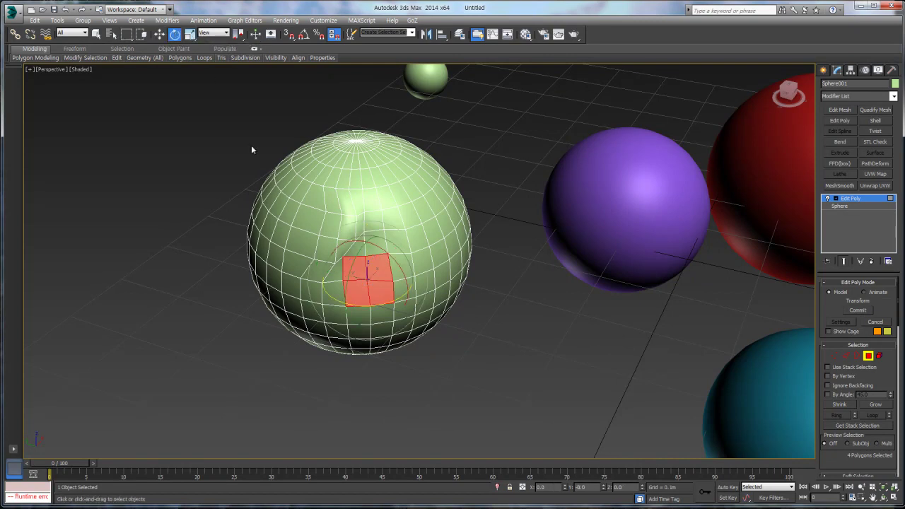
left_click(330, 225, "ctrl")
left_click(345, 201, "ctrl")
left_click(205, 175)
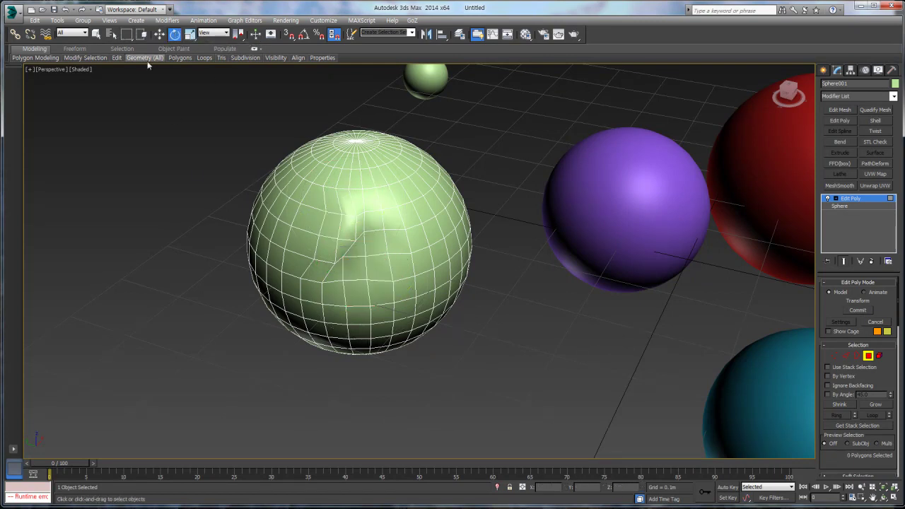
With the Select Object tool, build up a patch of adjacent polygons beside the sphere's dent, and clear the selection
left_click(96, 34)
left_click(326, 248)
left_click(320, 269, "ctrl")
left_click(334, 273, "ctrl")
left_click(344, 247, "ctrl")
left_click(347, 229, "ctrl")
left_click(328, 227, "ctrl")
left_click(308, 222, "ctrl")
left_click(303, 248, "ctrl")
left_click(296, 286, "ctrl")
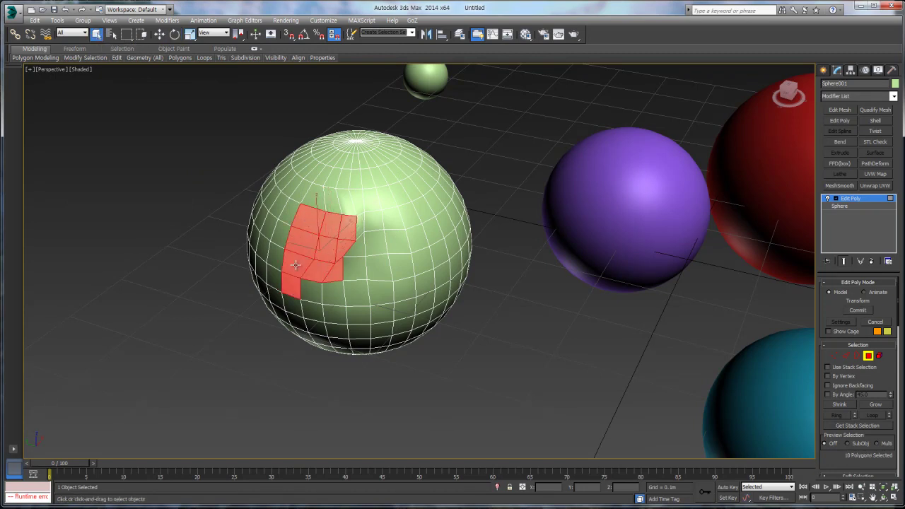
left_click(297, 265, "ctrl")
left_click(212, 296)
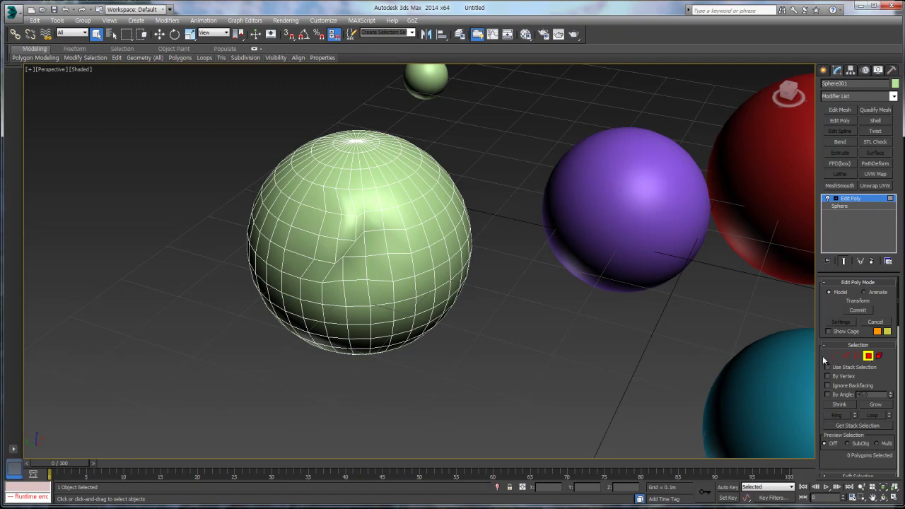
Exit the Polygon sub-object level of the dented green sphere's Edit Poly modifier
left_click(868, 356)
scroll(519, 317, "down", 5)
scroll(566, 318, "up", 4)
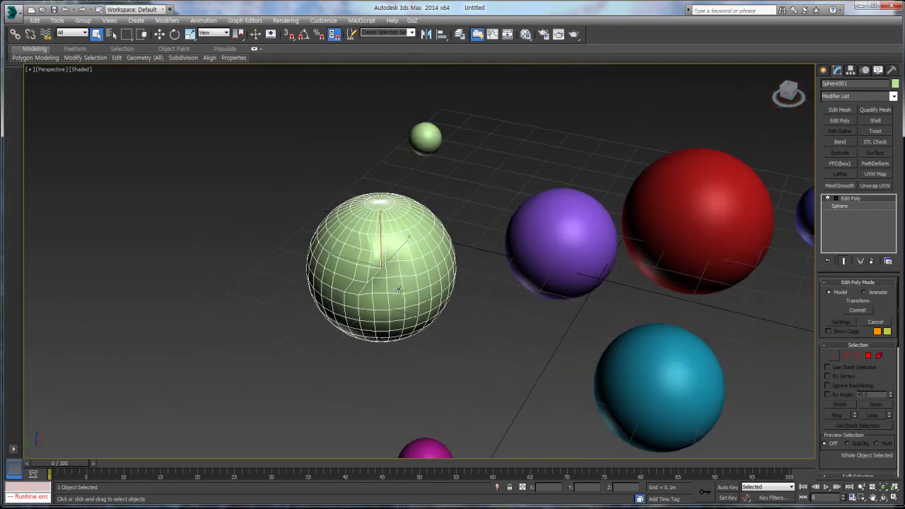
Clone the dented green sphere once along the X axis as a Copy, out past the magenta sphere
left_click(159, 34)
middle_click_drag(328, 275, 359, 267)
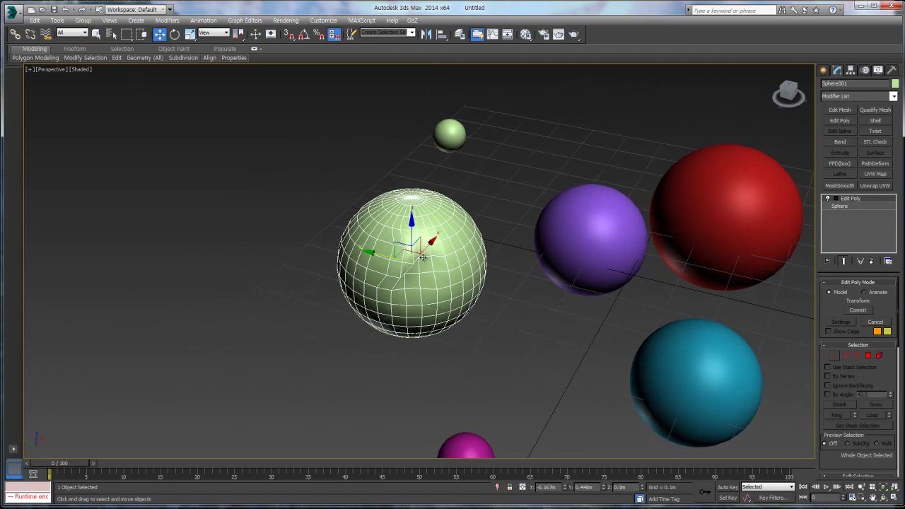
middle_click_drag(423, 256, 353, 233)
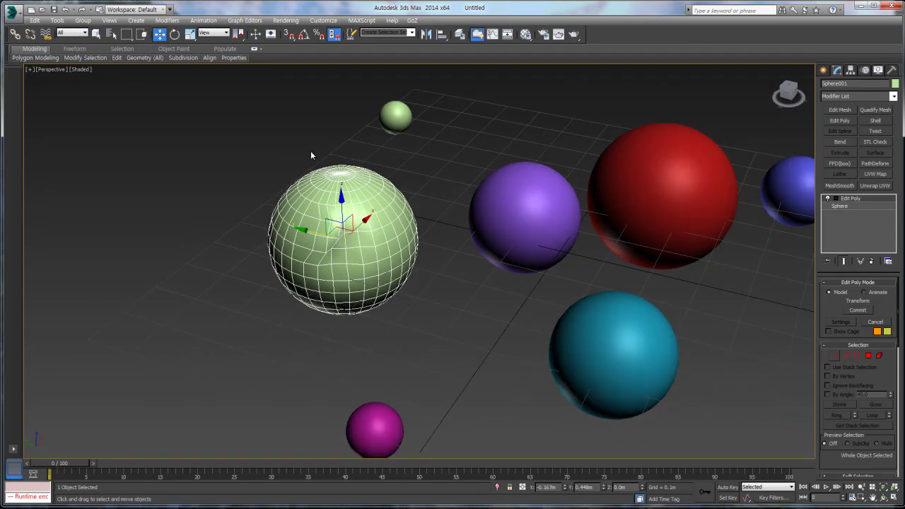
middle_click_drag(366, 220, 416, 216)
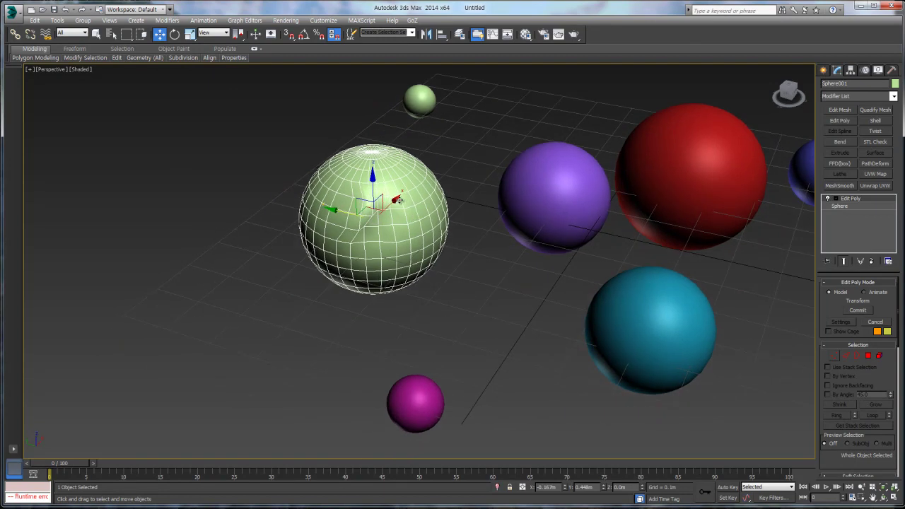
left_click_drag(397, 201, 300, 333, "shift")
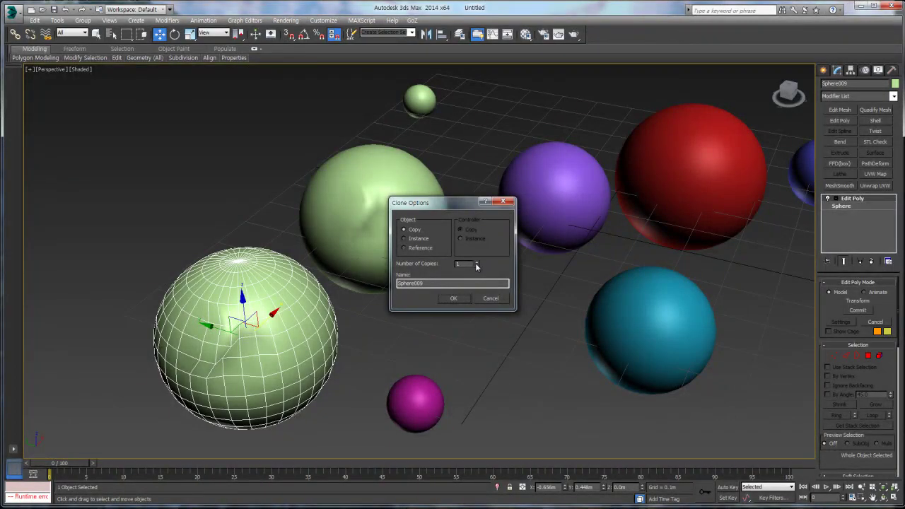
left_click(461, 298)
Clone the new green sphere further out along the X axis as a Copy with 4 copies
scroll(396, 321, "down", 5)
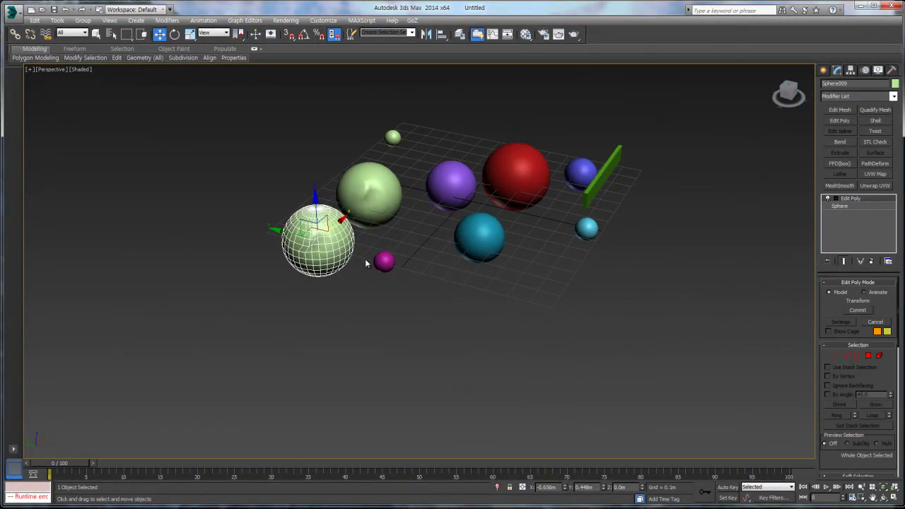
left_click(883, 498)
left_click_drag(448, 305, 426, 299)
scroll(404, 280, "up", 3)
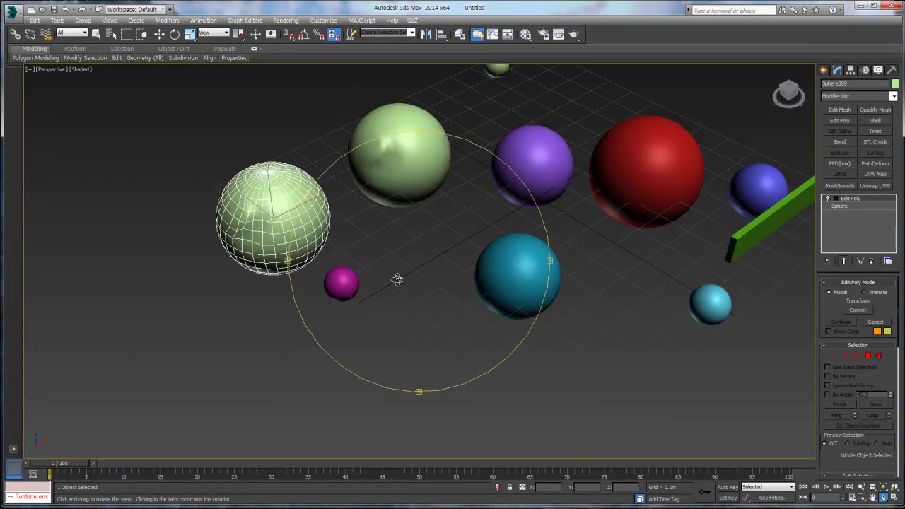
middle_click_drag(370, 263, 445, 270)
key("w")
middle_click_drag(414, 231, 512, 248)
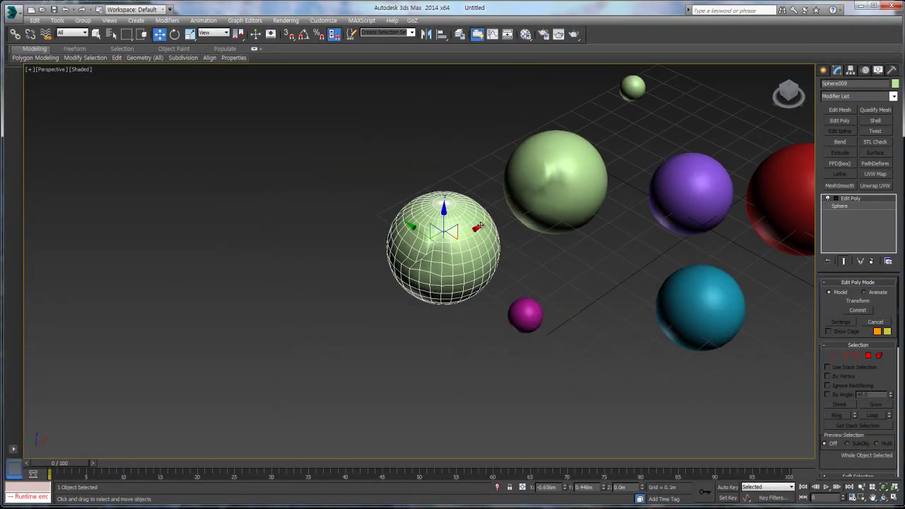
left_click_drag(478, 227, 337, 302, "shift")
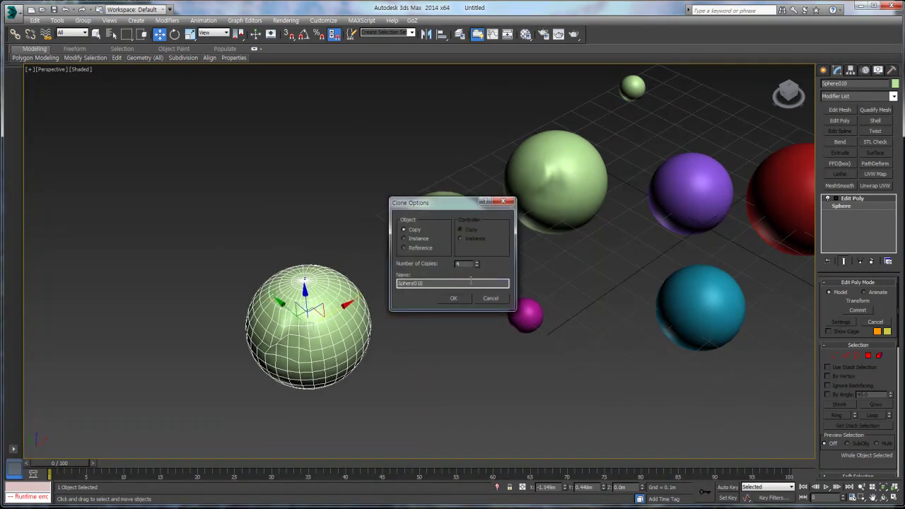
left_click(459, 299)
Delete all five cloned green spheres one by one, keeping only the original dented sphere
mouse_move(361, 365)
middle_mouse_down()
mouse_move(406, 327)
mouse_move(466, 297)
middle_mouse_up()
scroll(371, 290, "down", 4)
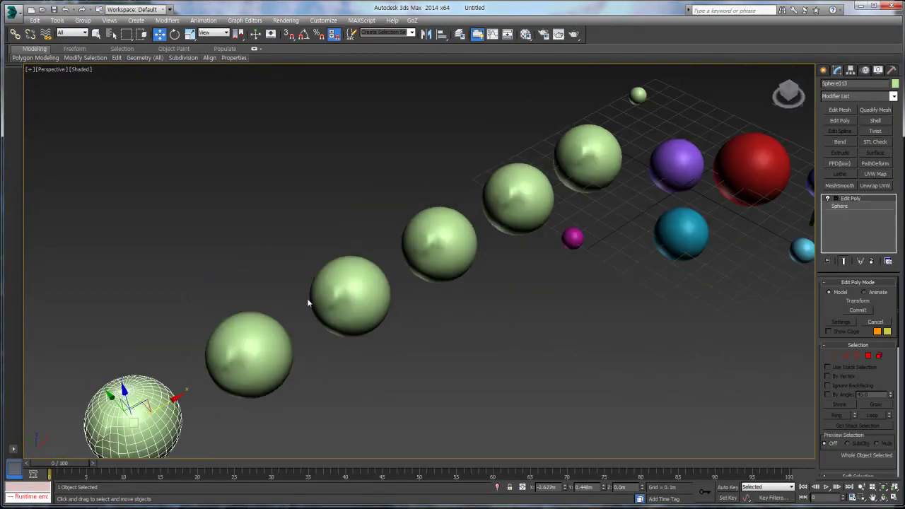
key("Delete")
left_click(280, 358)
key("Delete")
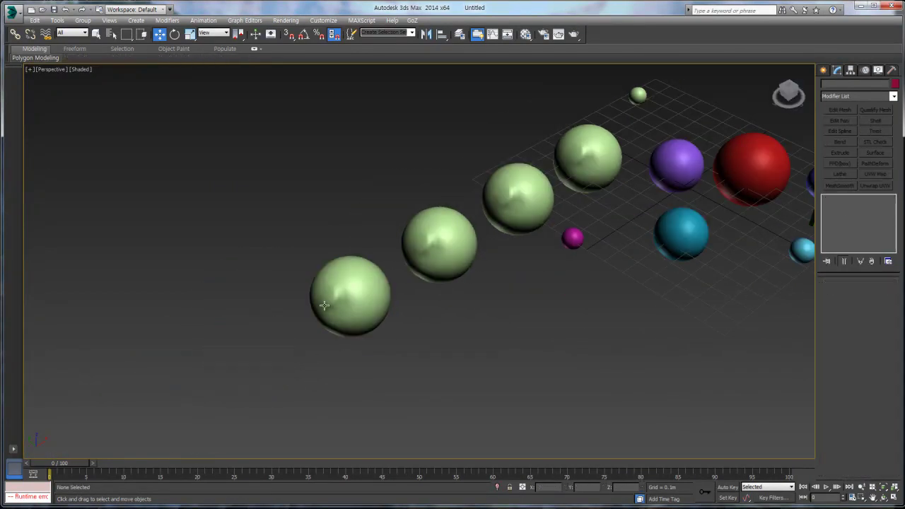
left_click(316, 315)
key("Delete")
left_click(412, 262)
key("Delete")
left_click(503, 212)
key("Delete")
Select the dented green sphere together with the purple sphere and freeze the selection
middle_click_drag(504, 212, 444, 259)
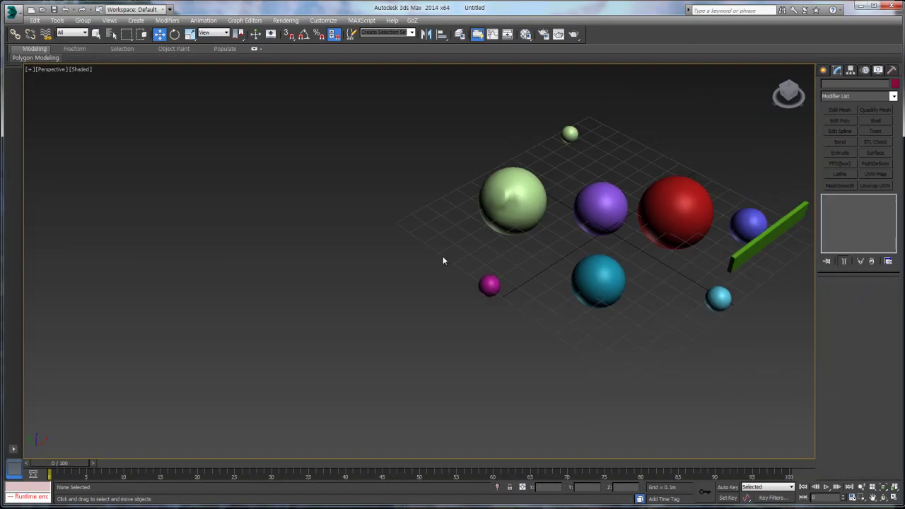
scroll(460, 243, "up", 4)
middle_click_drag(505, 204, 333, 264)
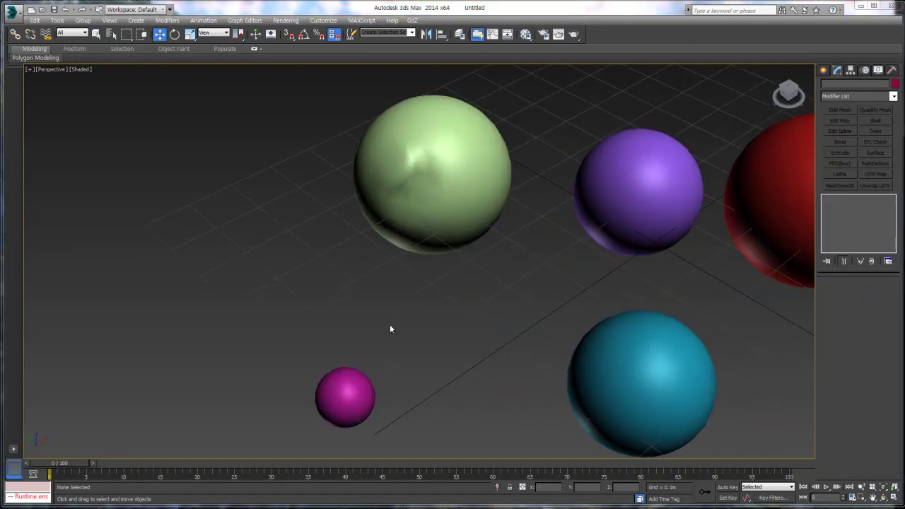
scroll(424, 236, "down", 7)
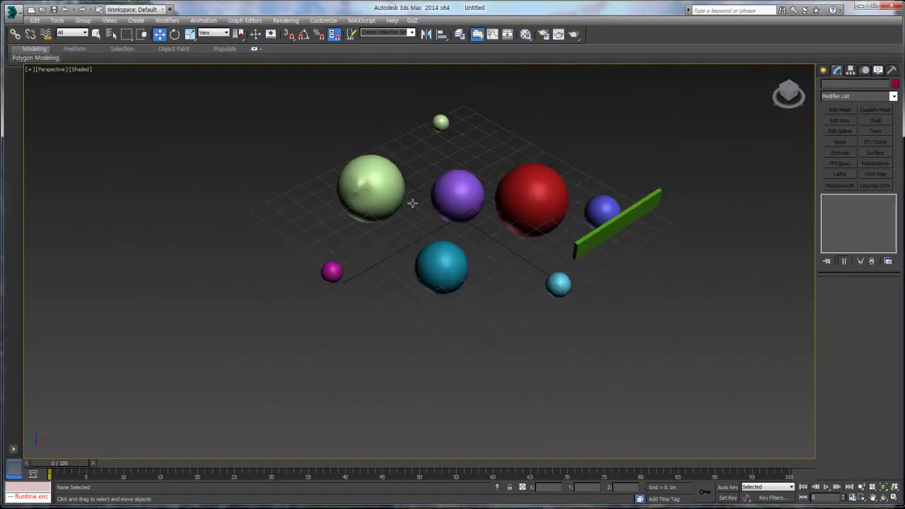
scroll(445, 270, "up", 5)
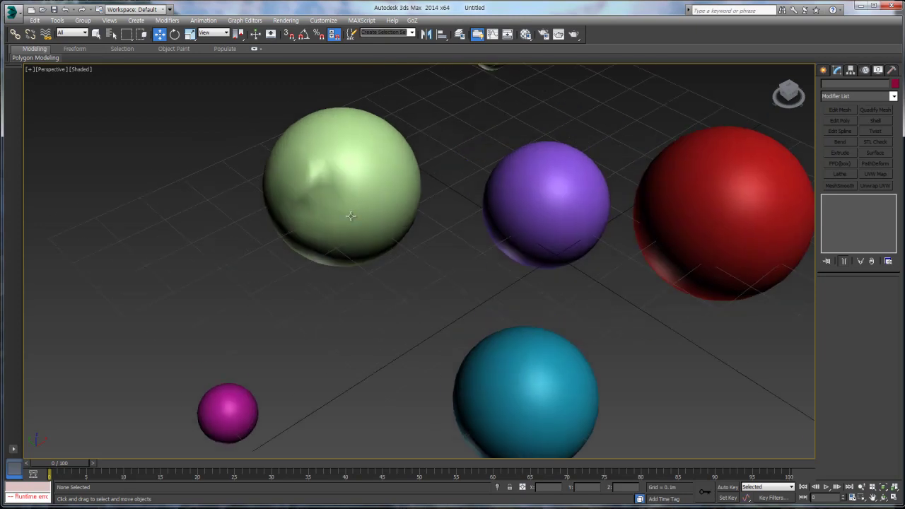
left_click(351, 216)
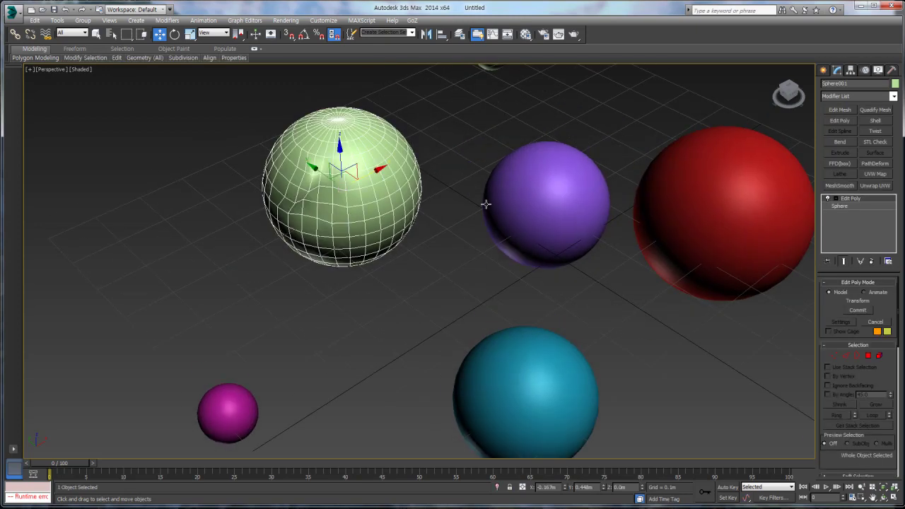
left_click(535, 202, "ctrl")
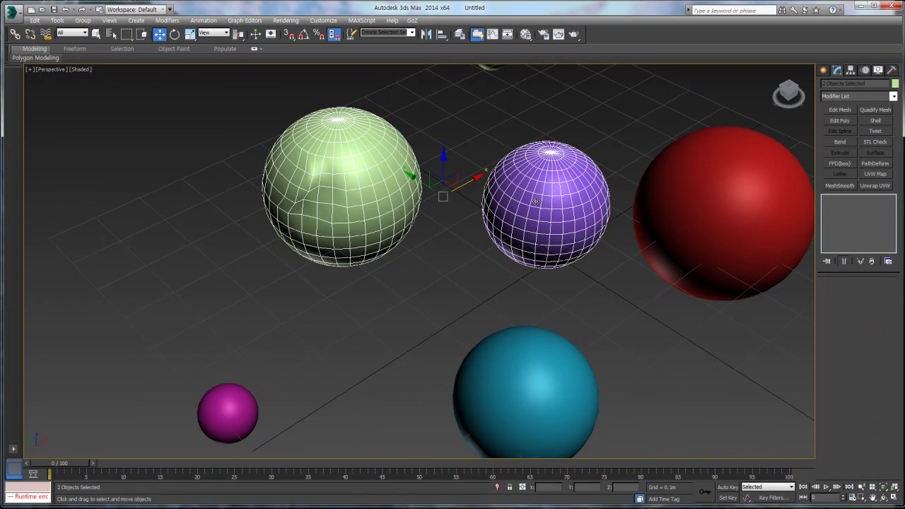
right_click(536, 203)
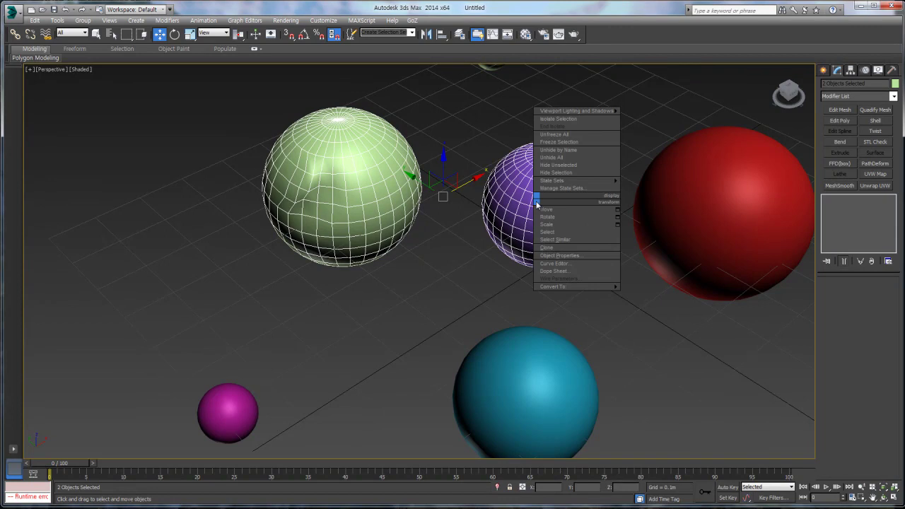
left_click(560, 144)
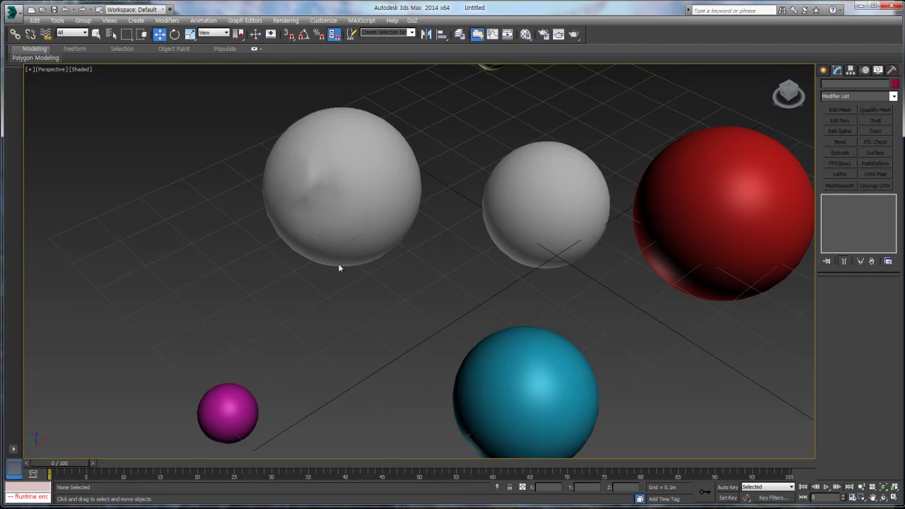
Try to select the two frozen spheres with region selections across the scene and directly, clearing the selection each time
scroll(383, 271, "down", 4)
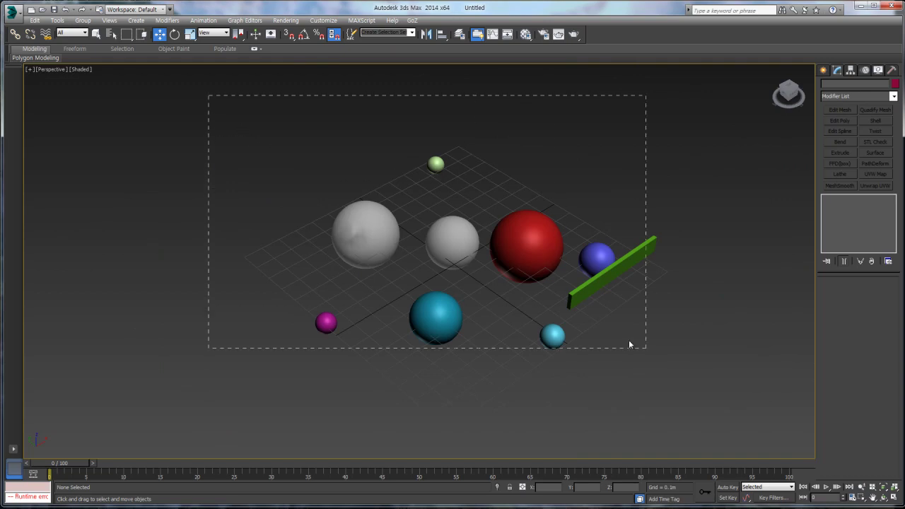
left_click_drag(544, 304, 762, 409)
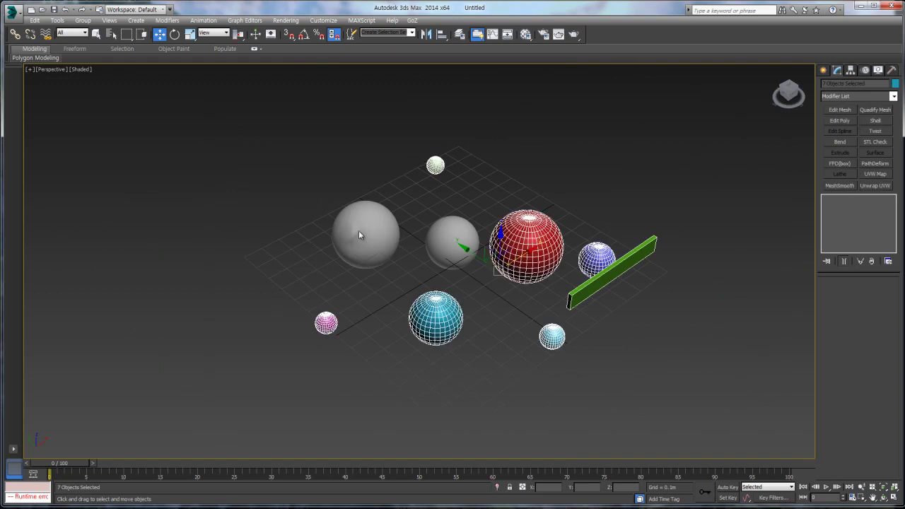
left_click(447, 236)
left_click_drag(249, 127, 735, 427)
left_click(459, 280)
scroll(460, 261, "up", 5)
scroll(458, 257, "down", 2)
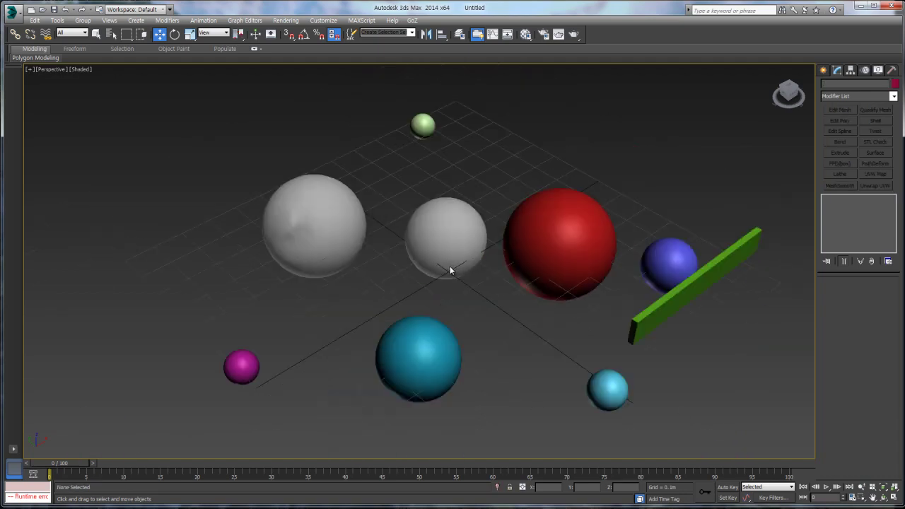
left_click_drag(123, 102, 774, 427)
left_click(684, 372)
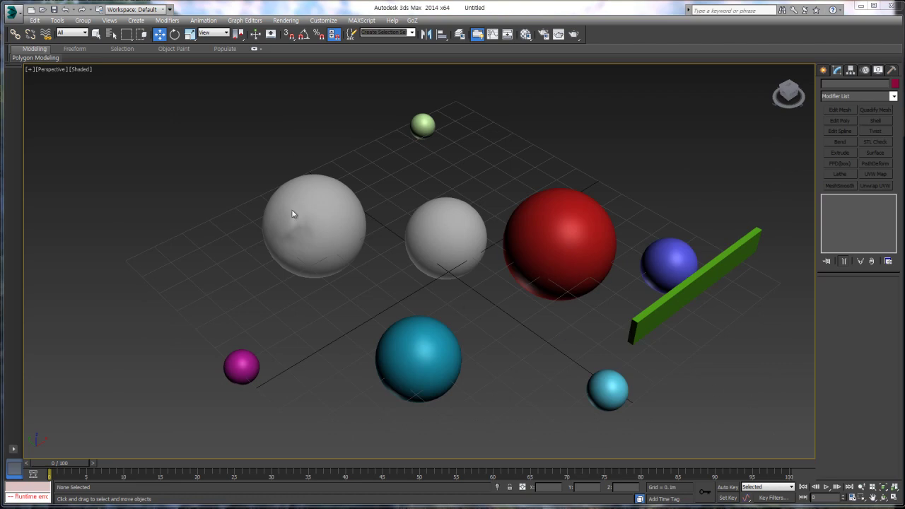
left_click_drag(156, 102, 567, 368)
left_click(535, 357)
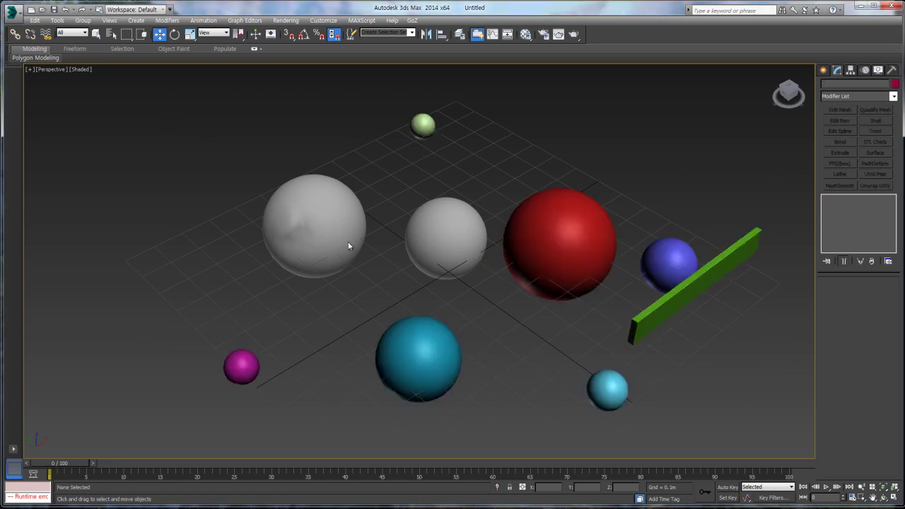
Unfreeze all frozen objects in the scene
right_click(382, 169)
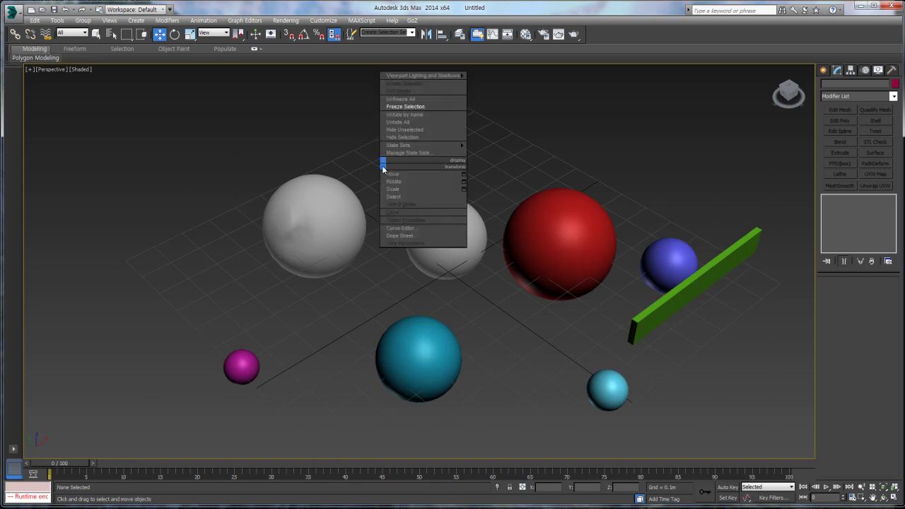
left_click(417, 100)
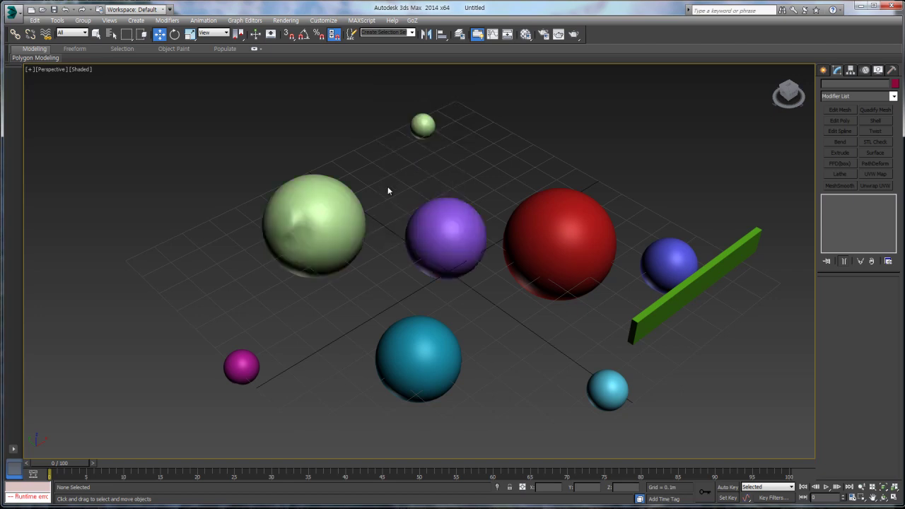
Select the purple sphere between the dented green sphere and the red sphere and freeze it
scroll(380, 212, "up", 2)
scroll(361, 191, "up", 4)
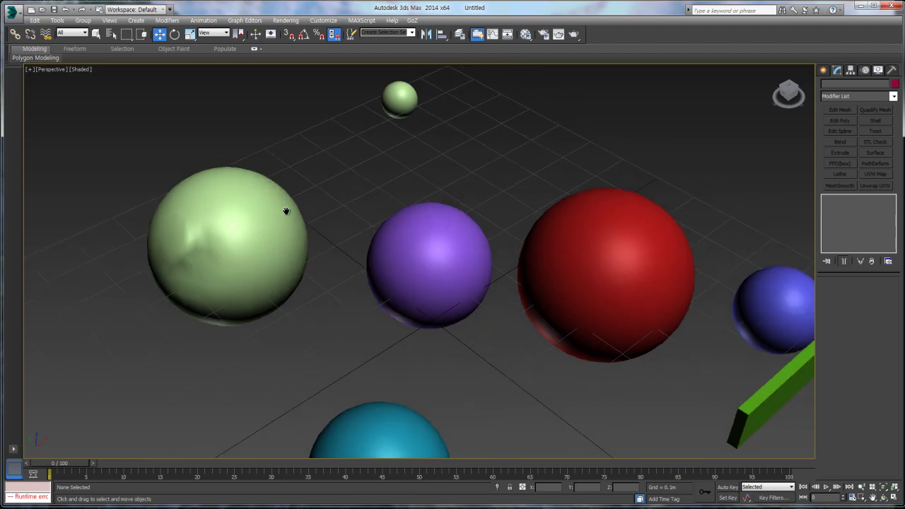
scroll(337, 186, "down", 3)
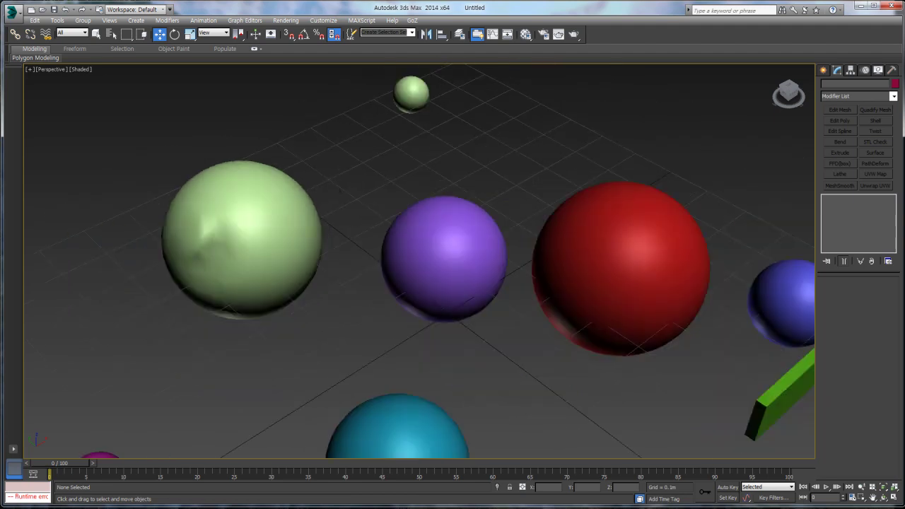
left_click_drag(380, 340, 461, 251)
right_click(448, 255)
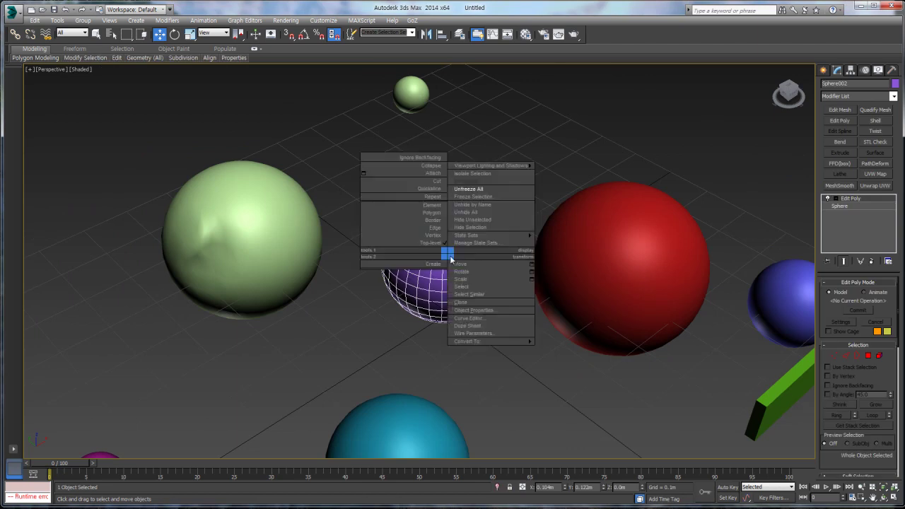
left_click(484, 197)
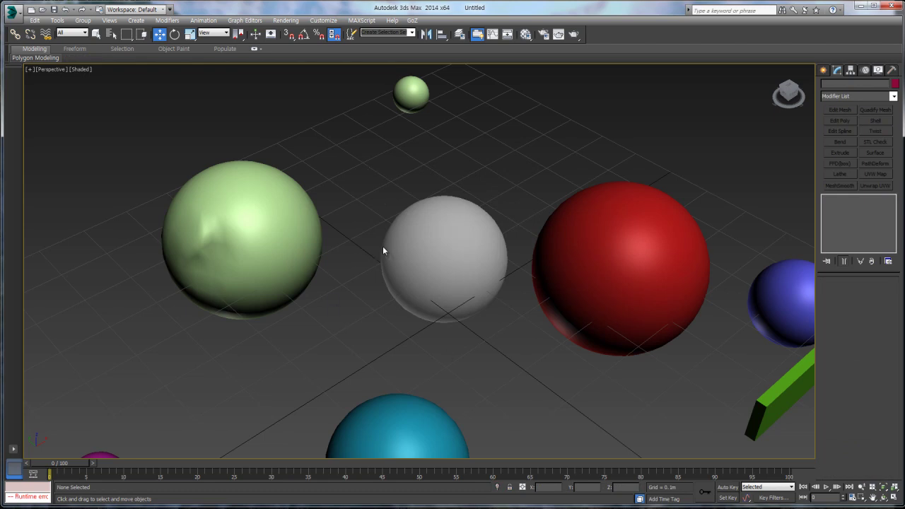
Render the perspective view with the purple sphere frozen, close the rendered frame, and unfreeze all objects
left_click(574, 34)
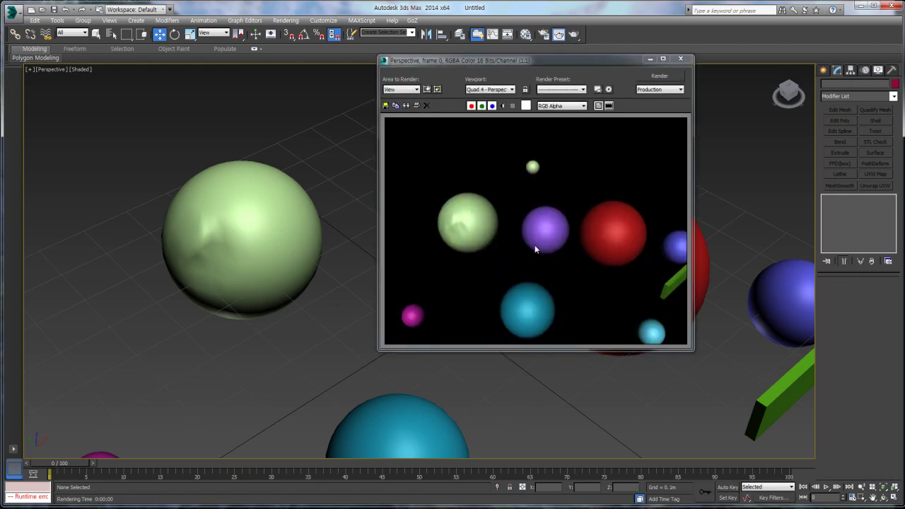
left_click(680, 58)
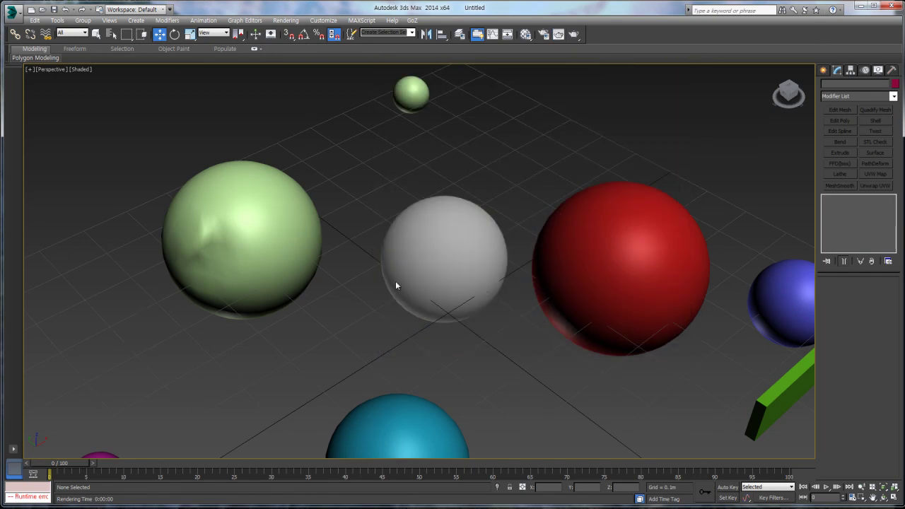
right_click(362, 313)
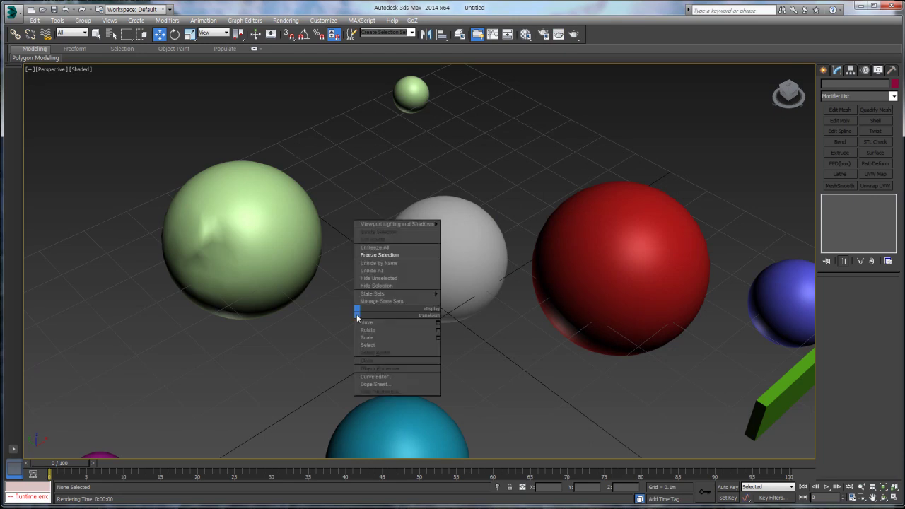
left_click(405, 246)
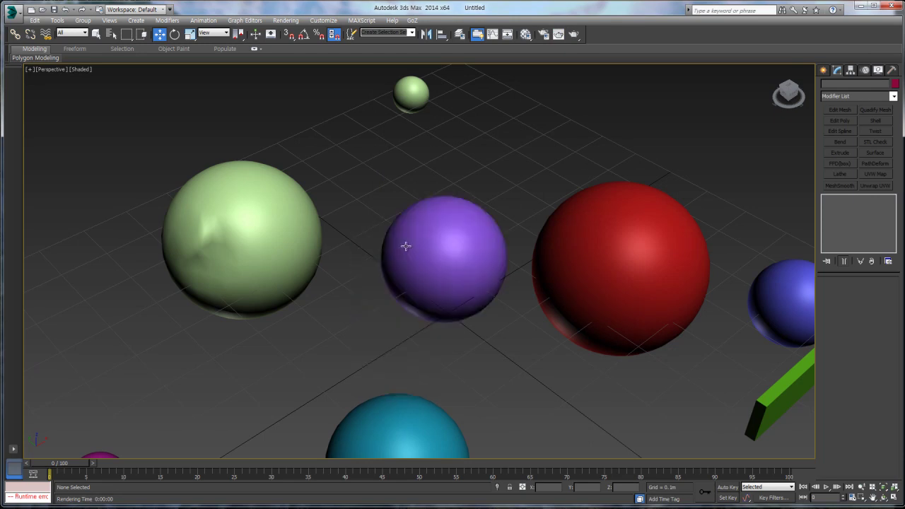
Select the purple sphere and hide it from the scene
left_click(418, 252)
right_click(418, 251)
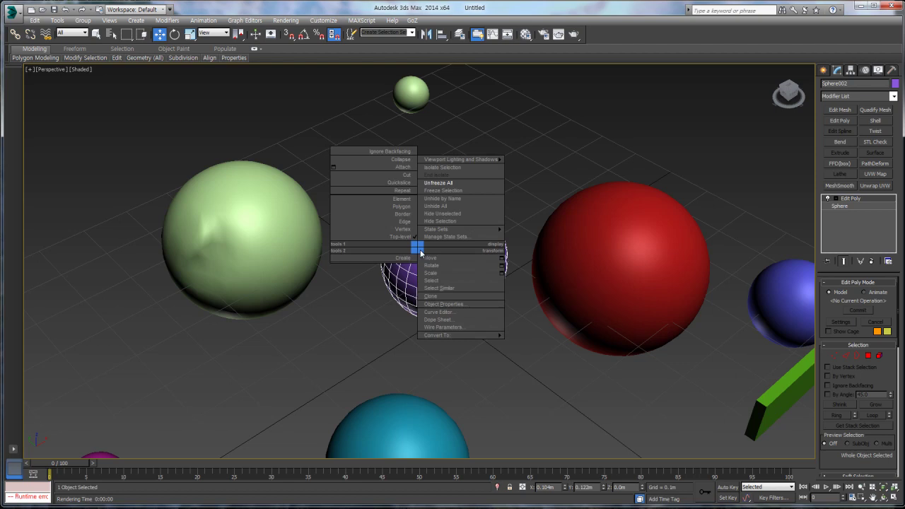
left_click(452, 222)
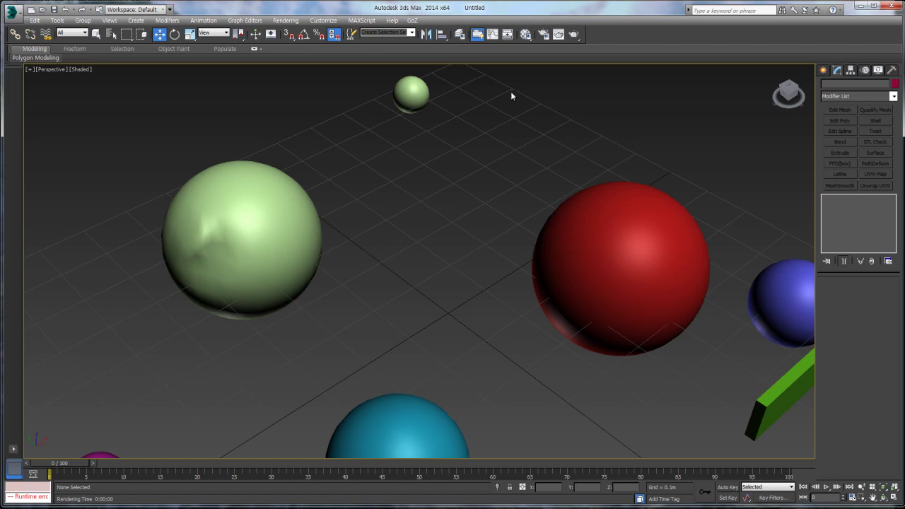
Render the perspective view with the purple sphere hidden, close the rendered frame, and unhide all objects
left_click(574, 36)
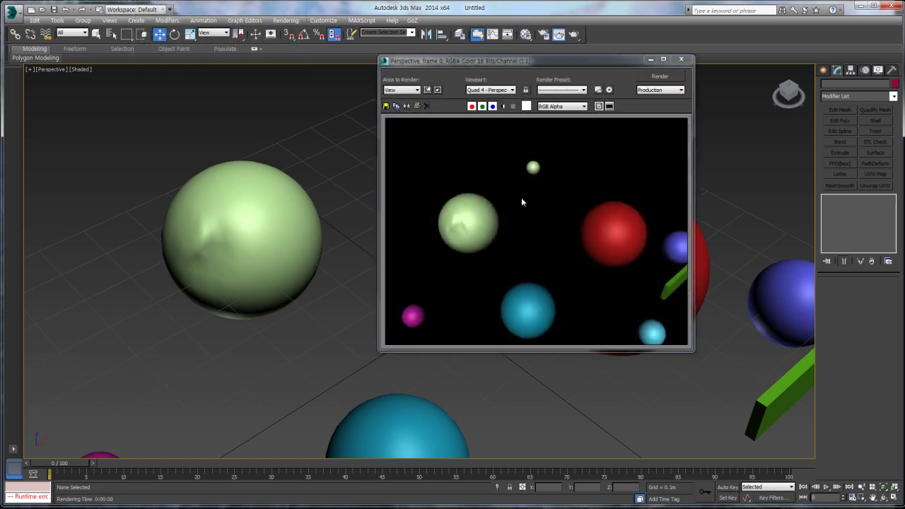
left_click(681, 58)
right_click(402, 178)
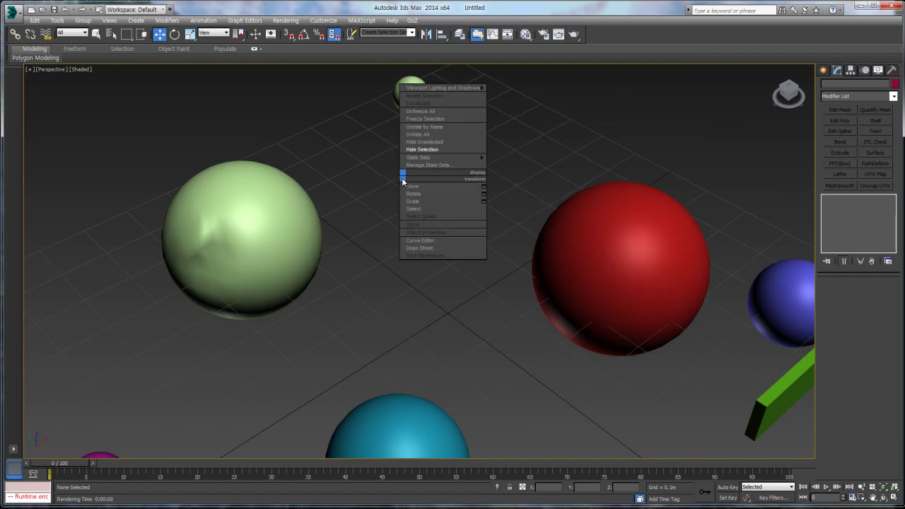
left_click(439, 133)
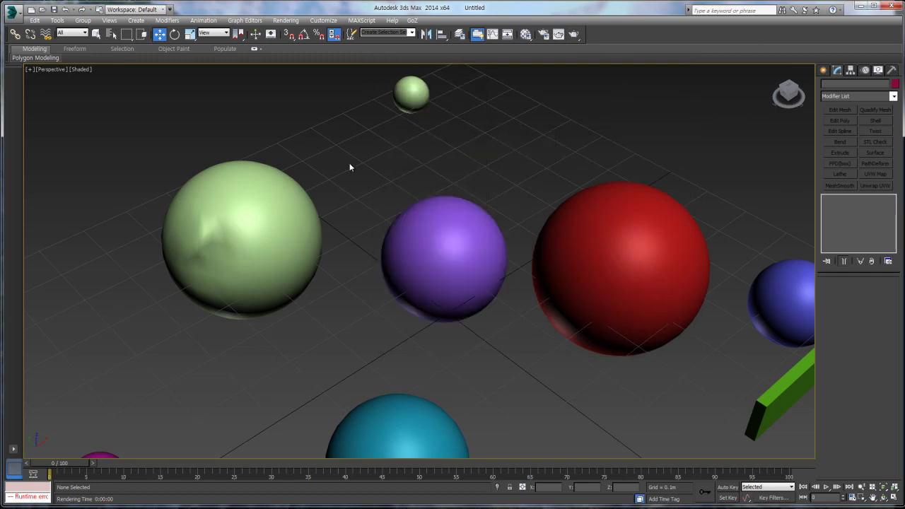
Freeze the dented green sphere together with the purple sphere, and unfreeze all objects again
left_click(432, 246)
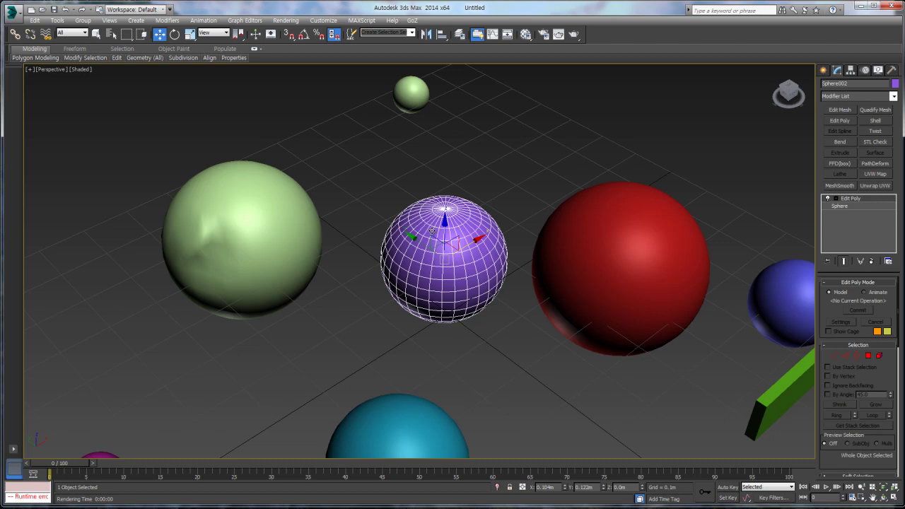
left_click(342, 169)
left_click(277, 216)
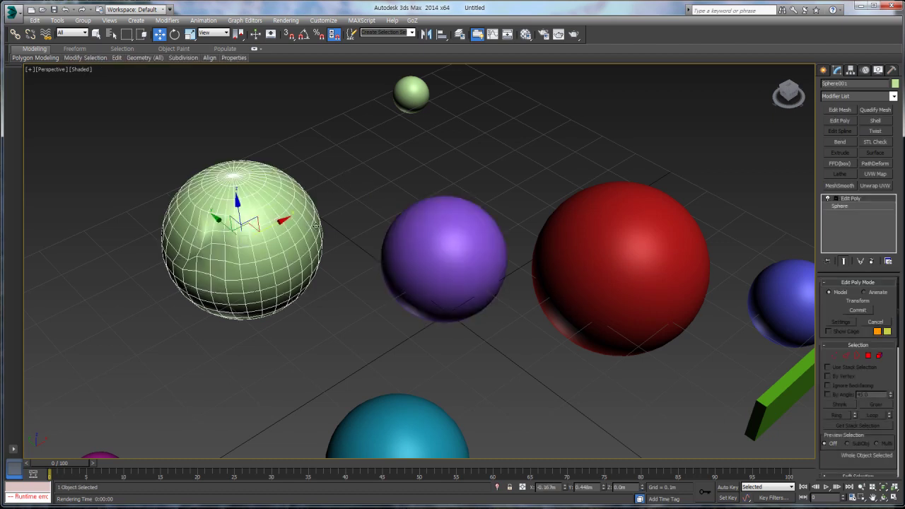
left_click(428, 263, "ctrl")
right_click(433, 247)
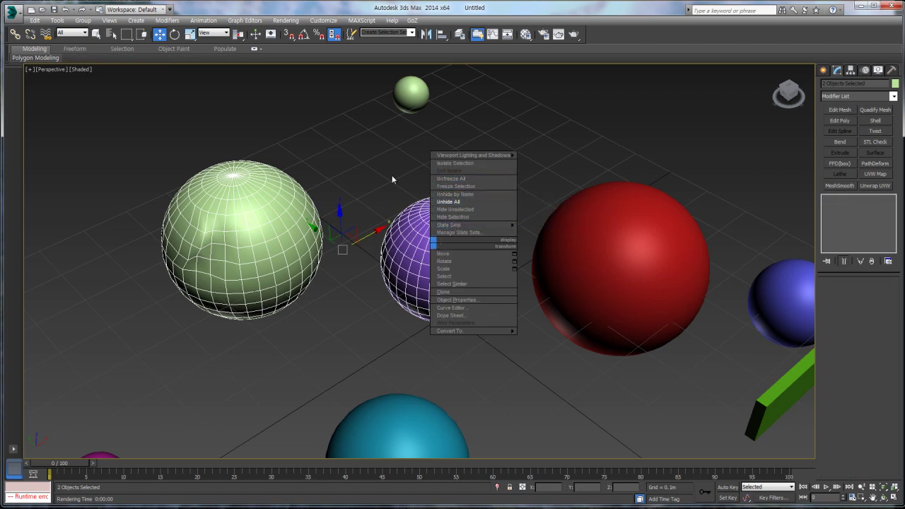
left_click(447, 187)
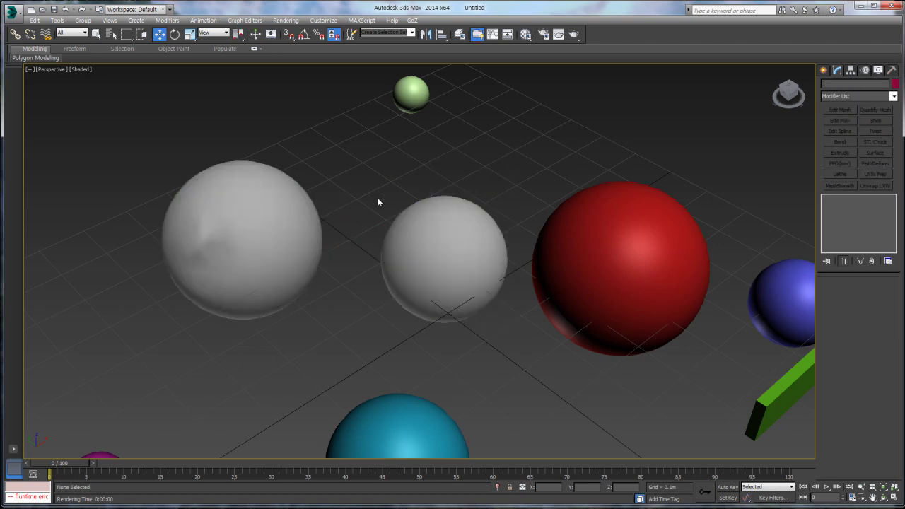
right_click(350, 175)
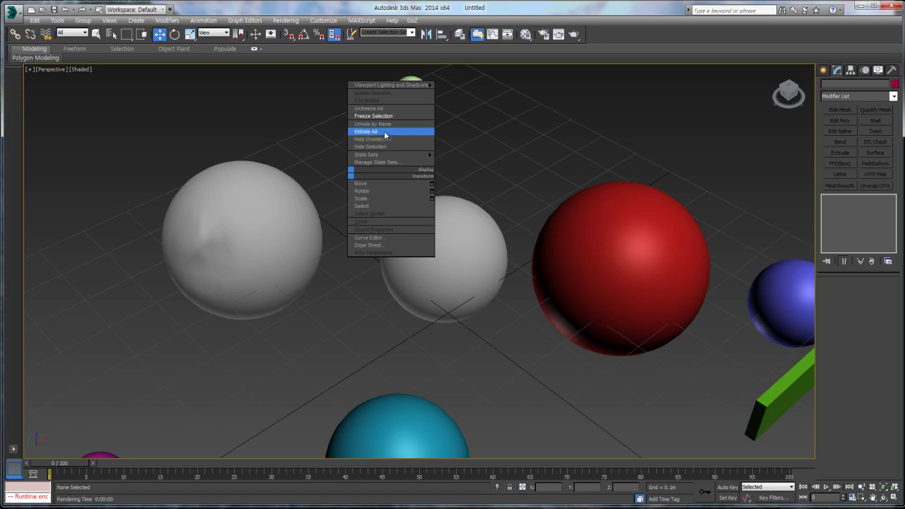
left_click(378, 108)
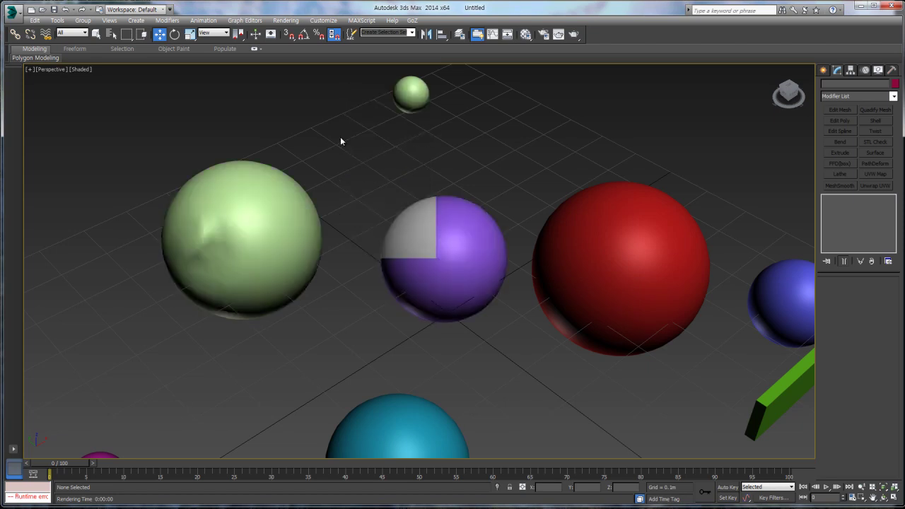
Select the dented green and purple spheres with a region, hide the selection, and unhide all objects
left_click_drag(232, 158, 458, 265)
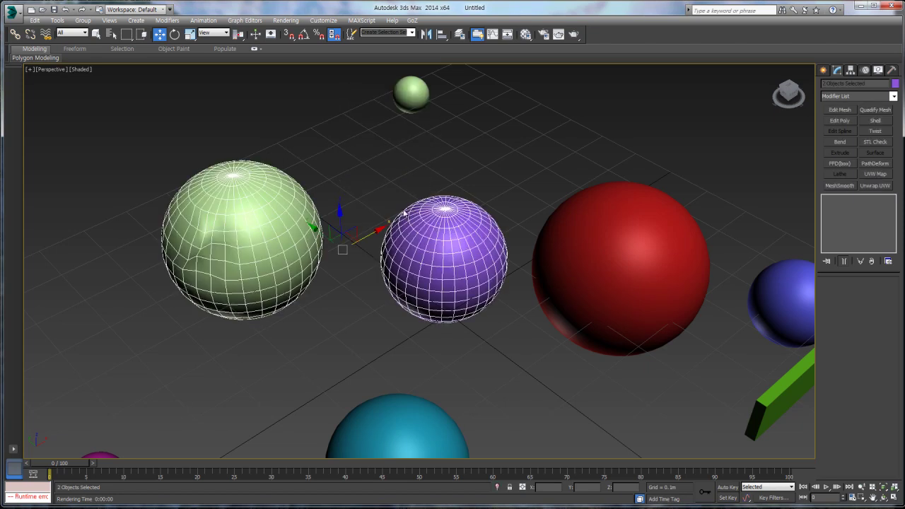
right_click(377, 191)
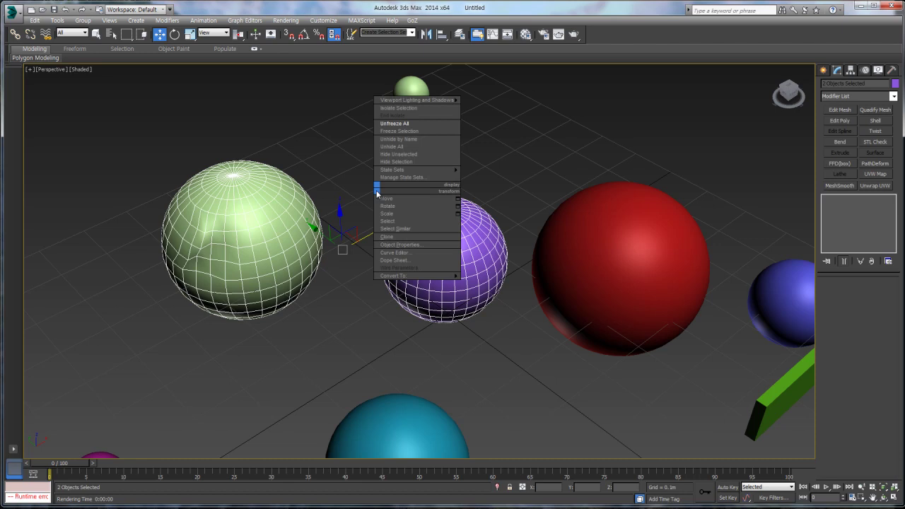
left_click(415, 162)
right_click(382, 172)
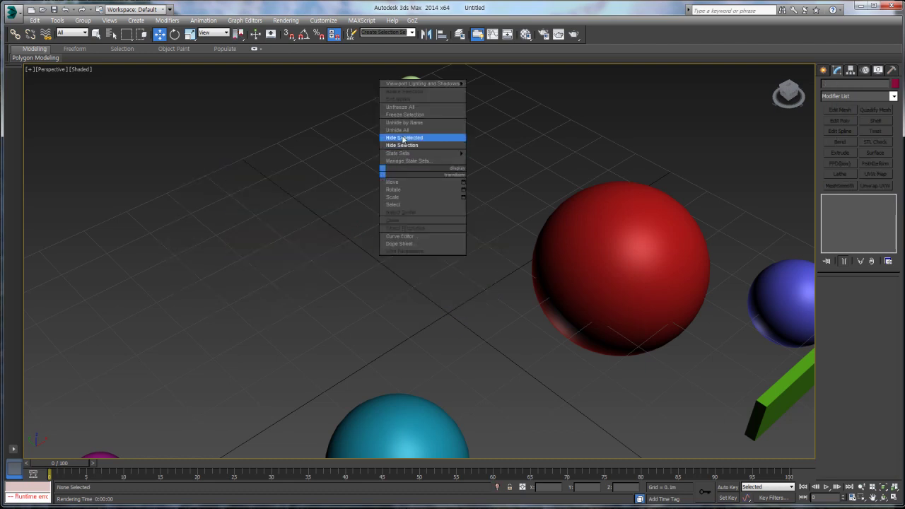
left_click(403, 131)
Hide every object except the dented green and purple spheres, and bring all hidden objects back
left_click_drag(299, 177, 495, 269)
right_click(374, 168)
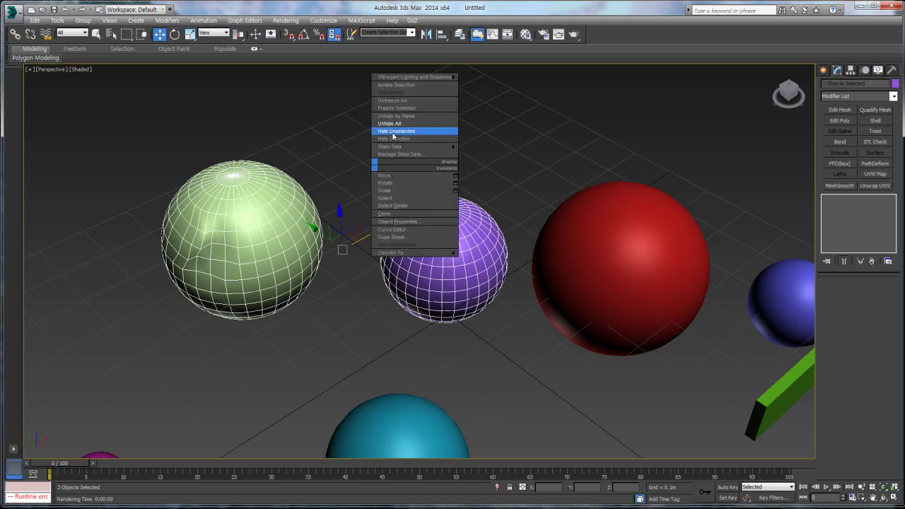
left_click(393, 132)
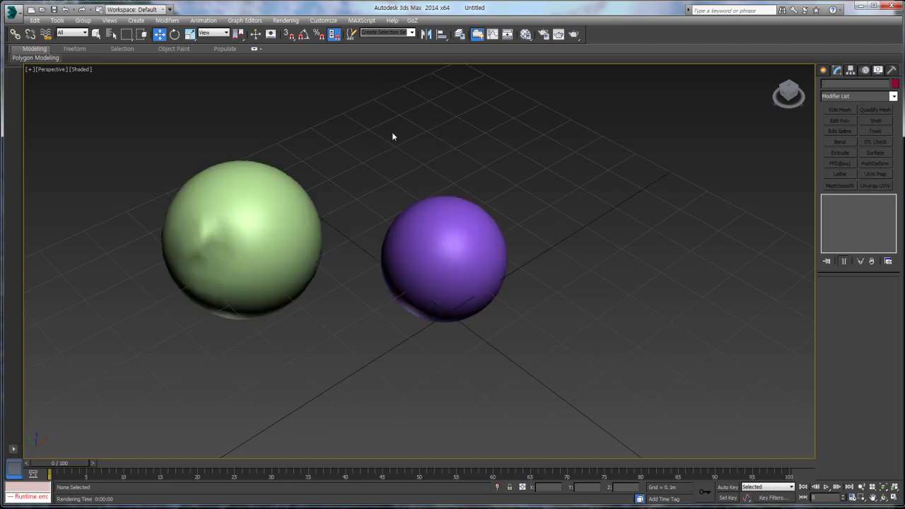
right_click(393, 136)
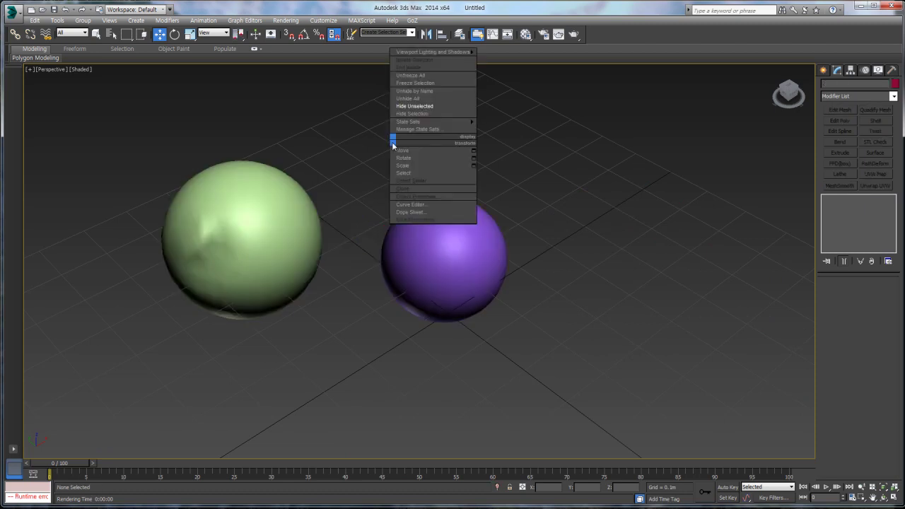
left_click(414, 99)
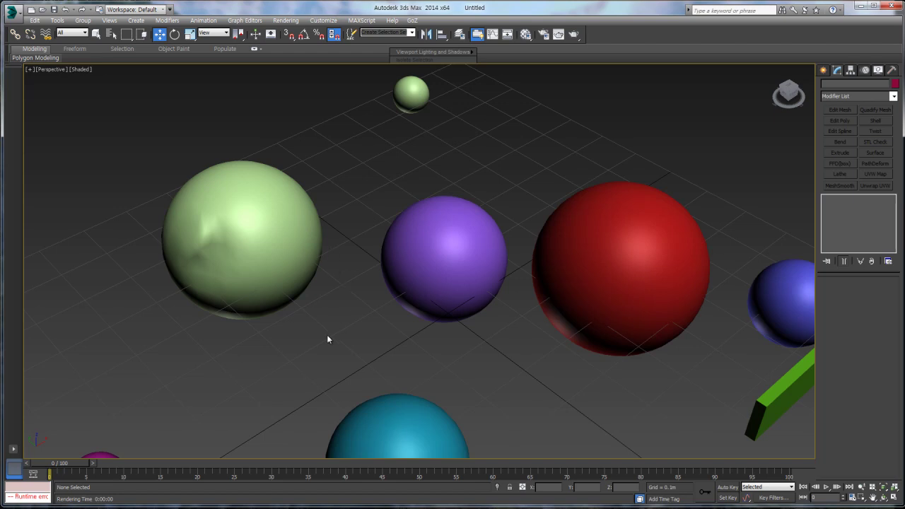
View the keyboard shortcut list in the Customize User Interface dialog, highlight Active Viewport 1, and close the dialog
scroll(442, 343, "down", 3)
scroll(442, 339, "up", 3)
middle_click_drag(440, 349, 438, 294)
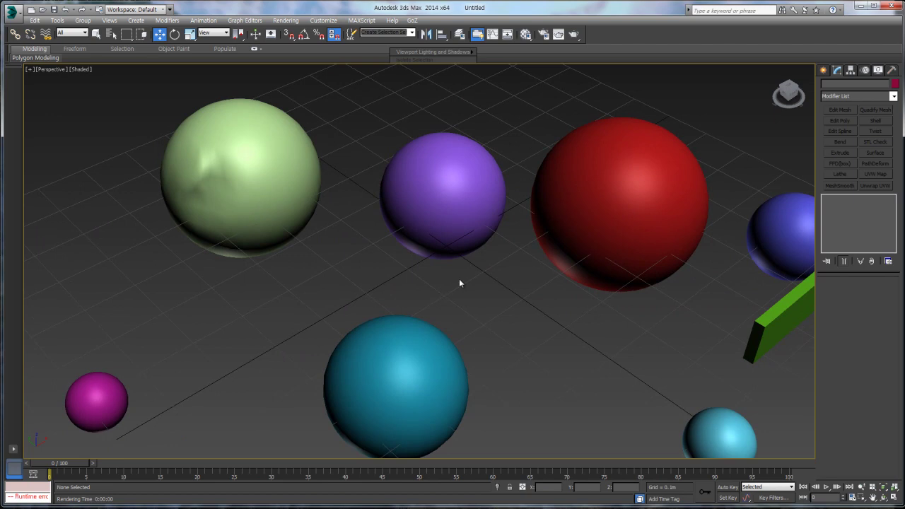
left_click(323, 19)
key("Escape")
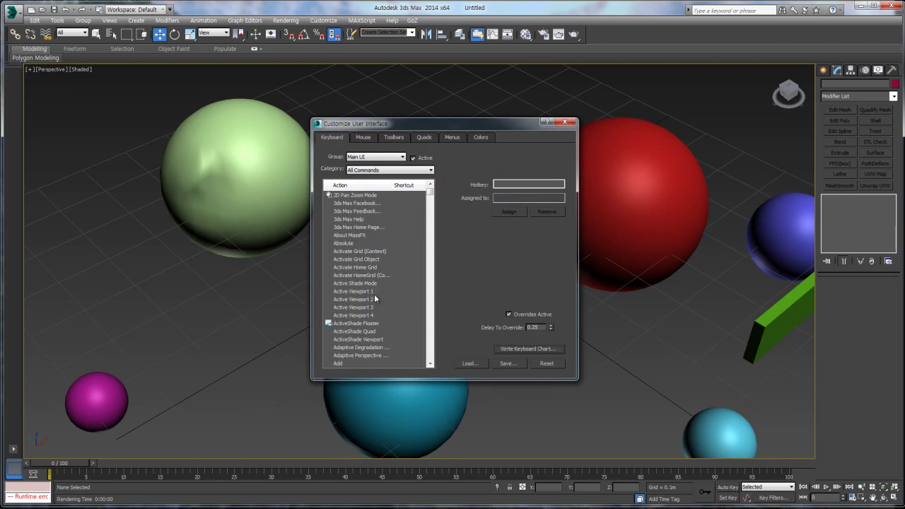
left_click(376, 291)
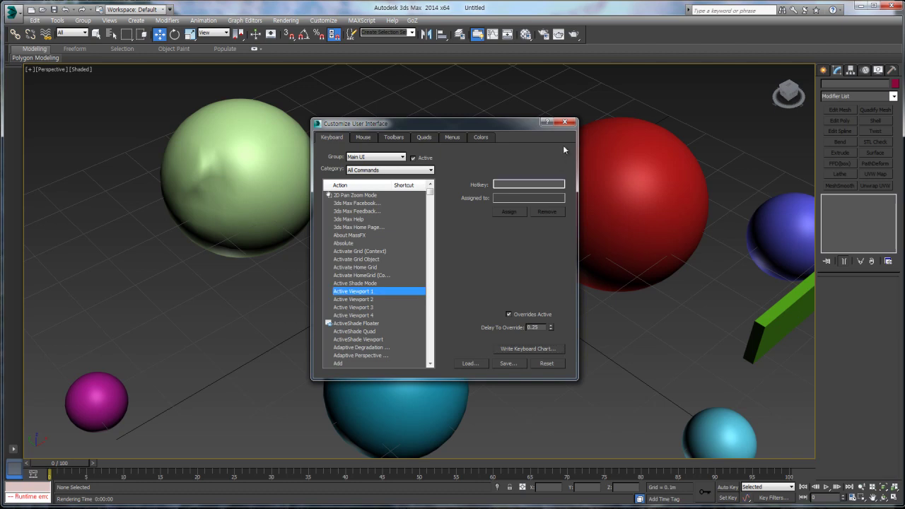
left_click(565, 121)
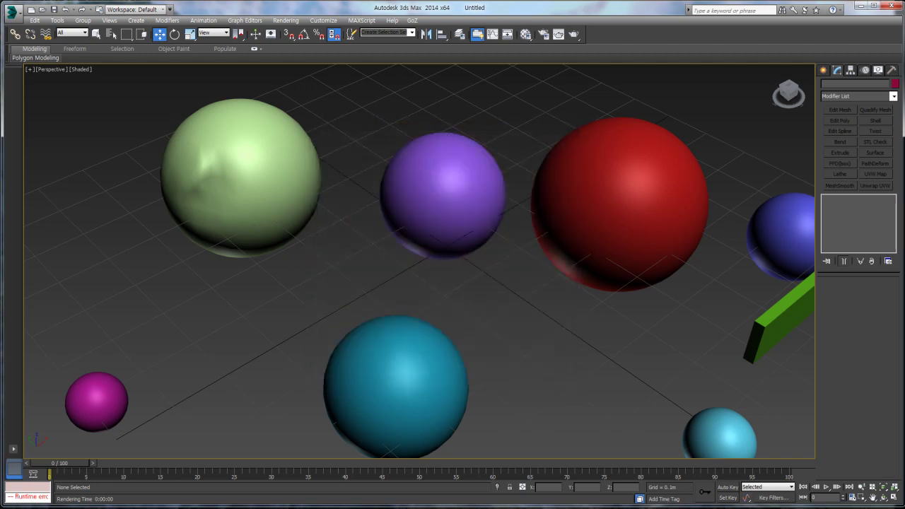
Activate the Rotate tool, select the dented green sphere, and switch the selection to the long green box
left_click(175, 34)
left_click(233, 139)
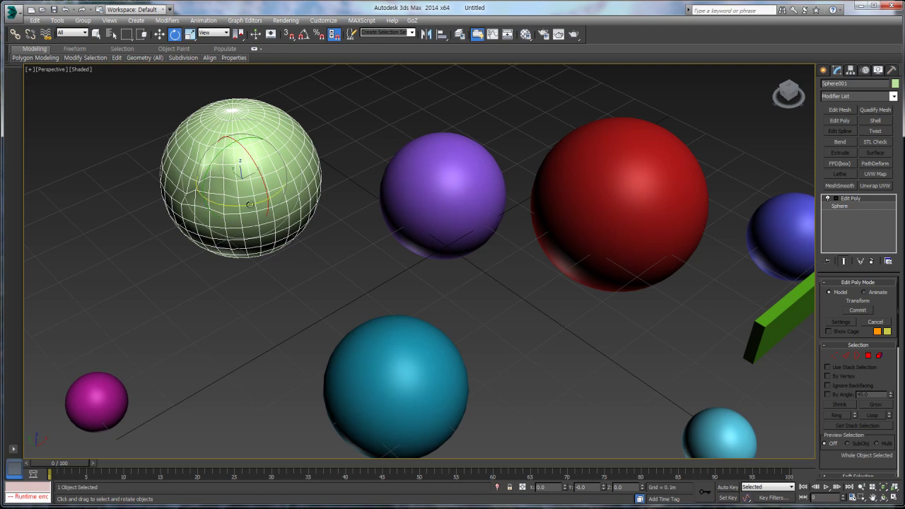
middle_click_drag(612, 285, 352, 254)
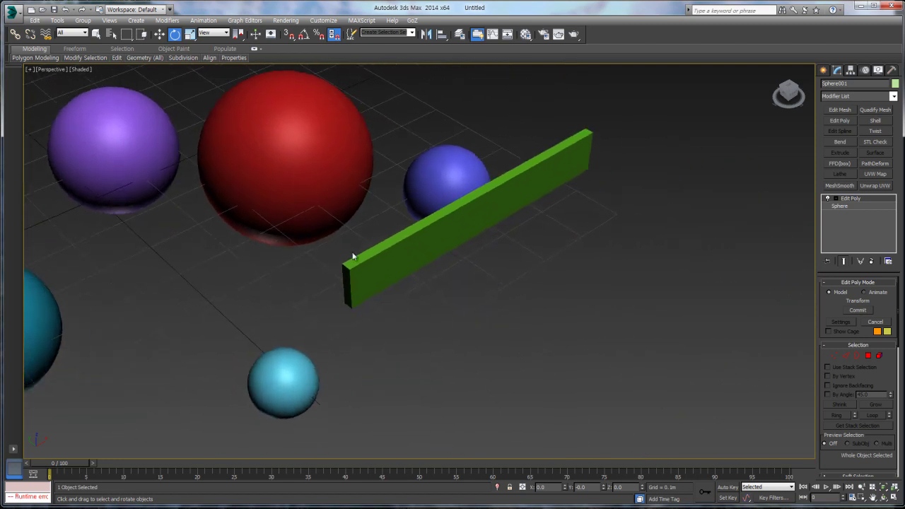
left_click(420, 239)
Try to rotate the long green box by about 72 degrees around its Z axis with the rotate gizmo
left_click_drag(459, 209, 433, 262)
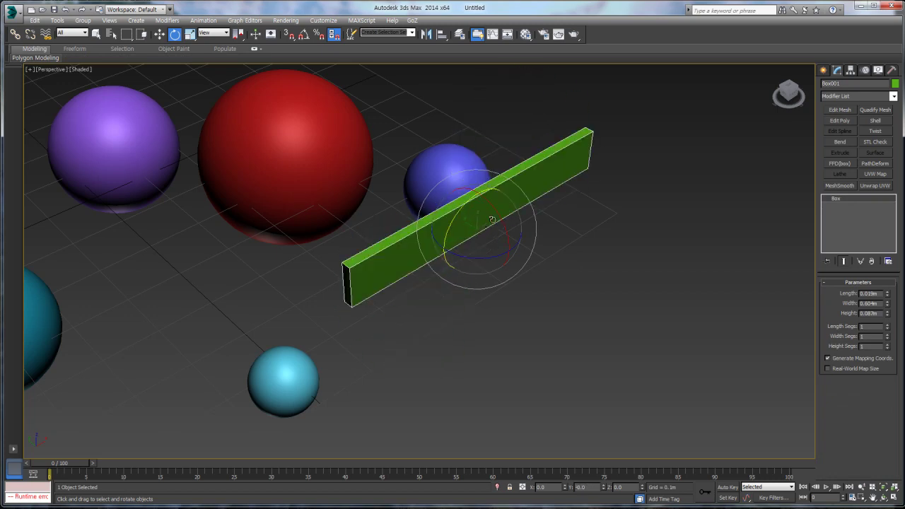
left_click_drag(498, 215, 531, 260)
left_click_drag(531, 260, 553, 248)
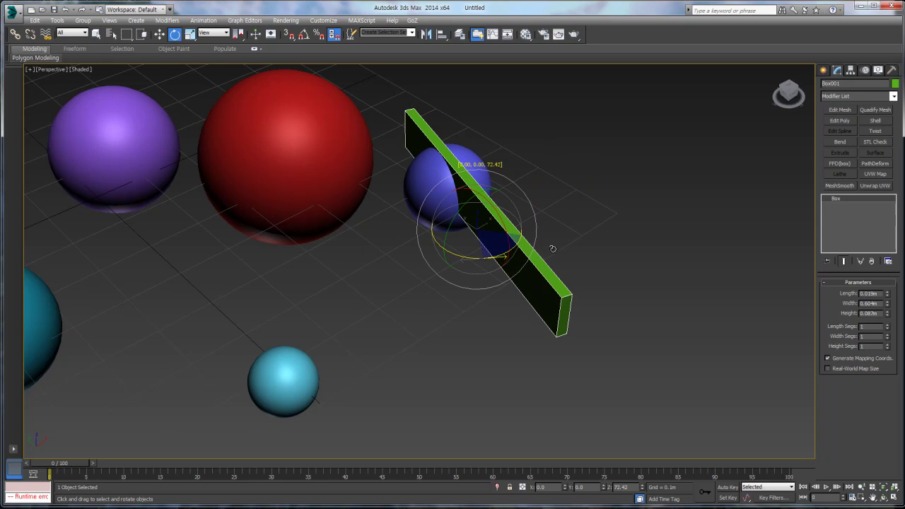
right_click(553, 249)
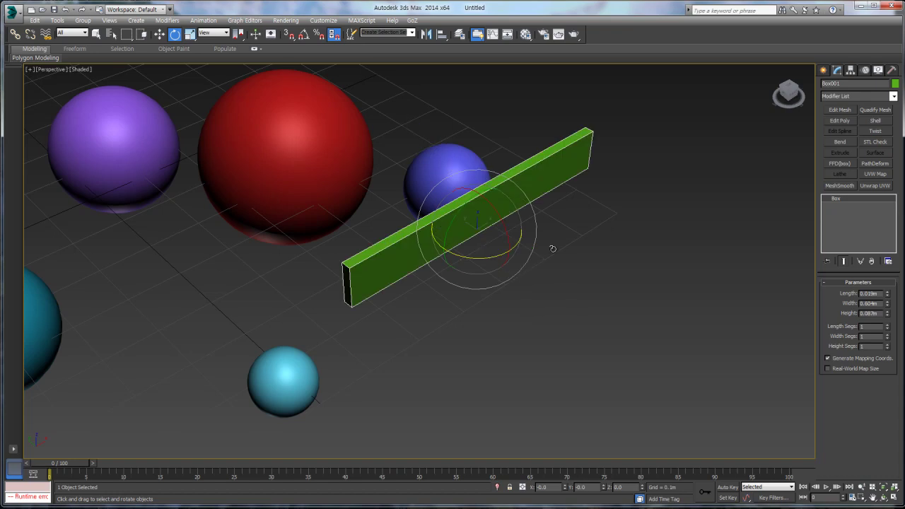
Try to rotate the long green box around its X axis with the rotate gizmo, and clear the selection
left_click_drag(507, 228, 513, 247)
right_click(512, 247)
left_click(535, 309)
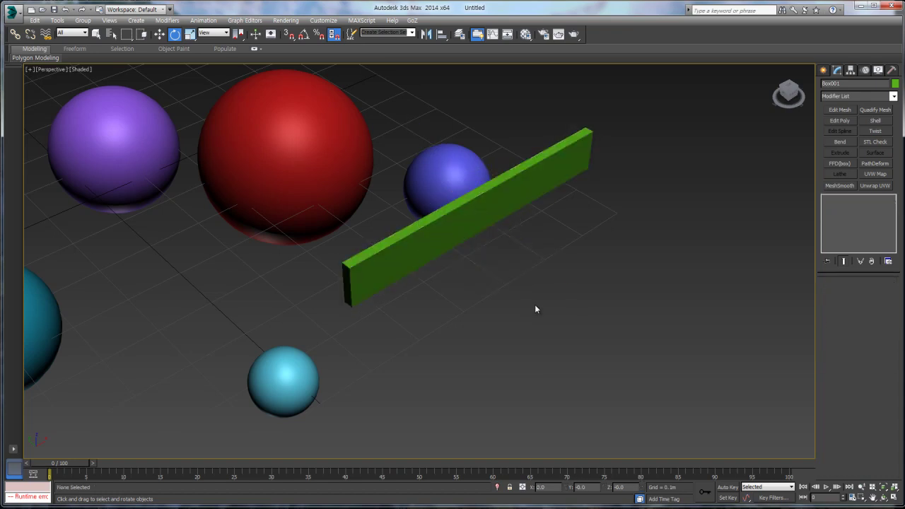
Activate the Scale tool, enlarge the dented green sphere uniformly to about 152%, and undo the scaling
left_click(190, 33)
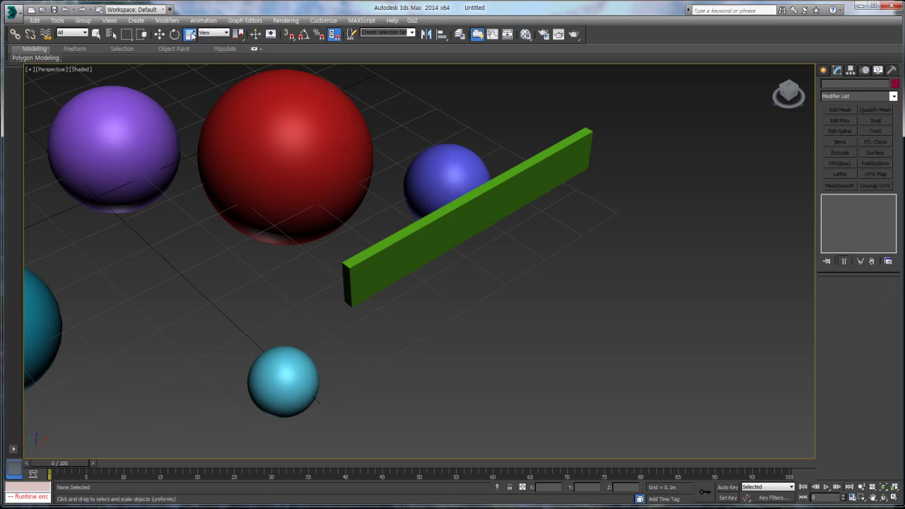
middle_click_drag(206, 155, 563, 220)
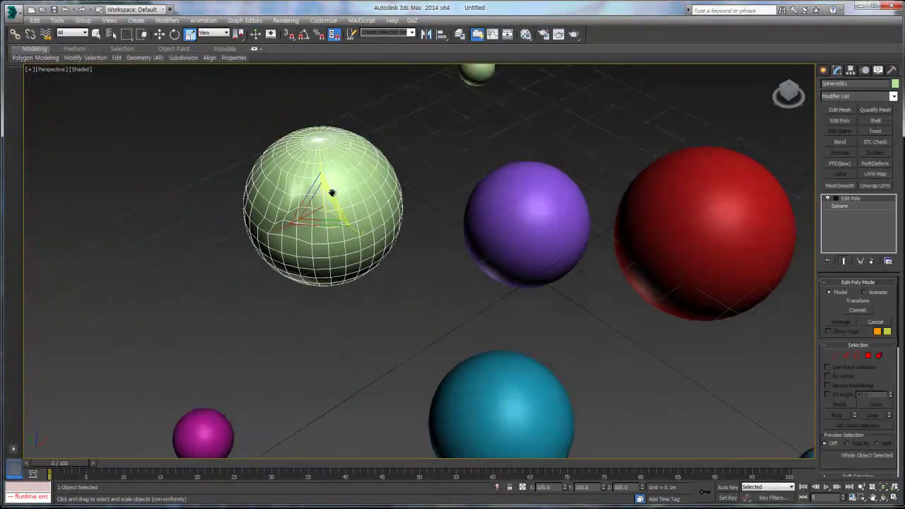
middle_click_drag(131, 124, 137, 135)
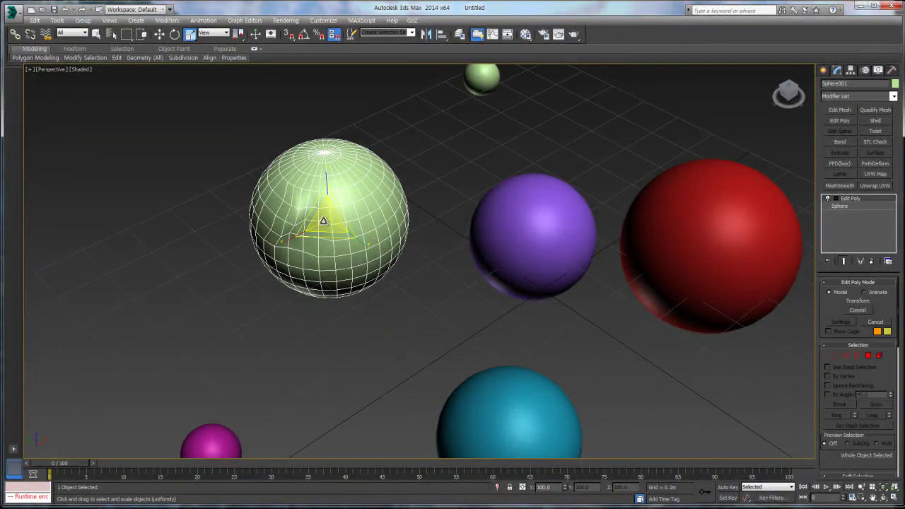
left_click_drag(325, 222, 356, 197)
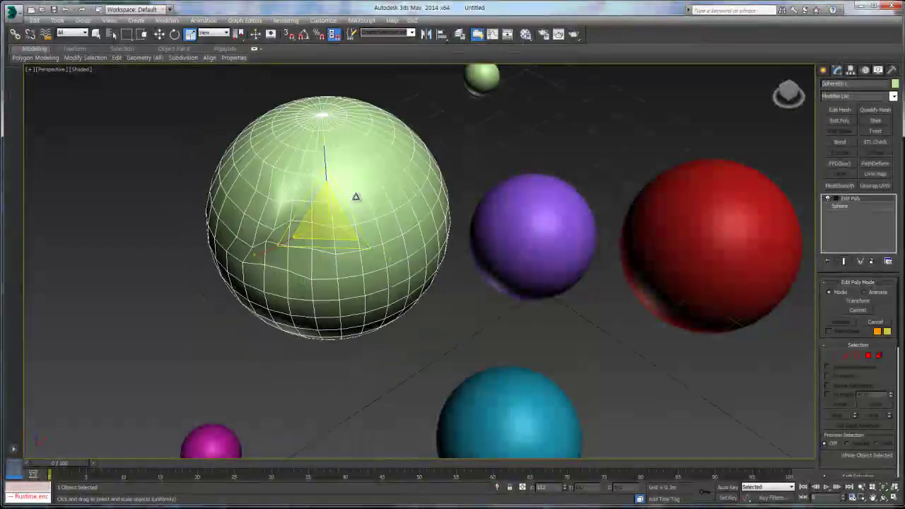
key("ctrl+z")
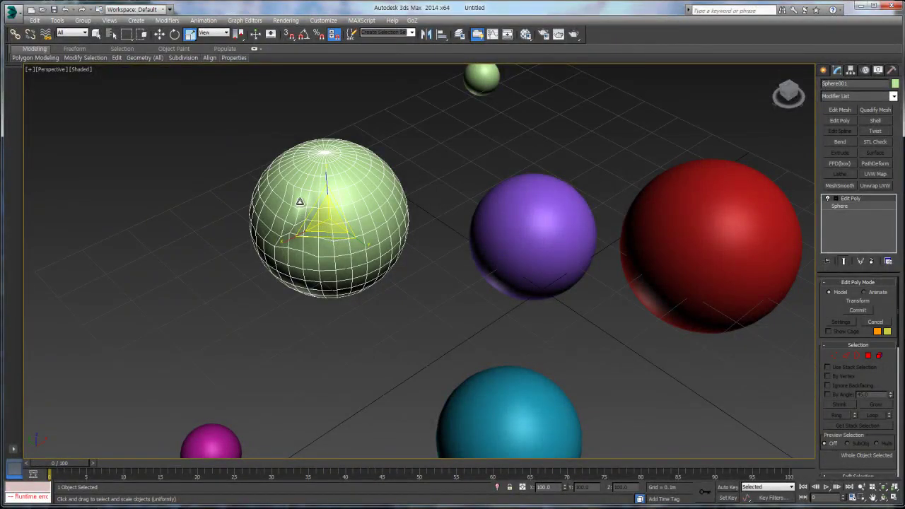
Try scaling the dented green sphere along two axes and along single axes with the scale gizmo, and deselect it
left_click_drag(311, 211, 311, 90)
right_click(311, 90)
left_click_drag(330, 235, 335, 151)
right_click(335, 151)
left_click_drag(287, 242, 176, 330)
right_click(176, 329)
left_click_drag(326, 177, 330, 137)
right_click(330, 137)
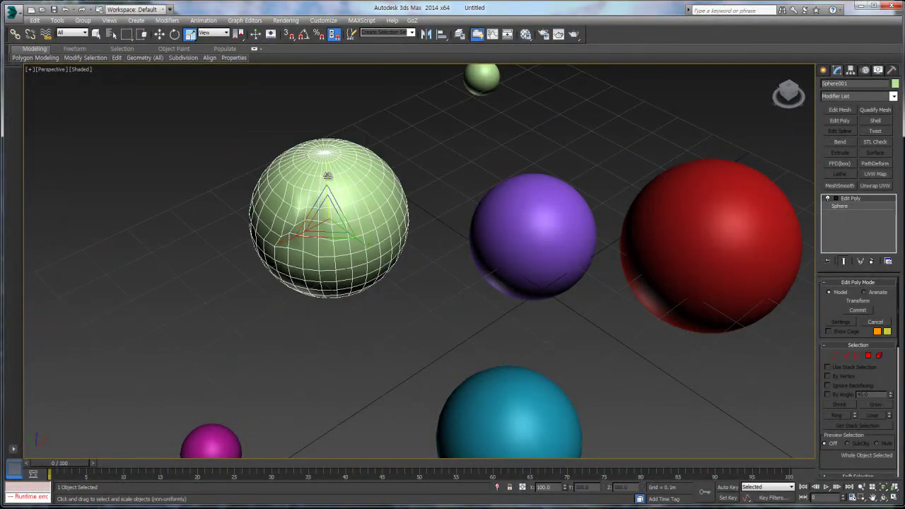
left_click_drag(329, 178, 330, 126)
right_click(329, 126)
left_click(186, 132)
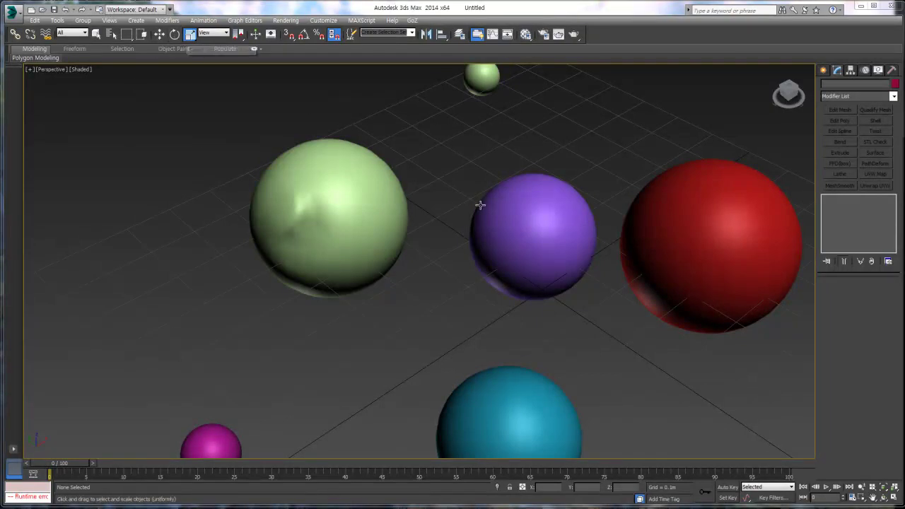
Select the long green box and open the Move Transform Type-In dialog for it
middle_click_drag(614, 230, 318, 212)
scroll(446, 219, "down", 3)
scroll(485, 203, "up", 3)
middle_click_drag(458, 232, 495, 243)
left_click(491, 303)
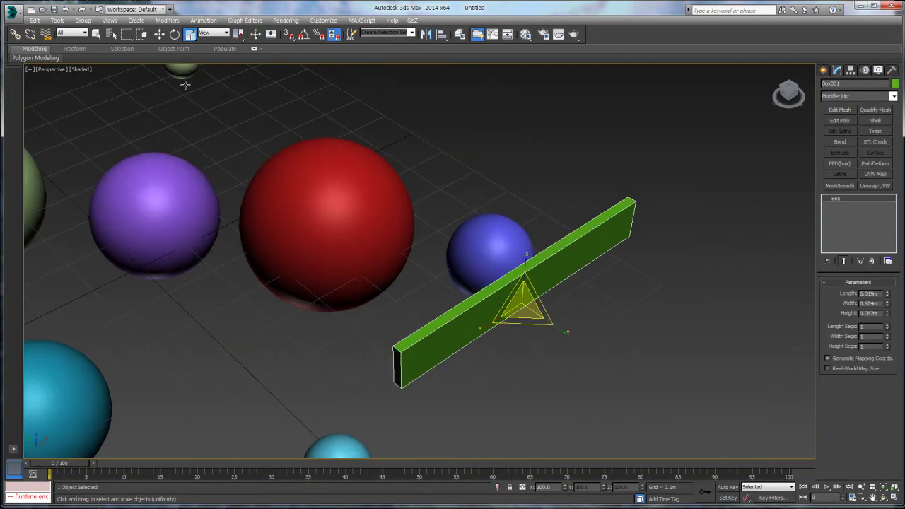
right_click(160, 36)
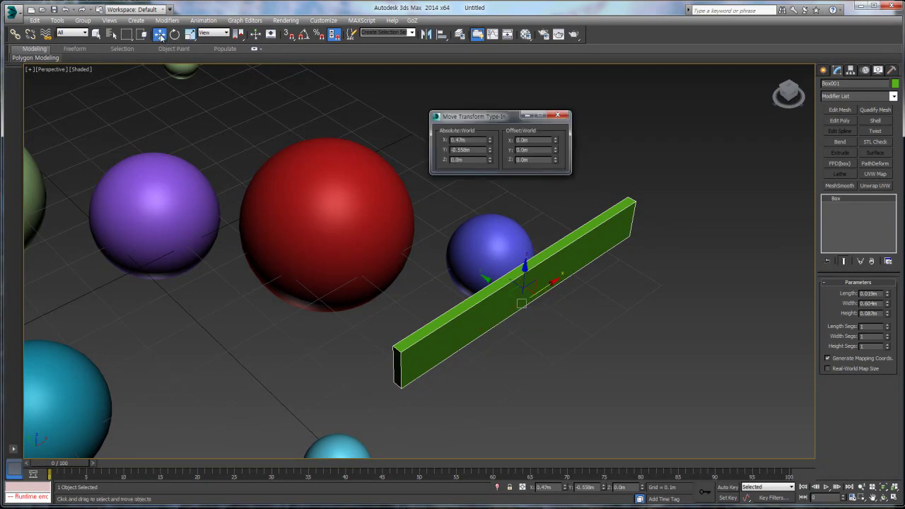
left_click_drag(493, 119, 513, 115)
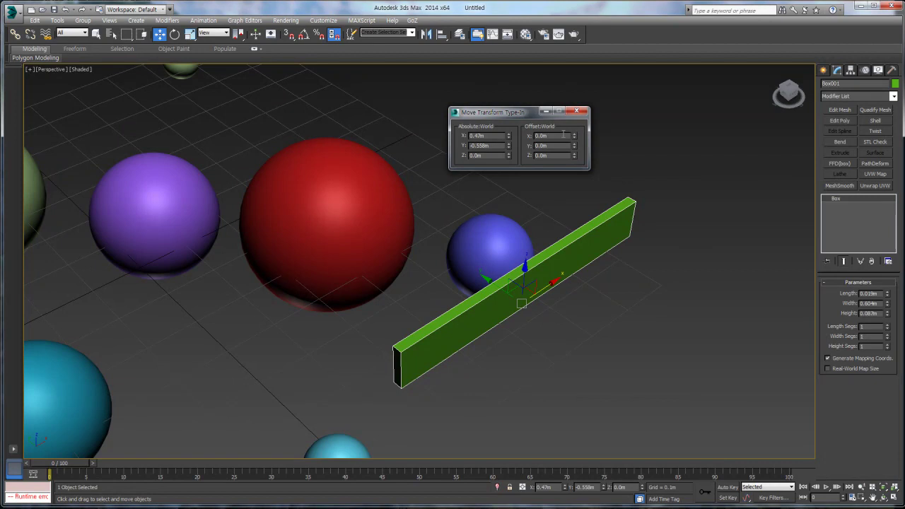
Move the long green box by a world offset of 1 m in X, and undo the move
left_click(564, 135)
type("1")
key("Return")
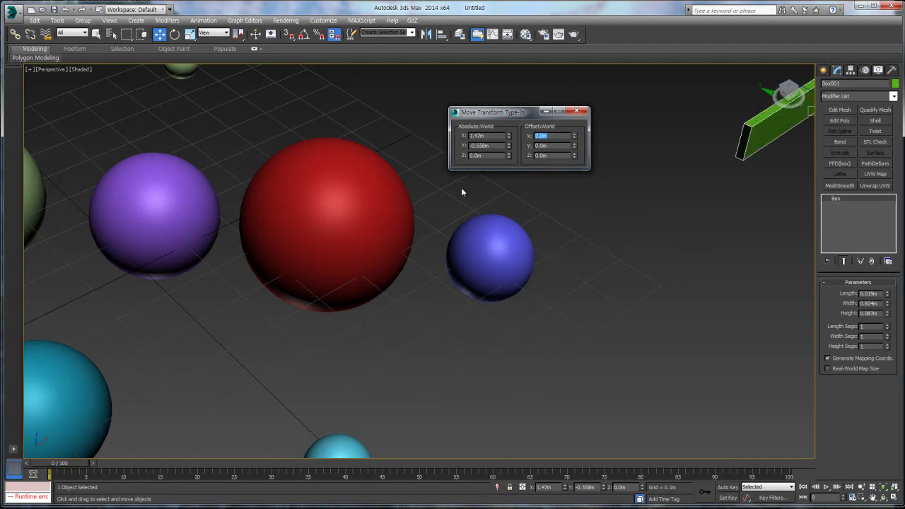
key("ctrl+z")
Try moving the green box with the offset controls and along X with the move gizmo, and undo the move
left_click_drag(575, 136, 583, 170)
right_click(568, 127)
right_click(586, 150)
right_click(583, 170)
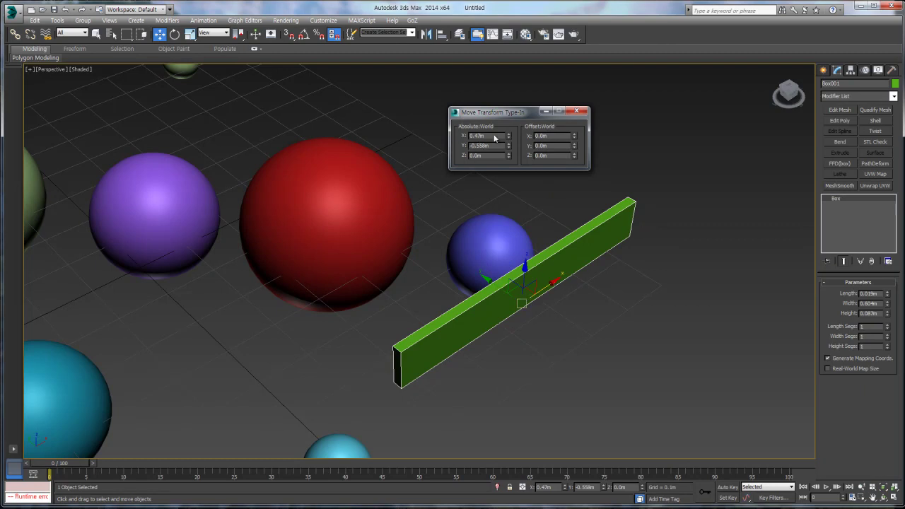
left_click_drag(553, 281, 683, 218)
key("ctrl+z")
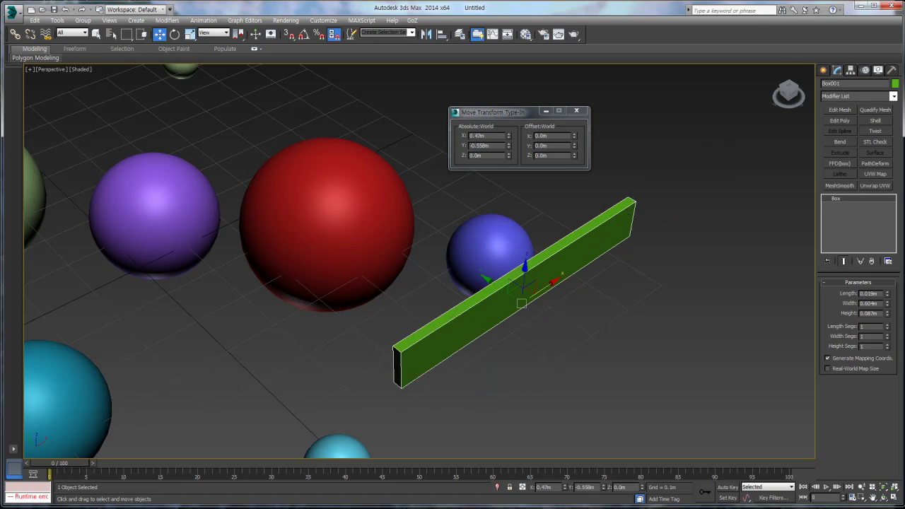
Move the long green box with the Y offset to an absolute Y of about -0.727 m
left_click(577, 153)
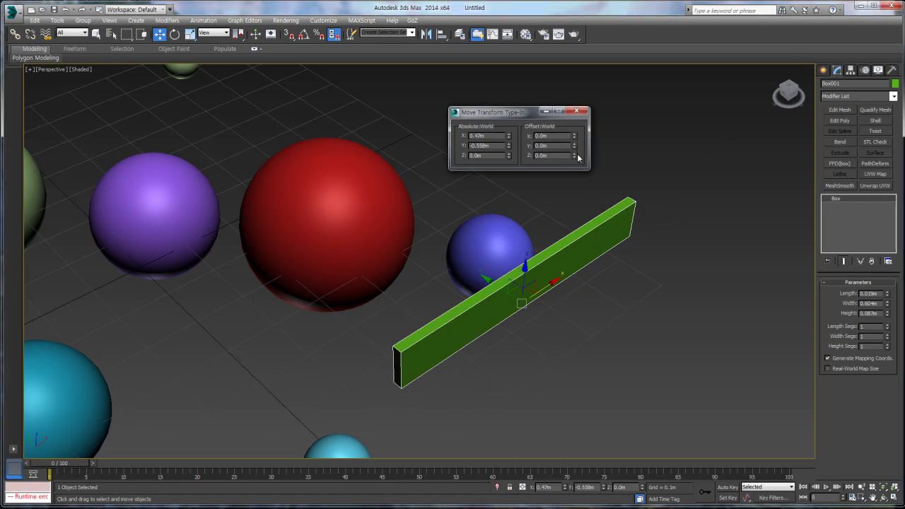
left_click_drag(568, 145, 620, 236)
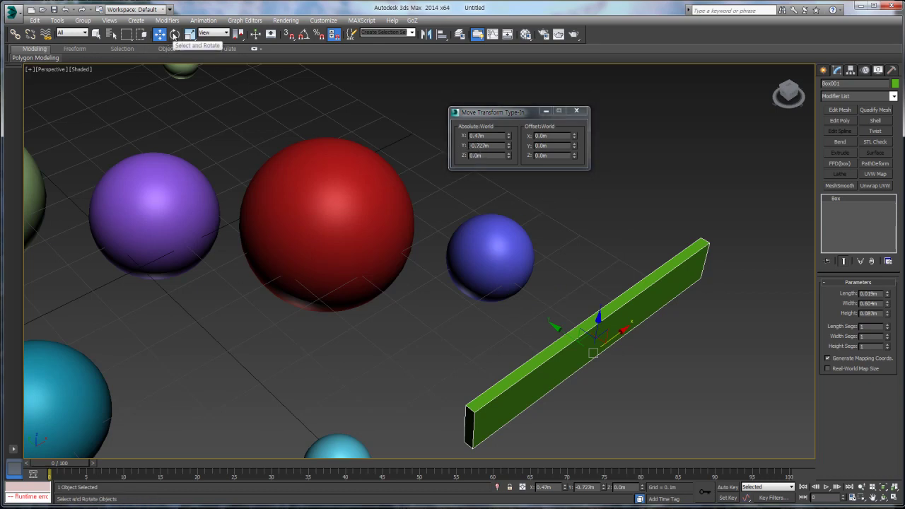
Rotate the green box about 57 degrees around Z and then around Y with the gizmo, and vary its Z, Y and X rotation offsets
left_click(174, 34)
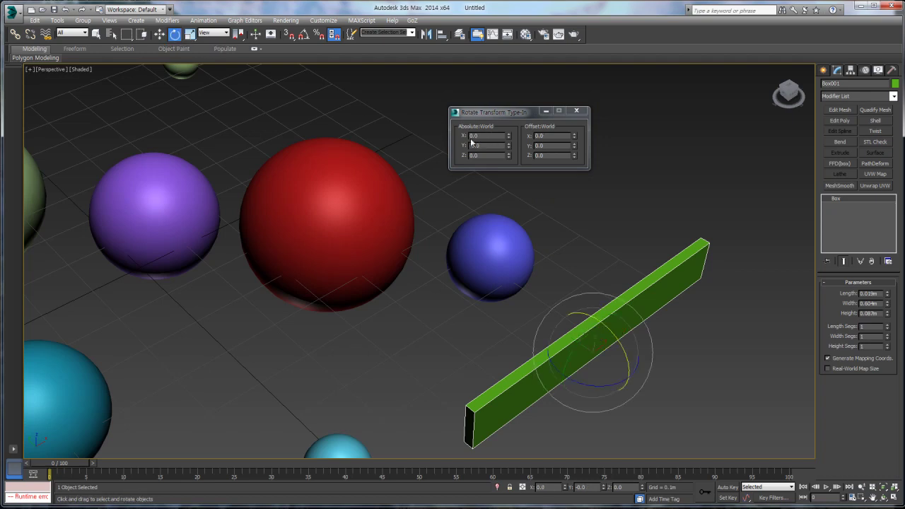
left_click_drag(577, 382, 630, 388)
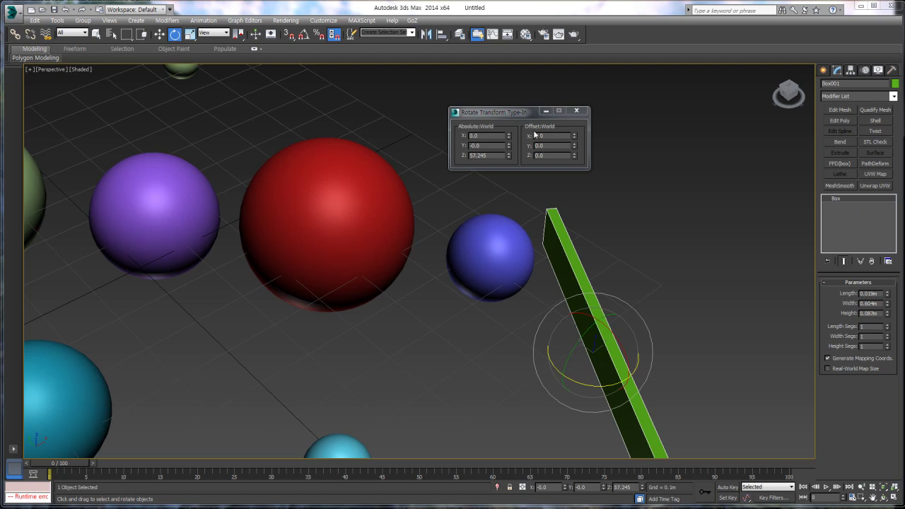
left_click_drag(586, 382, 587, 237)
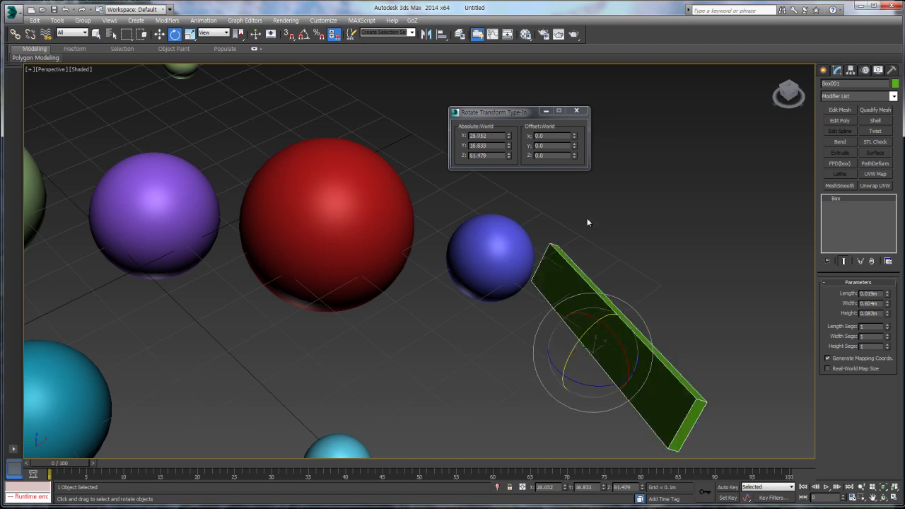
left_click_drag(575, 157, 575, 243)
left_click_drag(576, 148, 582, 201)
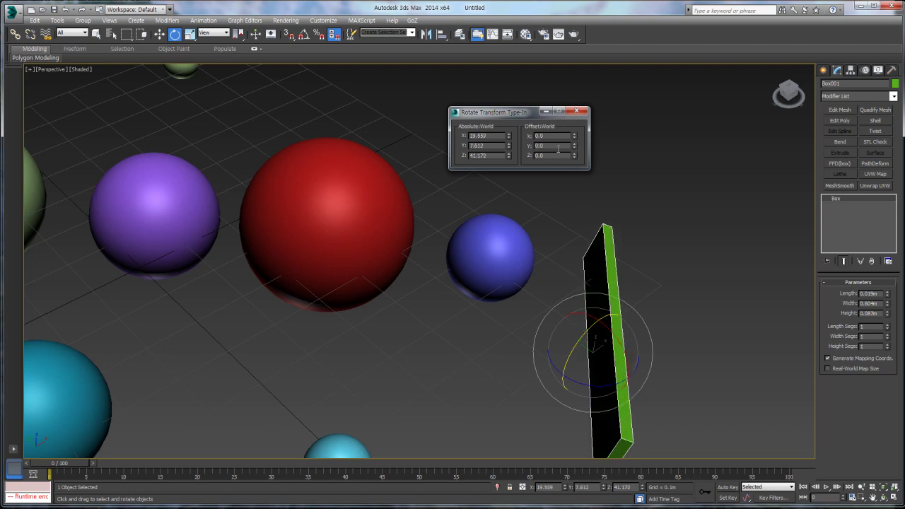
left_click_drag(573, 135, 586, 181)
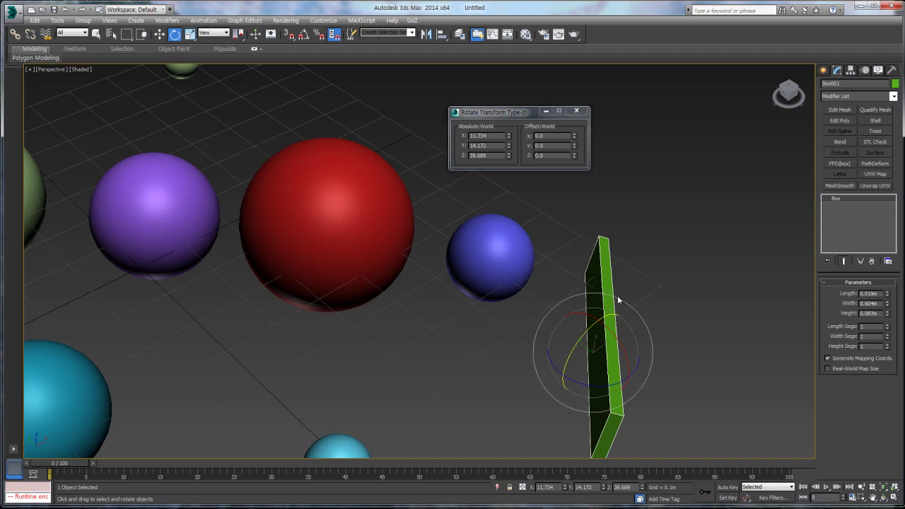
Set the green box's absolute world rotation to 0 on the X, Y and Z axes
double_click(494, 135)
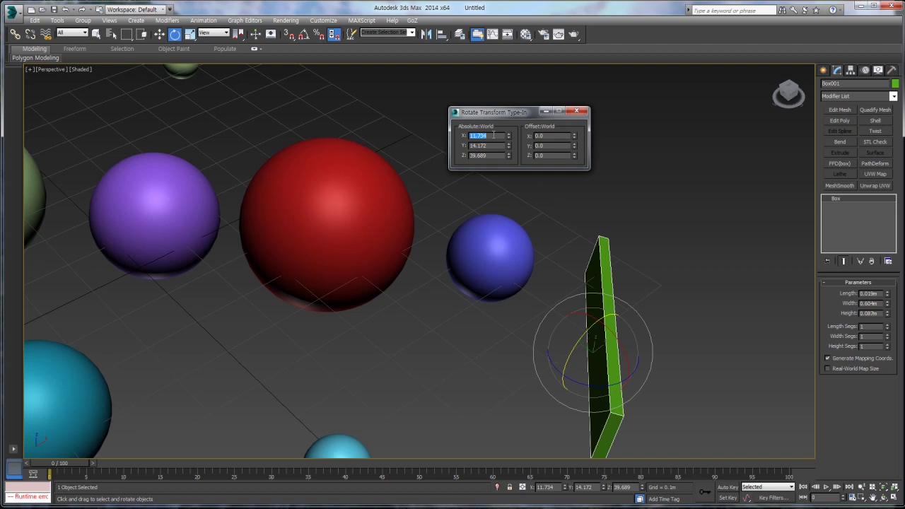
type("0")
key("Tab")
type("0")
key("Tab")
type("0")
key("Tab")
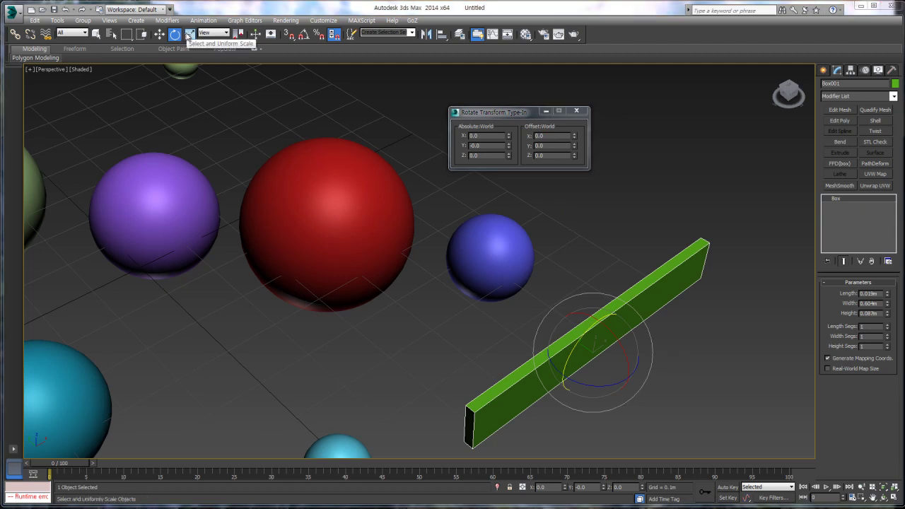
Switch to the Scale tool and try changing the green box's absolute local X and Y scale
left_click(189, 36)
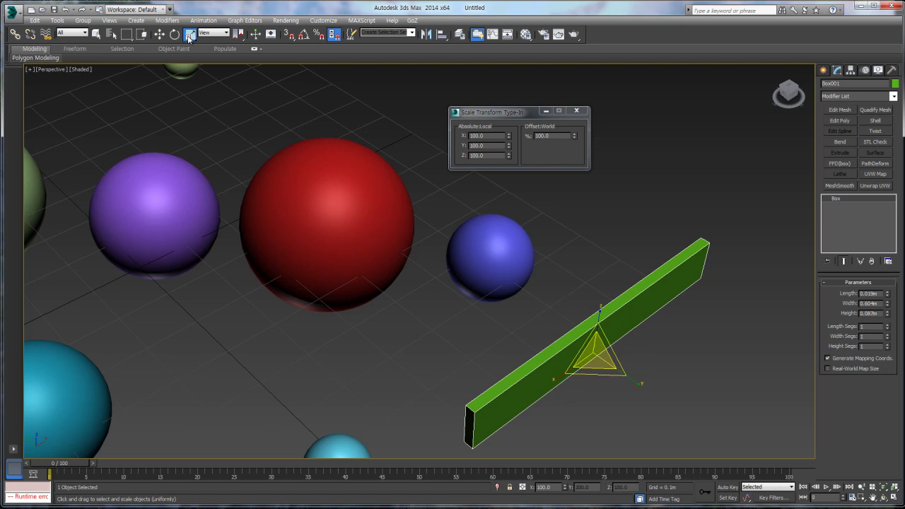
left_click_drag(509, 138, 560, 272)
right_click(515, 148)
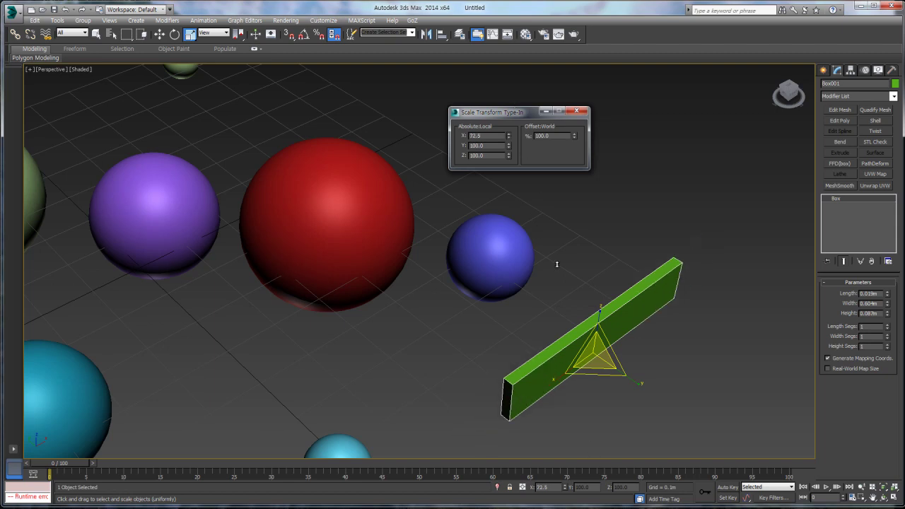
right_click(559, 273)
left_click_drag(509, 147, 538, 178)
right_click(538, 174)
Set the green box's absolute local scale to X 200, Y 50 and Z 300
double_click(491, 135)
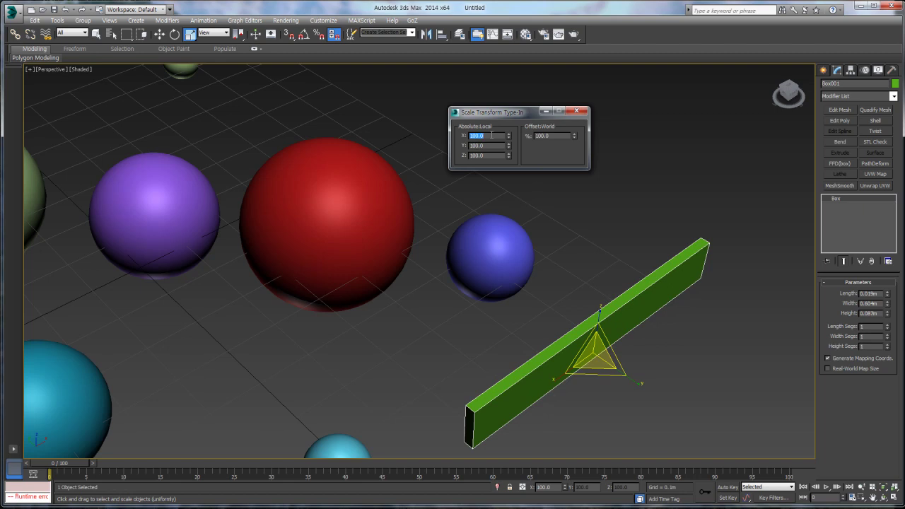
type("200")
key("Return")
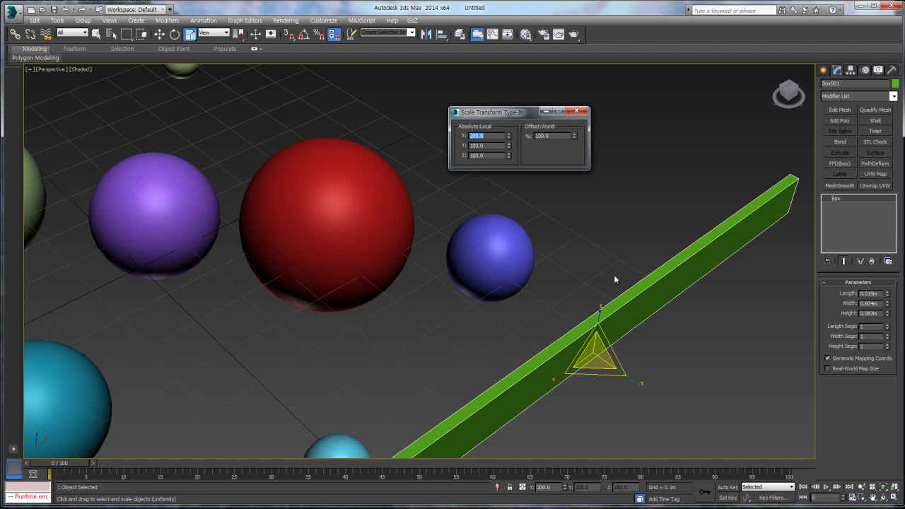
left_click(494, 145)
type("50")
key("Return")
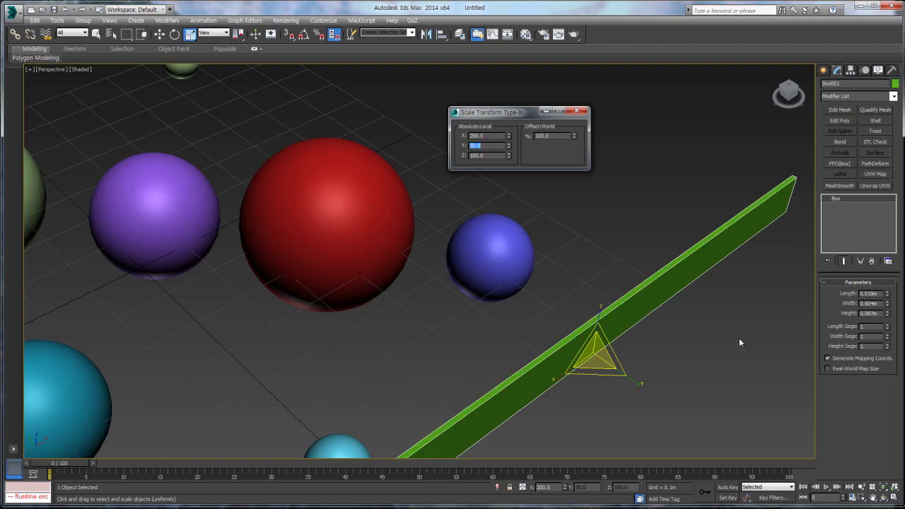
left_click(494, 155)
type("300")
key("Return")
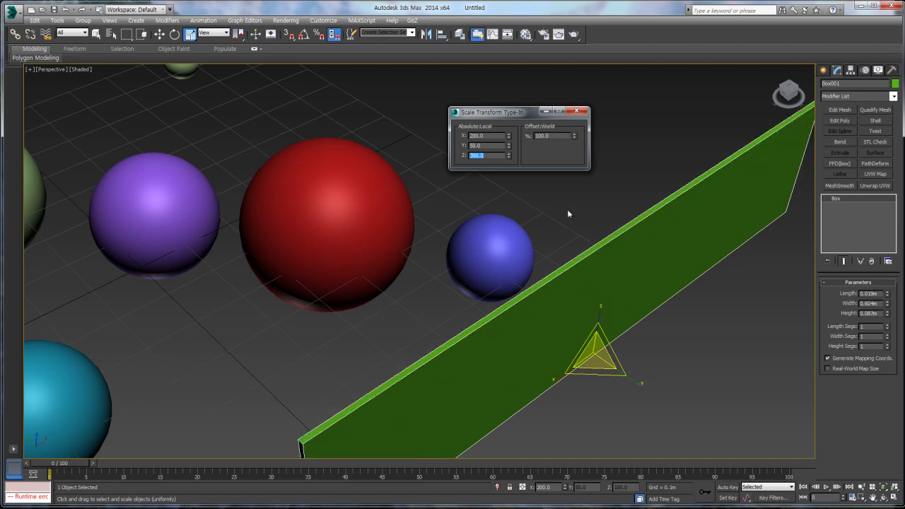
Set the green box's absolute local scale to 100 on the X, Y and Z axes
left_click(491, 135)
type("100")
key("Tab")
type("100")
key("Tab")
type("100")
key("Tab")
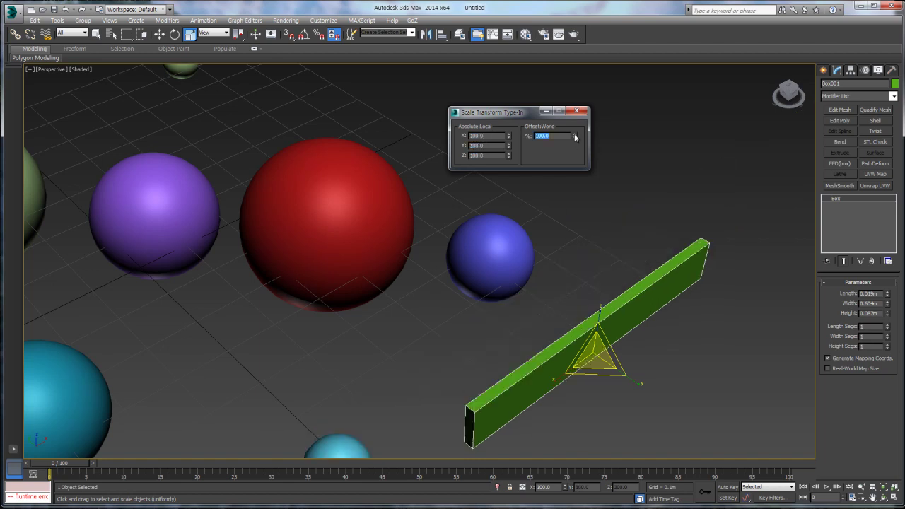
Scale the green box uniformly with a world offset of 200%
left_click_drag(575, 137, 606, 54)
right_click(605, 54)
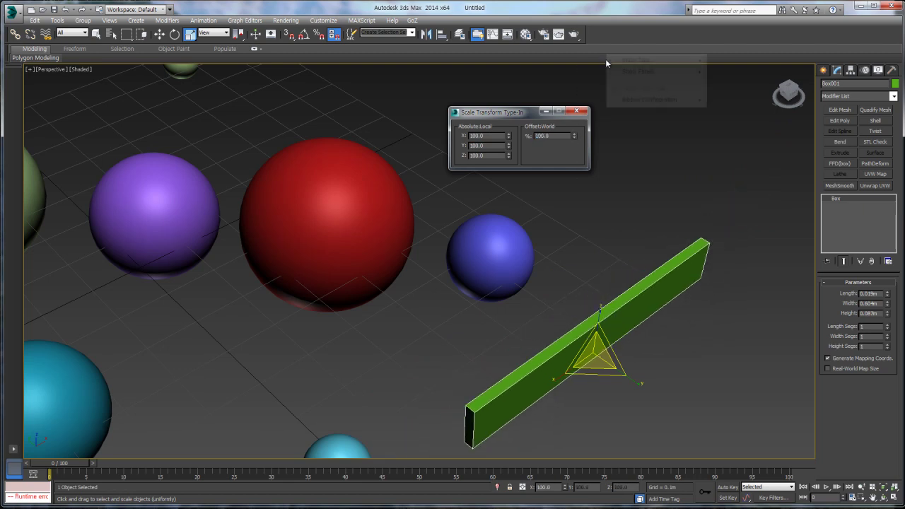
left_click(554, 145)
double_click(555, 135)
type("200")
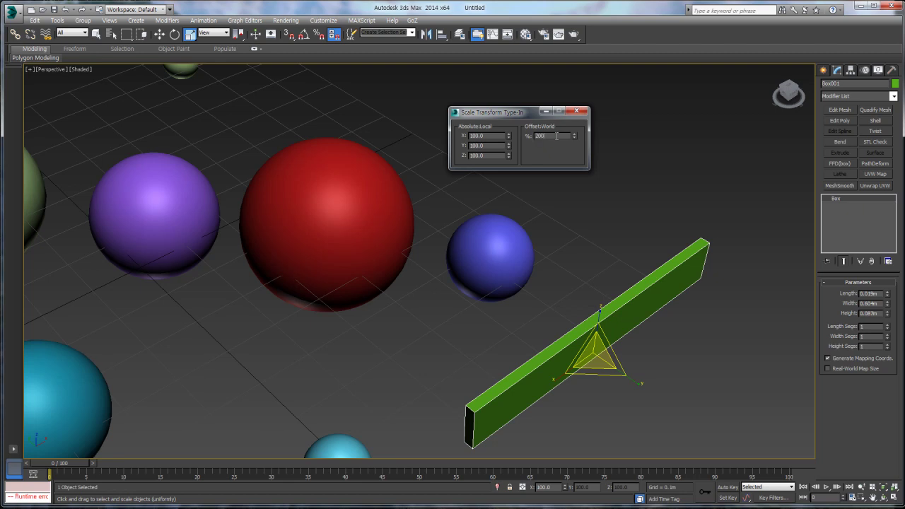
key("Return")
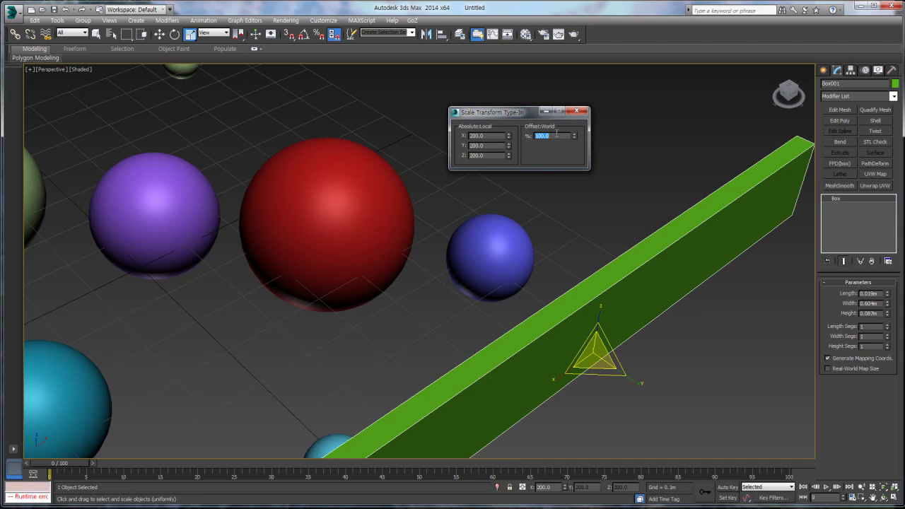
Return the green box's scale to 100 on all axes with the offset percentage, and close the Scale Transform Type-In dialog
type("2")
key("Return")
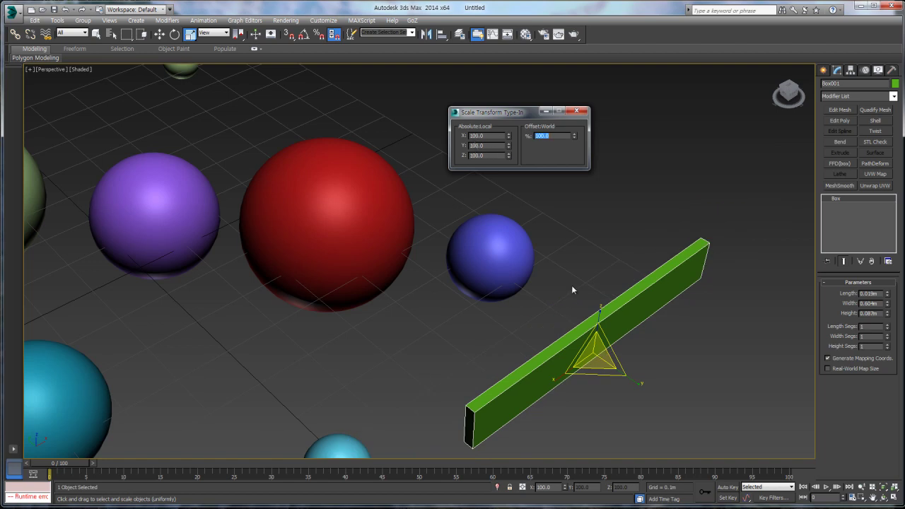
left_click(578, 112)
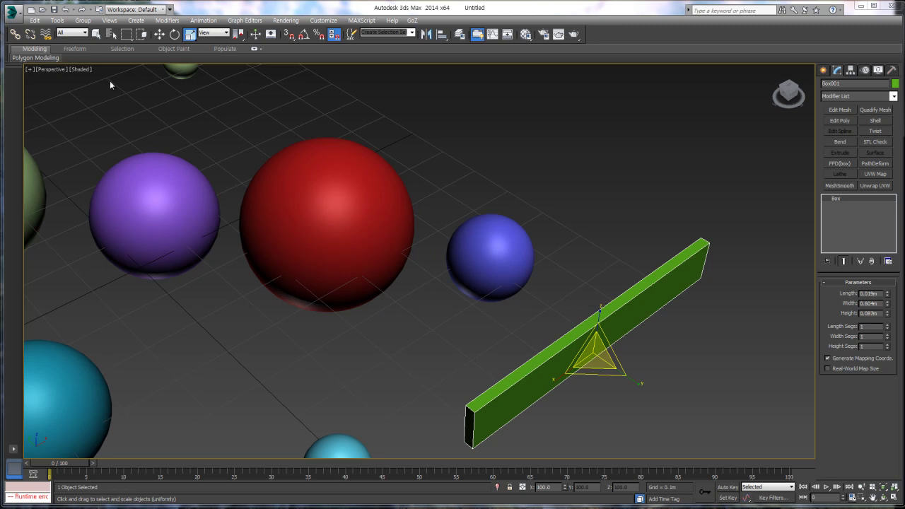
Move the green box along the Y axis to about Y -0.614 m
left_click(159, 34)
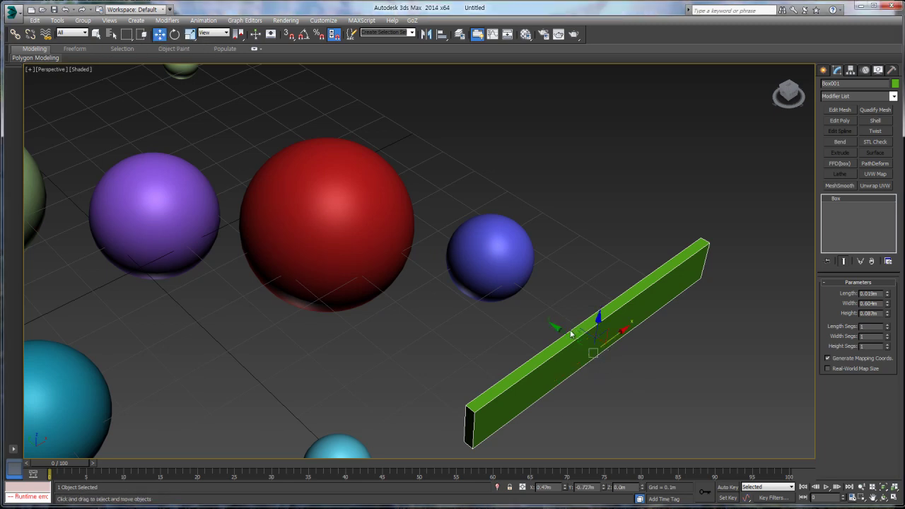
left_click_drag(575, 330, 524, 300)
middle_click_drag(524, 300, 407, 241)
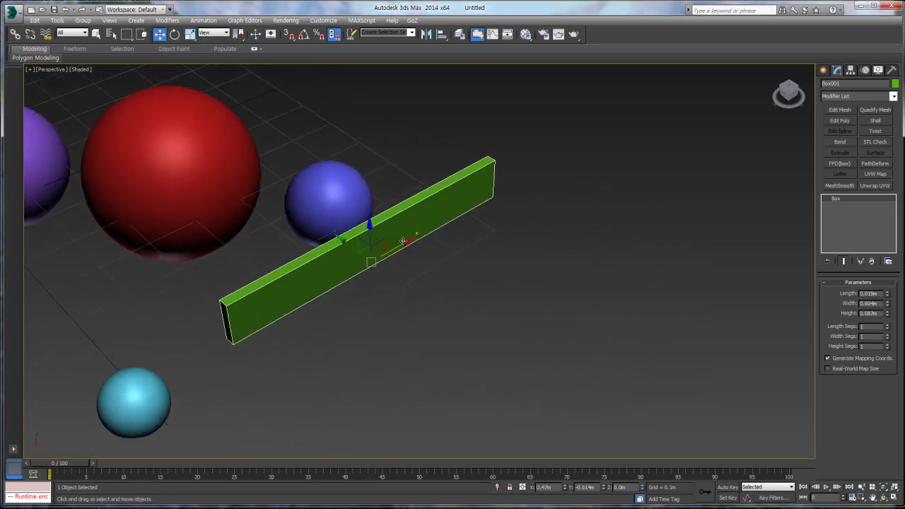
scroll(407, 241, "up", 4)
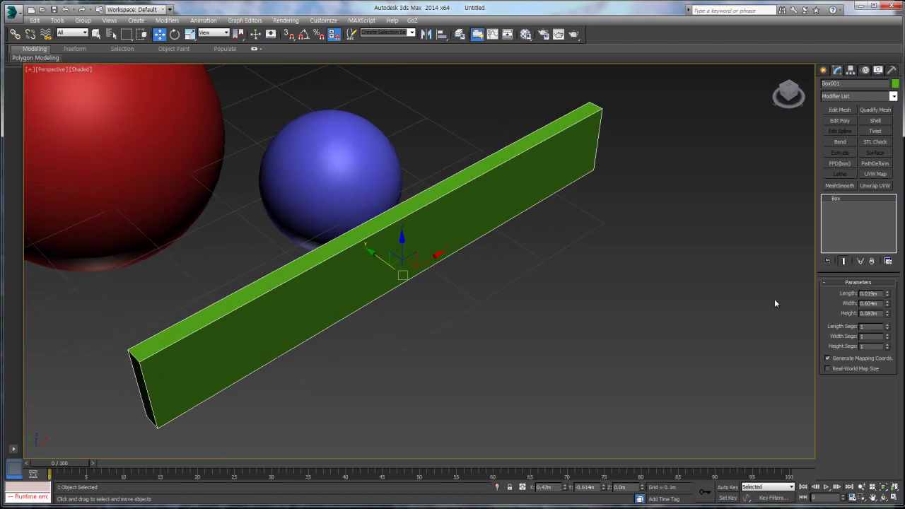
Set the green box's length, width and height to 1 m each
double_click(867, 293)
type("1")
key("Tab")
type("1")
key("Tab")
type("1")
key("Tab")
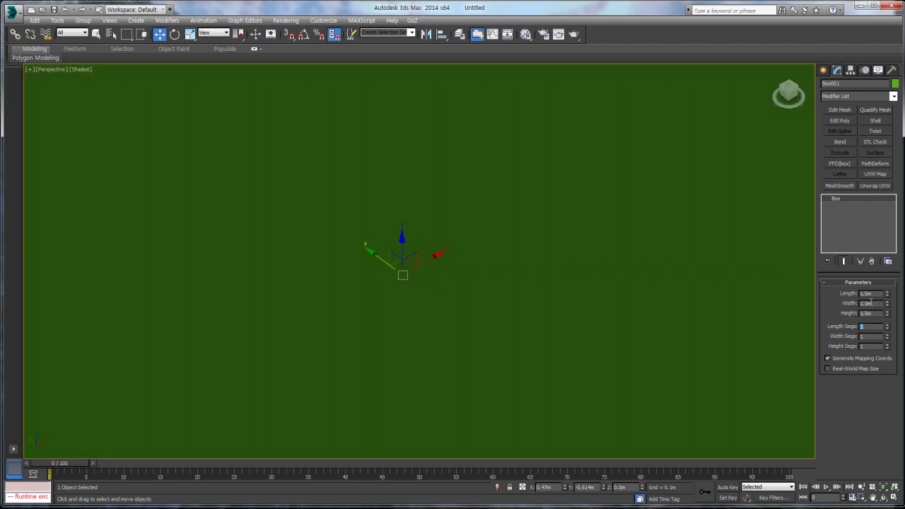
scroll(501, 285, "down", 8)
scroll(500, 285, "up", 3)
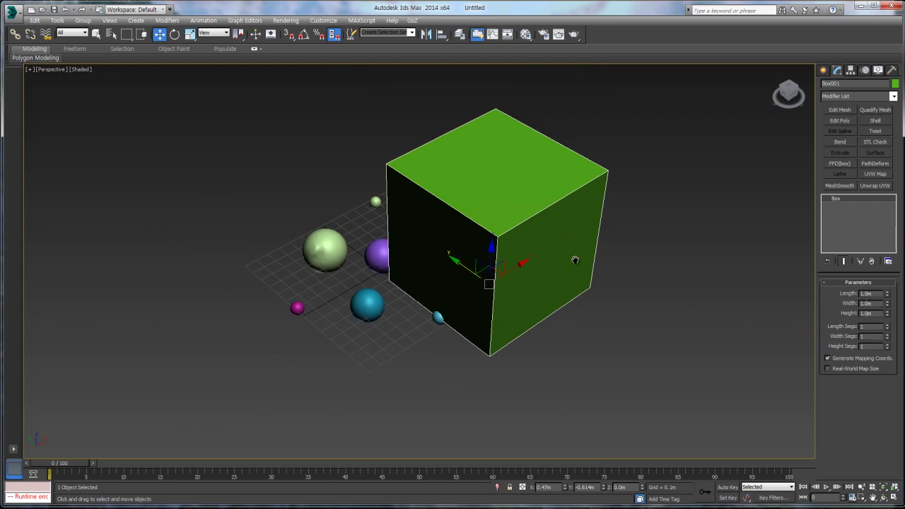
Scale the green box down uniformly to about 33.6% and render the perspective view
left_click(190, 34)
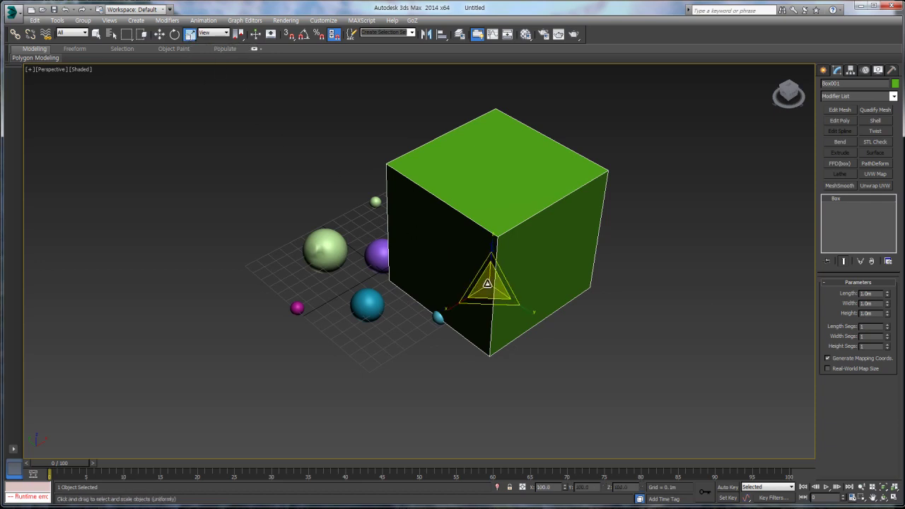
left_click_drag(487, 283, 470, 378)
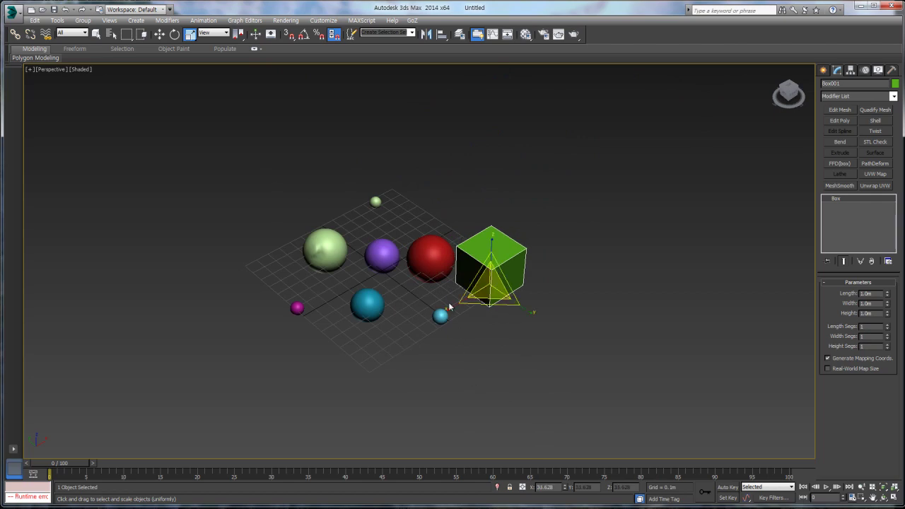
scroll(449, 302, "up", 5)
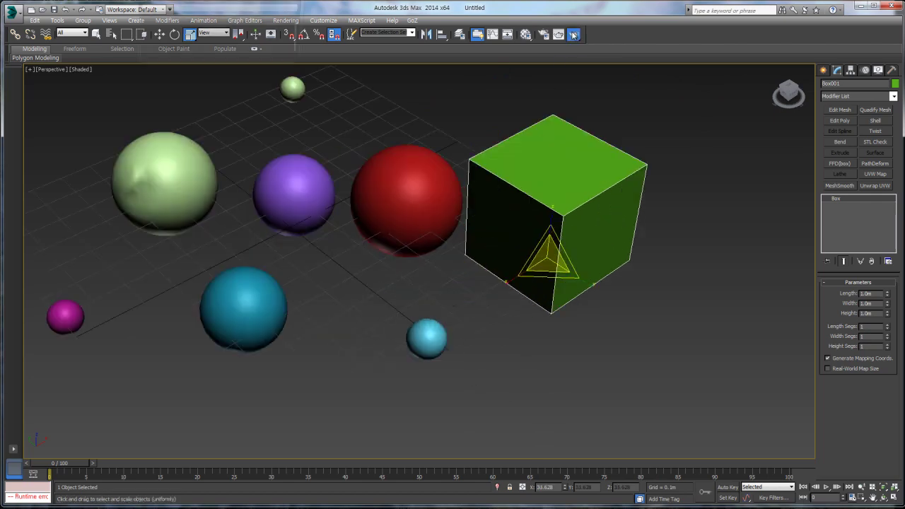
left_click(558, 34)
left_click(681, 59)
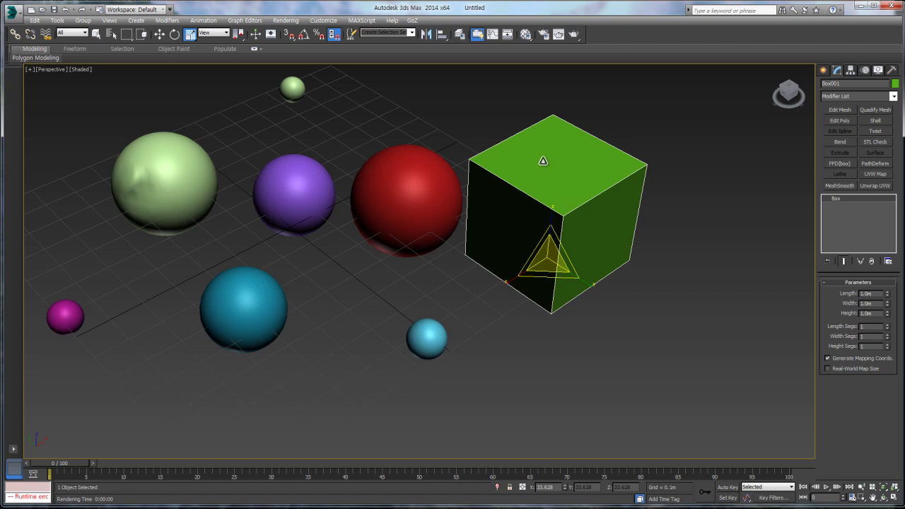
Return the green box to 100% scale and check its dimensions in Object Properties
right_click(552, 253)
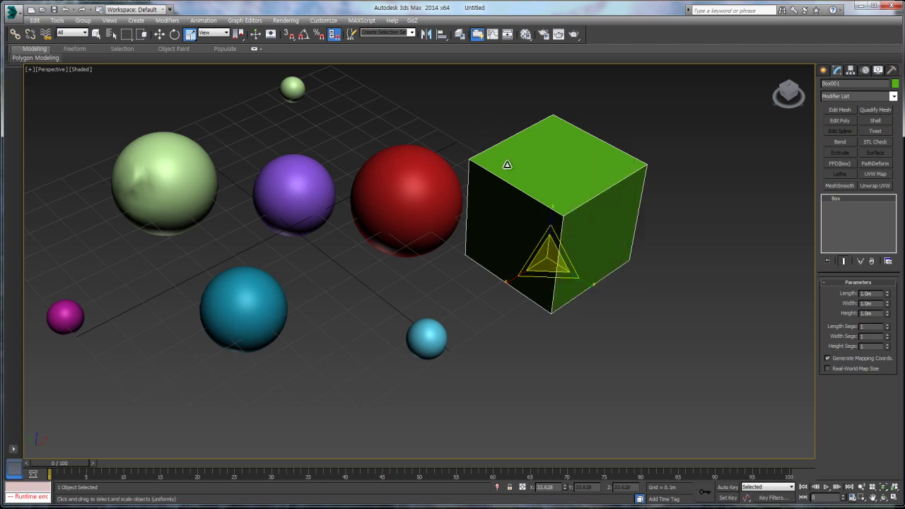
scroll(460, 123, "up", 5)
right_click(524, 229)
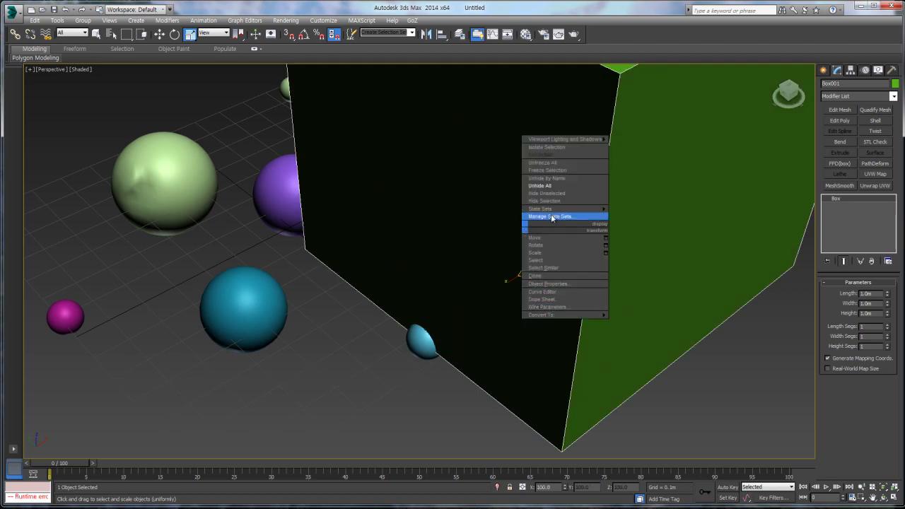
left_click(552, 284)
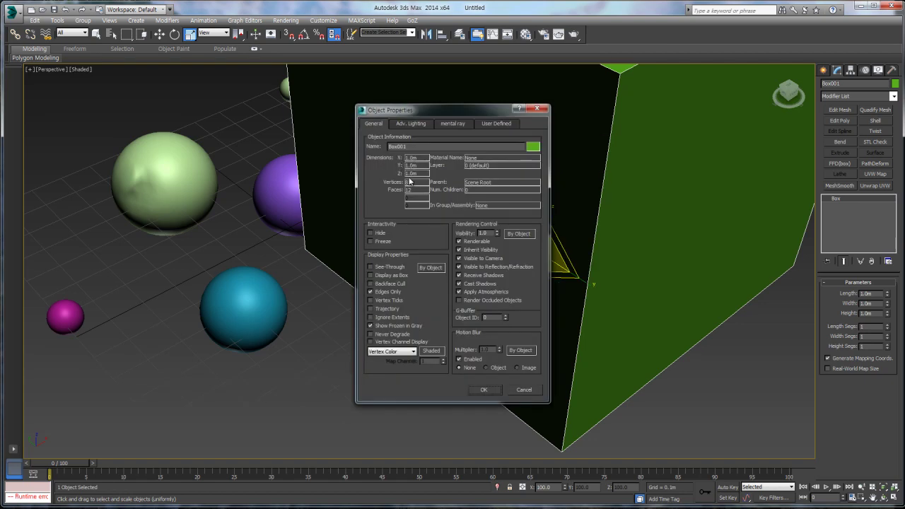
left_click(485, 389)
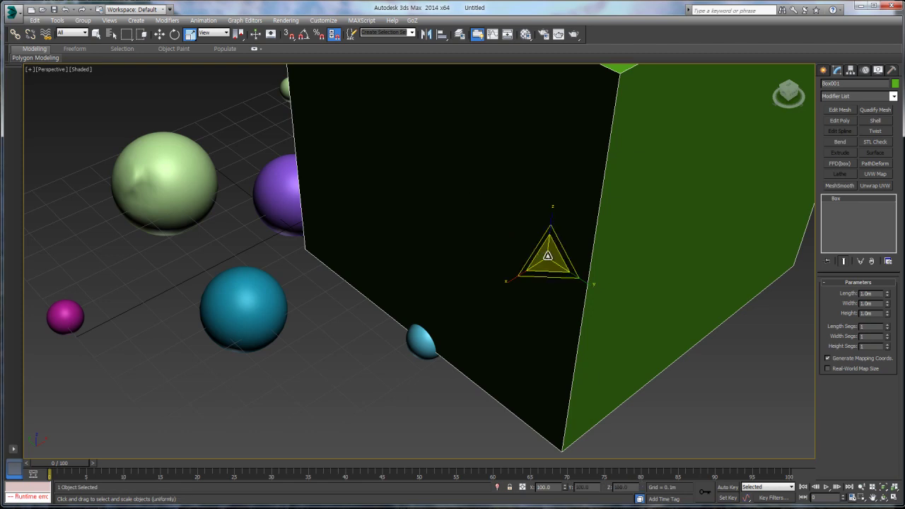
Scale the green box down uniformly to about 27.9% and check its dimensions in Object Properties
left_click_drag(548, 255, 560, 382)
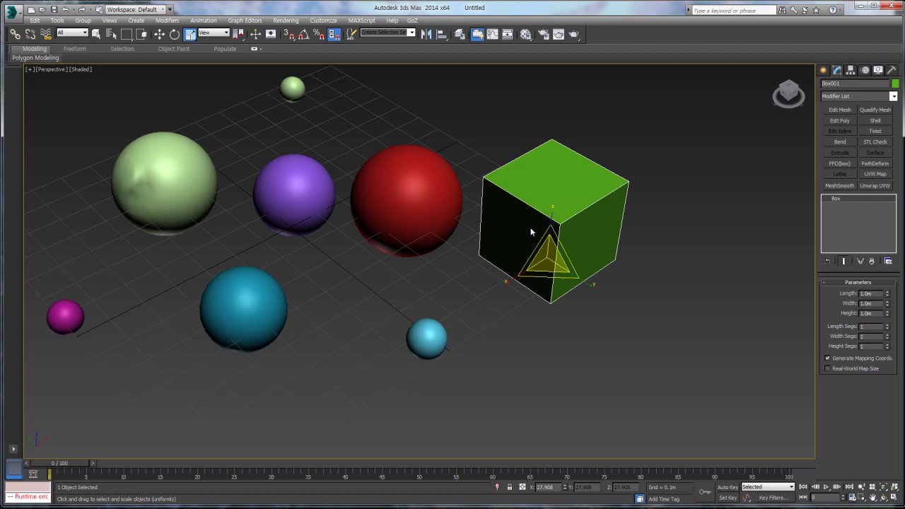
right_click(532, 230)
left_click(555, 281)
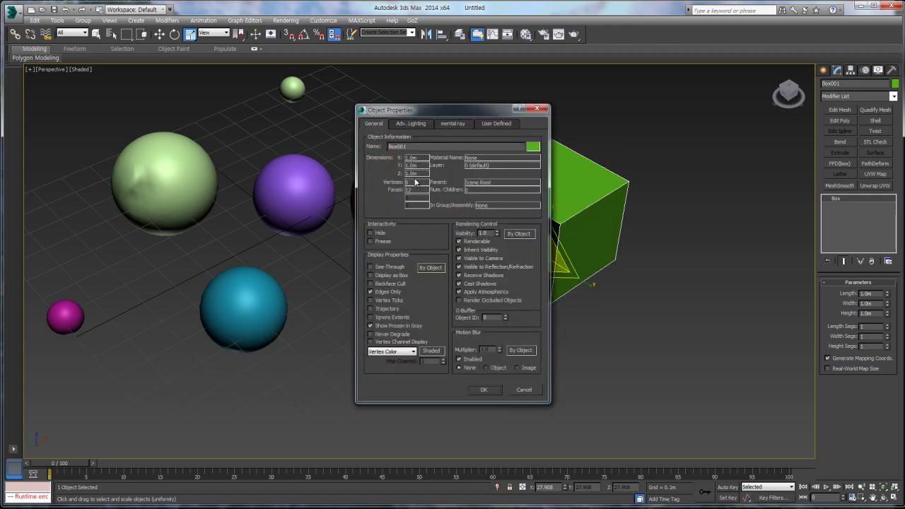
left_click(476, 389)
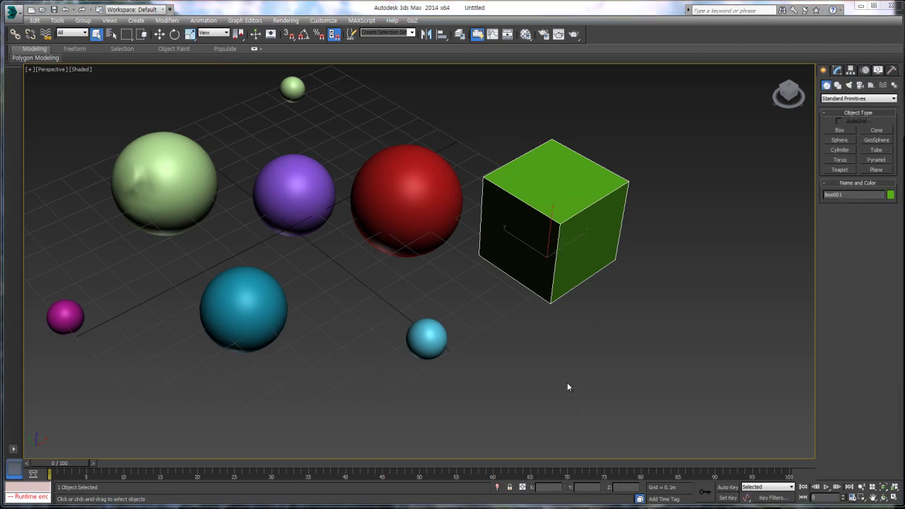
Select all the spheres around the grid and delete them, leaving only the green box
middle_click_drag(485, 247, 516, 253)
scroll(516, 253, "down", 3)
left_click_drag(191, 128, 439, 325)
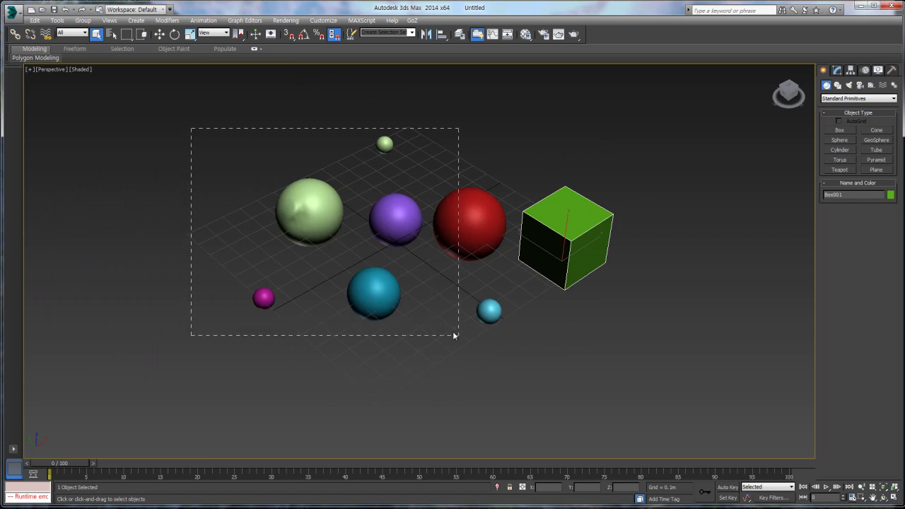
left_click_drag(493, 356, 496, 351)
key("Delete")
Clone the green box as a single Copy along the X axis, placed at about X 1.483 m
left_click(562, 251)
middle_click_drag(562, 251, 444, 252)
key("w")
middle_click_drag(330, 223, 444, 195)
middle_click_drag(499, 215, 434, 226)
scroll(454, 228, "down", 3)
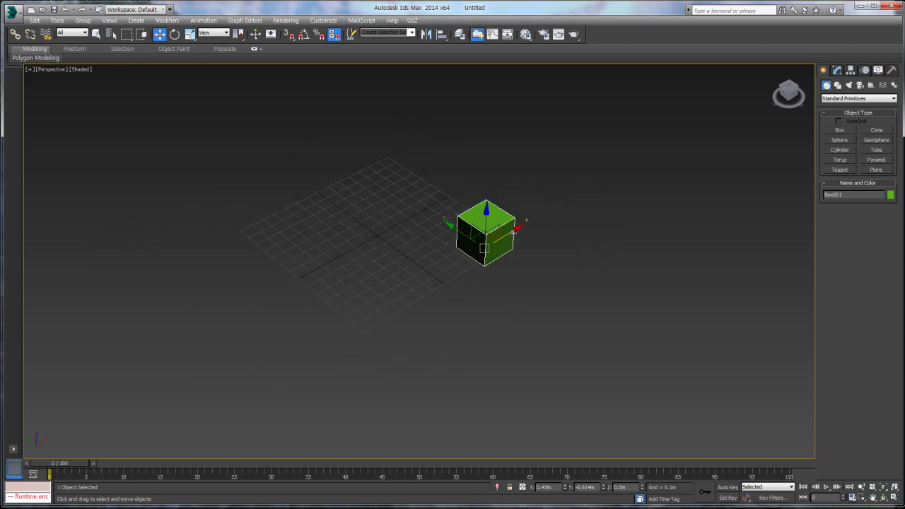
mouse_move(513, 232)
left_mouse_down("shift")
mouse_move(452, 277)
mouse_move(643, 196)
left_mouse_up("shift")
left_click(456, 299)
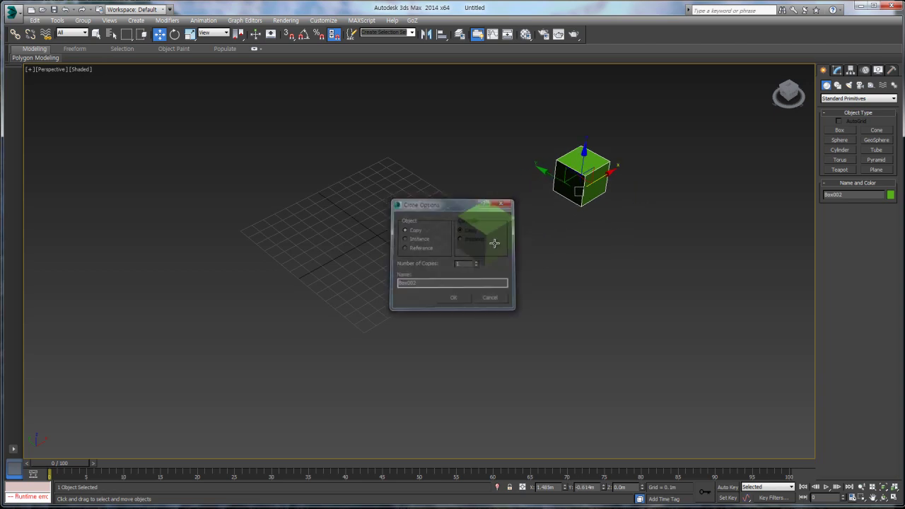
Set the cloned box's absolute local scale to 100 on the X, Y and Z axes, and close the Scale Transform Type-In dialog
right_click(189, 35)
double_click(497, 136)
key("BackSpace")
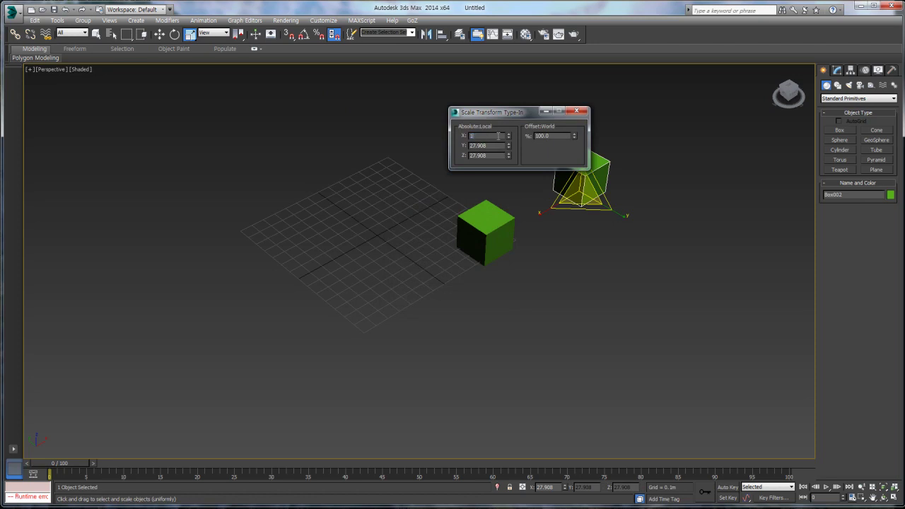
type("100")
key("Tab")
type("100")
key("Tab")
type("100")
key("Tab")
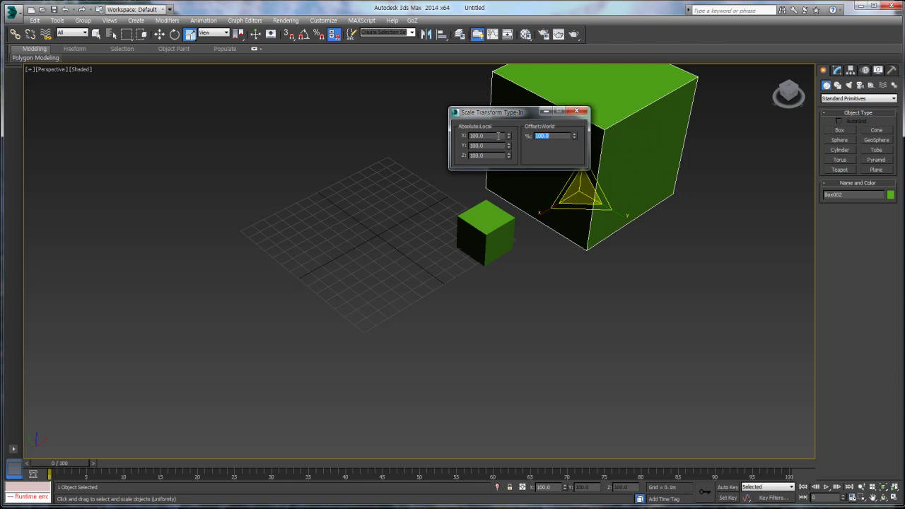
left_click(577, 111)
Select the small and large boxes in turn to compare their sizes and scale values, ending on the small box
middle_click_drag(556, 141, 520, 261)
scroll(424, 216, "up", 3)
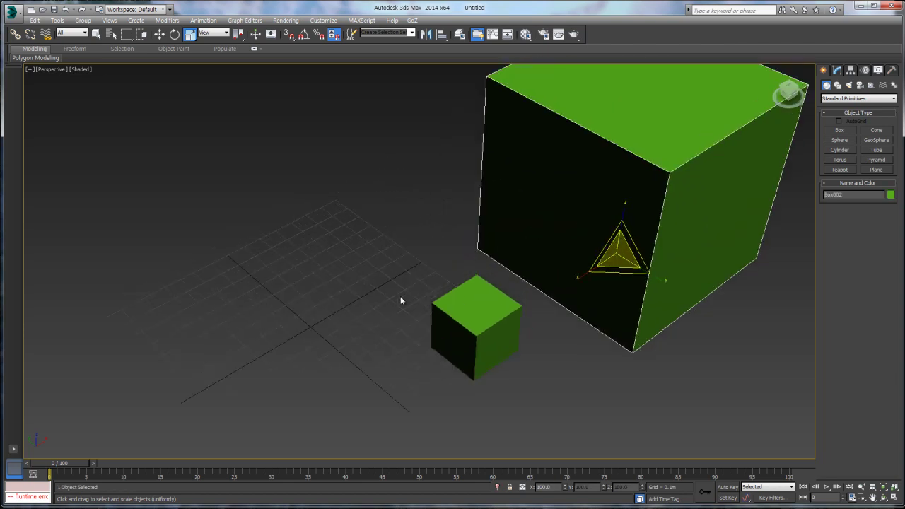
left_click(481, 320)
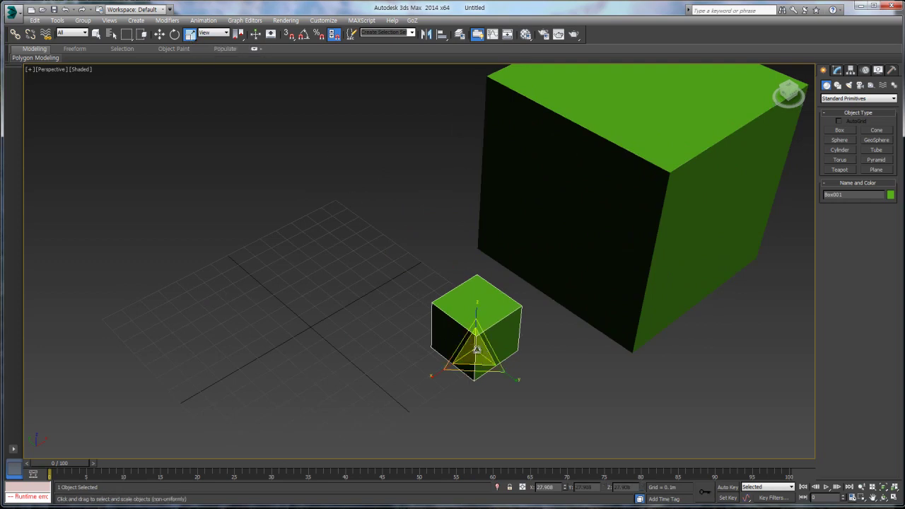
left_click(612, 246)
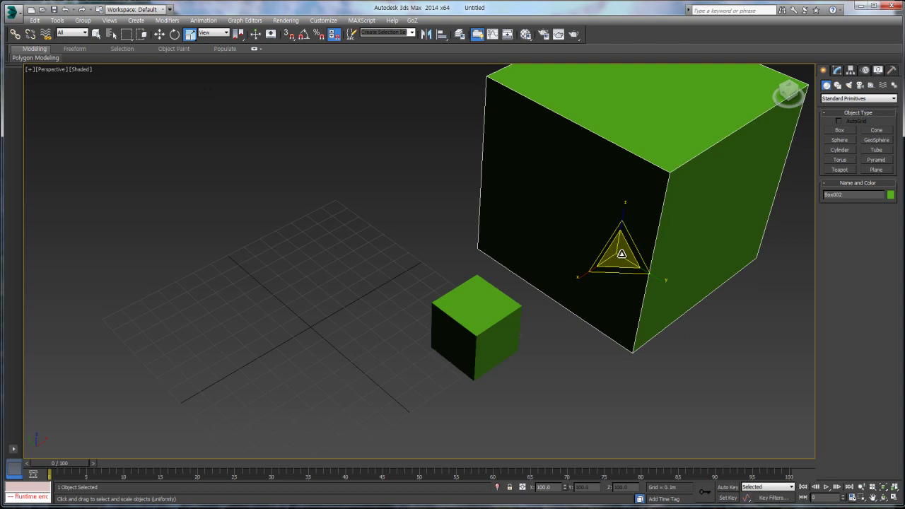
left_click(471, 317)
left_click(486, 232)
left_click(439, 263)
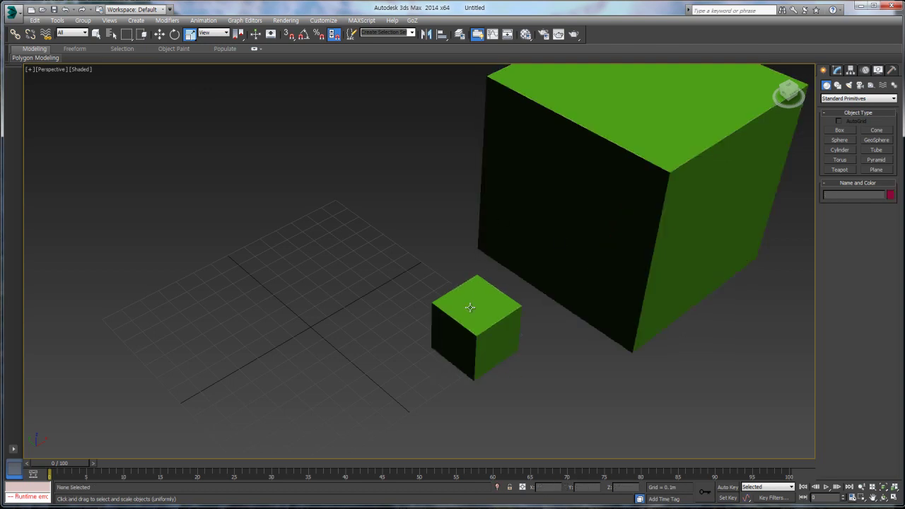
left_click(468, 305)
middle_click_drag(471, 322, 483, 313)
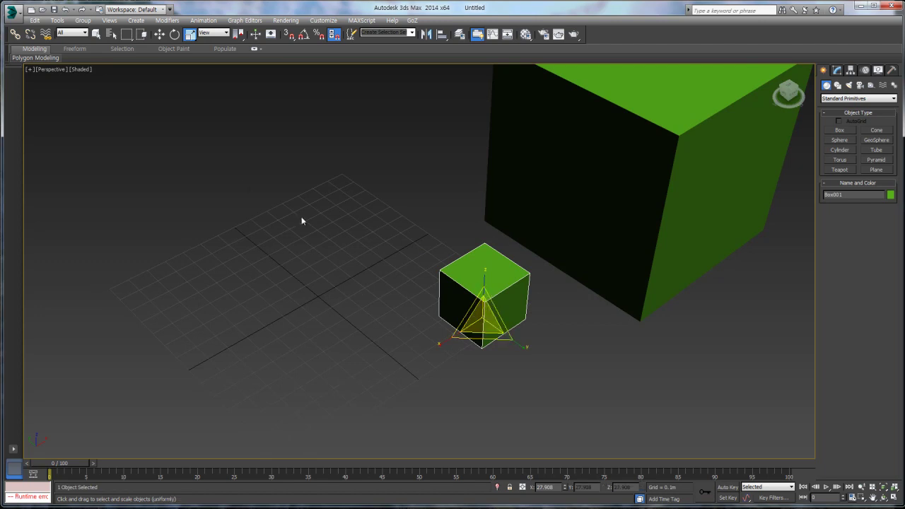
Review the file formats offered by Export Selected for the small green box, and cancel the export
left_click(12, 12)
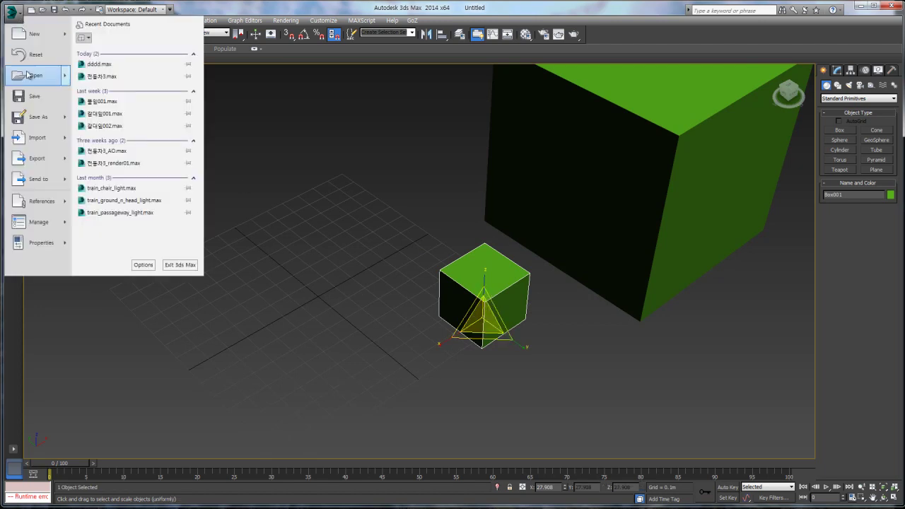
mouse_move(62, 161)
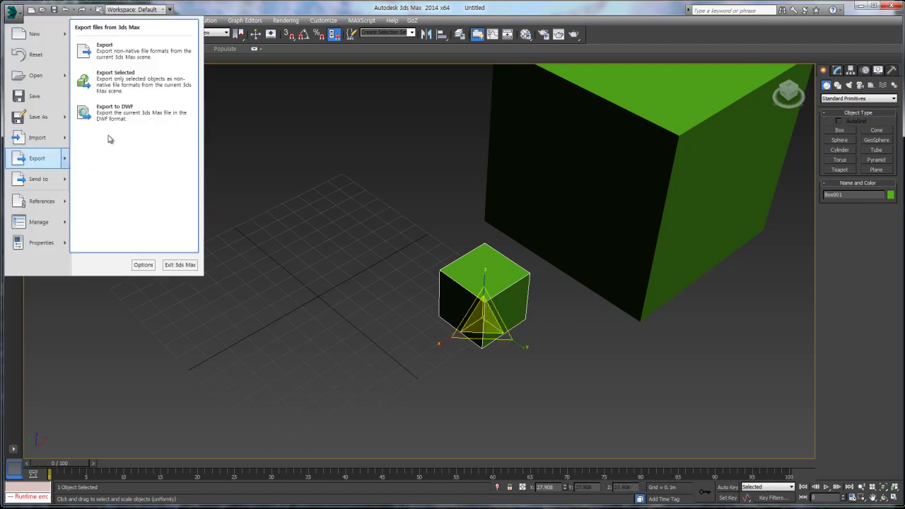
left_click(135, 87)
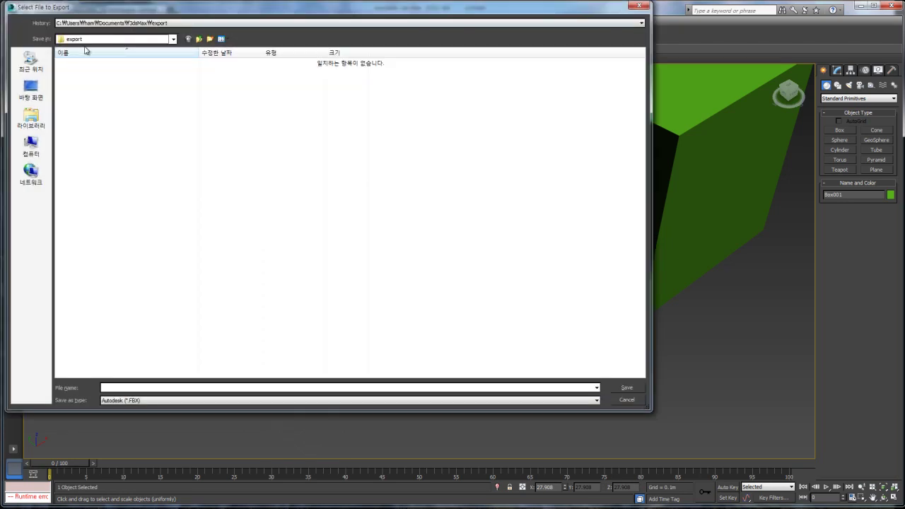
left_click(118, 400)
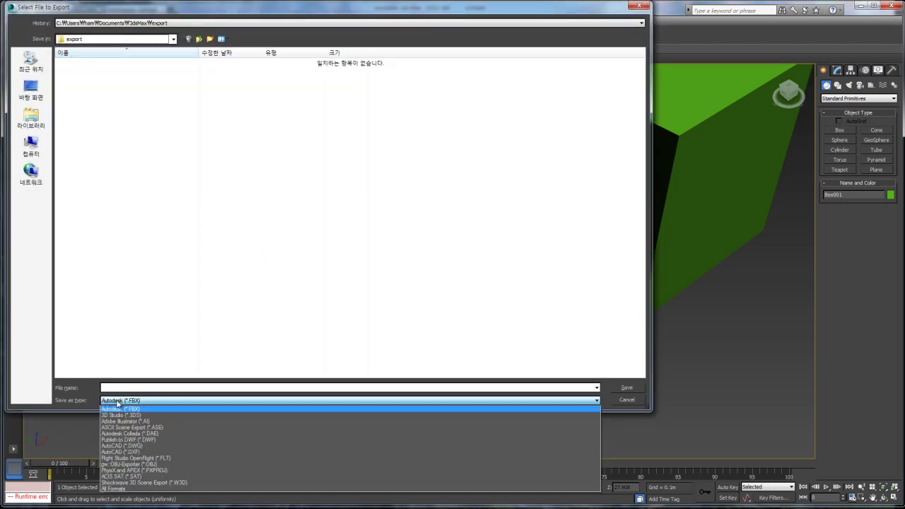
left_click(300, 301)
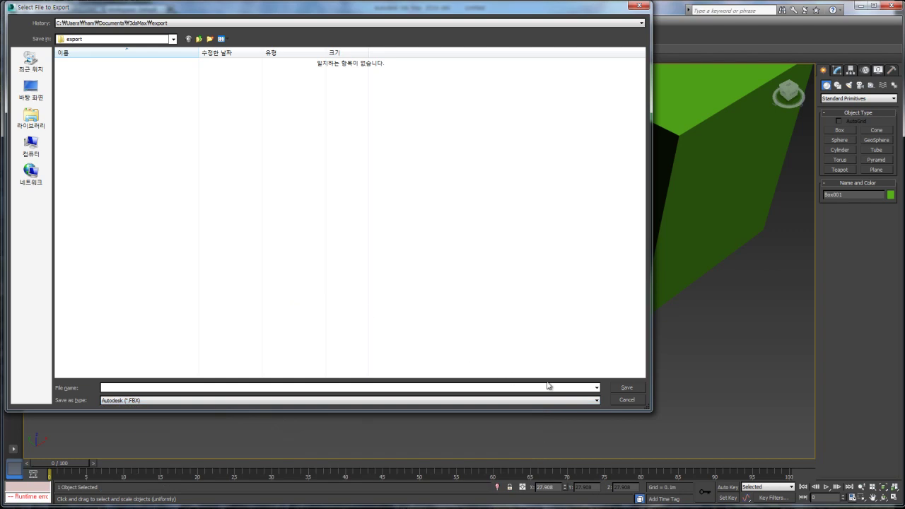
left_click(627, 400)
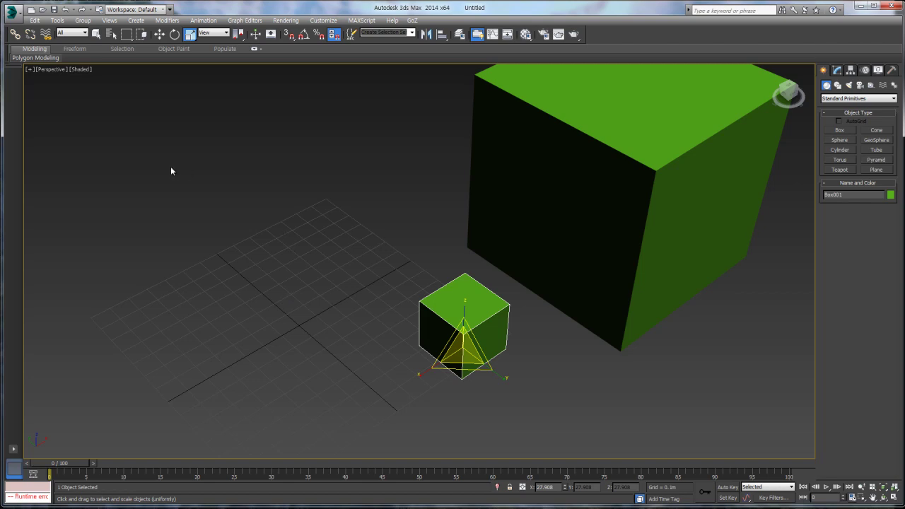
Create a Biped standing on the grid beside the small green box, and select the small box
middle_click_drag(251, 228, 300, 228)
middle_click_drag(545, 262, 513, 263)
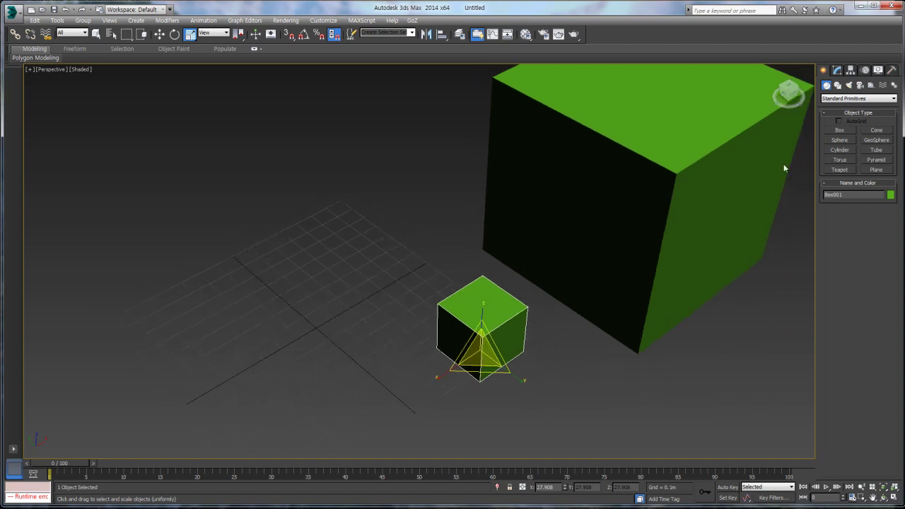
left_click(893, 86)
left_click(842, 140)
middle_click_drag(389, 264, 387, 276)
left_click_drag(385, 331, 287, 92)
middle_click_drag(408, 231, 371, 239)
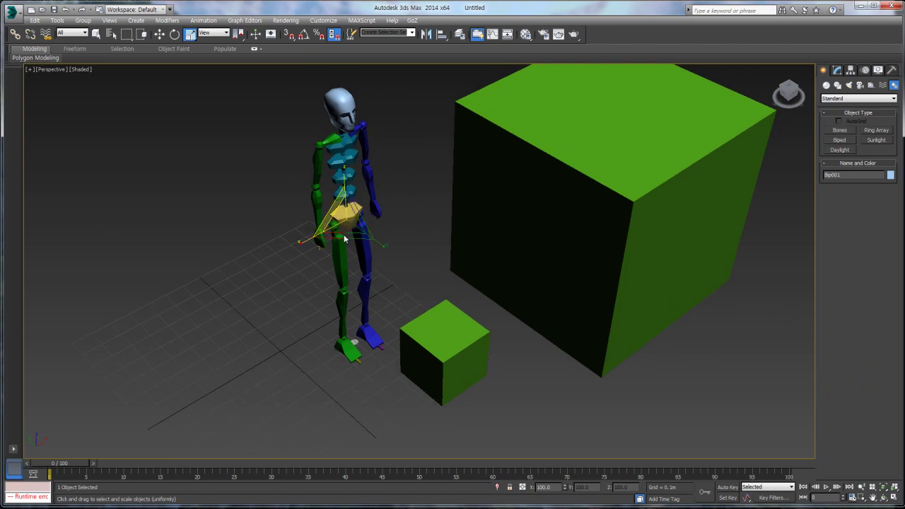
left_click(442, 350)
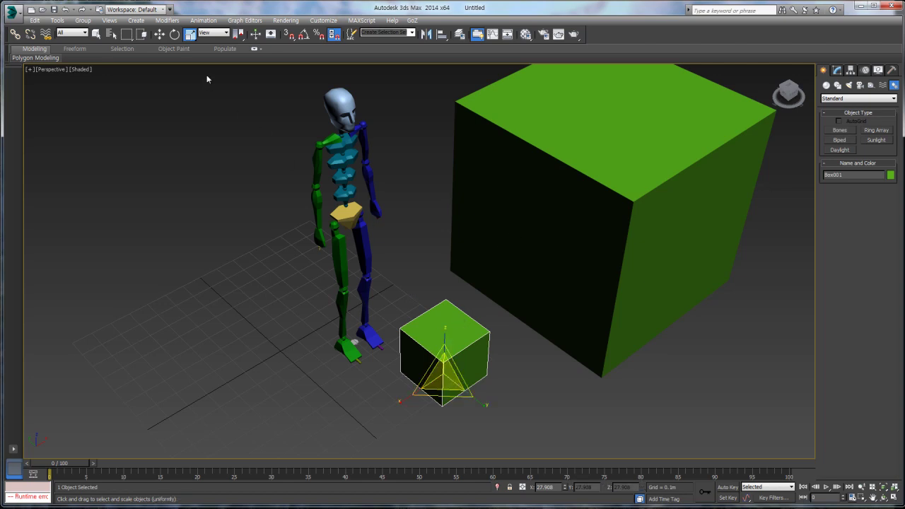
Compare the dimensions of the large green box and the small green box in their Object Properties
left_click(559, 244)
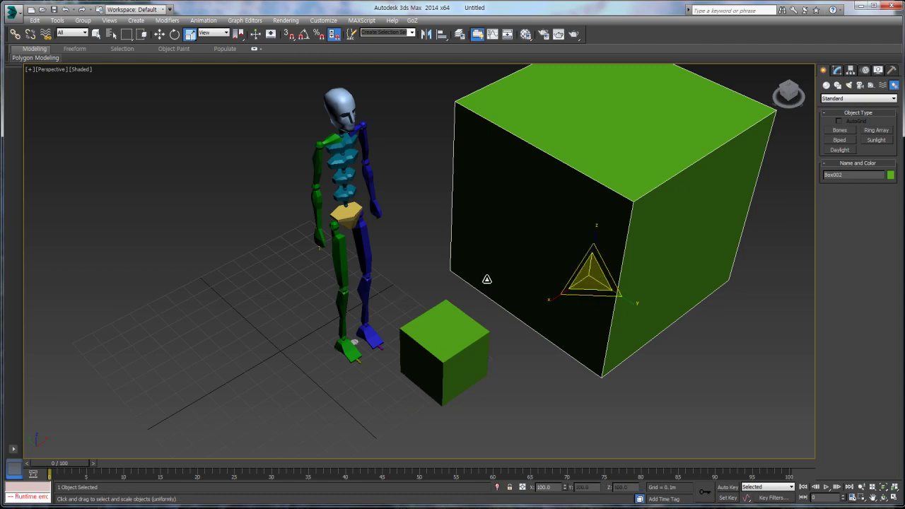
right_click(530, 259)
left_click(545, 289)
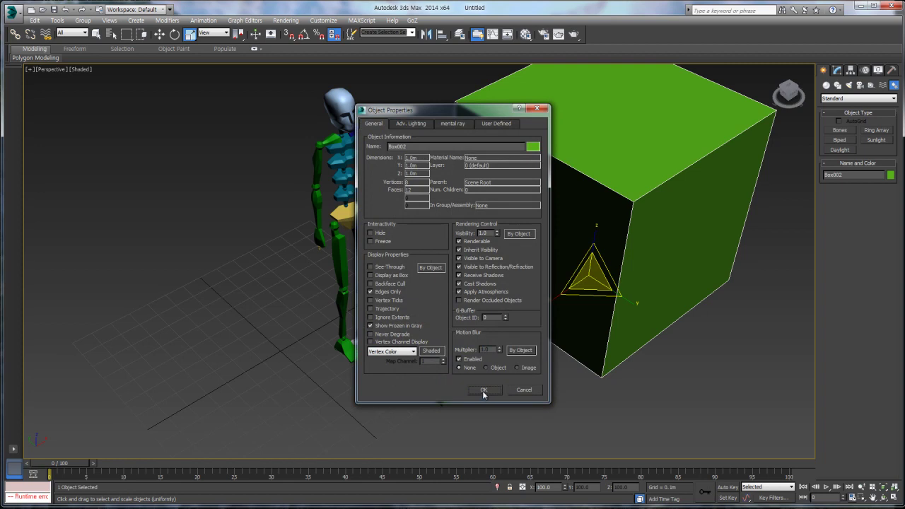
left_click(484, 390)
left_click(433, 352)
right_click(433, 351)
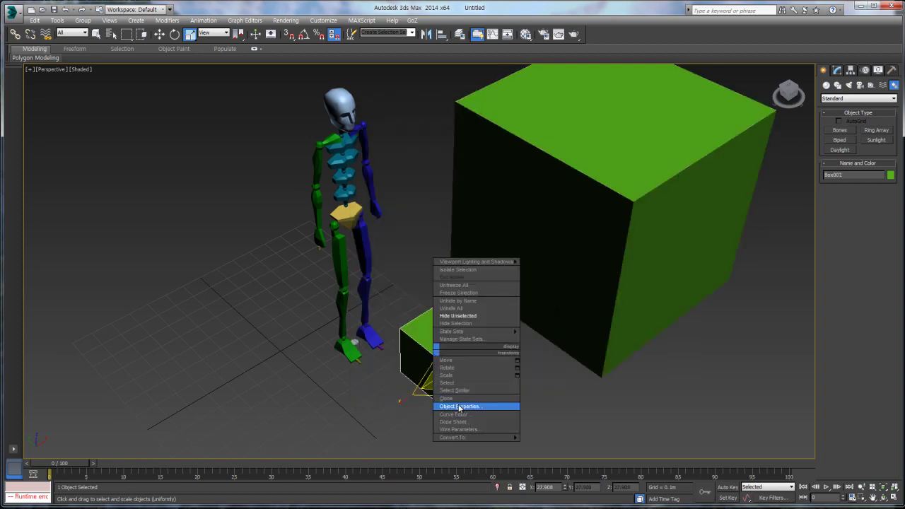
left_click(459, 406)
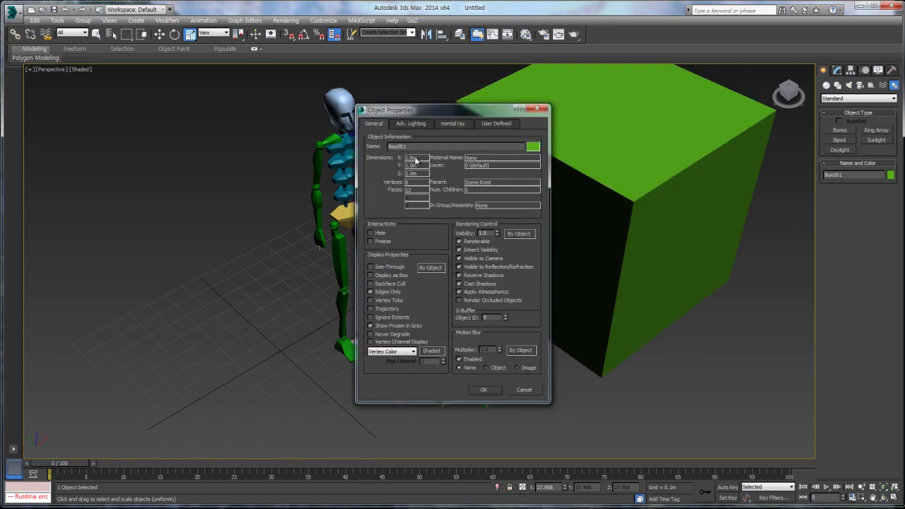
left_click(483, 390)
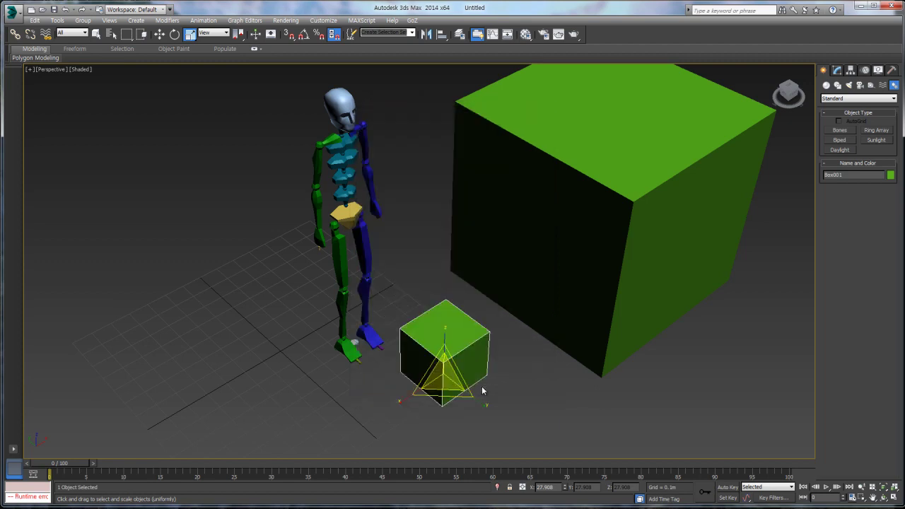
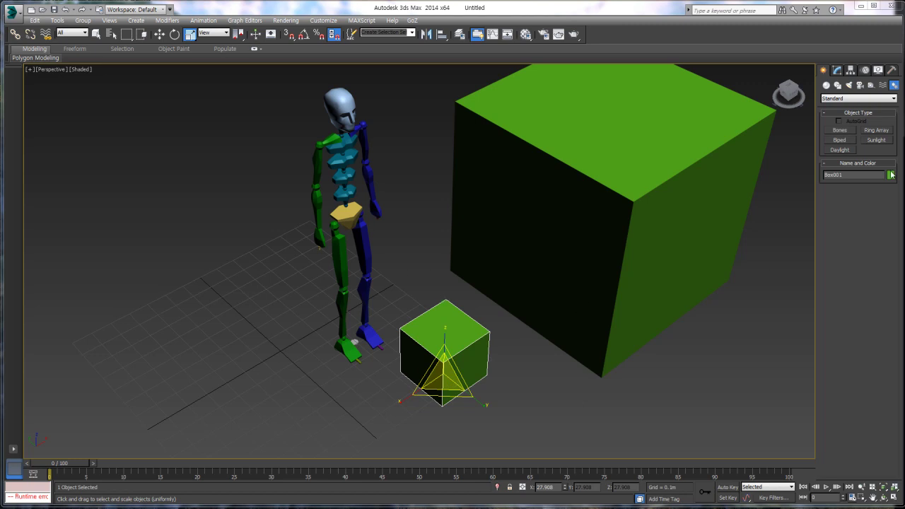
Check the small green box's dimensions in Object Properties, and apply Reset XForm to the box
left_click(891, 71)
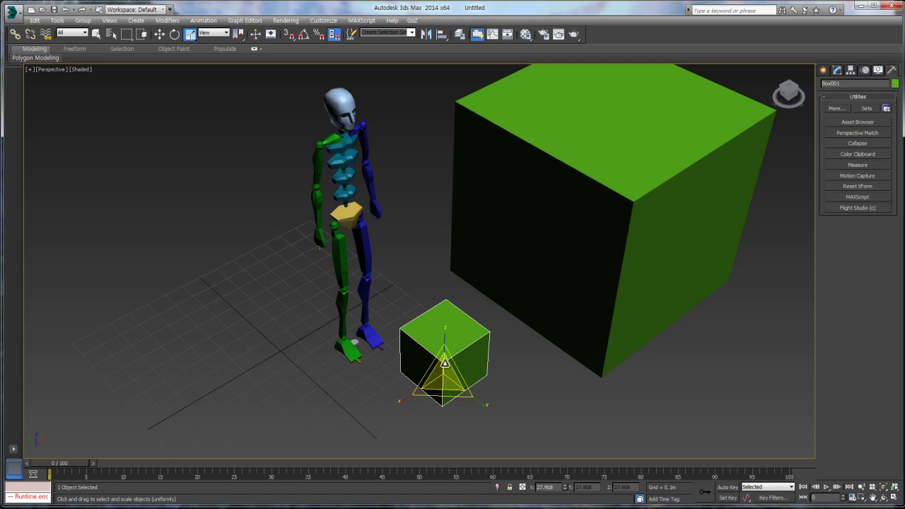
left_click(855, 188)
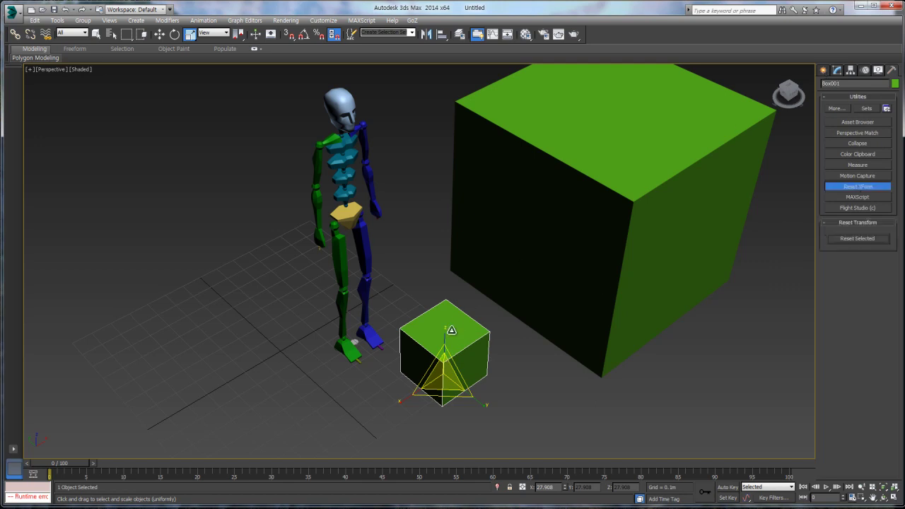
right_click(450, 342)
left_click(470, 396)
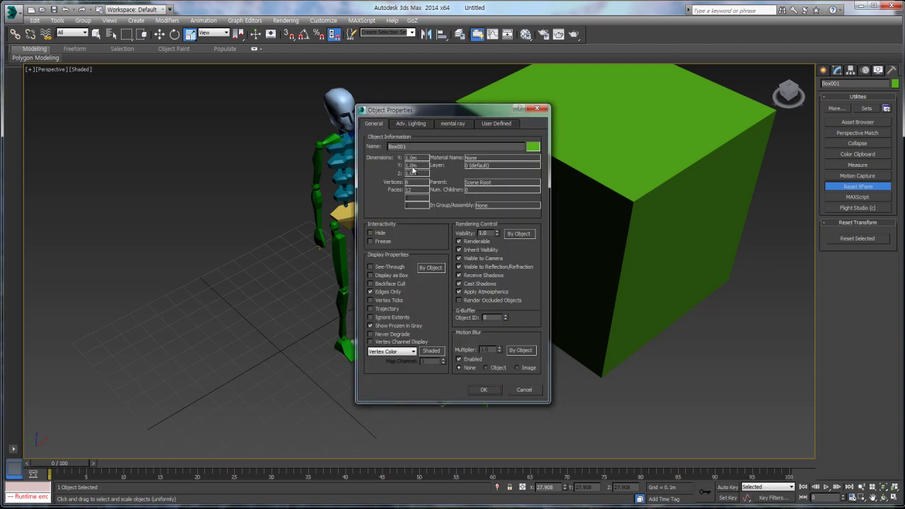
left_click(538, 108)
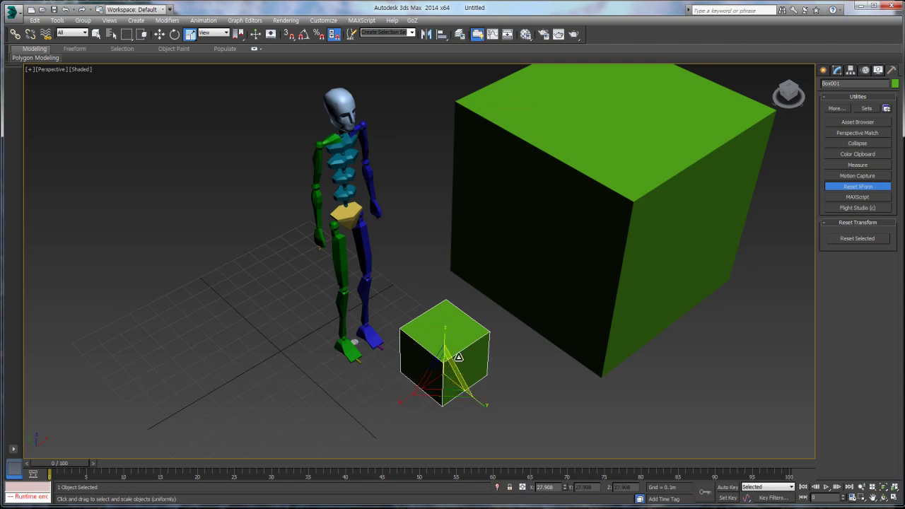
left_click(856, 239)
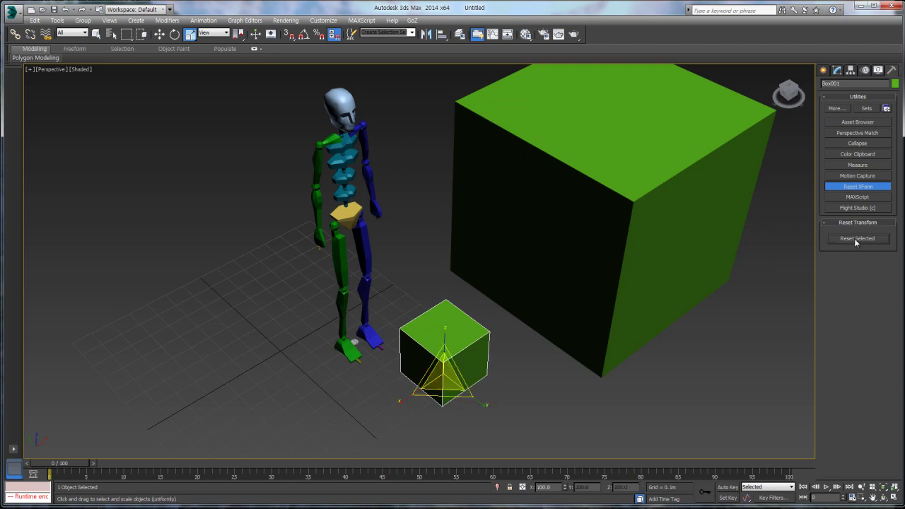
left_click(837, 70)
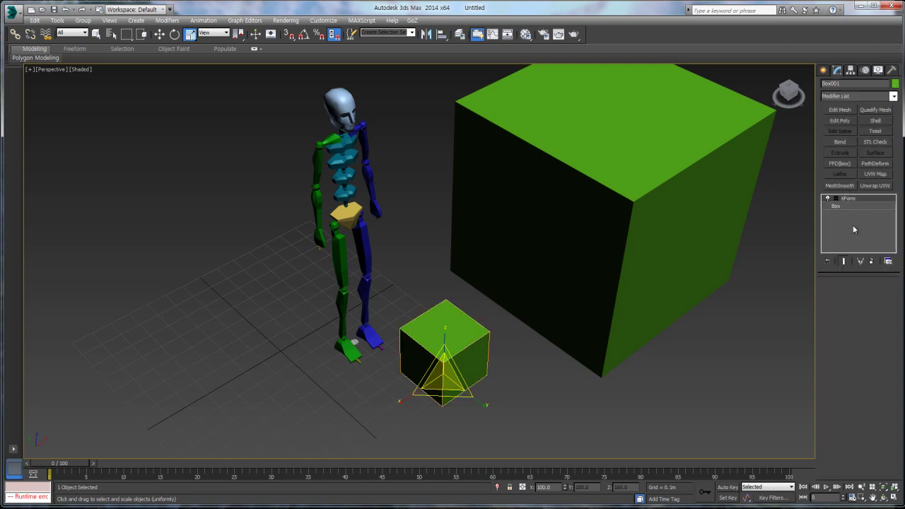
Check the small green box's dimensions again in Object Properties, and review its modifier stack
left_click(824, 70)
right_click(446, 370)
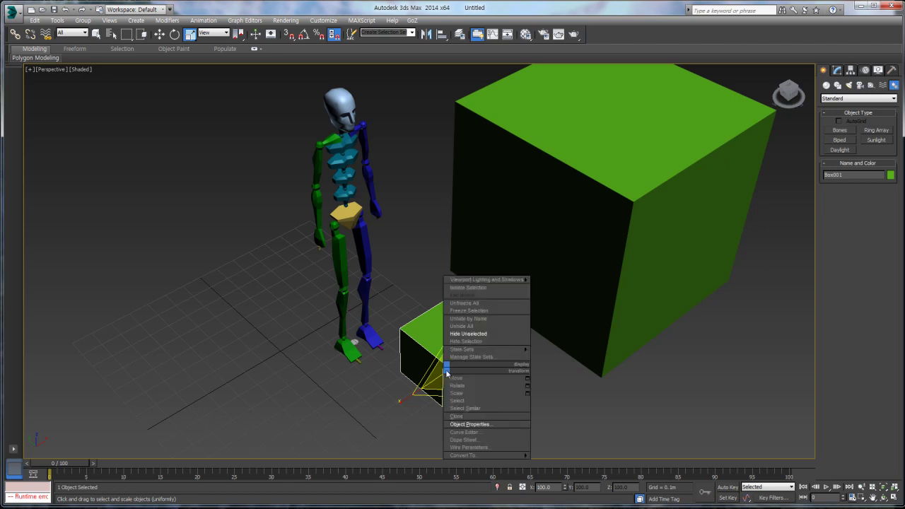
left_click(471, 424)
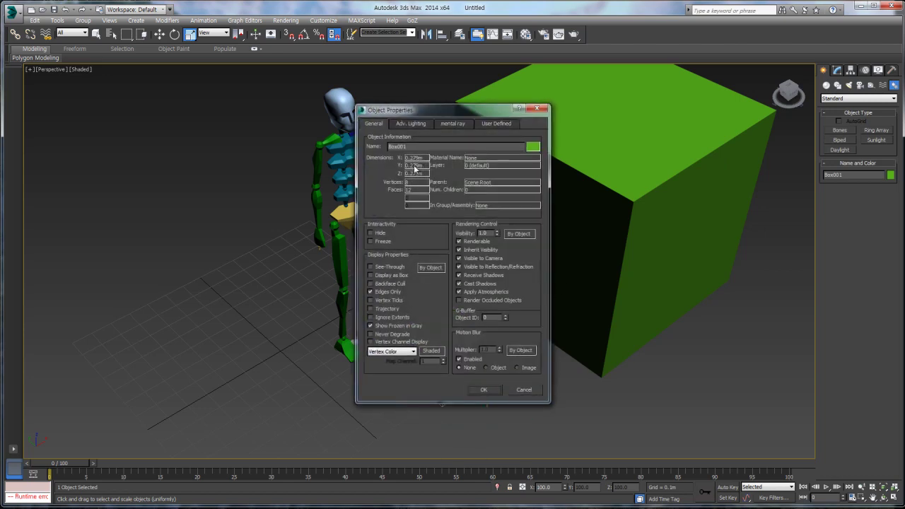
left_click(483, 390)
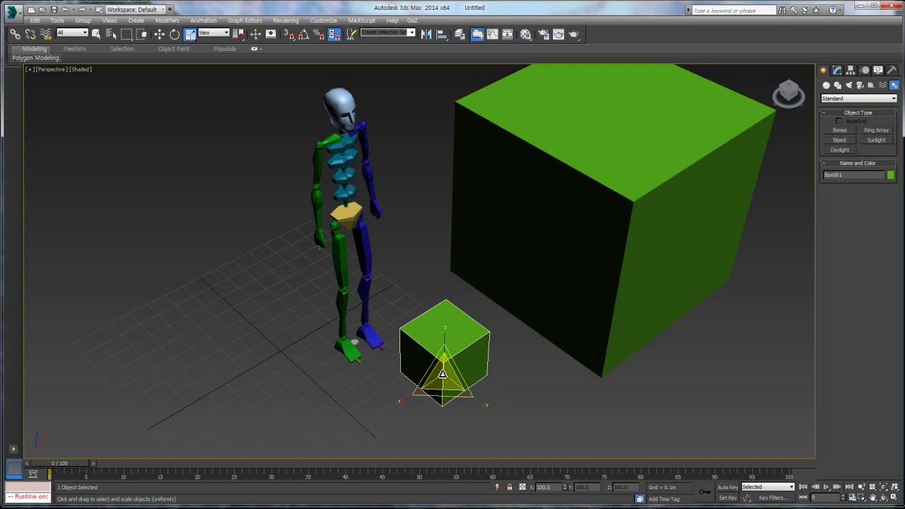
left_click(893, 73)
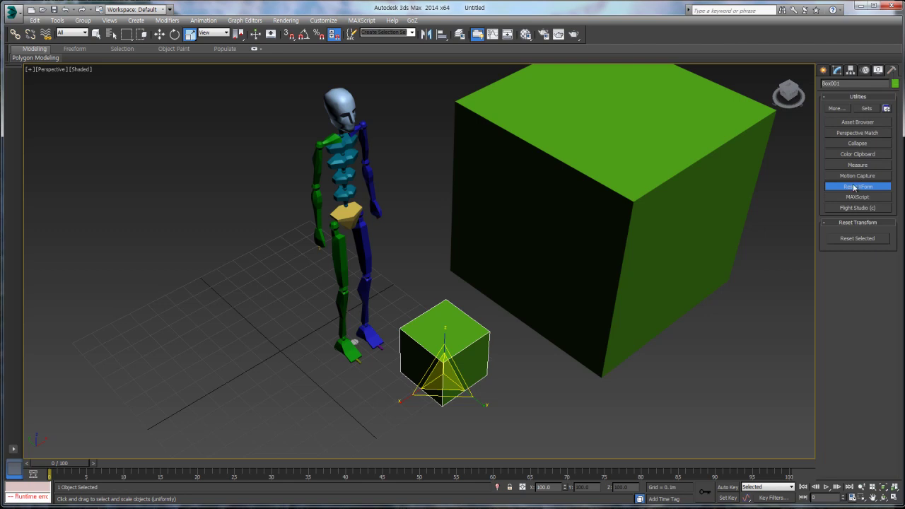
left_click(837, 71)
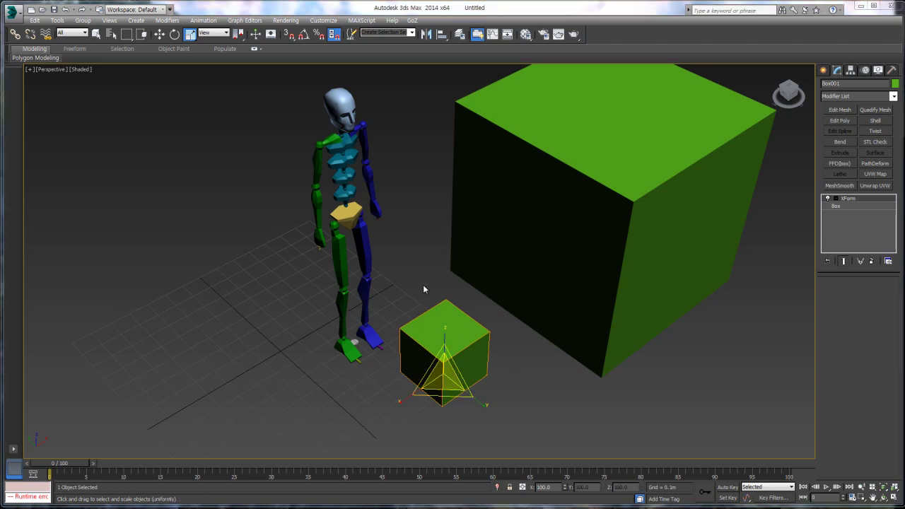
Delete the small green box, the Biped and the large green box from the scene
middle_click_drag(427, 285, 430, 282)
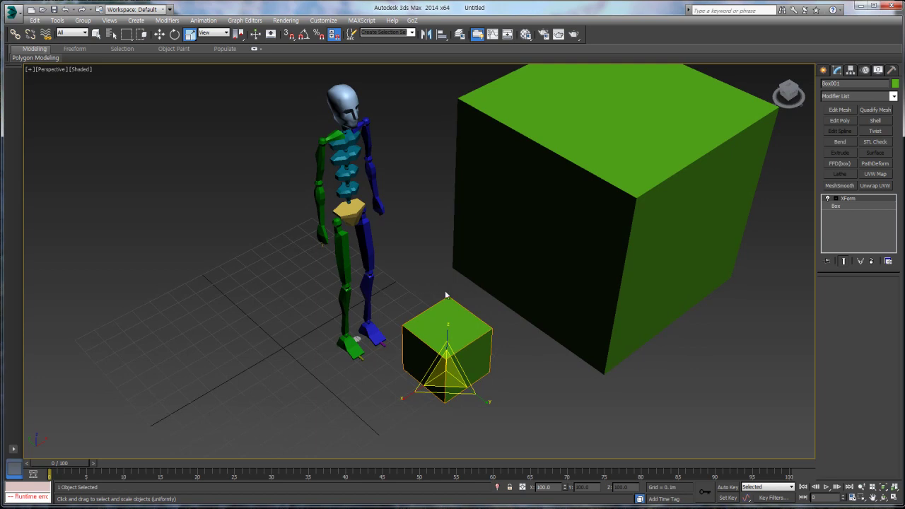
key("Delete")
scroll(291, 173, "down", 3)
left_click(361, 319)
key("Delete")
left_click(474, 203)
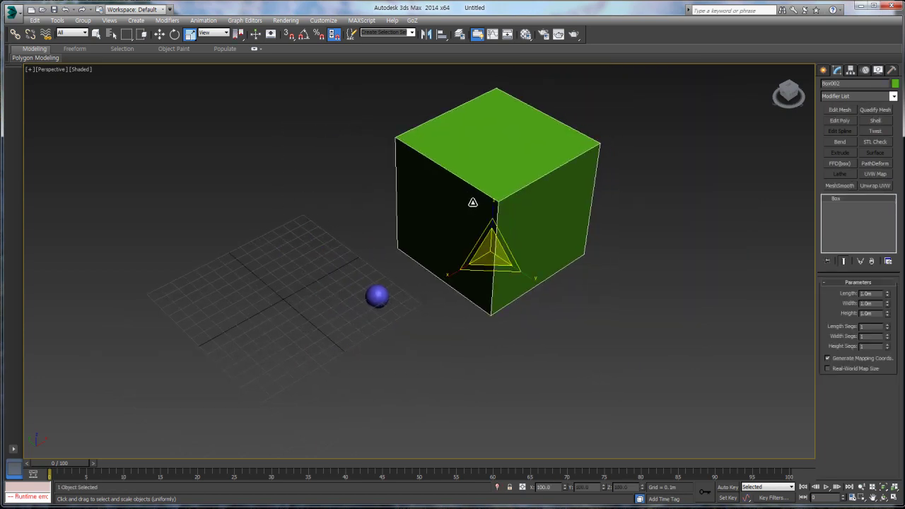
key("Delete")
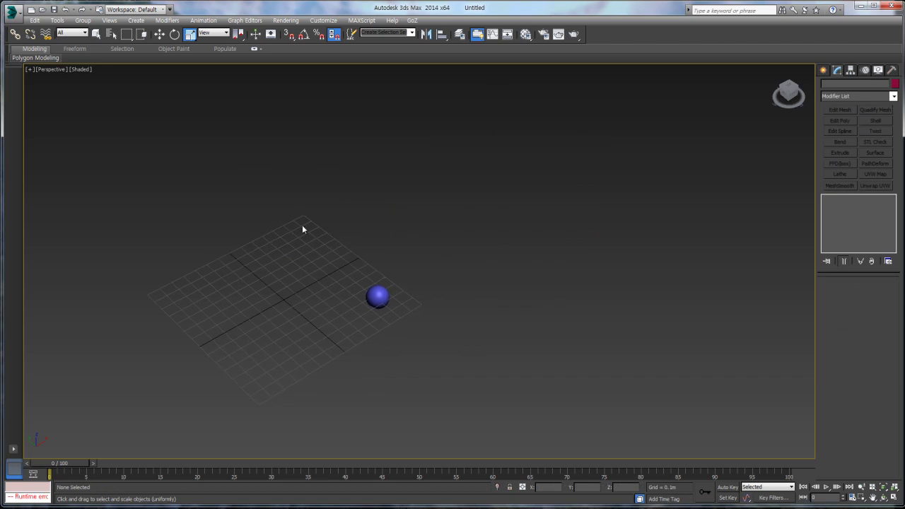
Unhide all hidden objects and select the large red sphere
right_click(302, 225)
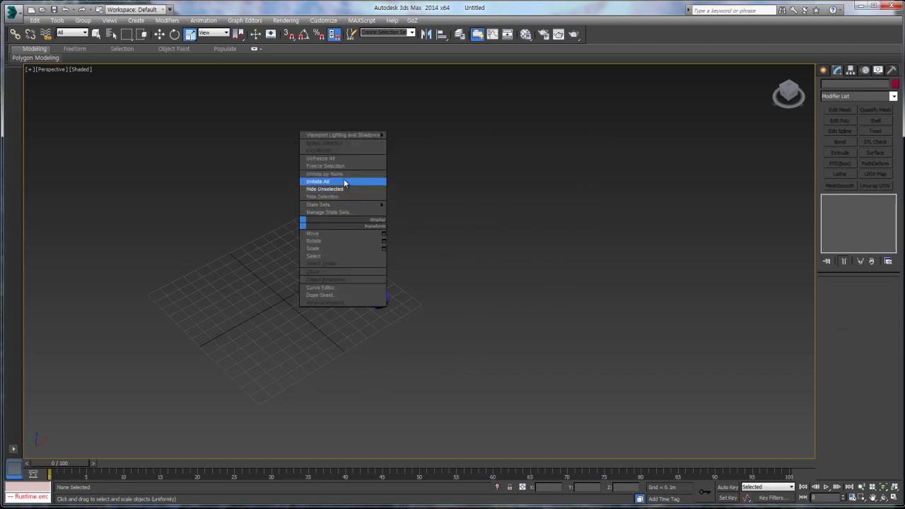
left_click(344, 182)
scroll(363, 251, "up", 6)
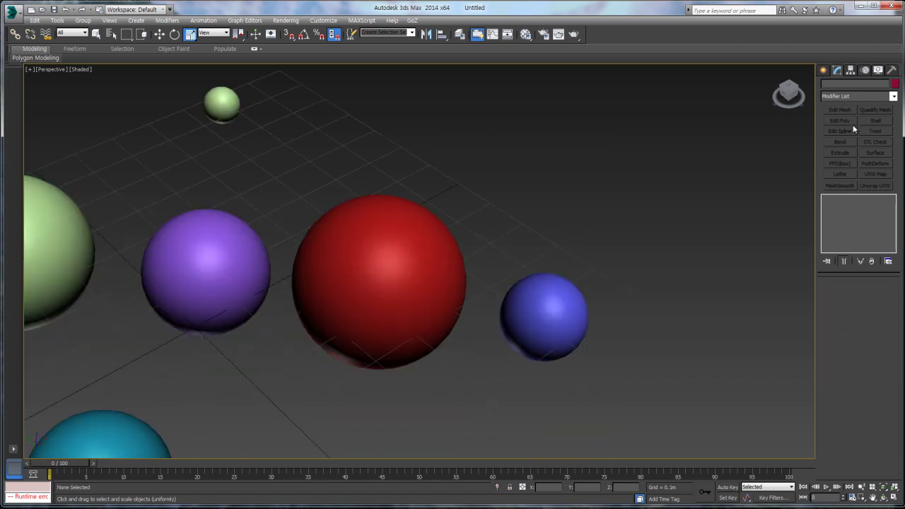
left_click(823, 70)
left_click(460, 270)
middle_click_drag(467, 272, 622, 227)
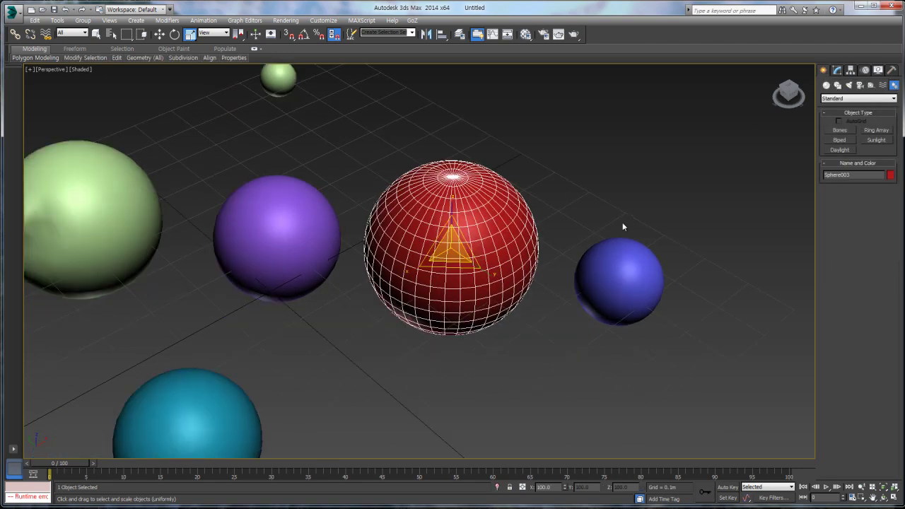
Set the radius of the red sphere's base Sphere object to 1, and change it to 0.2 m
left_click(836, 70)
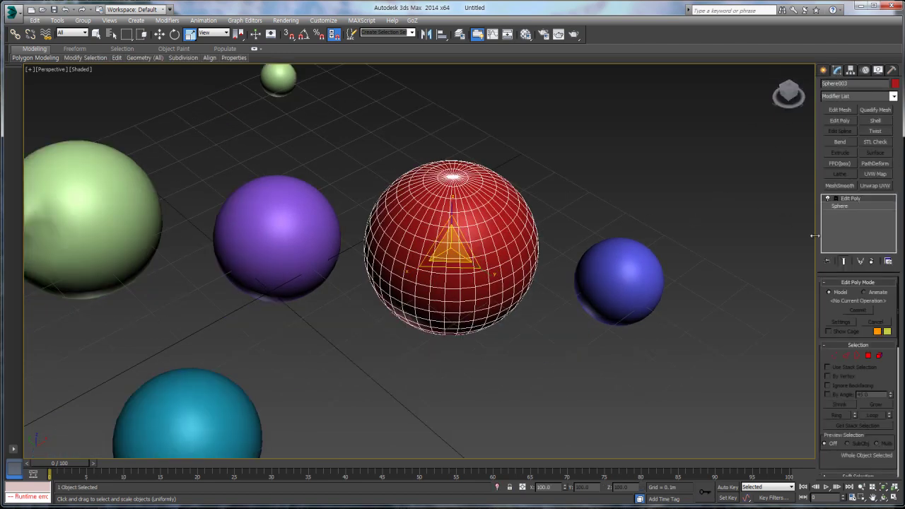
left_click(849, 206)
double_click(874, 296)
type("1")
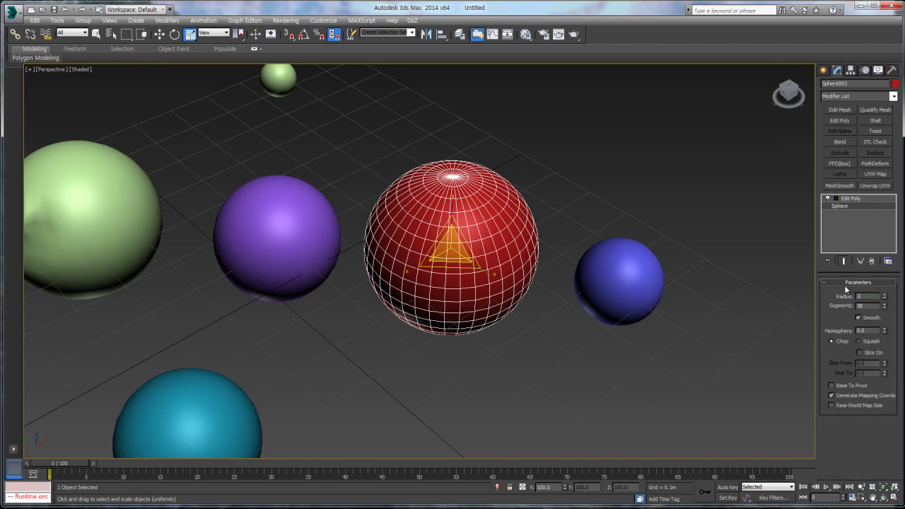
key("Return")
scroll(556, 236, "down", 5)
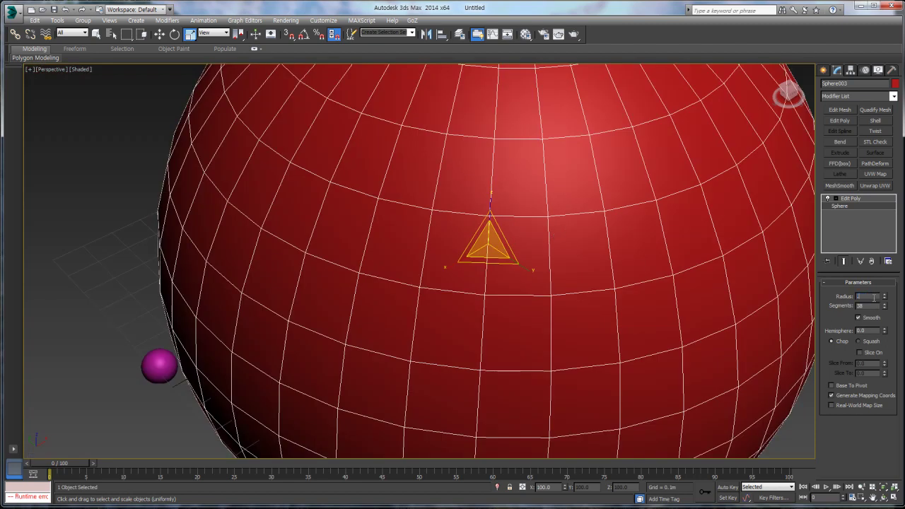
key("Return")
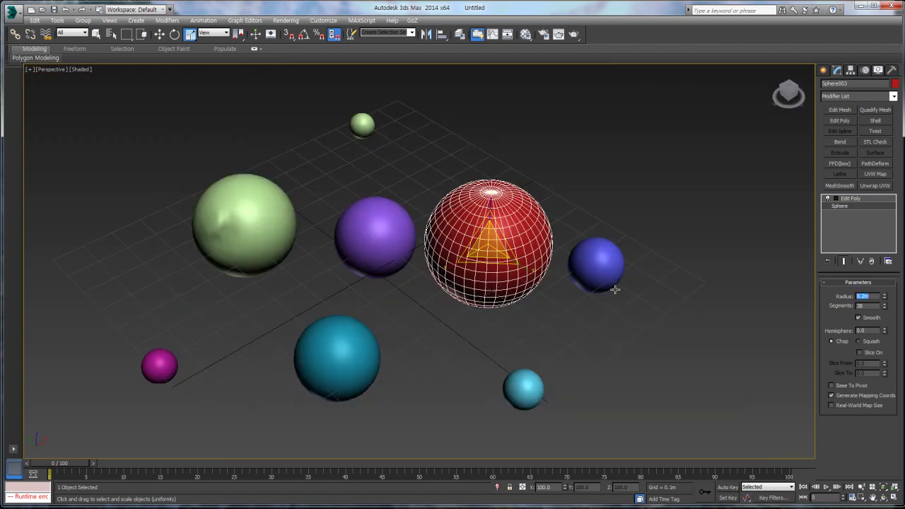
middle_click_drag(569, 279, 591, 273)
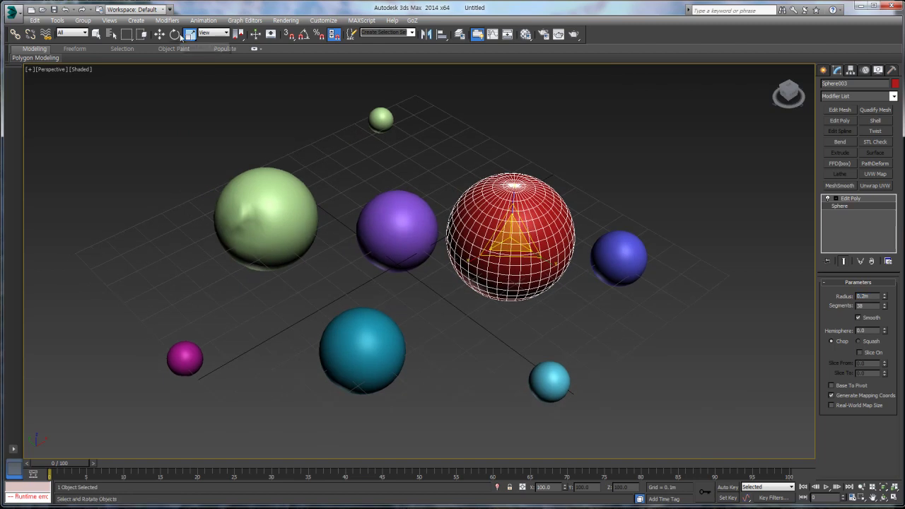
Scale the red sphere uniformly to about 207%, check its dimensions in Object Properties, and undo the scaling
left_click_drag(519, 250, 514, 191)
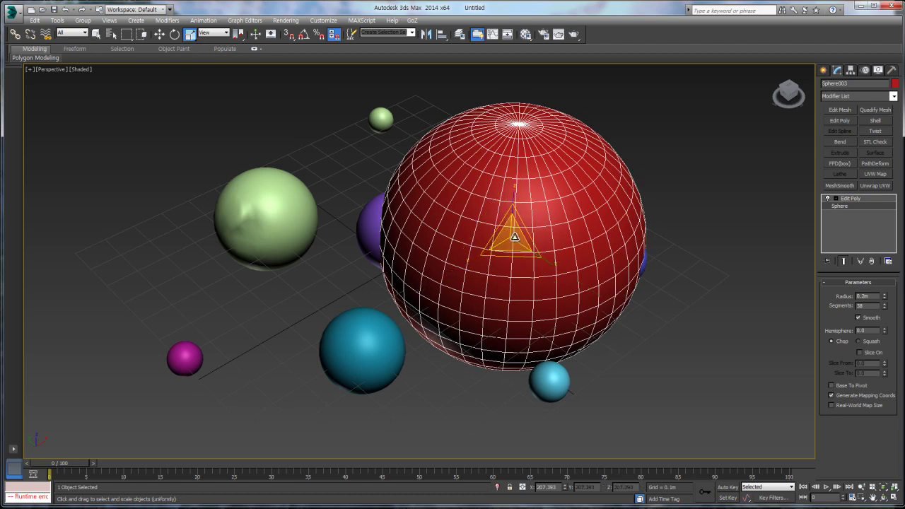
right_click(515, 237)
left_click(541, 293)
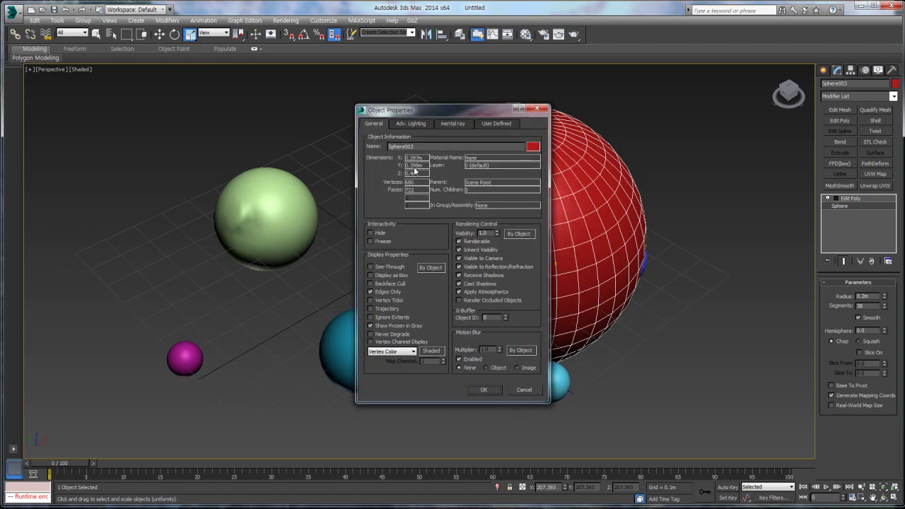
left_click(522, 388)
key("ctrl+z")
Check the unscaled red sphere's dimensions in Object Properties
right_click(516, 244)
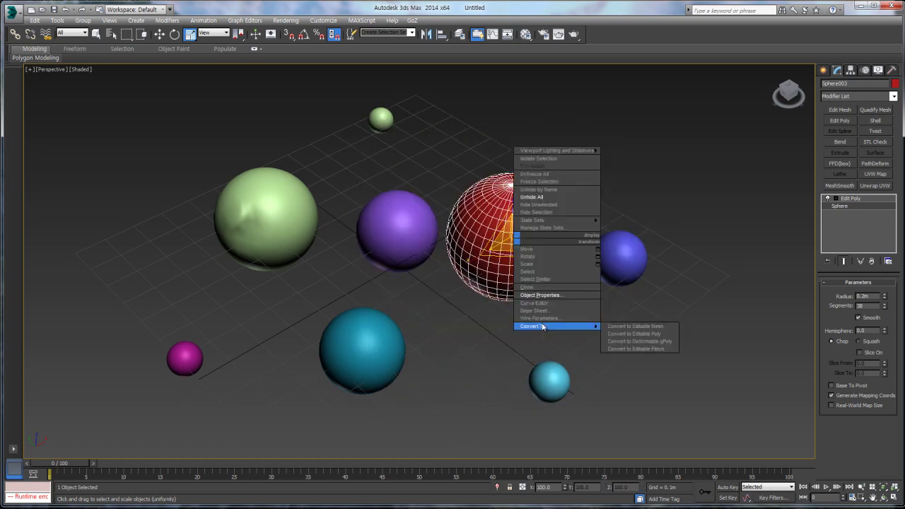
left_click(541, 290)
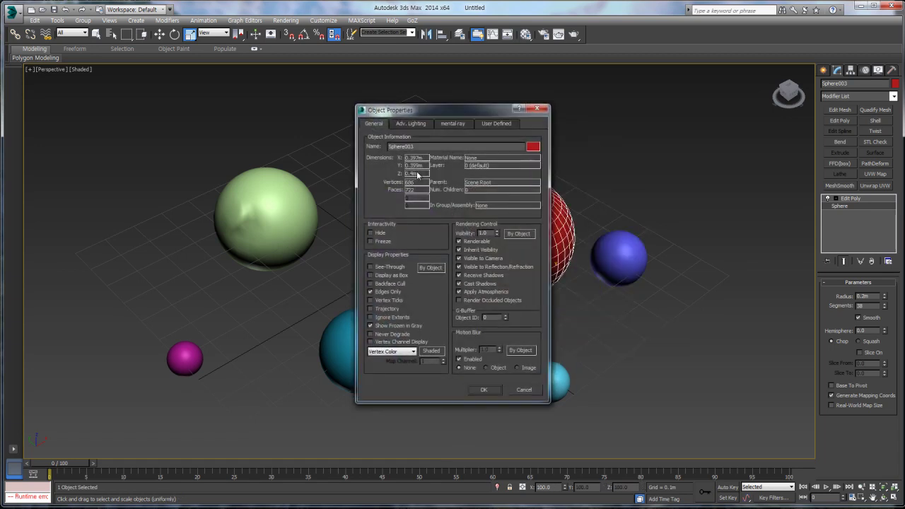
left_click(537, 109)
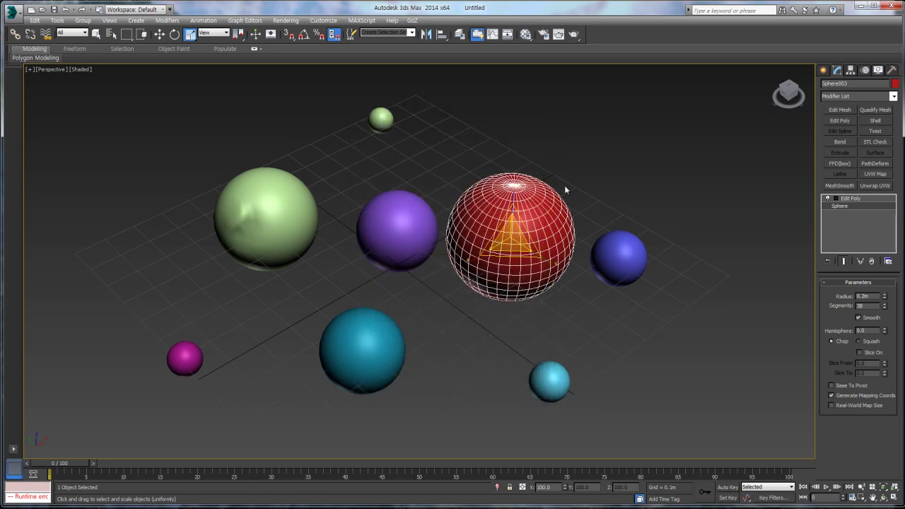
Select the red sphere's whole element in its Edit Poly modifier and scale it up uniformly to nearly twice its size
left_click(863, 201)
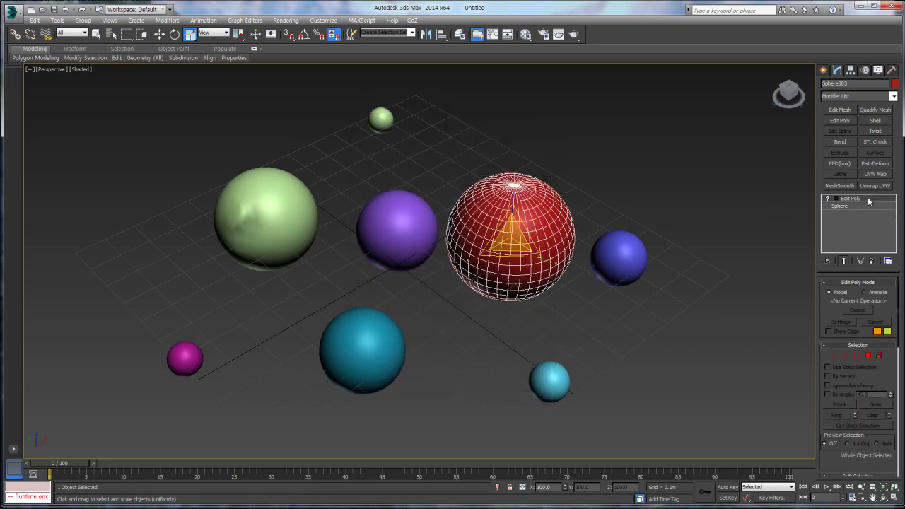
left_click(880, 357)
left_click(512, 237)
left_click_drag(512, 237, 512, 194)
key("6")
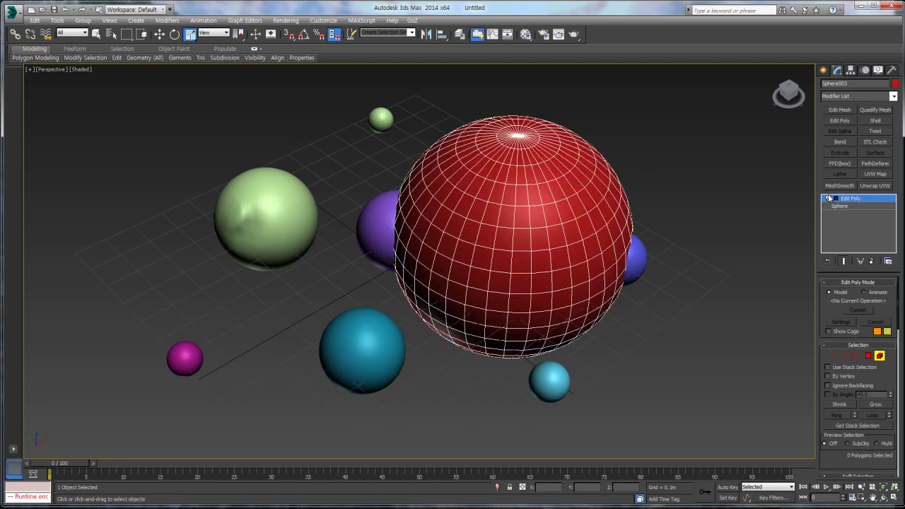
Check the element-scaled red sphere's dimensions in Object Properties
right_click(469, 216)
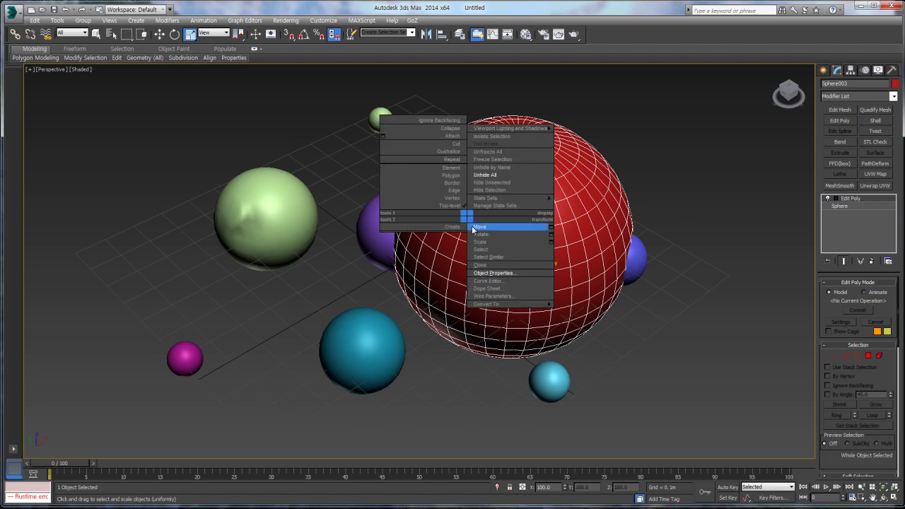
left_click(486, 274)
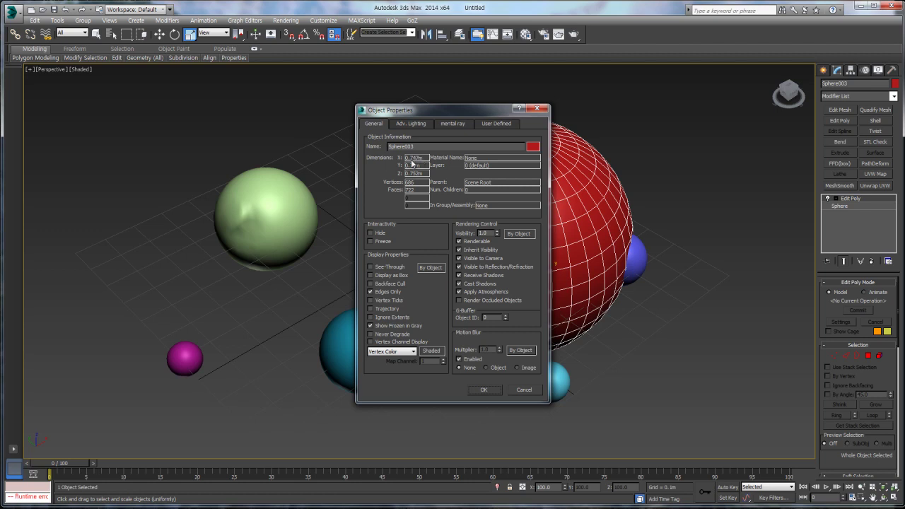
left_click(537, 109)
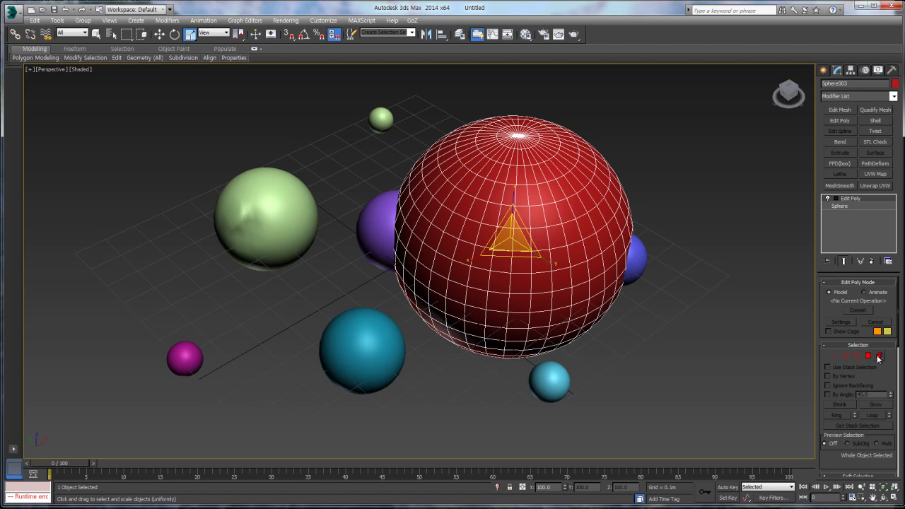
Scale the red sphere's whole element up uniformly to about 304% and check the object's dimensions in Object Properties
left_click(879, 356)
left_click(513, 163)
scroll(512, 234, "up", 8)
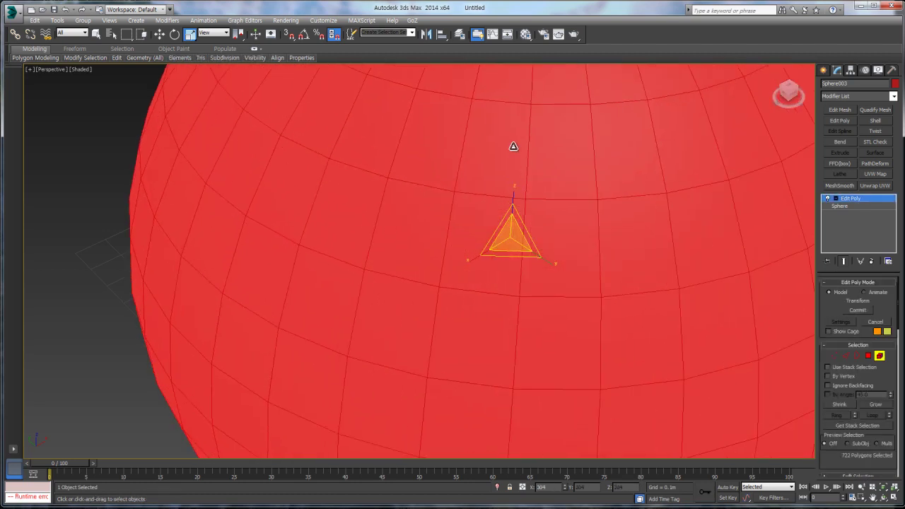
right_click(467, 249)
left_click(485, 303)
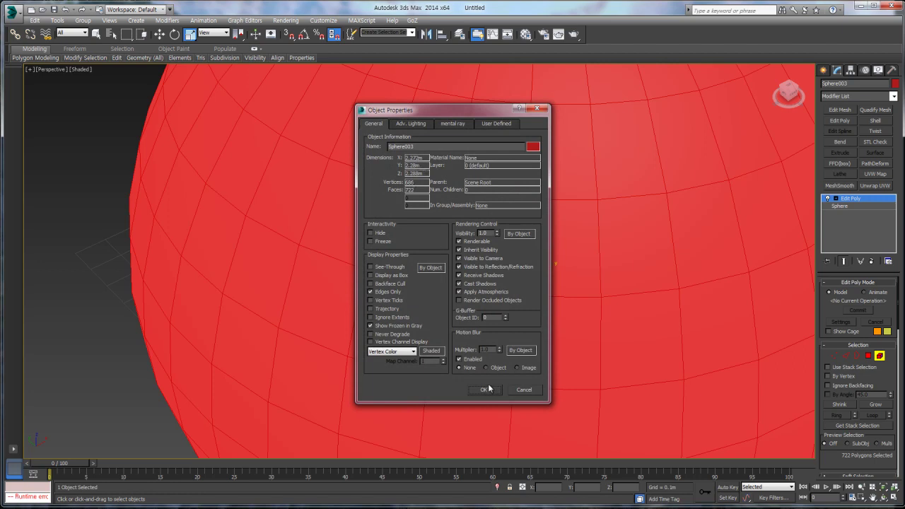
left_click(485, 389)
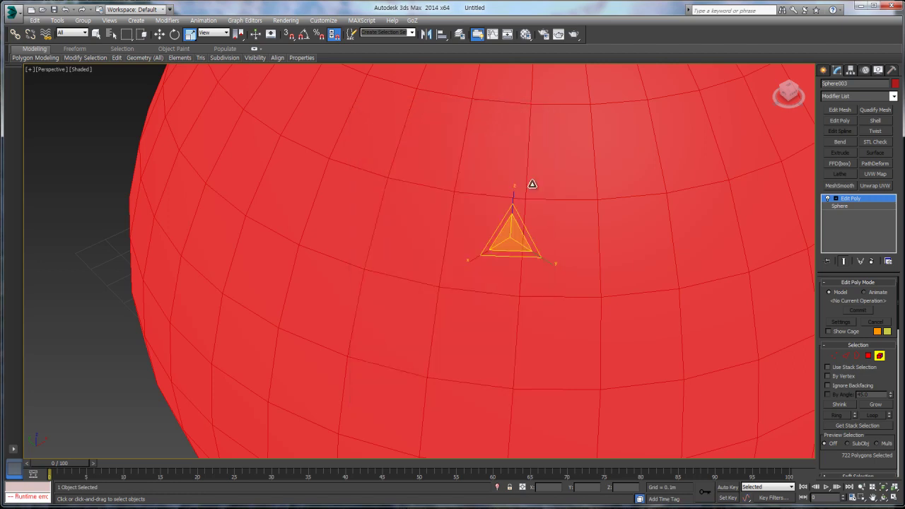
Leave element editing, undo the red sphere's element scalings, and select the red sphere again
left_click(870, 201)
scroll(580, 247, "down", 5)
scroll(578, 246, "up", 2)
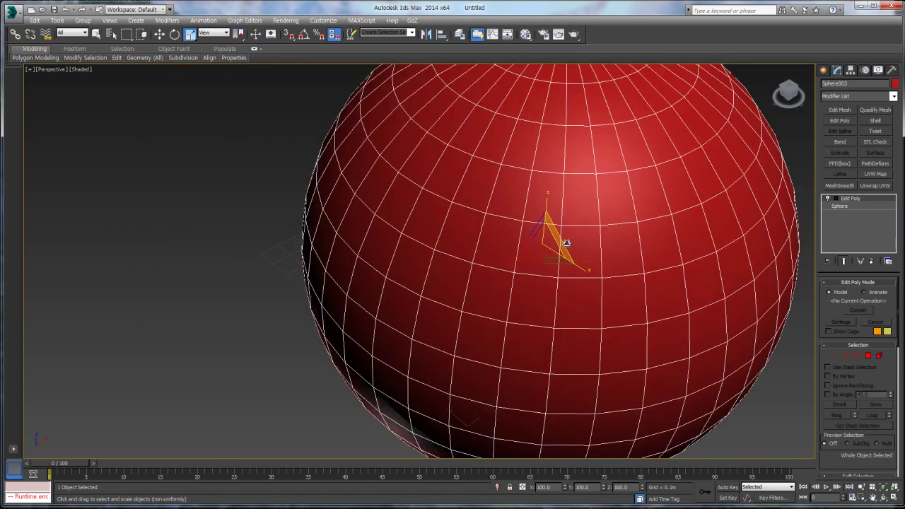
scroll(567, 243, "down", 5)
scroll(555, 246, "down", 3)
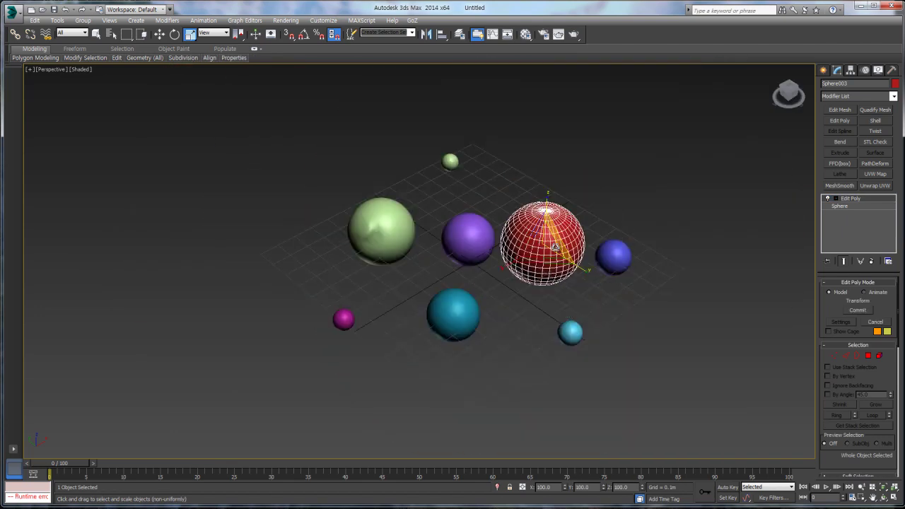
left_click(697, 186)
left_click(526, 253)
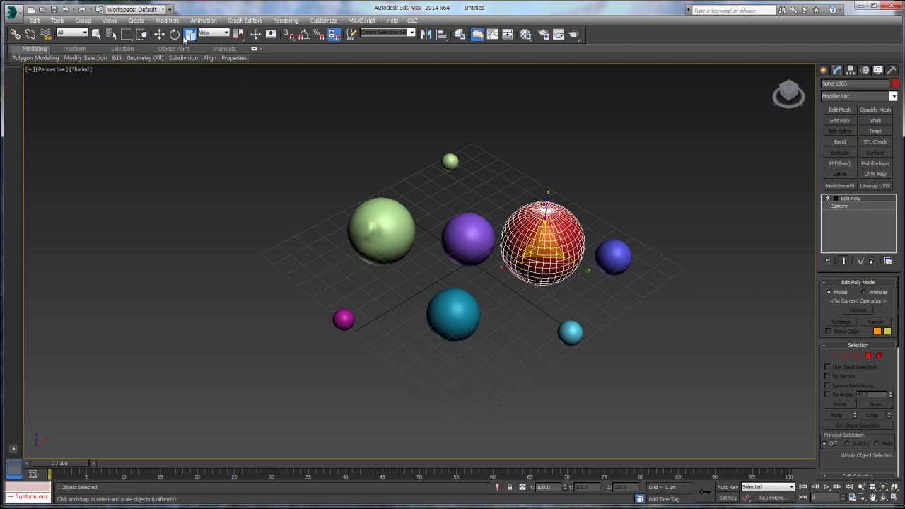
Try scaling the red sphere's whole element uniformly in its Edit Poly modifier
left_click(892, 70)
left_click(837, 70)
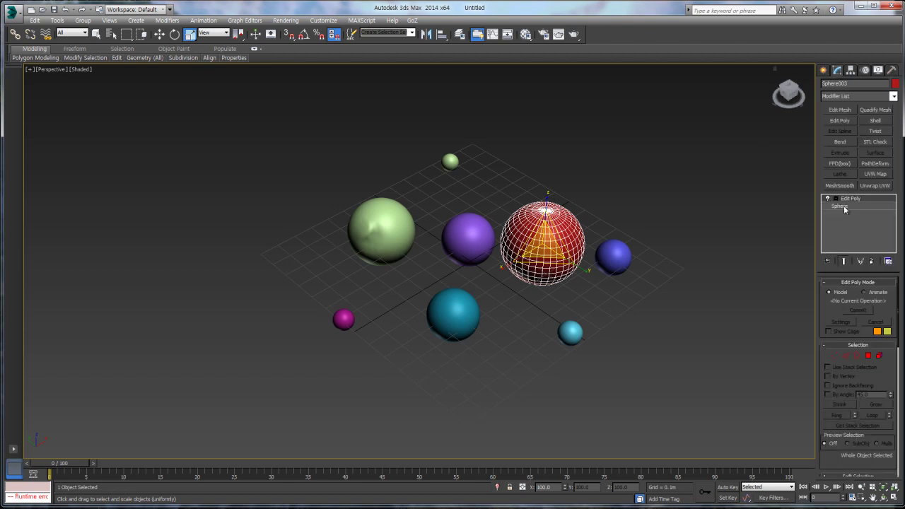
left_click(880, 356)
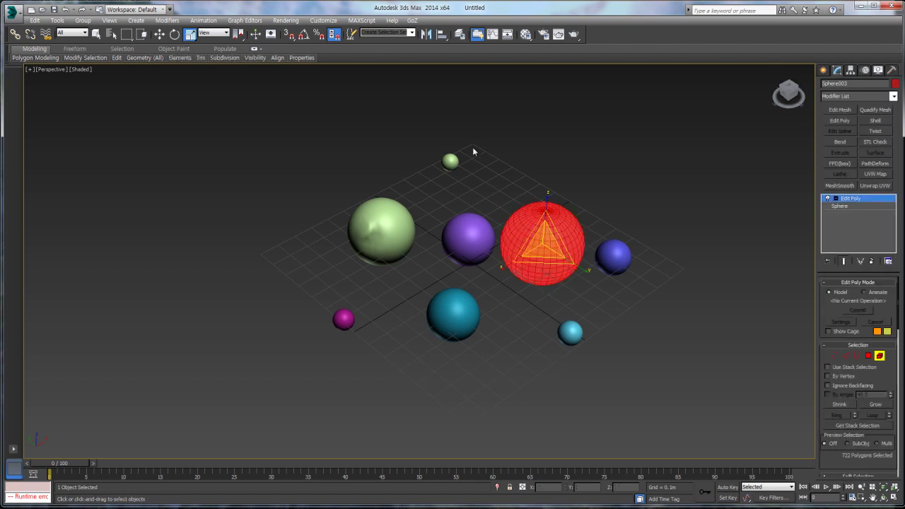
left_click_drag(543, 249, 539, 136)
right_click(539, 136)
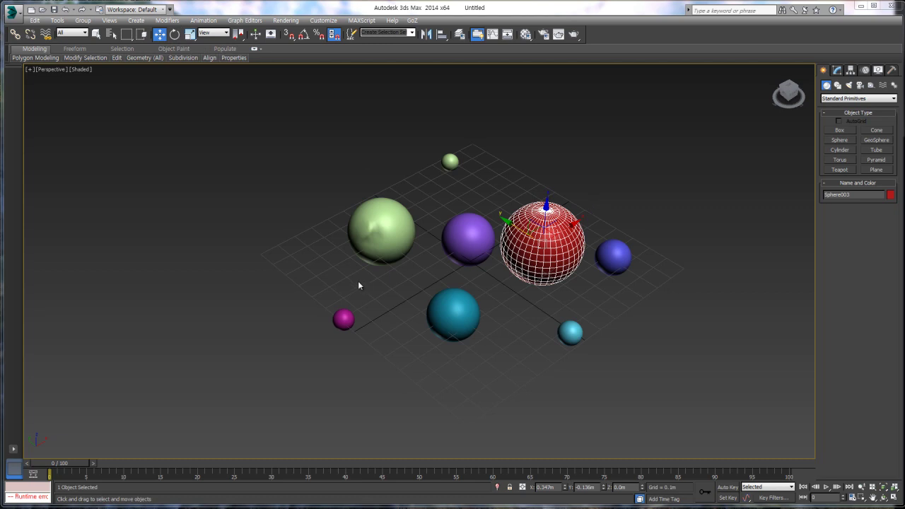
Look over the available reference coordinate systems and show all four viewports around the selected red sphere
left_click(206, 34)
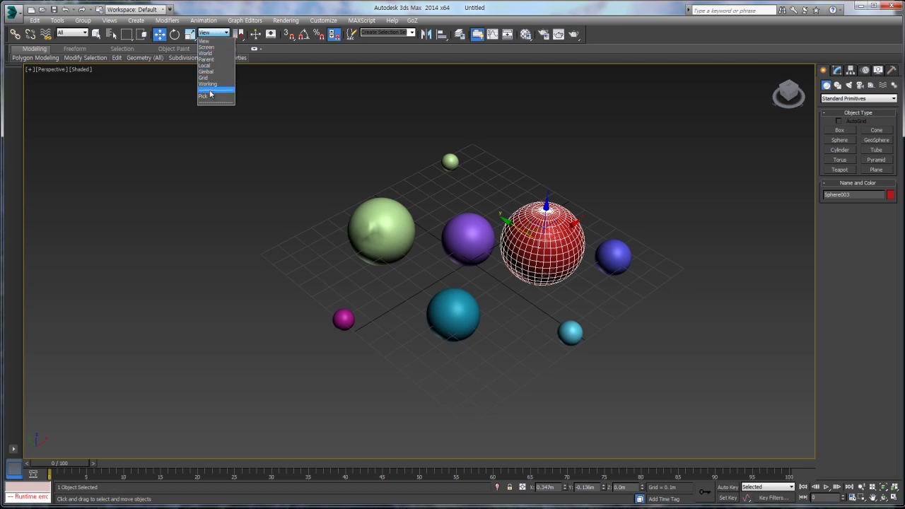
left_click(217, 12)
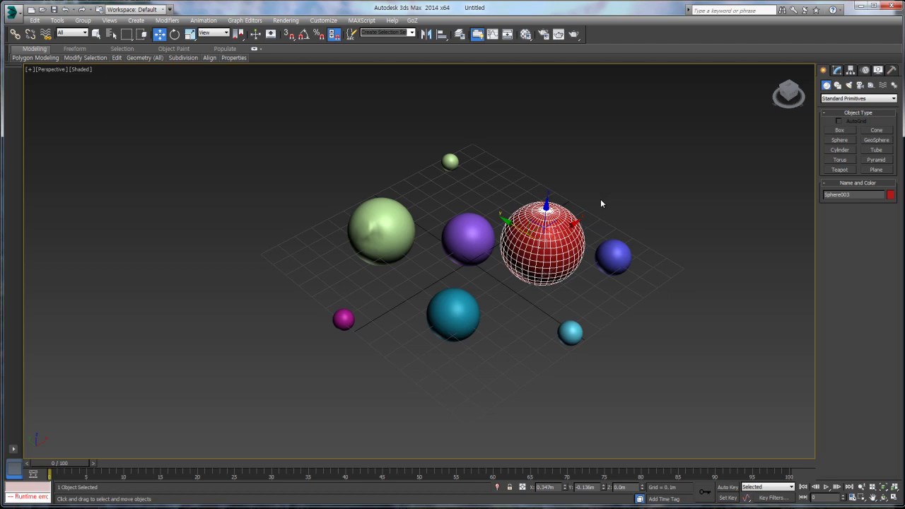
key("alt+w")
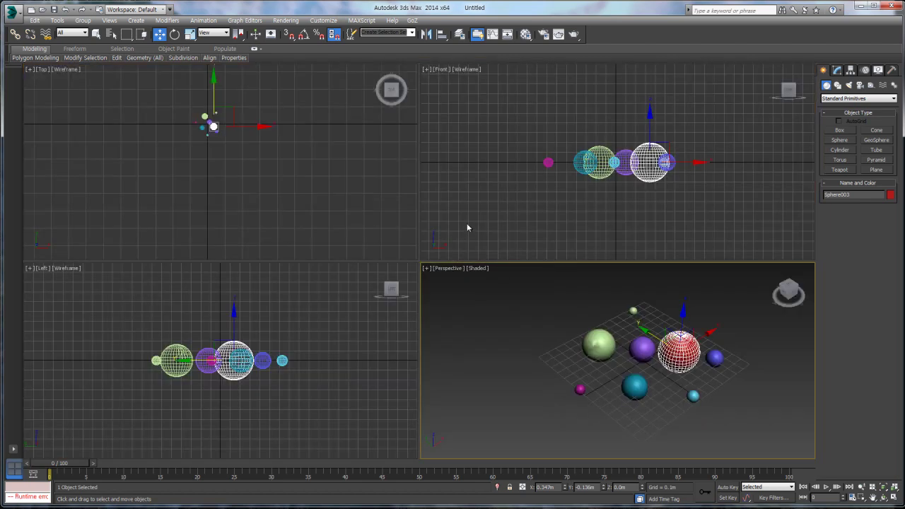
middle_click_drag(556, 325, 495, 325)
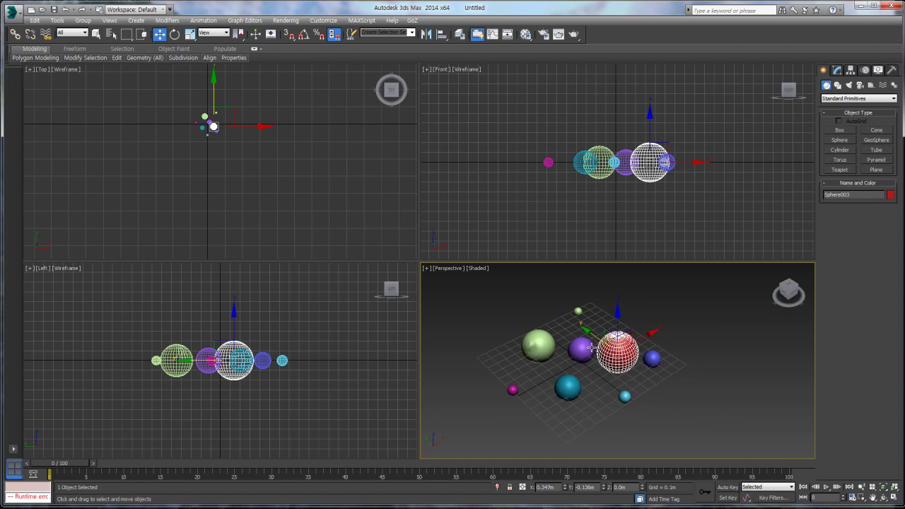
scroll(618, 338, "up", 4)
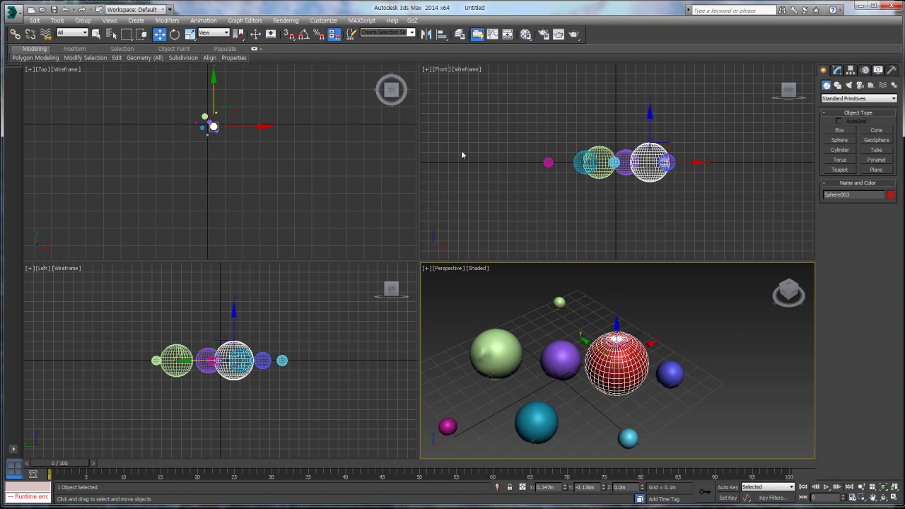
Activate the Front, Top, Left and Perspective viewports in turn to examine the move gizmo's axes in the View coordinate system
right_click(461, 200)
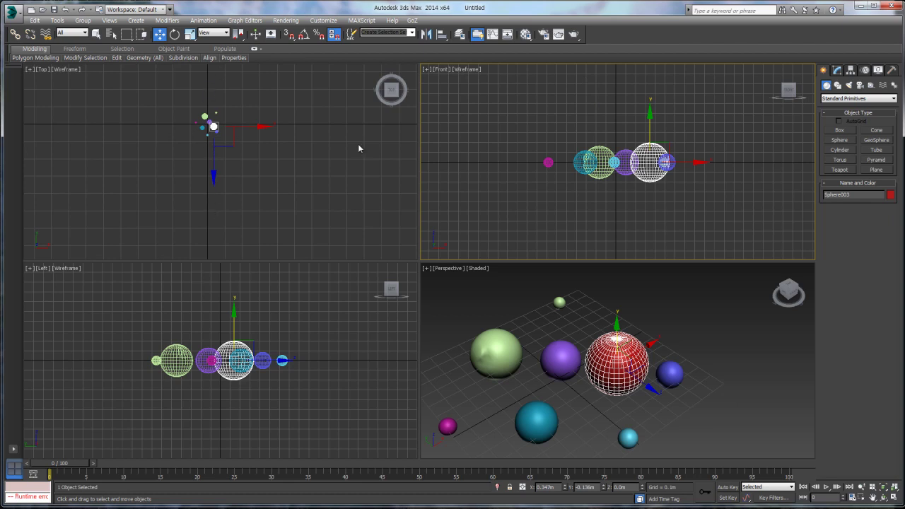
middle_click(308, 160)
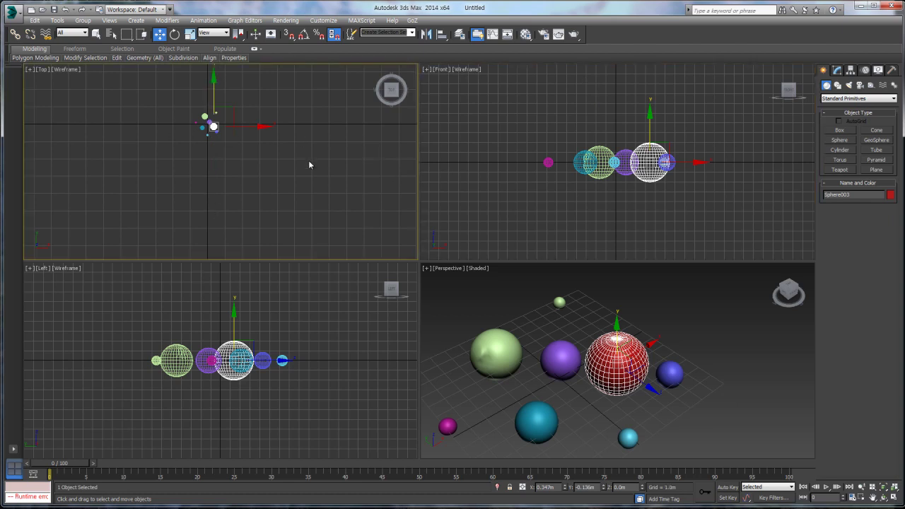
middle_click(293, 292)
middle_click(516, 302)
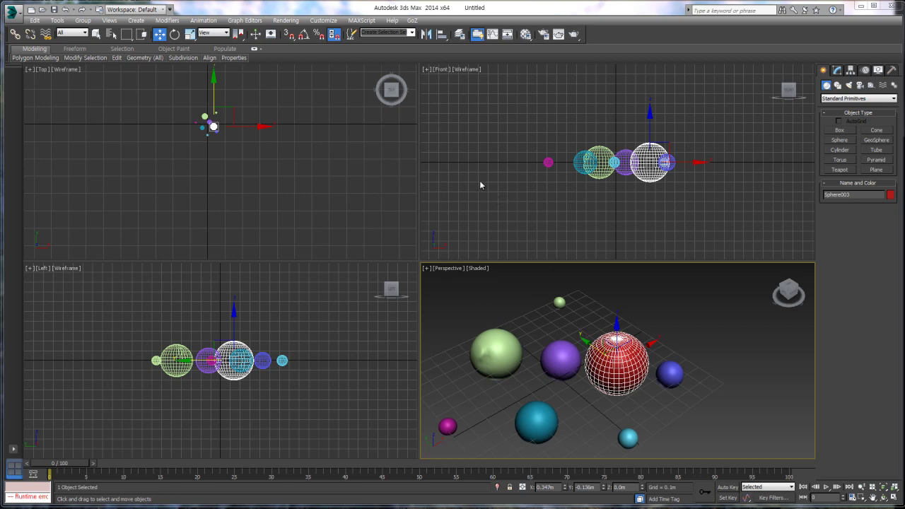
Activate the Top and Front viewports in turn, and change the Left viewport to a Right view
right_click(266, 171)
right_click(491, 164)
right_click(262, 313)
key("r")
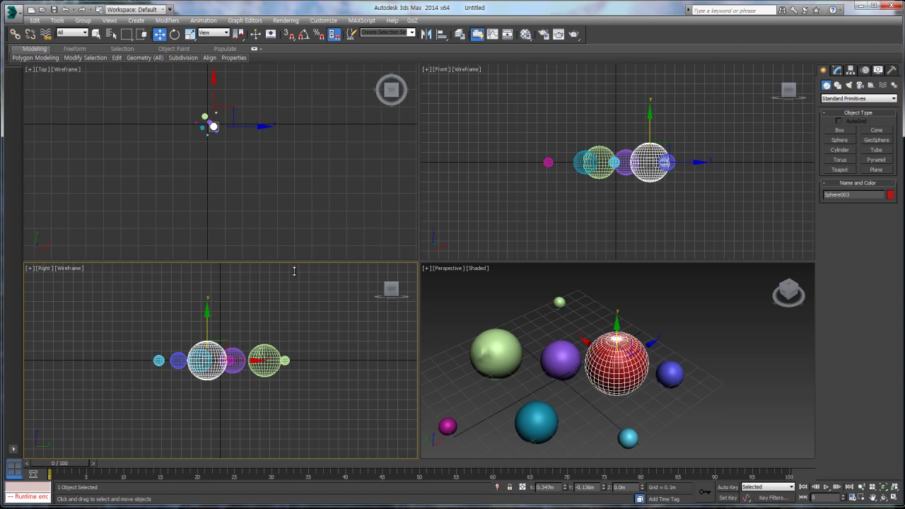
Switch repeatedly among the Top, Front and Right viewports to compare the red sphere's gizmo axes in the View coordinate system
right_click(254, 175)
middle_click(436, 166)
middle_click_drag(348, 313, 346, 294)
middle_click(325, 232)
middle_click(477, 192)
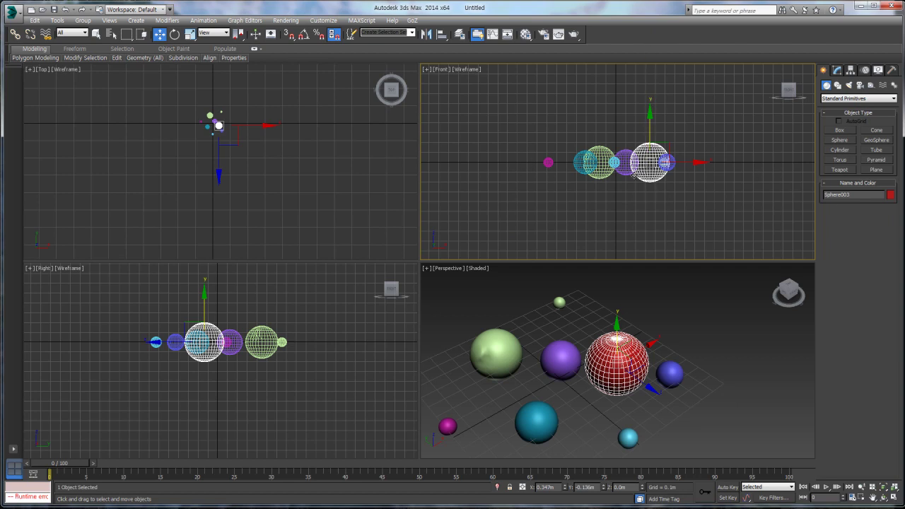
right_click(292, 180)
mouse_move(213, 60)
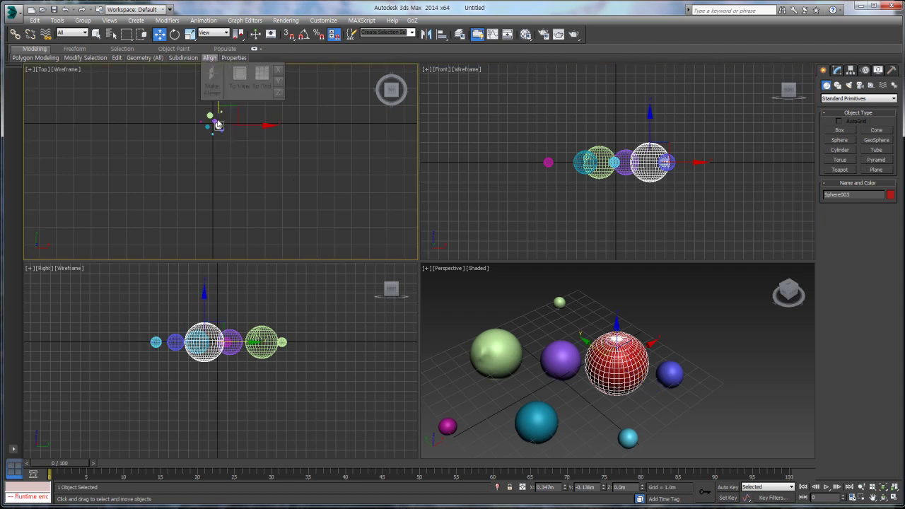
right_click(327, 309)
right_click(289, 186)
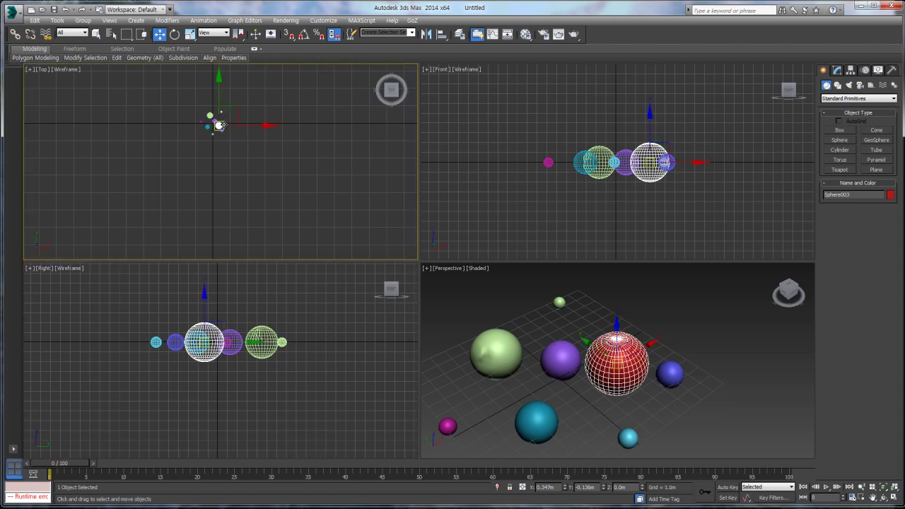
Set the reference coordinate system to World and activate each viewport in turn to compare the red sphere's gizmo axes
left_click(225, 34)
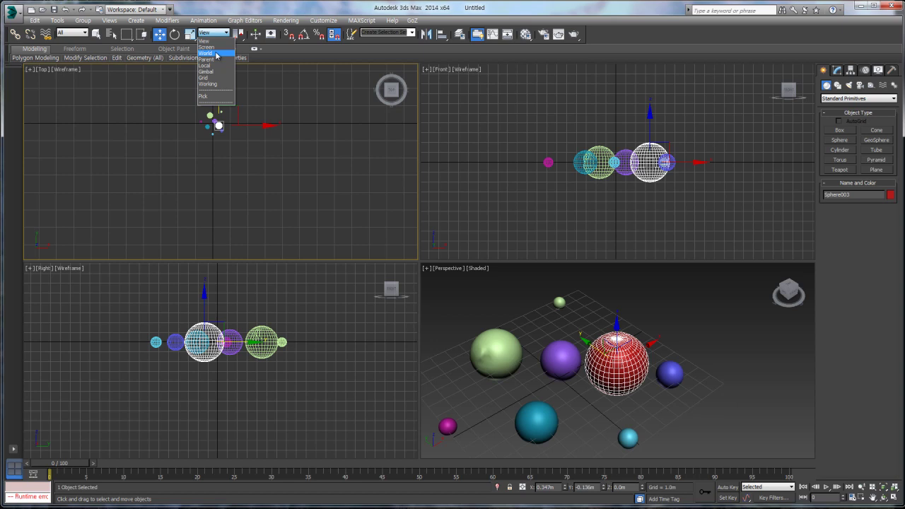
left_click(217, 54)
right_click(659, 324)
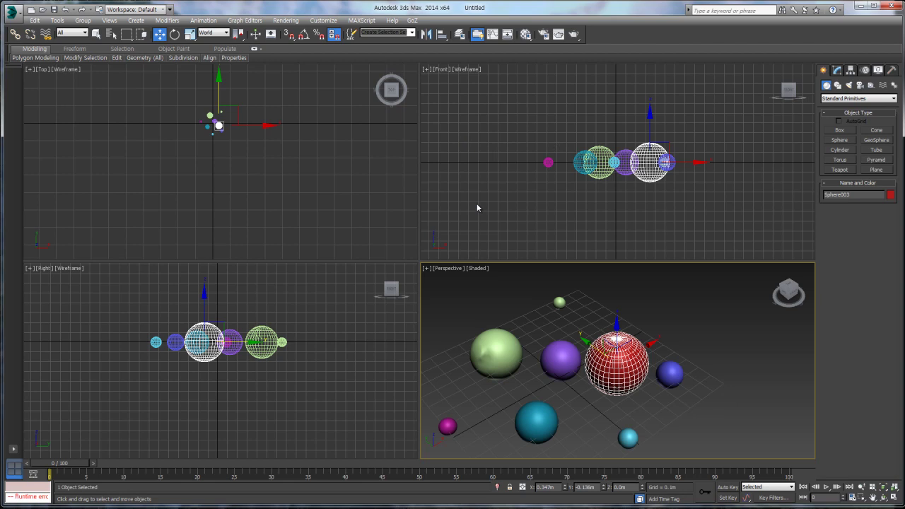
right_click(505, 125)
right_click(298, 190)
right_click(342, 386)
right_click(277, 238)
Return the reference coordinate system to View and compare the gizmo axes across the Right, Top, Front and Perspective viewports
left_click(214, 32)
left_click(216, 41)
right_click(319, 310)
right_click(321, 197)
right_click(476, 182)
right_click(642, 296)
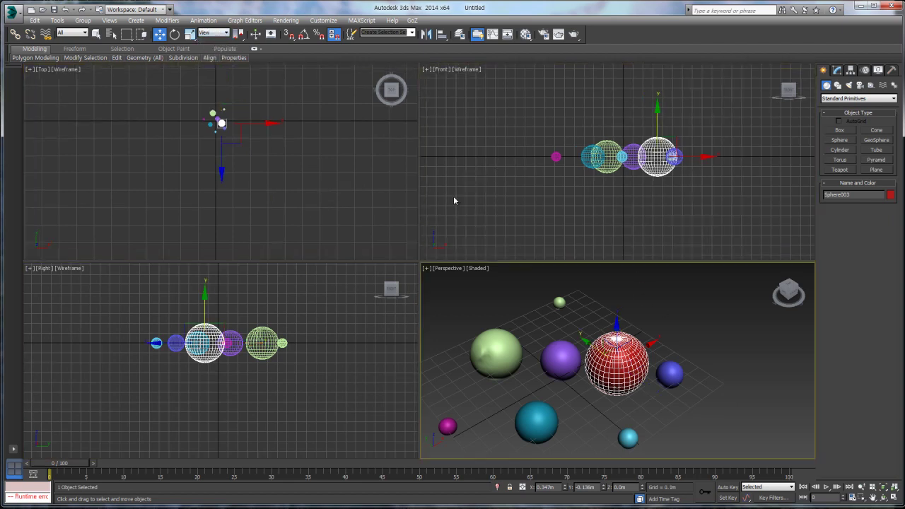
Set the reference coordinate system to World, and switch the Perspective viewport to Orthographic and back to Perspective
left_click(215, 33)
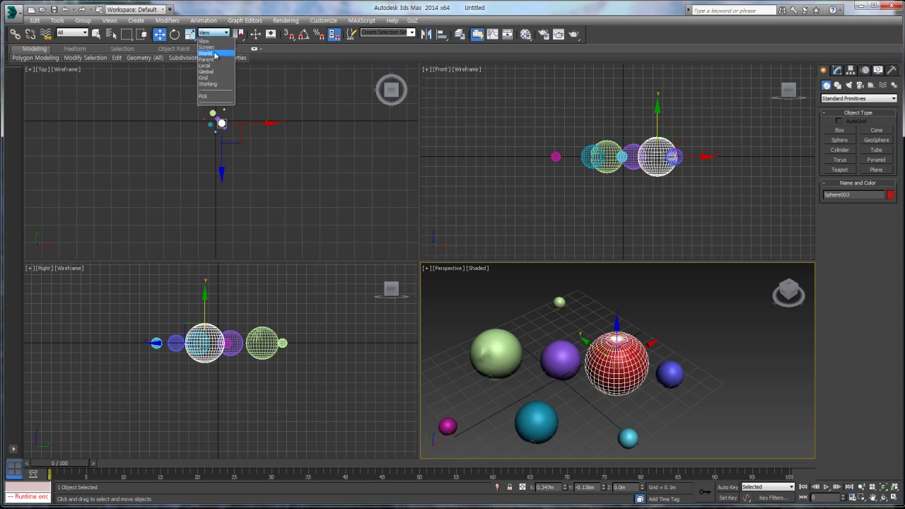
left_click(215, 54)
middle_click_drag(488, 292, 494, 293)
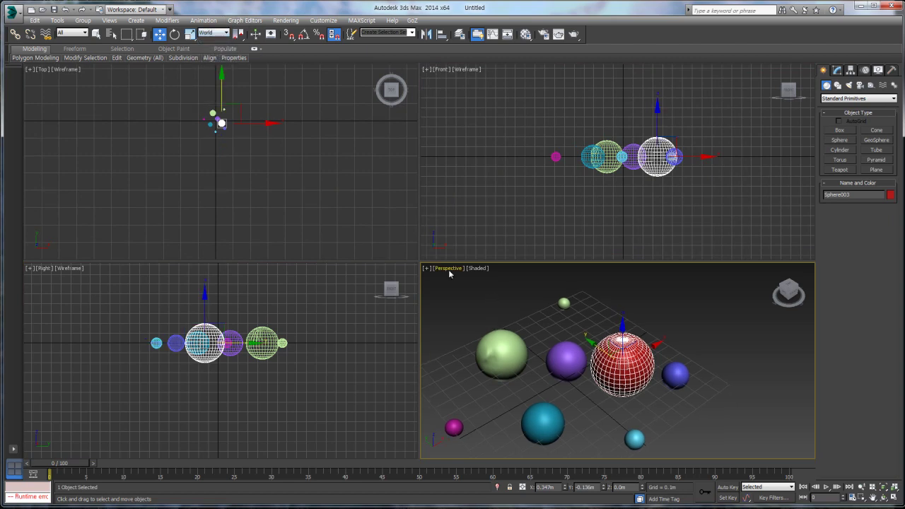
key("u")
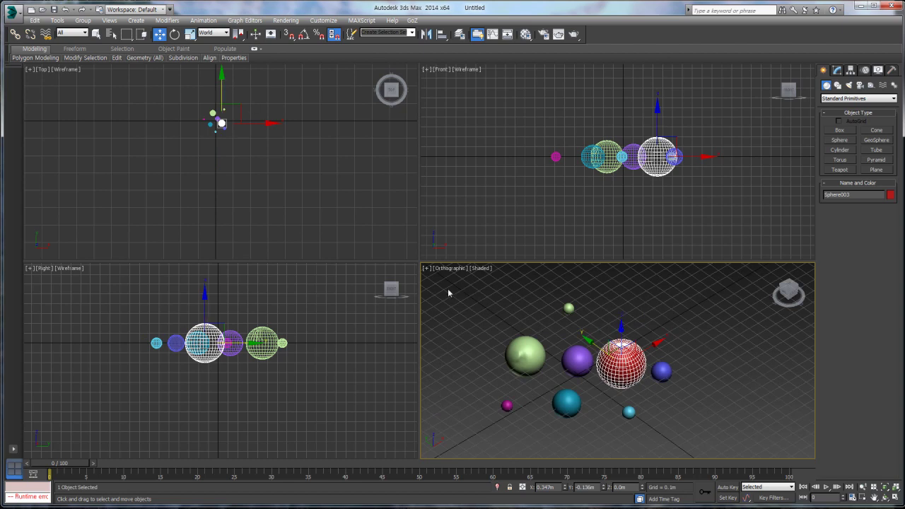
key("p")
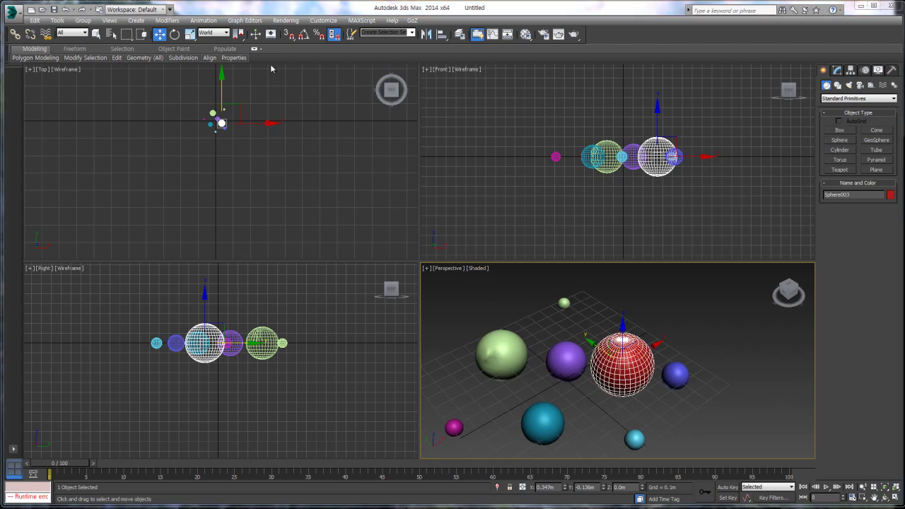
Set the reference coordinate system to Local and maximize the Perspective viewport
left_click(225, 34)
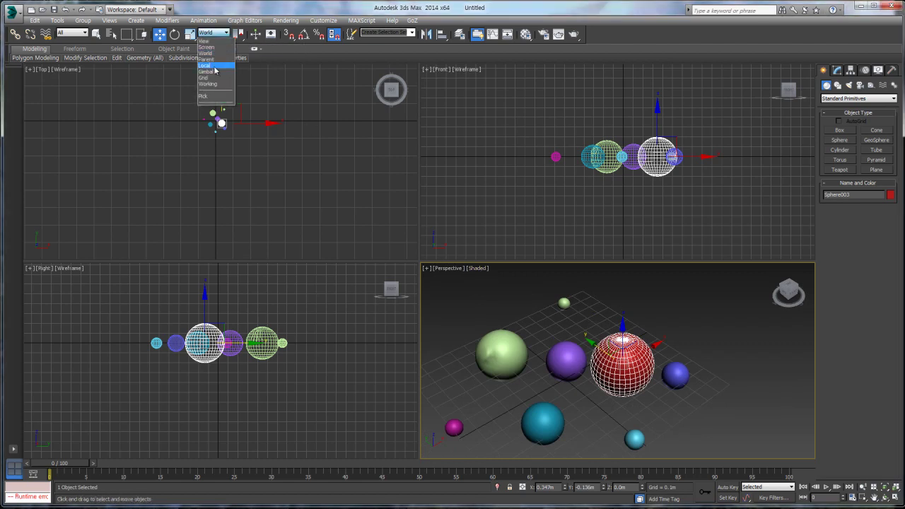
left_click(214, 66)
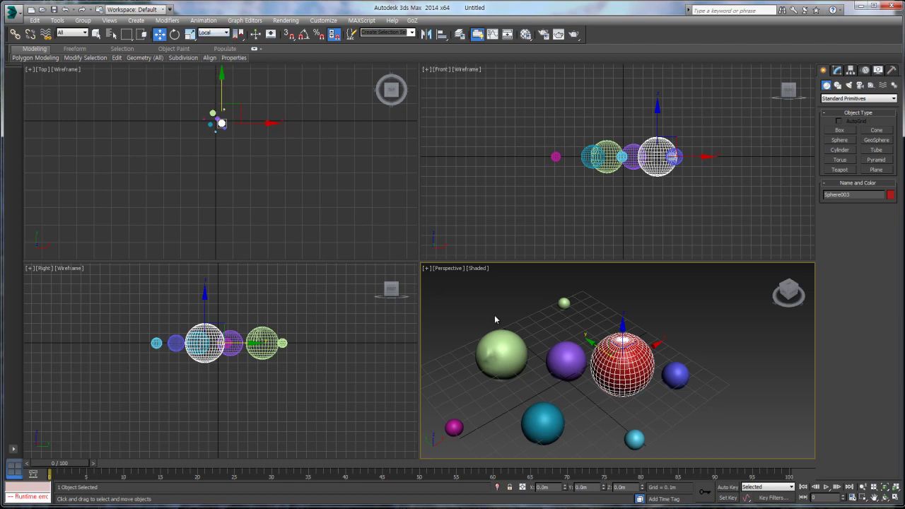
key("alt+w")
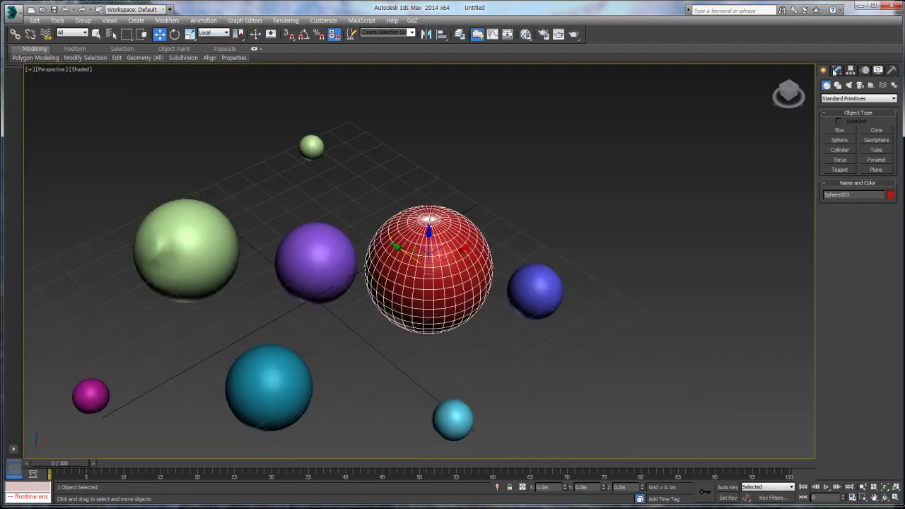
Create an upright cylinder of about 0.08 m radius behind the small blue sphere and switch to the Move tool
left_click(840, 150)
left_click_drag(529, 252, 549, 244)
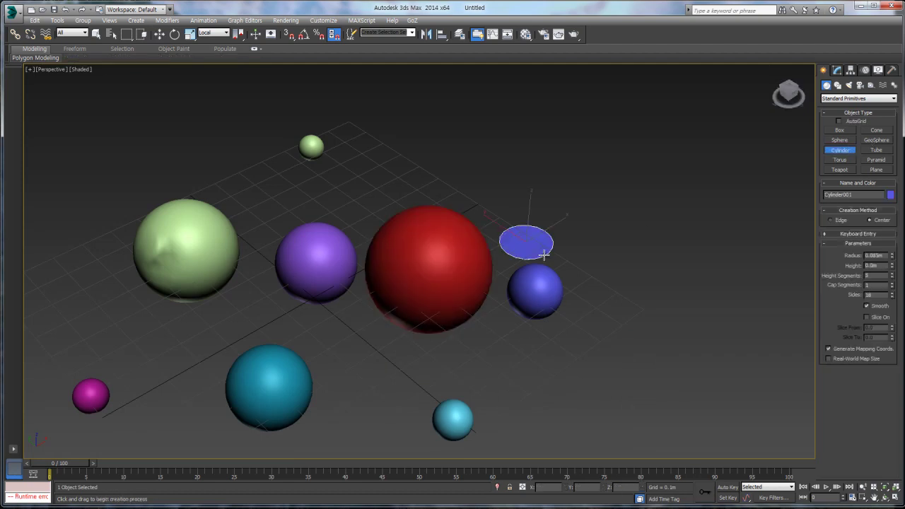
left_click(549, 177)
key("w")
middle_click_drag(565, 254, 444, 296)
scroll(462, 293, "up", 3)
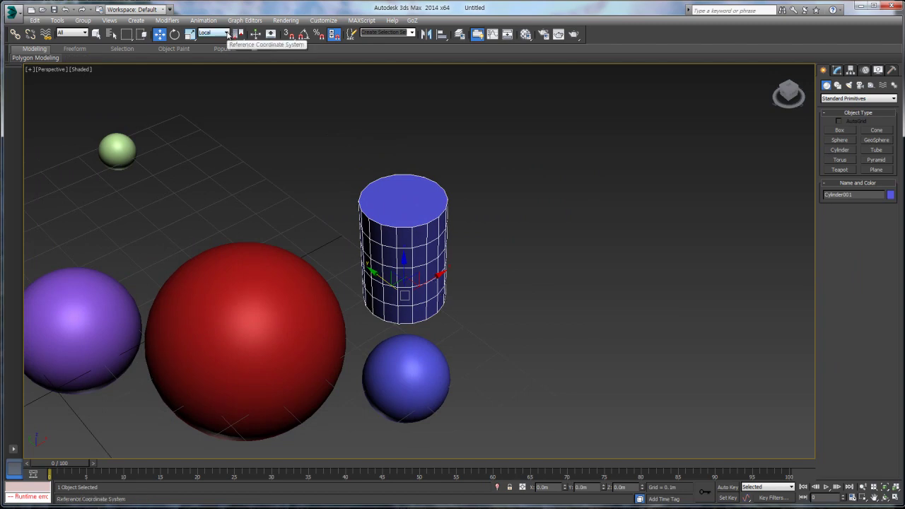
Set the reference coordinate system to View, rotate the cylinder onto its side, and switch the Move tool to Local to compare the gizmo axes
left_click(228, 33)
left_click(214, 41)
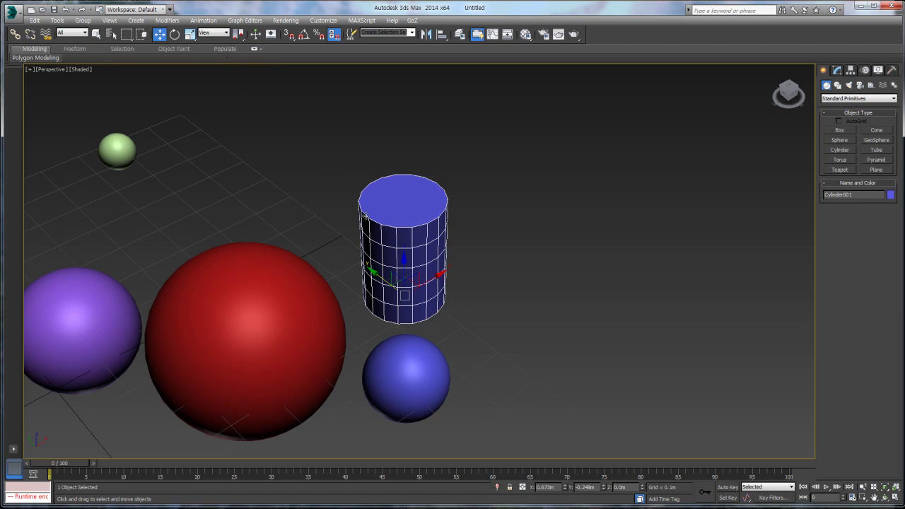
key("e")
left_click_drag(417, 272, 440, 319)
key("ctrl+z")
left_click_drag(425, 284, 445, 322)
key("w")
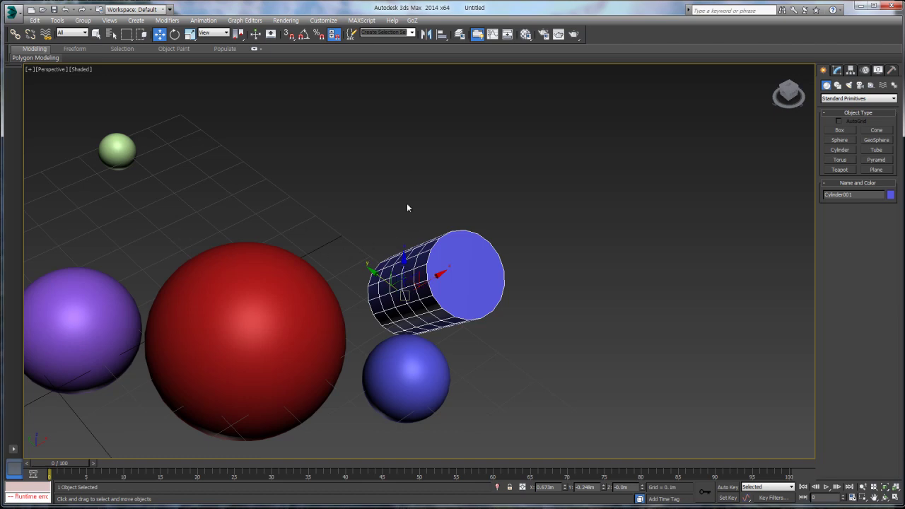
left_click(212, 33)
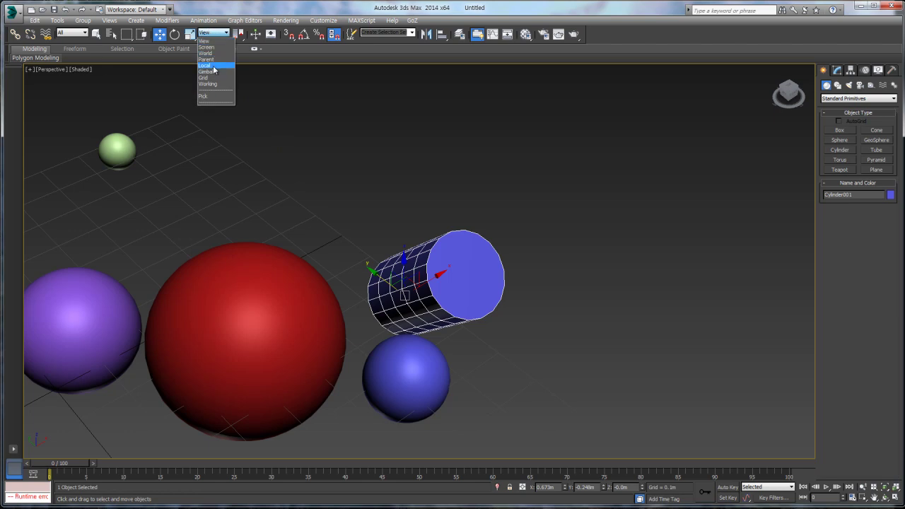
left_click(214, 66)
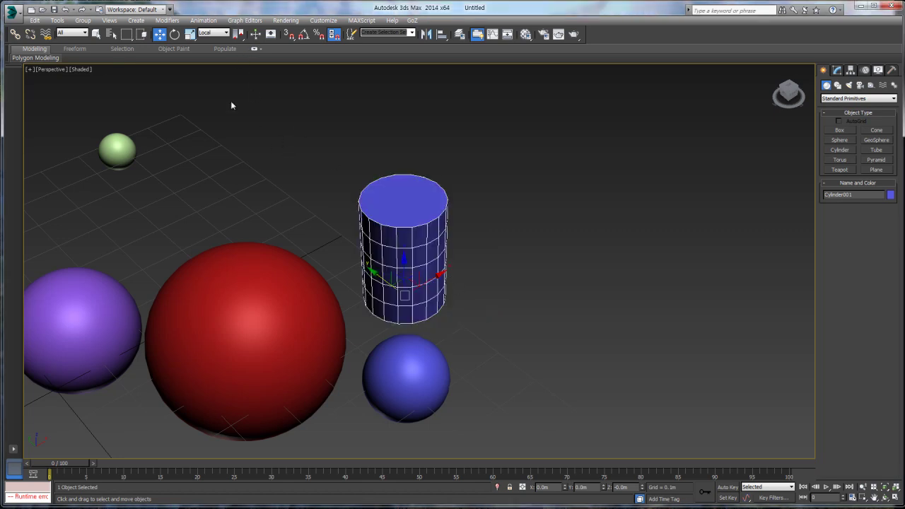
Return the Move tool's reference coordinate system to View and move the cylinder along Y to about -0.12 m
left_click(220, 34)
left_click(217, 43)
middle_click_drag(357, 236, 412, 226)
left_click_drag(427, 268, 383, 239)
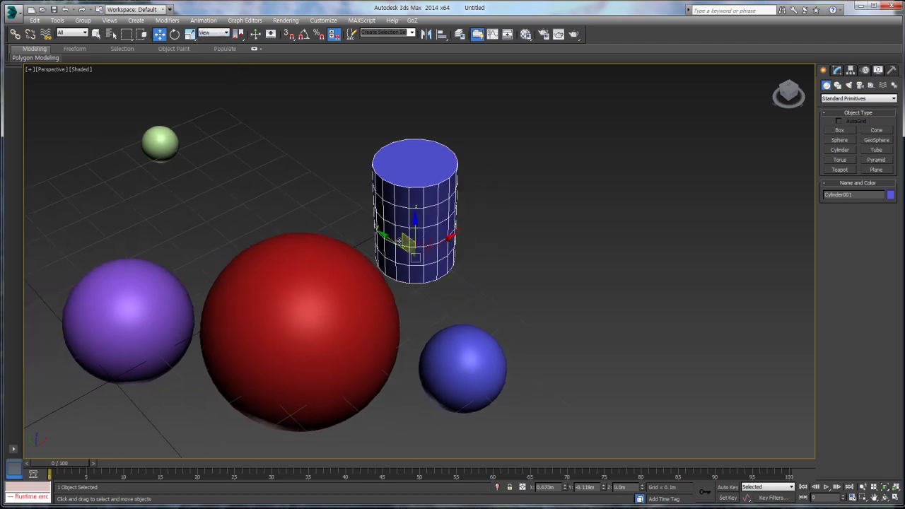
Rotate the cylinder to about 124° around Z and set the Move tool's reference coordinate system to Local
key("e")
left_click_drag(410, 290, 525, 263)
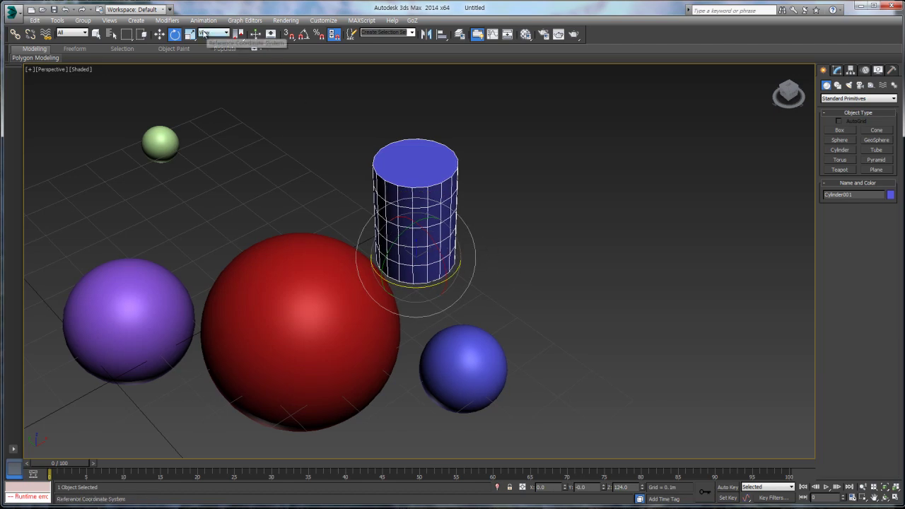
left_click(160, 36)
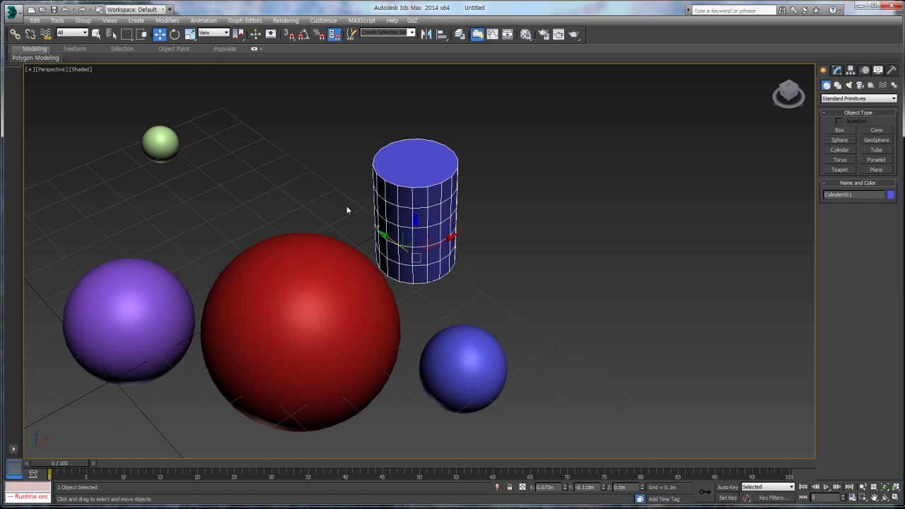
left_click(214, 34)
left_click(214, 66)
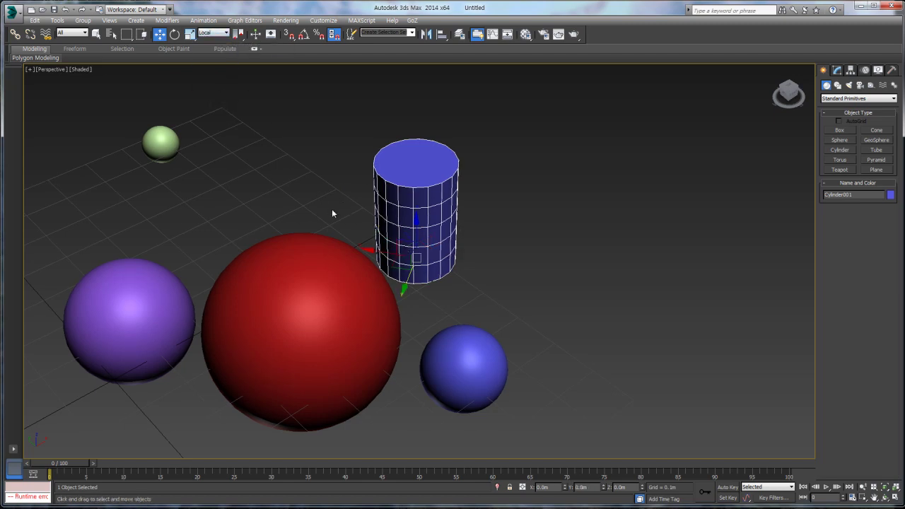
Rotate the cylinder around Z in two further turns, returning to the Move tool each time to compare its Local gizmo axes
key("e")
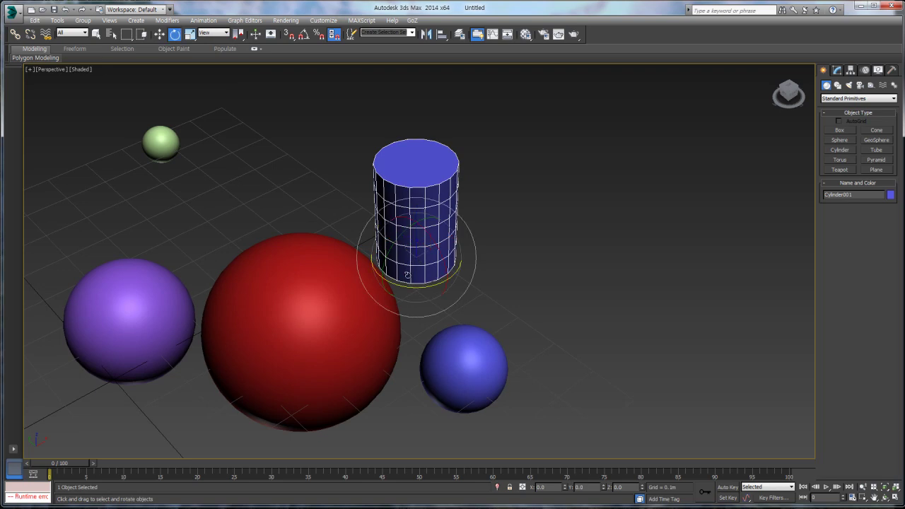
right_click(517, 264)
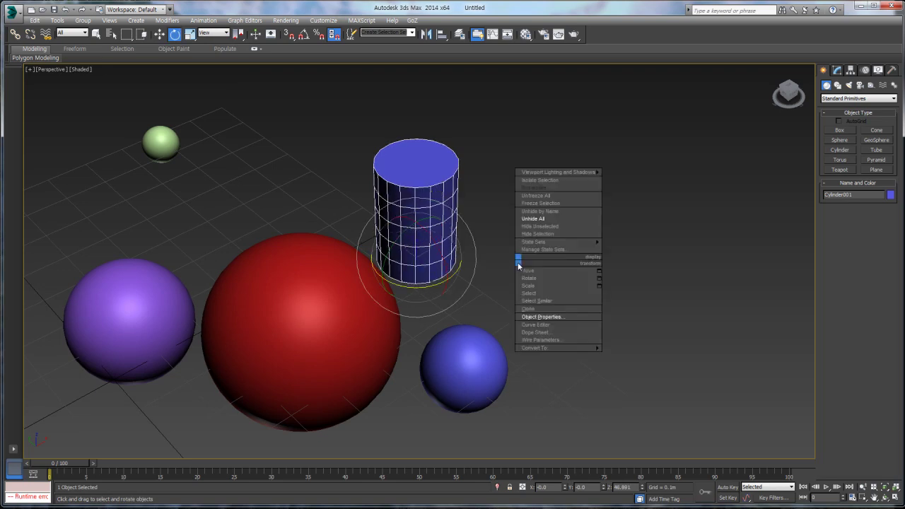
key("w")
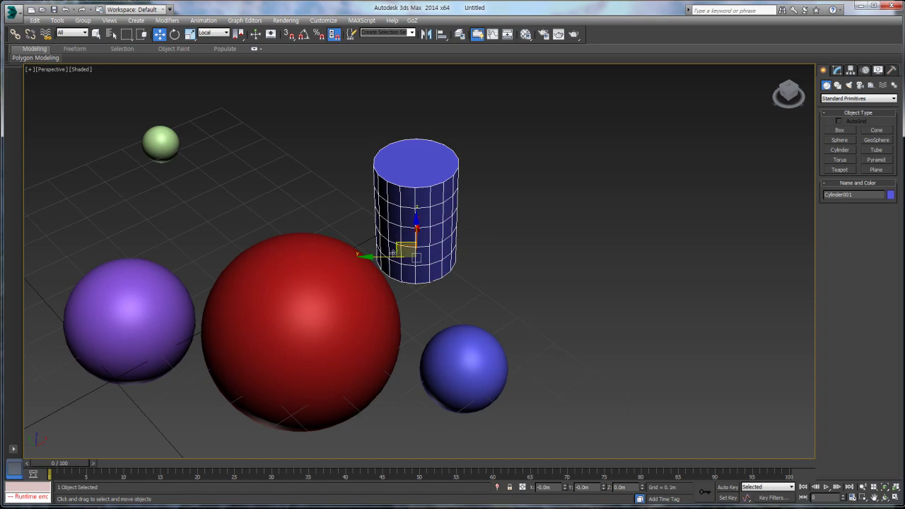
key("e")
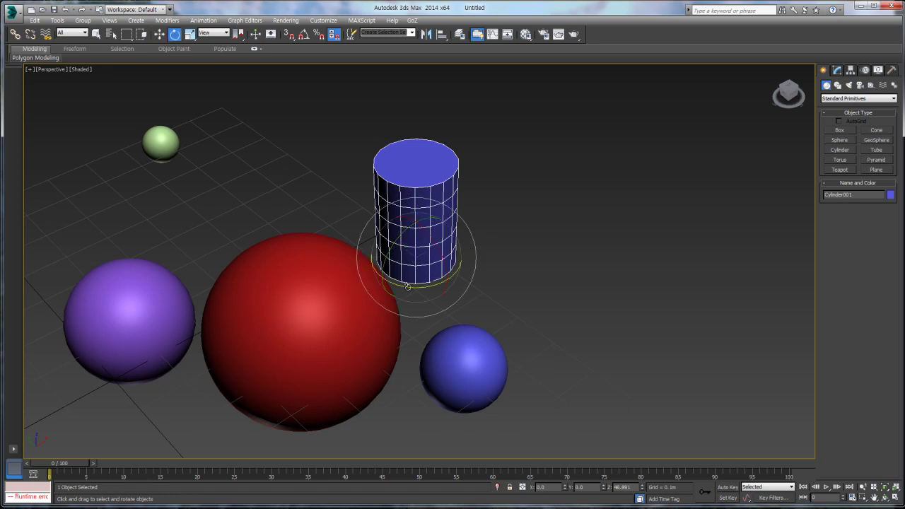
key("w")
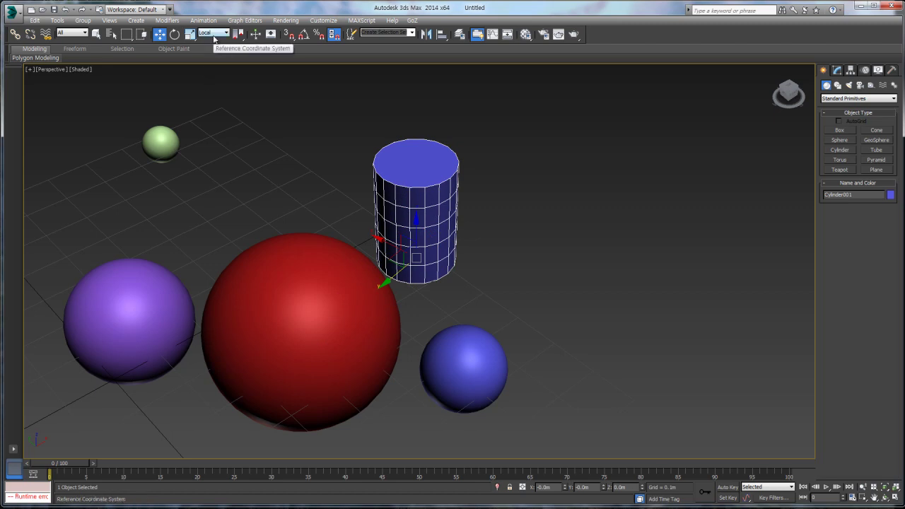
Move the cylinder across its local XY plane, away from the red sphere, and look down on its gizmo from above
middle_click_drag(416, 236, 390, 336)
left_click_drag(367, 353, 220, 271)
middle_click_drag(220, 271, 409, 331)
scroll(409, 330, "up", 3)
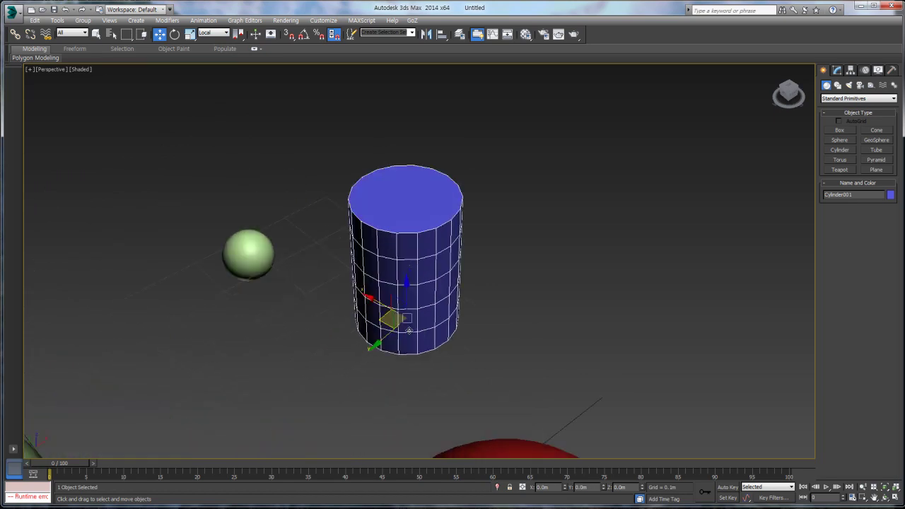
middle_click_drag(356, 279, 346, 327, "alt")
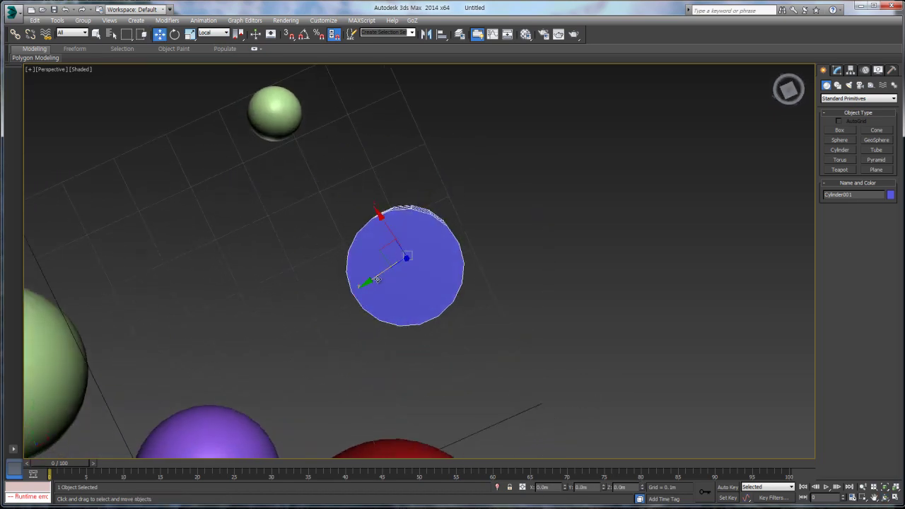
Maximize the Top viewport and move the cylinder sideways, away from the purple sphere, within its local XY plane
key("alt+w")
right_click(222, 165)
key("alt+w")
middle_click_drag(460, 194, 452, 278)
scroll(453, 278, "up", 3)
scroll(424, 268, "up", 4)
middle_click_drag(399, 256, 392, 316)
scroll(393, 316, "up", 3)
middle_click_drag(394, 208, 361, 297)
scroll(361, 297, "up", 1)
scroll(363, 296, "up", 1)
middle_click_drag(365, 219, 344, 328)
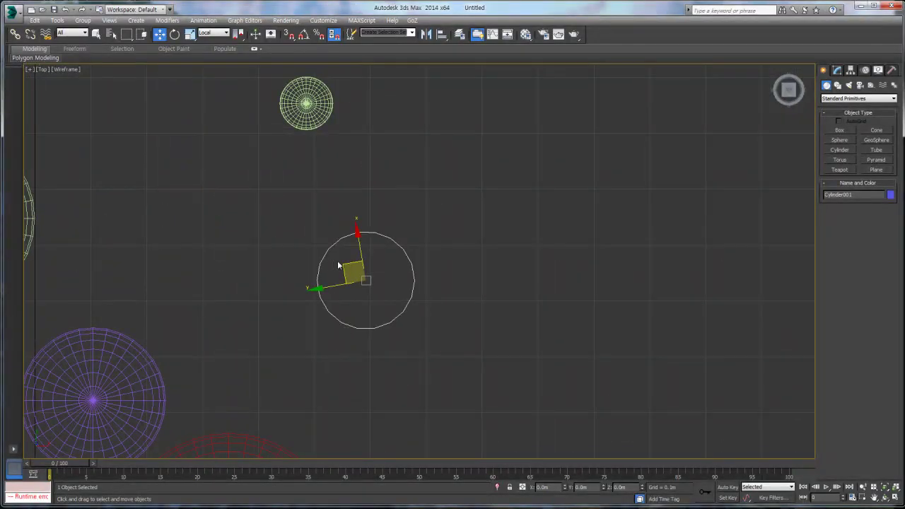
left_click_drag(344, 266, 391, 264)
Rotate the cylinder to about 141° around Z and return to the Move tool to see its Local axes
key("e")
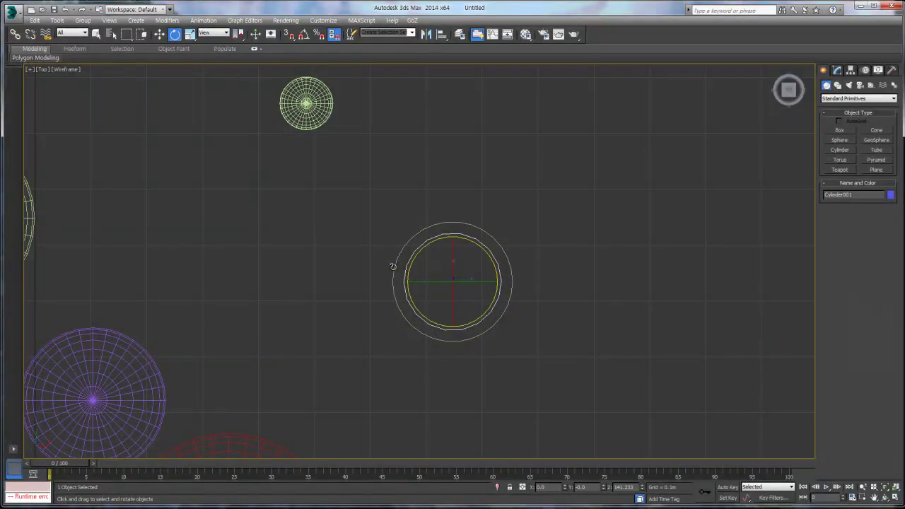
key("w")
middle_click_drag(400, 267, 359, 246)
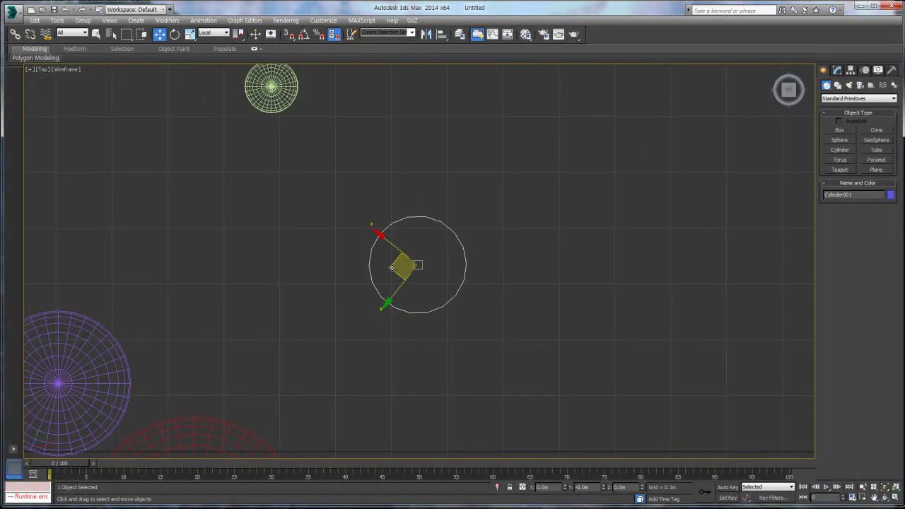
Apply Reset XForm to the cylinder and turn the result into an Editable Mesh
left_click(893, 70)
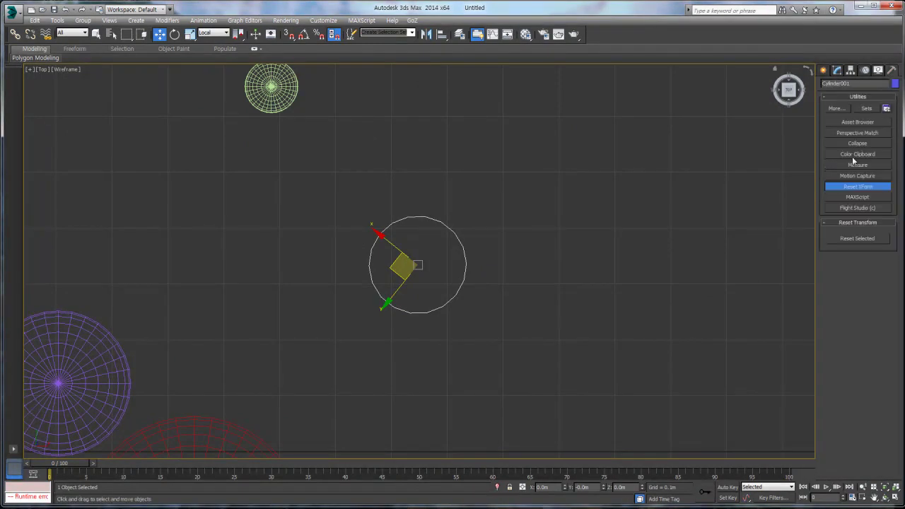
left_click(858, 239)
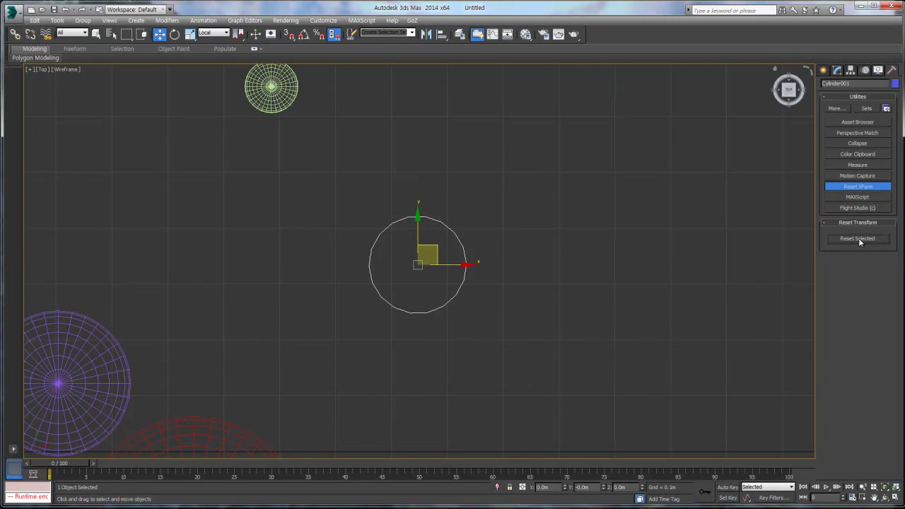
left_click(837, 72)
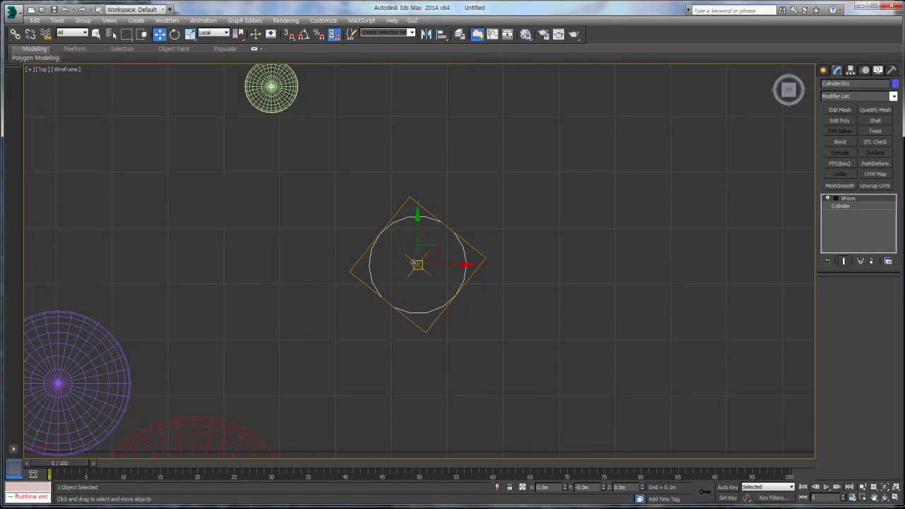
right_click(863, 198)
left_click(814, 294)
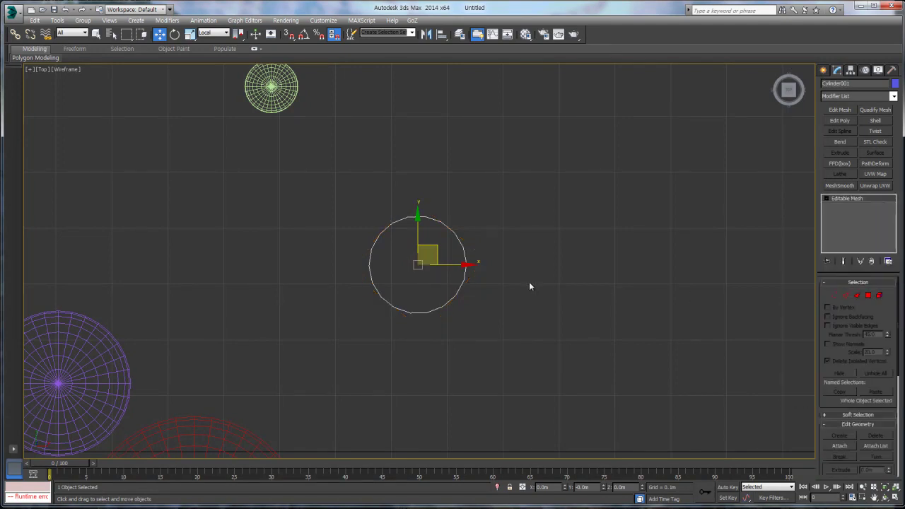
Maximize the Perspective viewport and examine the cylinder's Local gizmo axes from the side
key("alt+w")
right_click(527, 345)
key("alt+w")
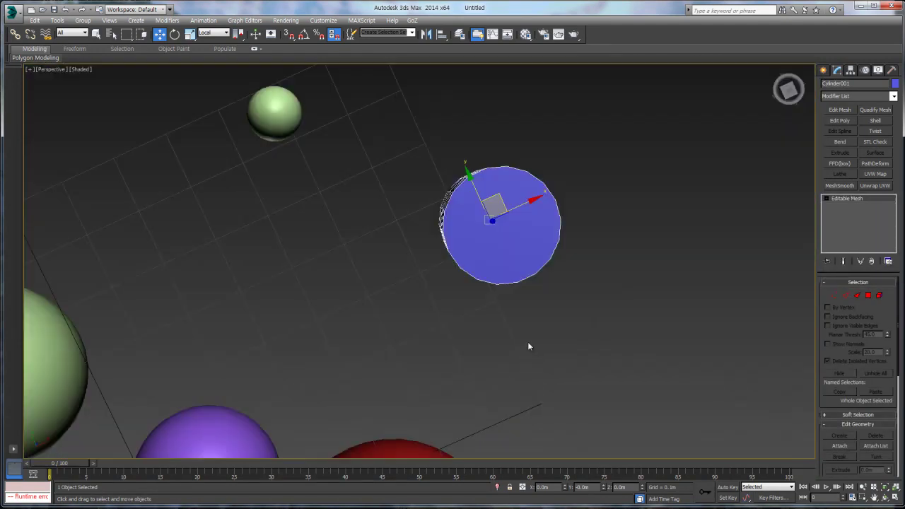
key("ctrl+r")
left_click_drag(436, 298, 442, 236)
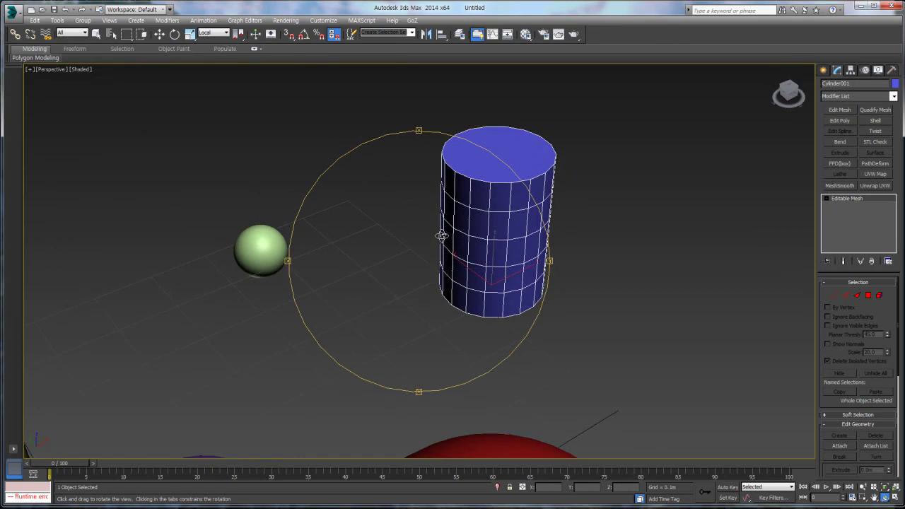
scroll(440, 235, "down", 4)
key("w")
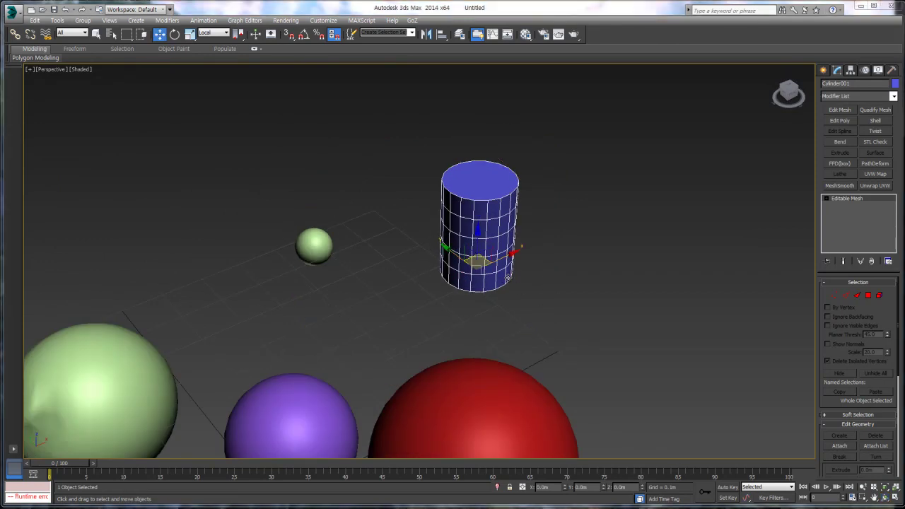
middle_click_drag(483, 256, 483, 270)
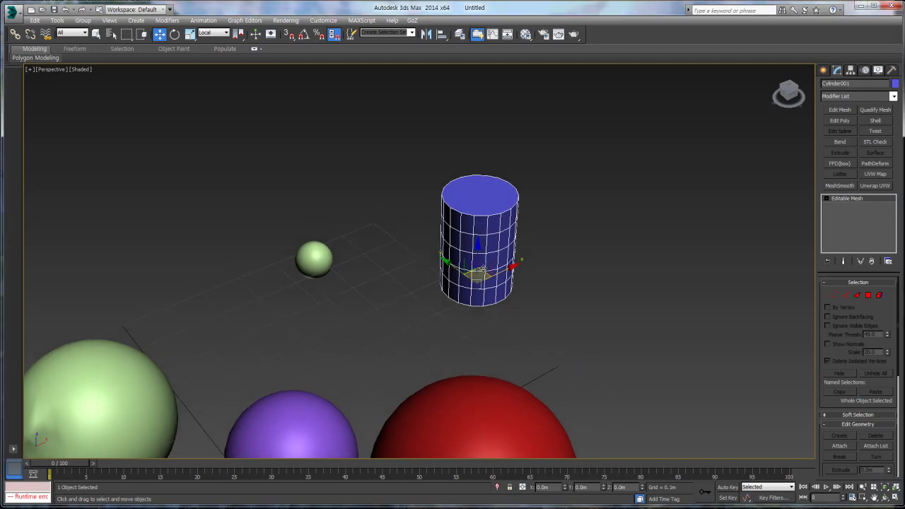
Undo the cylinder's mesh conversion, transform reset, rotations, moves and creation
key("ctrl+z")
key("ctrl+z")
key("ctrl+z")
key("ctrl+z")
key("ctrl+z")
key("ctrl+z")
key("ctrl+z")
key("ctrl+z")
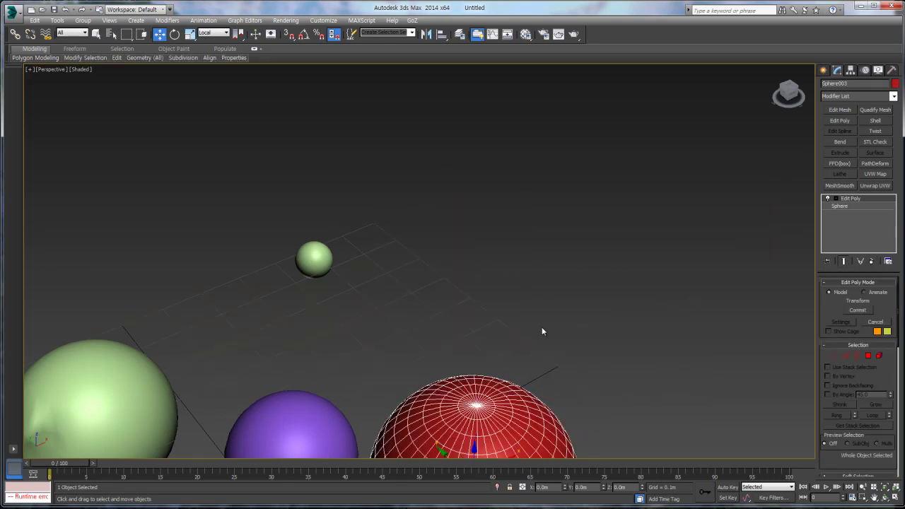
Create a thin, tall cylinder on the outer side of the small blue sphere and leave the Cylinder tool
scroll(501, 238, "down", 5)
left_click(823, 71)
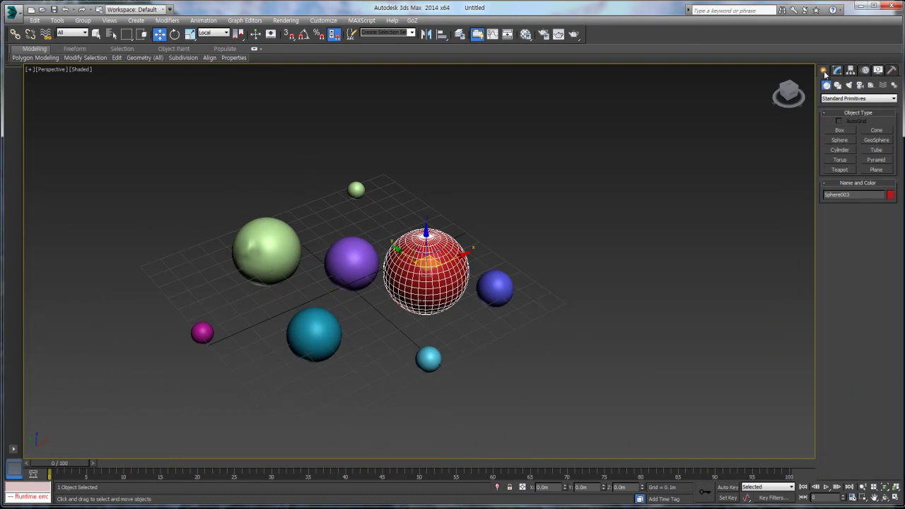
left_click(844, 150)
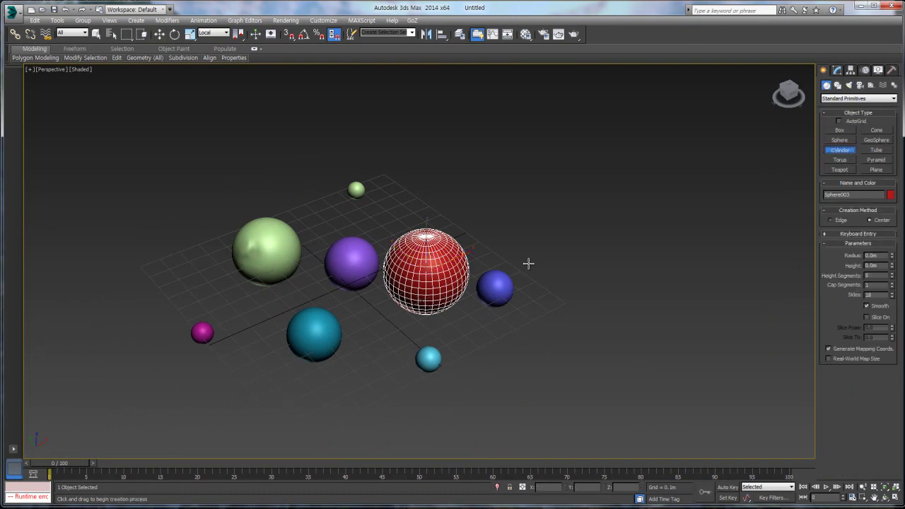
left_click_drag(533, 262, 541, 261)
left_click(541, 204)
right_click(564, 211)
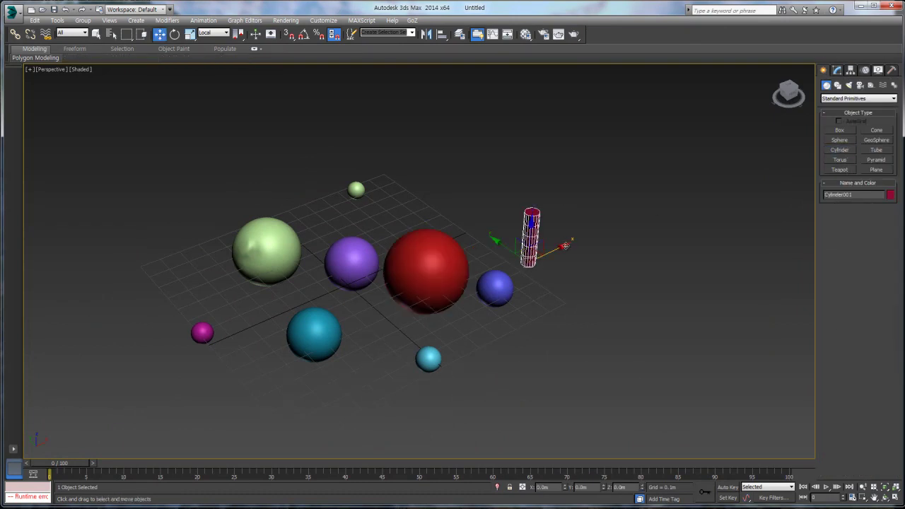
Maximize the Front viewport and rotate the thin cylinder by about 43° around Y
key("alt+w")
middle_click(533, 198)
key("alt+w")
middle_click_drag(443, 279, 391, 332)
key("e")
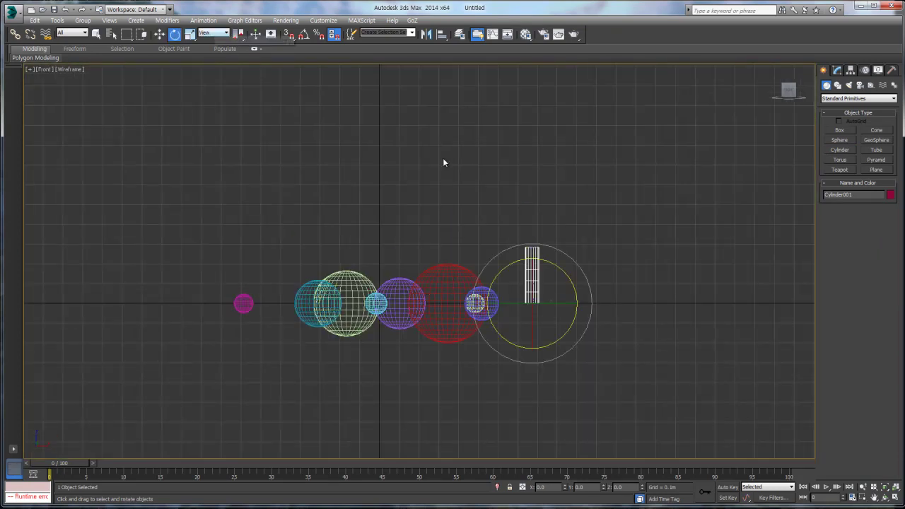
left_click_drag(500, 251, 537, 237)
View the tilted cylinder in the maximized Perspective viewport, then restore the four-viewport layout with the Front viewport active
key("alt+w")
key("alt+w")
middle_click_drag(599, 305, 410, 364)
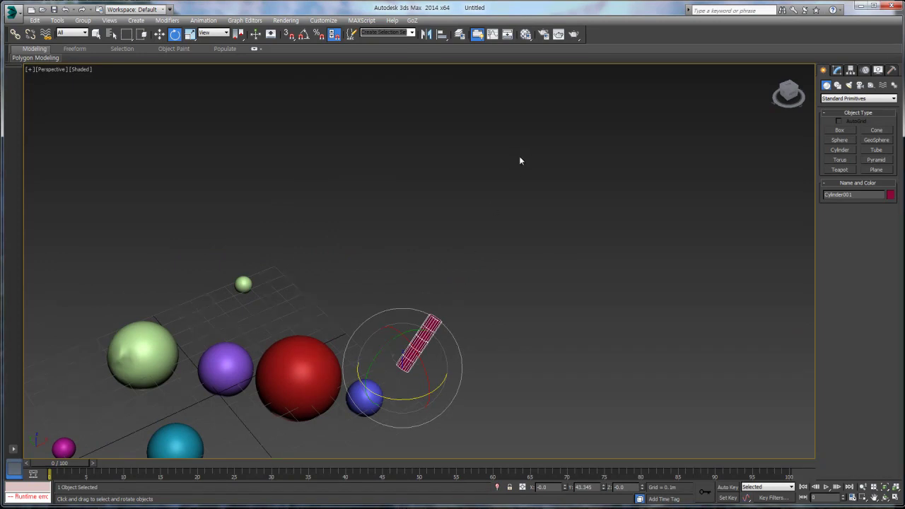
key("alt+w")
right_click(521, 193)
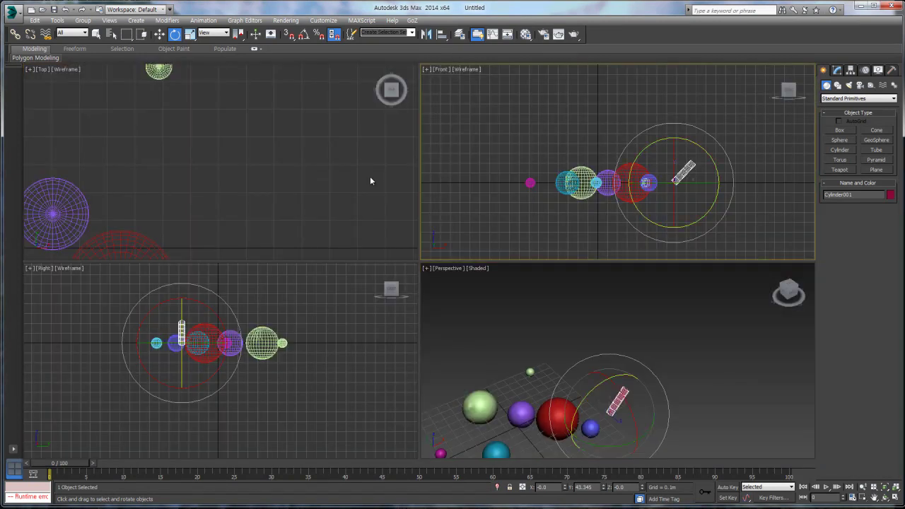
Rotate the tilted cylinder to about -32° around Z in the Top viewport and return to the maximized Front viewport
right_click(355, 231)
key("alt+w")
middle_click_drag(312, 201, 320, 243)
scroll(319, 244, "down", 8)
middle_click_drag(339, 282, 344, 240)
left_click_drag(370, 223, 396, 270)
key("alt+w")
right_click(519, 215)
key("alt+w")
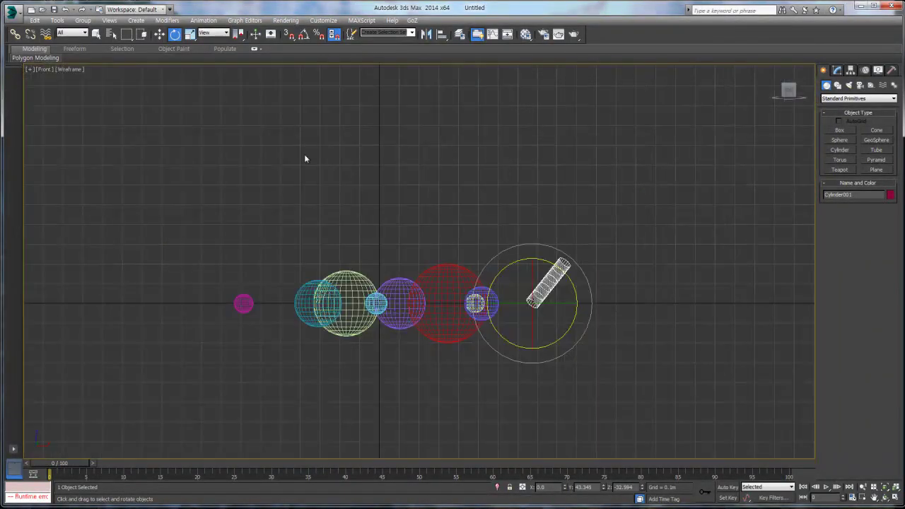
Clone the tilted cylinder once as a Copy, moving it along its slope in the Front viewport with the Local coordinate system
left_click(160, 35)
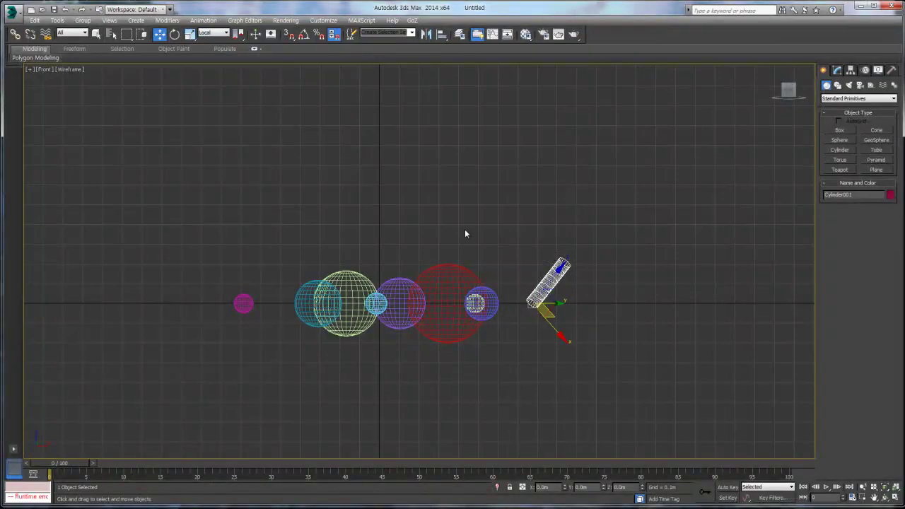
middle_click_drag(483, 247, 467, 261)
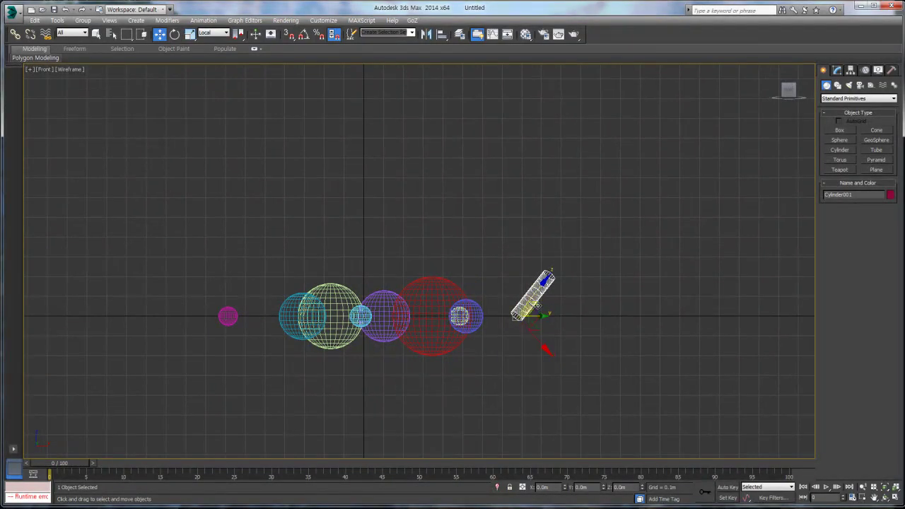
mouse_move(540, 311)
left_mouse_down("shift")
mouse_move(563, 294)
mouse_move(578, 262)
left_mouse_up("shift")
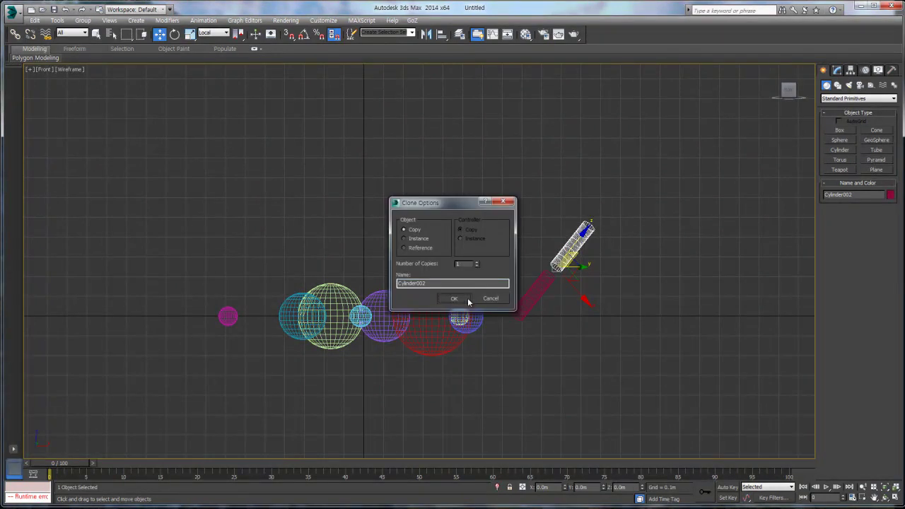
left_click(453, 298)
Examine how the copied cylinder lines up with the original in the Right, Top and Perspective viewports
key("alt+w")
middle_click(275, 399)
middle_click_drag(256, 294, 259, 300)
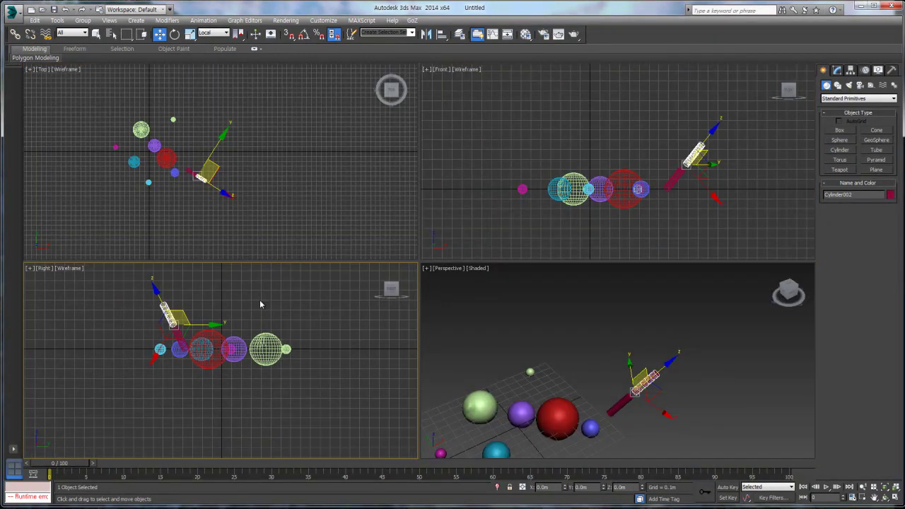
key("alt+w")
scroll(303, 262, "up", 3)
key("alt+w")
middle_click(299, 183)
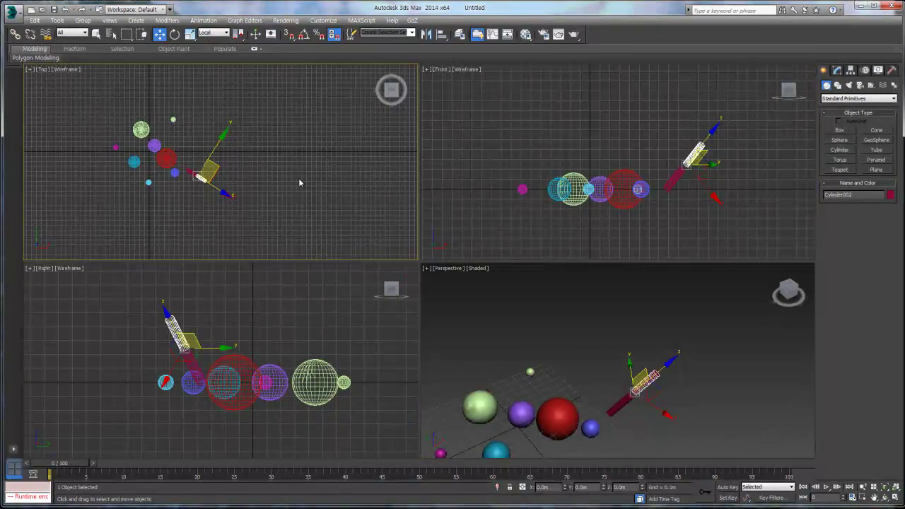
key("alt+w")
scroll(395, 280, "up", 3)
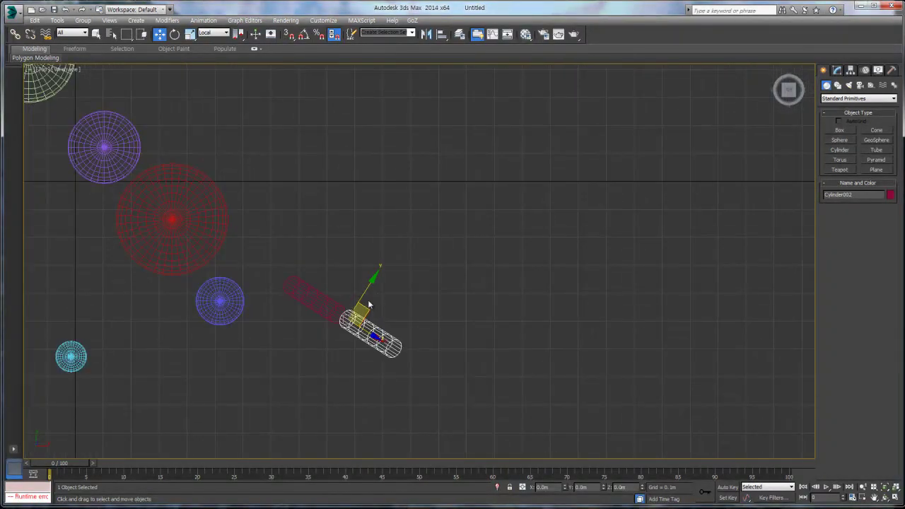
key("alt+w")
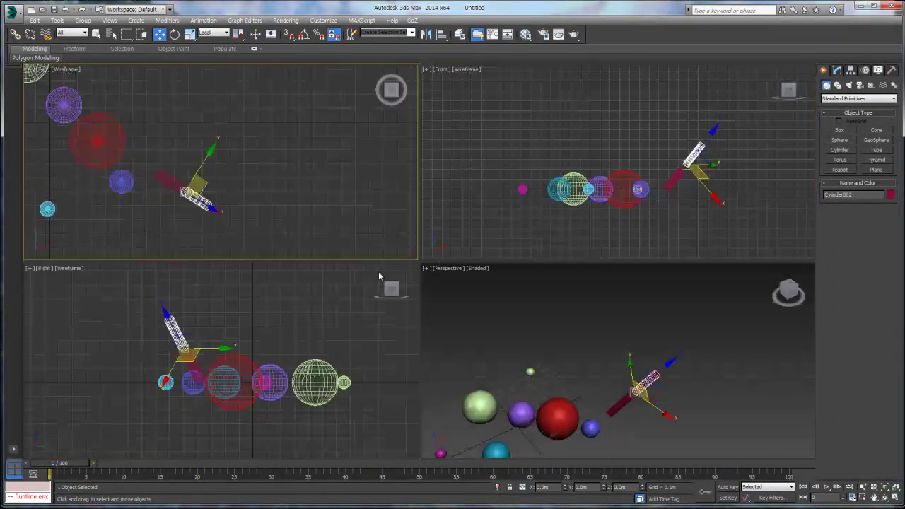
middle_click_drag(511, 308, 516, 303, "alt")
middle_click(507, 212)
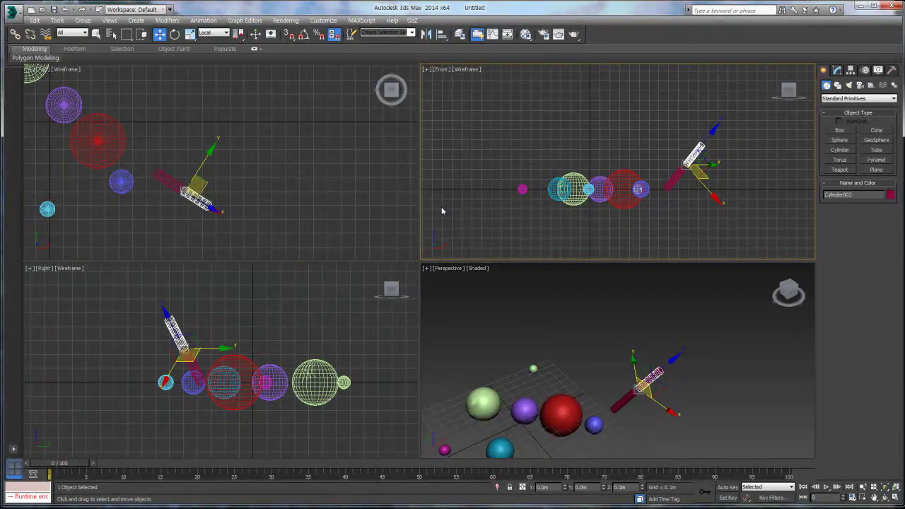
Set the Move tool's reference coordinate system to View and delete the copied cylinder in the Front viewport
left_click(218, 33)
left_click(213, 40)
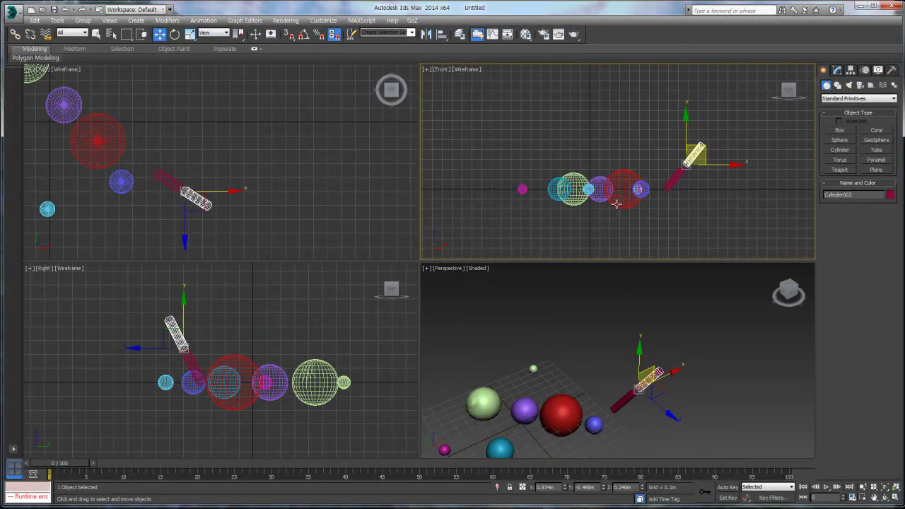
key("alt+w")
middle_click_drag(482, 279, 469, 276)
key("Delete")
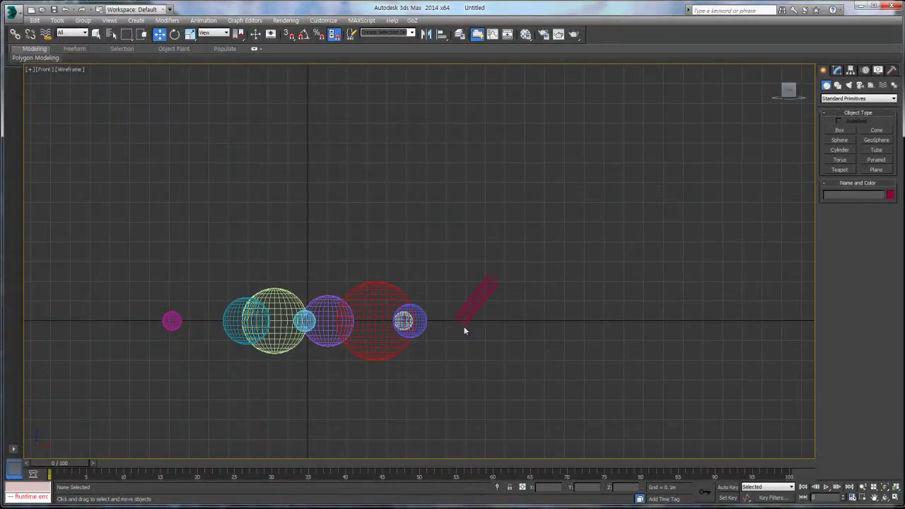
Clone the original cylinder once as a Copy, moving it freely up along the slope with the View coordinate system
left_click(475, 312)
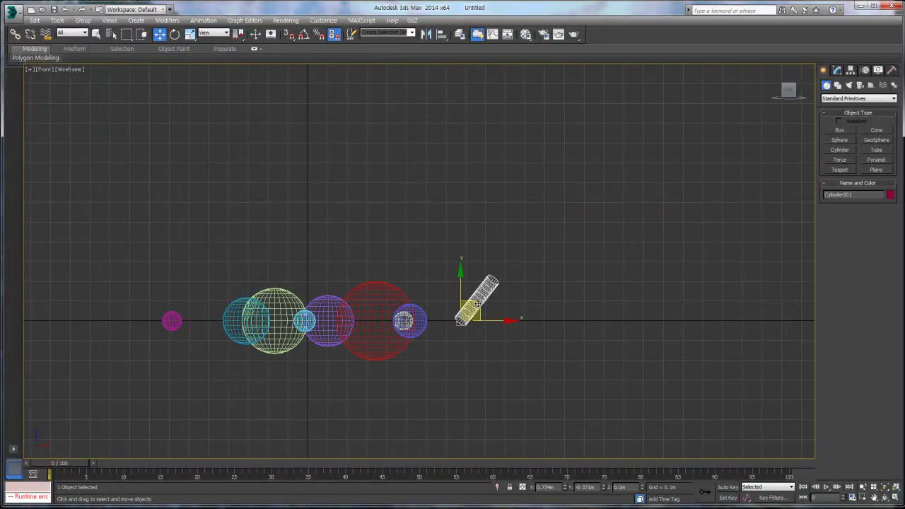
key("ctrl+d")
left_click(477, 303)
mouse_move(478, 303)
left_mouse_down("shift")
mouse_move(535, 264)
mouse_move(525, 259)
left_mouse_up("shift")
left_click(455, 297)
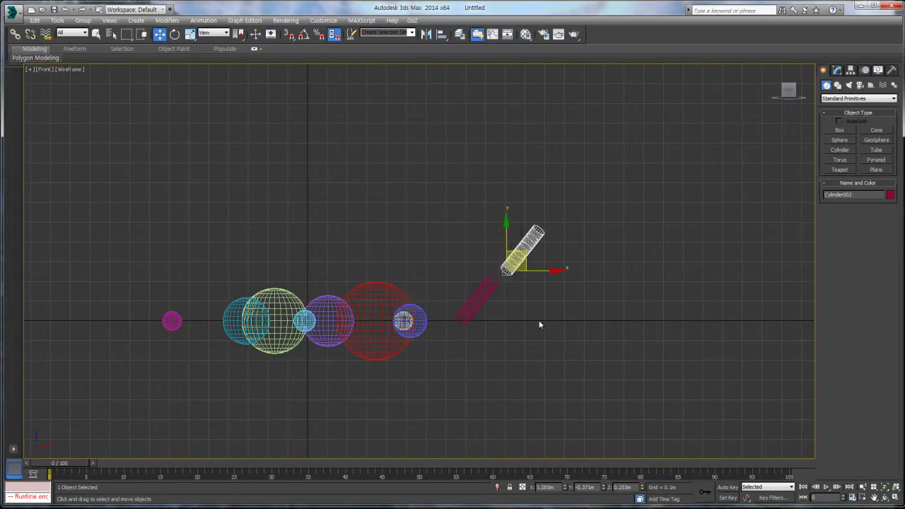
Nudge the copy into line with the original in the Front and Right viewports, and delete the copy
left_click_drag(524, 260, 516, 263)
key("alt+w")
right_click(177, 225)
right_click(265, 341)
left_click_drag(223, 336, 207, 345)
right_click(529, 259)
key("alt+w")
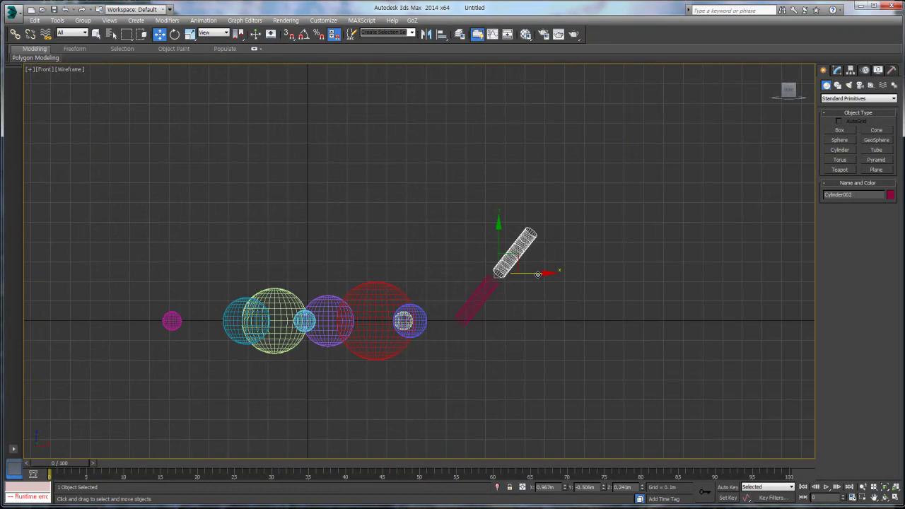
key("Delete")
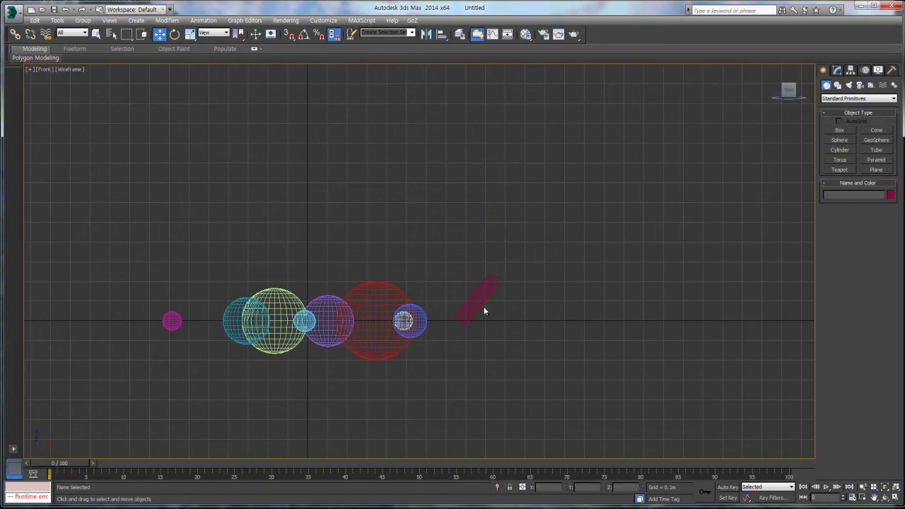
Clone the original cylinder along its local Z axis with the Local coordinate system, making four evenly spaced copies
left_click(484, 310)
left_click(216, 34)
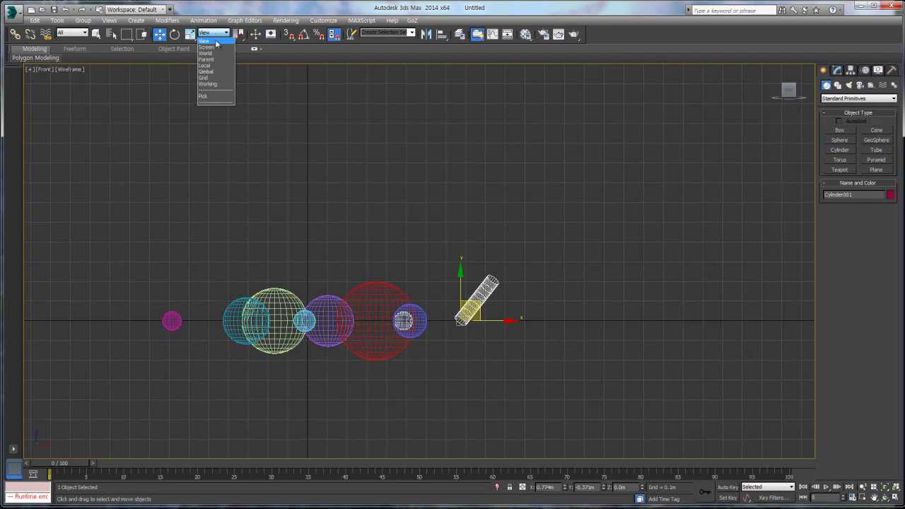
left_click(204, 65)
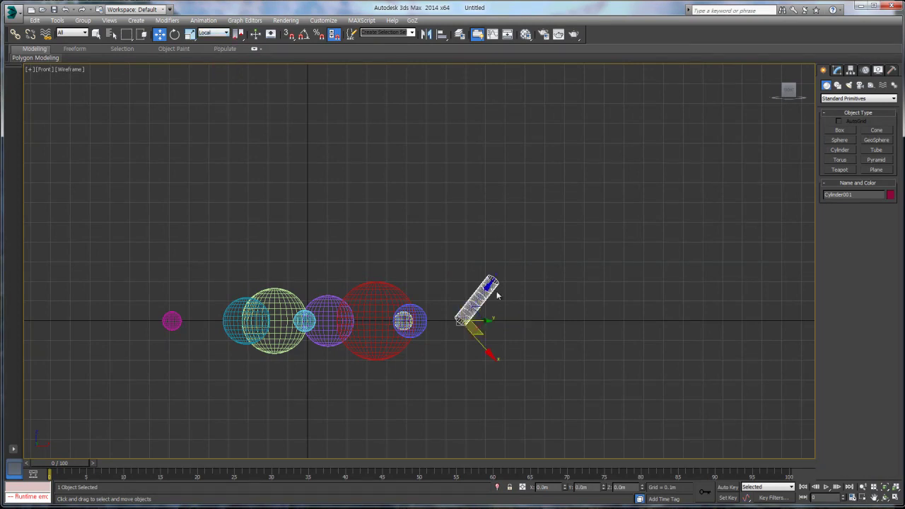
mouse_move(492, 287)
left_mouse_down()
mouse_move(541, 244)
mouse_move(529, 276)
mouse_move(507, 293)
mouse_move(530, 235)
left_mouse_up()
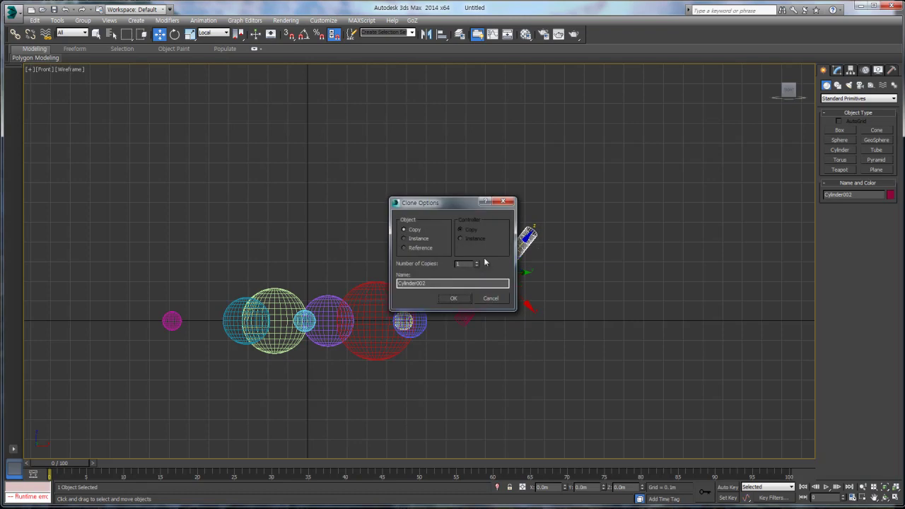
left_click(456, 298)
Select the second cylinder from the upper end of the row in Perspective and set the Move tool's coordinate system to View
key("alt+w")
right_click(541, 380)
key("alt+w")
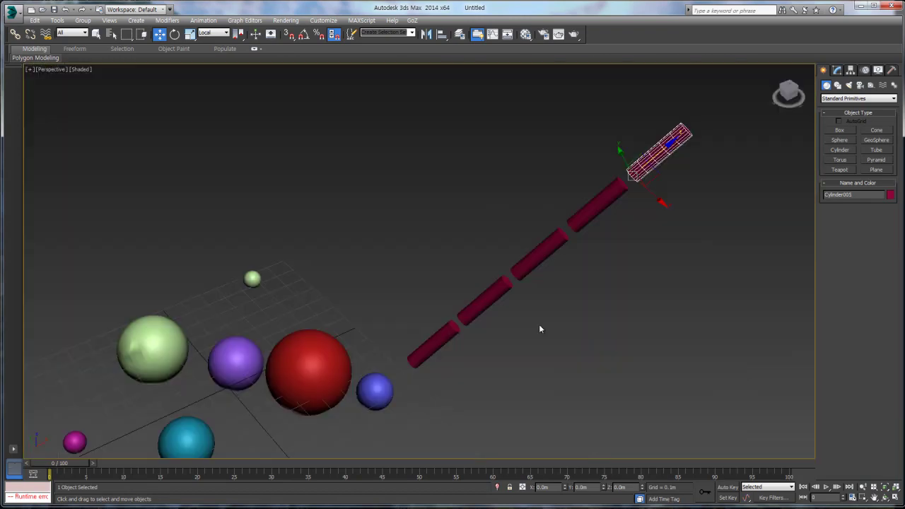
key("ctrl+r")
left_click_drag(538, 324, 441, 285)
key("w")
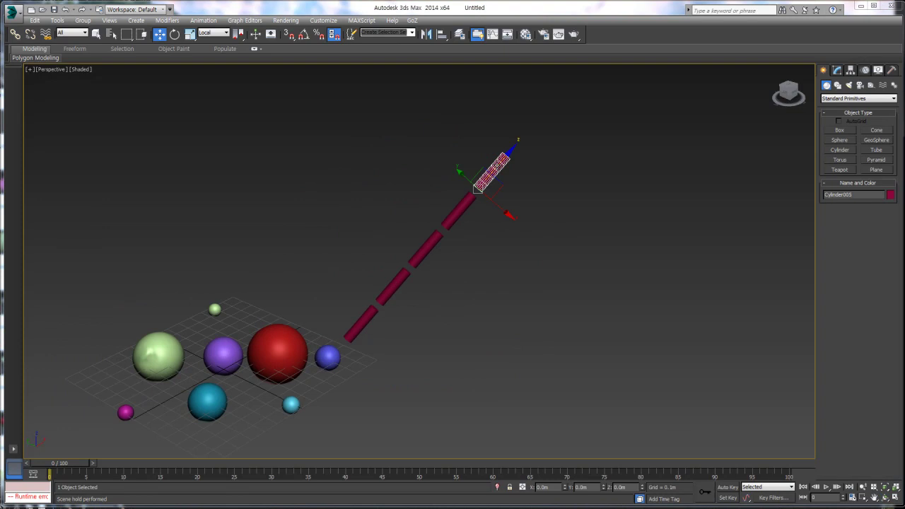
left_click(468, 202)
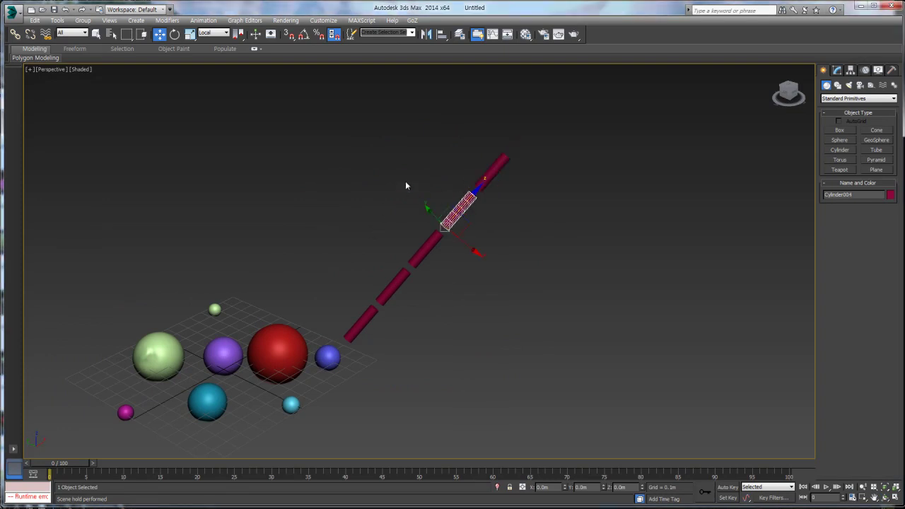
left_click(216, 33)
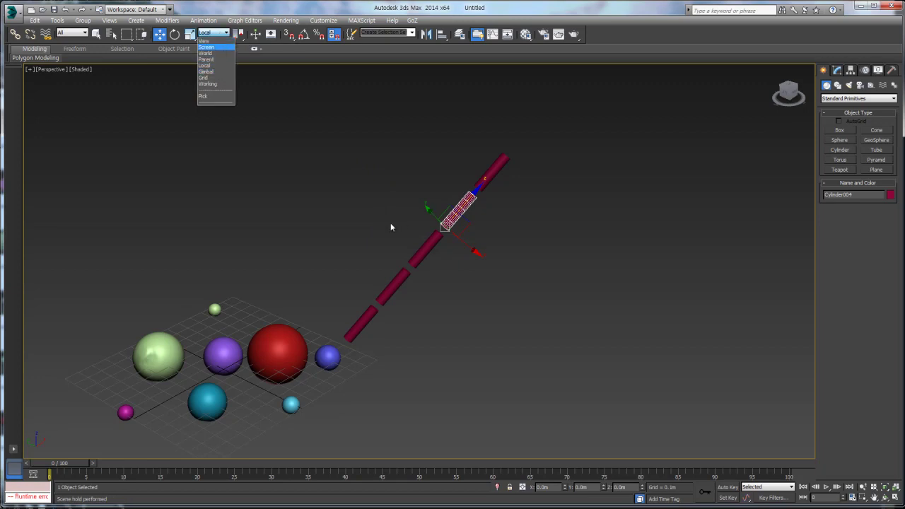
left_click(205, 41)
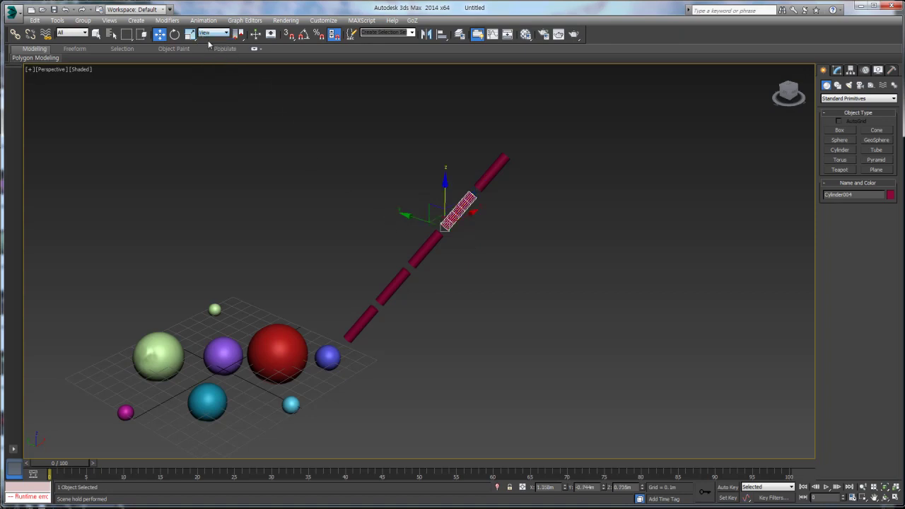
Turn on Angle Snap and rotate the selected cylinder -90° around Y with the Local coordinate system
left_click(174, 34)
middle_click_drag(425, 222, 414, 332)
left_click_drag(424, 260, 428, 249)
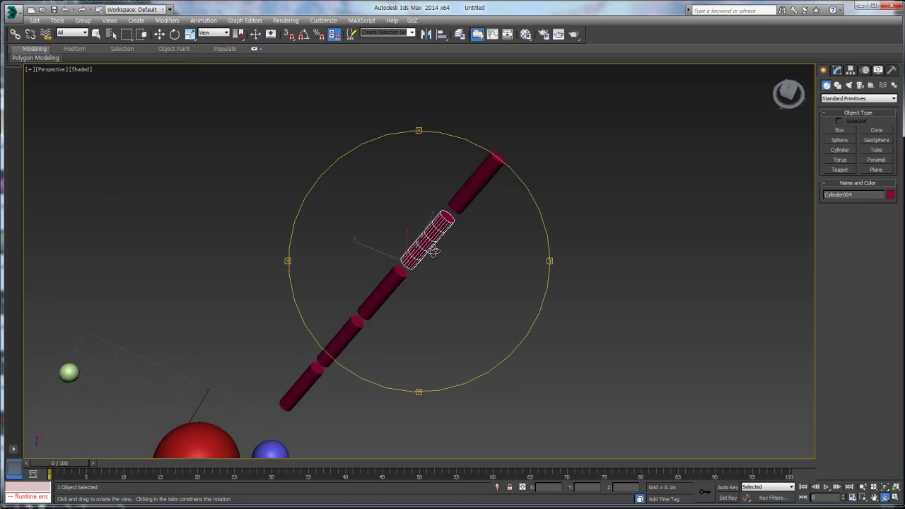
key("e")
left_click(215, 33)
left_click(205, 65)
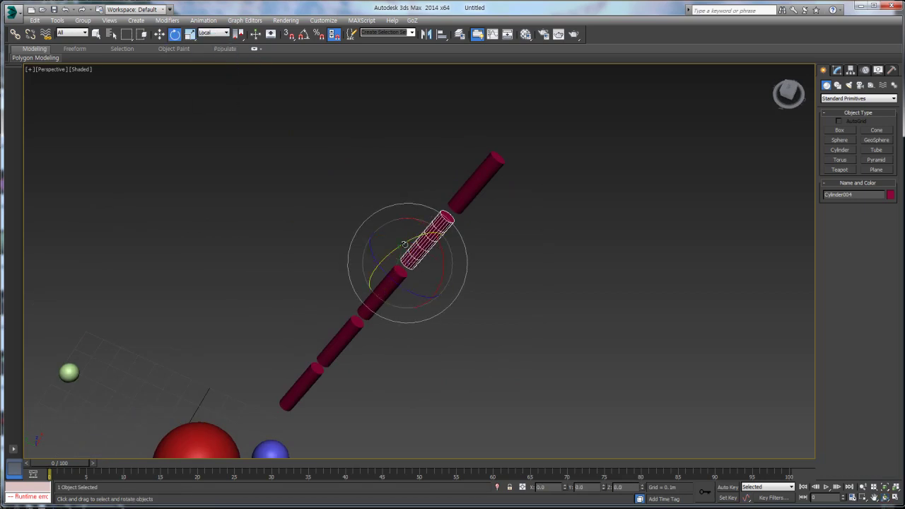
left_click(306, 35)
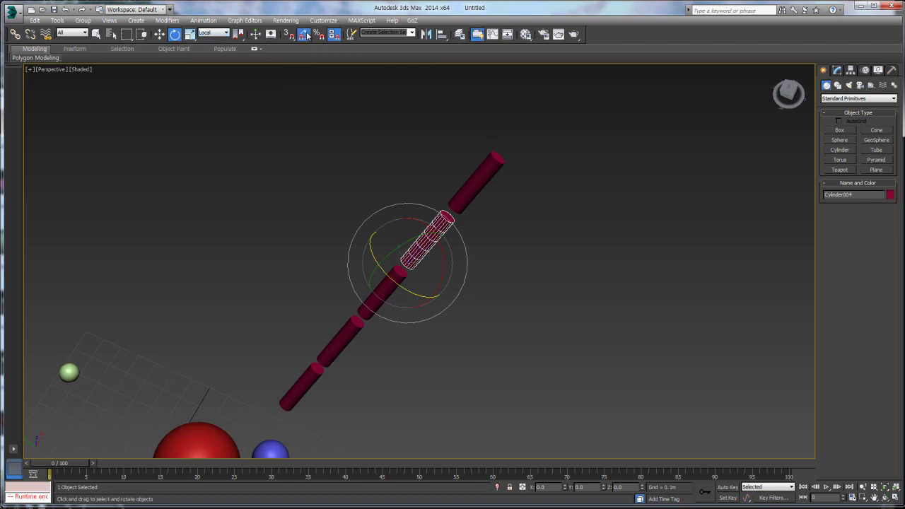
left_click_drag(405, 241, 362, 257)
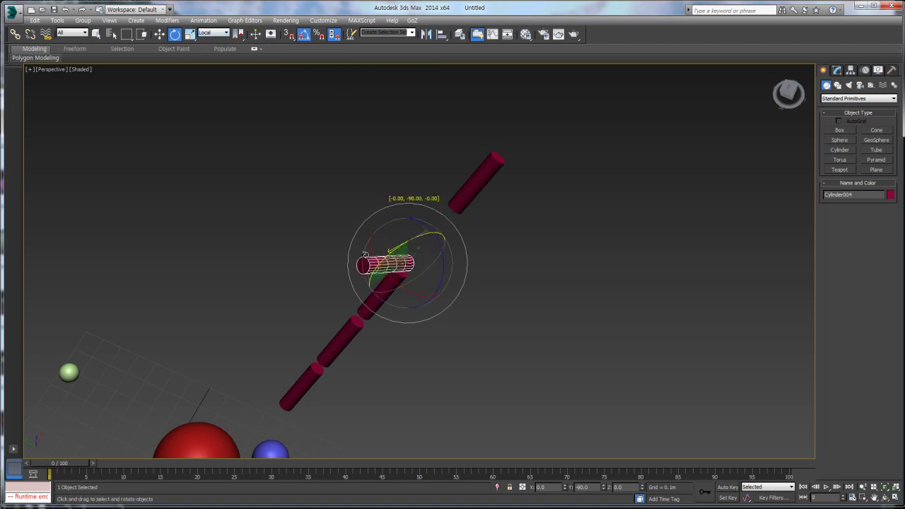
Rotate the uppermost cylinder of the row sideways in the Local coordinate system and inspect the result in the Perspective viewport
left_click(477, 191)
left_click_drag(487, 194, 499, 235)
key("ctrl+r")
left_click_drag(461, 278, 431, 252)
right_click(452, 300)
scroll(457, 272, "up", 2)
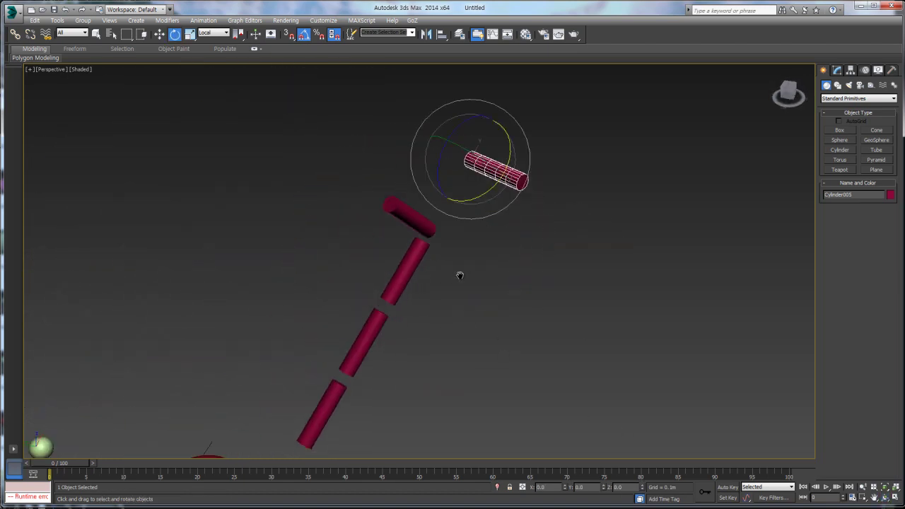
scroll(460, 256, "down", 3)
middle_click_drag(464, 264, 444, 253)
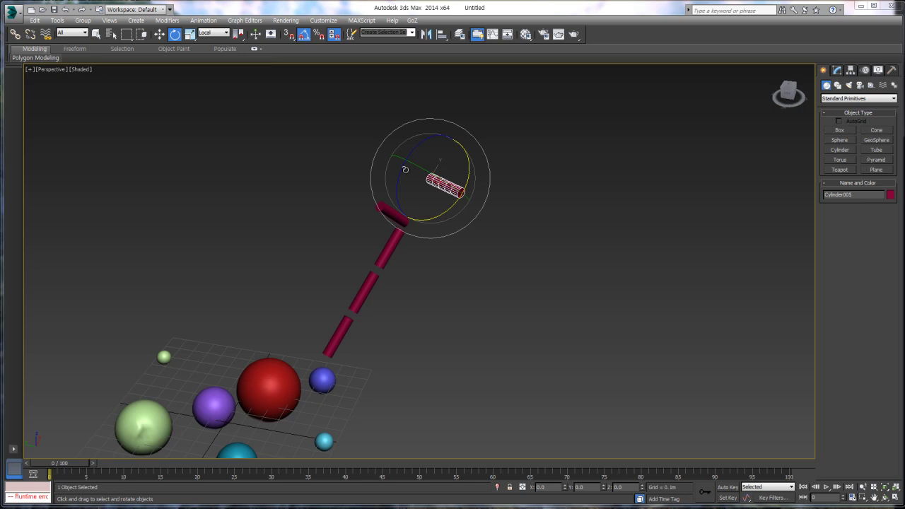
middle_click_drag(405, 170, 406, 171)
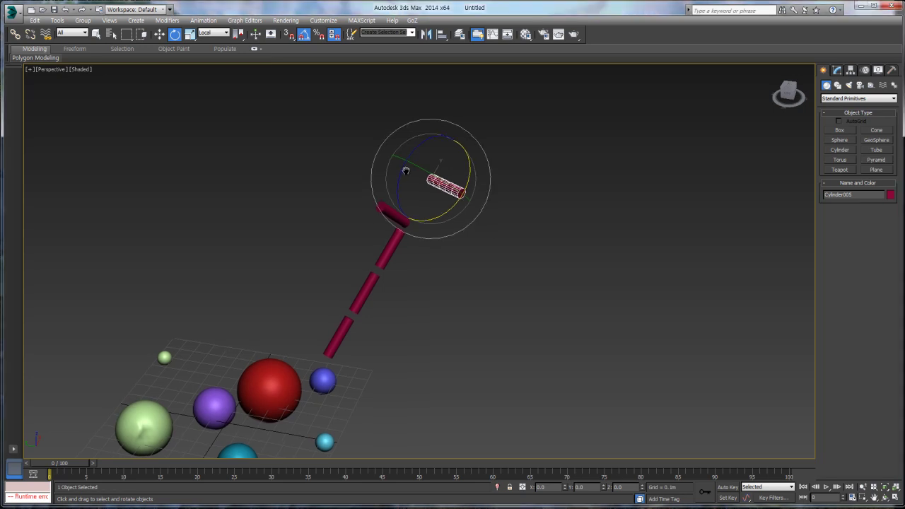